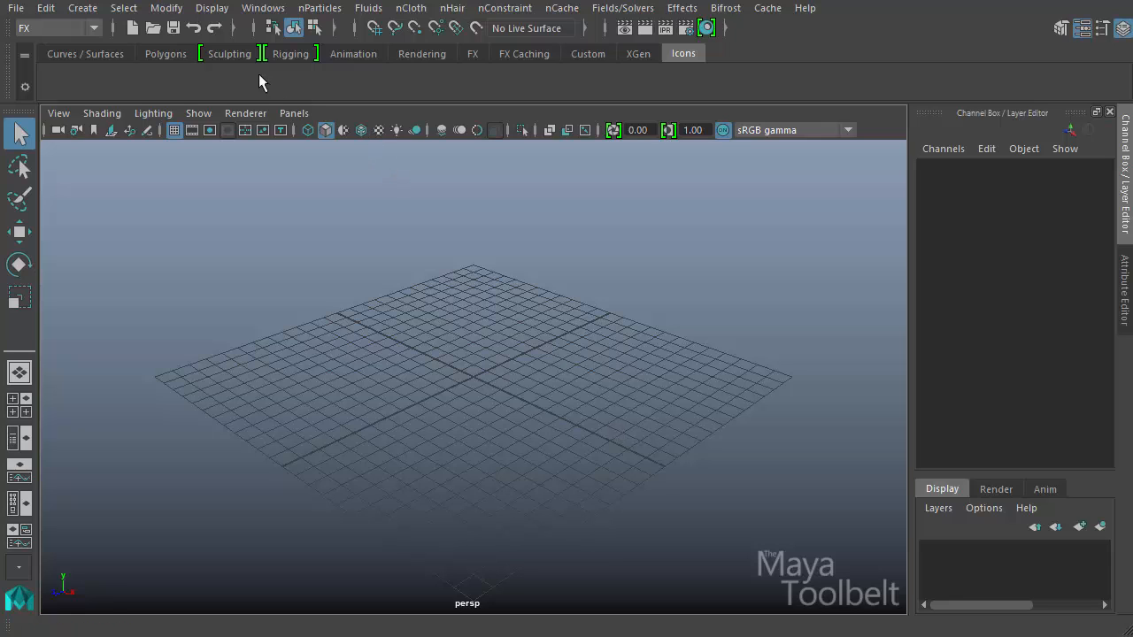
- Create a polygon cube at the origin and activate the Move tool
click(166, 51)
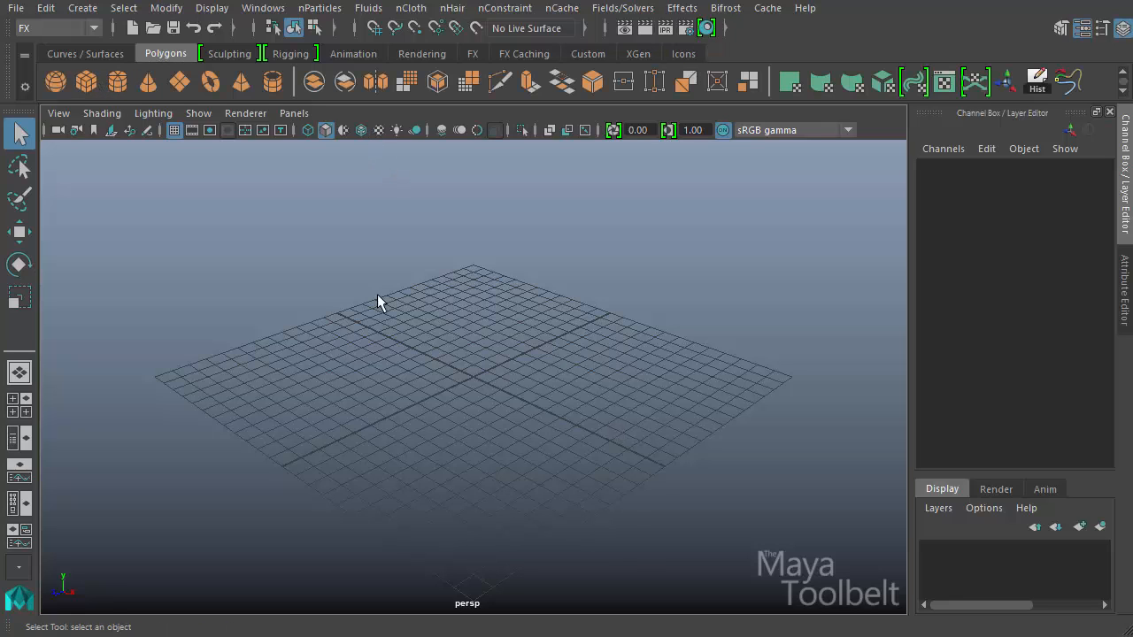
key(g)
alt+drag(476, 412, 426, 399)
alt+right_drag(522, 434, 739, 492)
key(w)
alt+drag(574, 438, 539, 410)
alt+right_drag(539, 410, 579, 457)
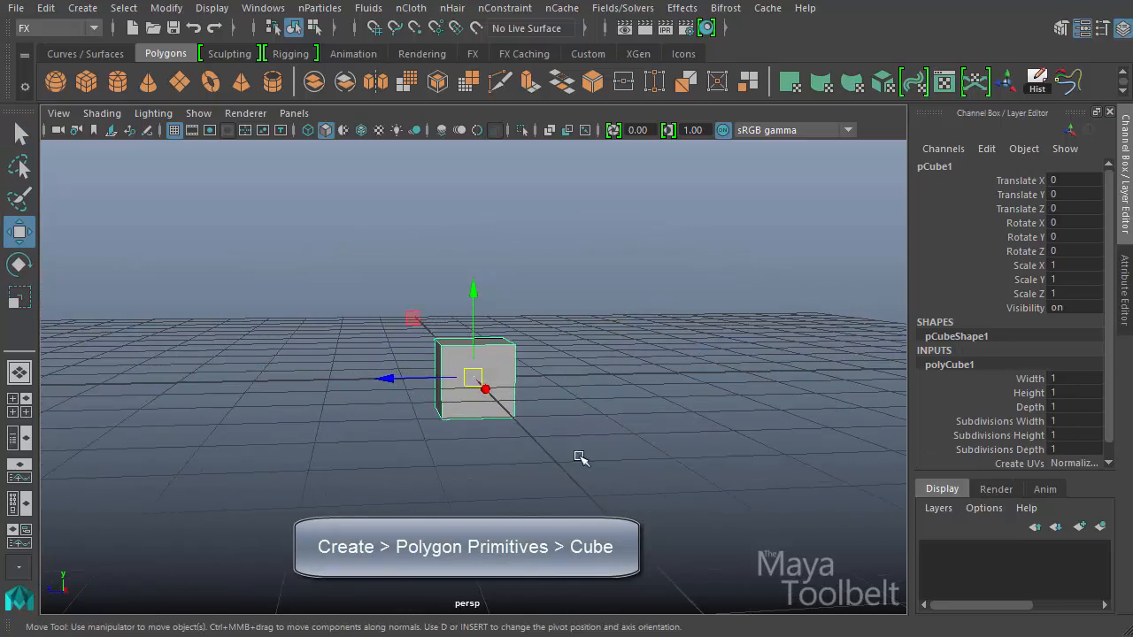
- Raise the cube to a Translate Y of about 0.51 so it sits on the grid
alt+drag(531, 449, 549, 416)
drag(470, 285, 469, 256)
alt+drag(531, 284, 607, 351)
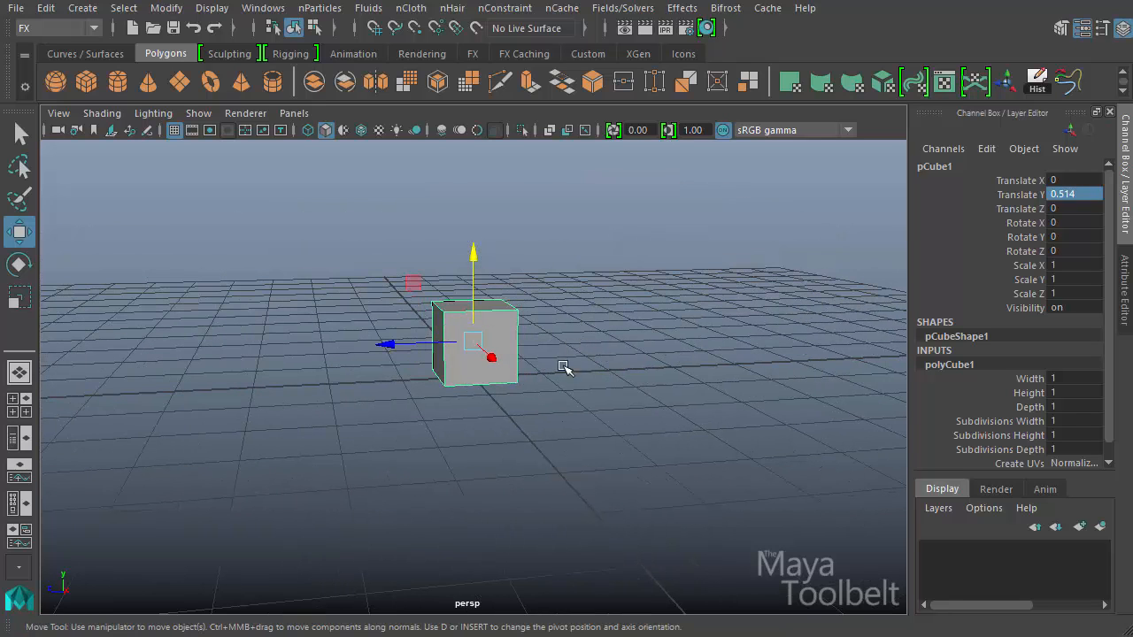
- Move the cube's pivot down to its base, at the level of the grid
key(d)
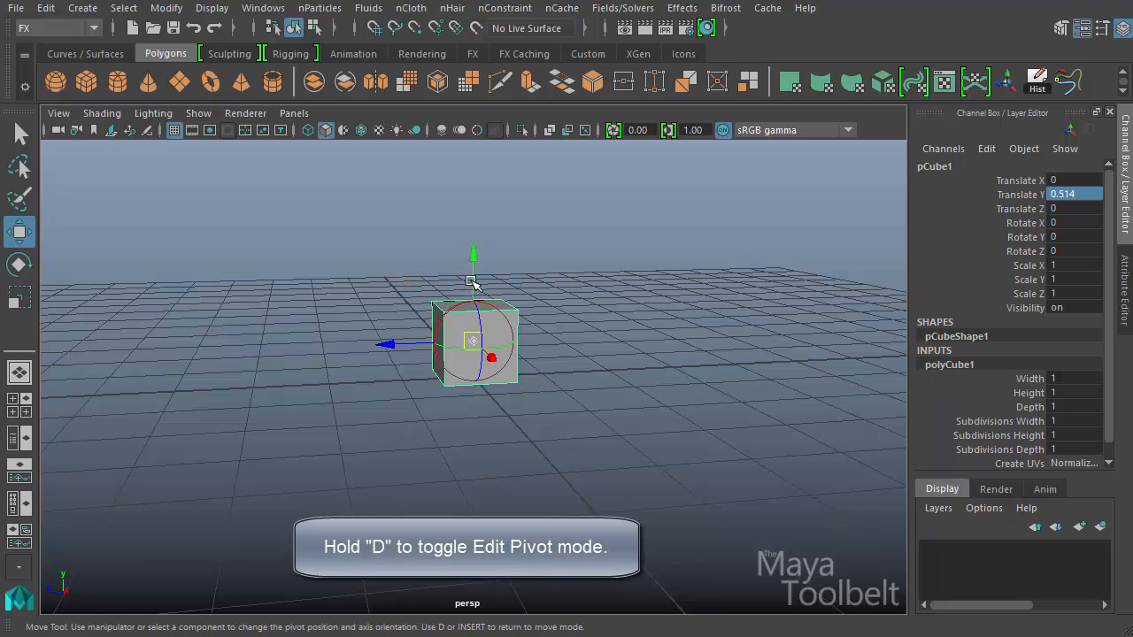
mouse_move(471, 282)
mouse_down()
mouse_move(463, 320)
mouse_move(475, 301)
mouse_up()
key(d)
key(x)
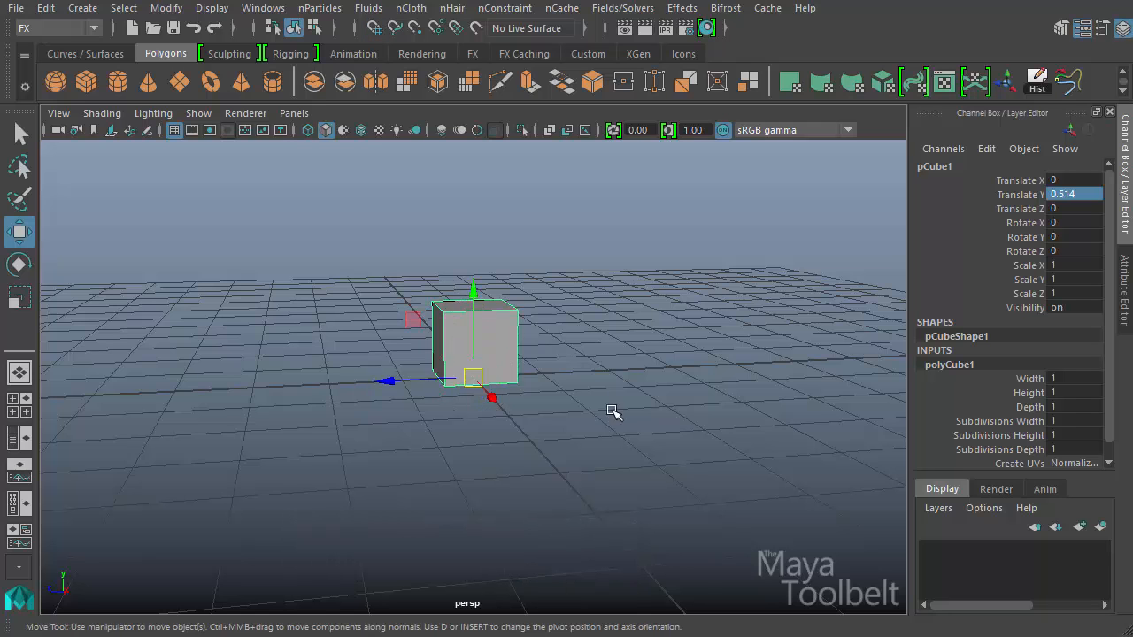
- Scale the cube uniformly to about 2.185 on all axes
mouse_move(611, 409)
alt+mouse_down()
mouse_move(579, 384)
mouse_move(610, 416)
alt+mouse_up()
key(r)
middle_drag(610, 417, 675, 478)
alt+drag(676, 358, 697, 418)
middle_drag(697, 419, 710, 425)
- Select the cube's top face and switch to the Modeling menu set
alt+drag(711, 425, 528, 366)
alt+middle_drag(529, 366, 562, 382)
alt+right_drag(536, 359, 708, 390)
alt+drag(708, 389, 644, 375)
alt+drag(502, 298, 472, 256)
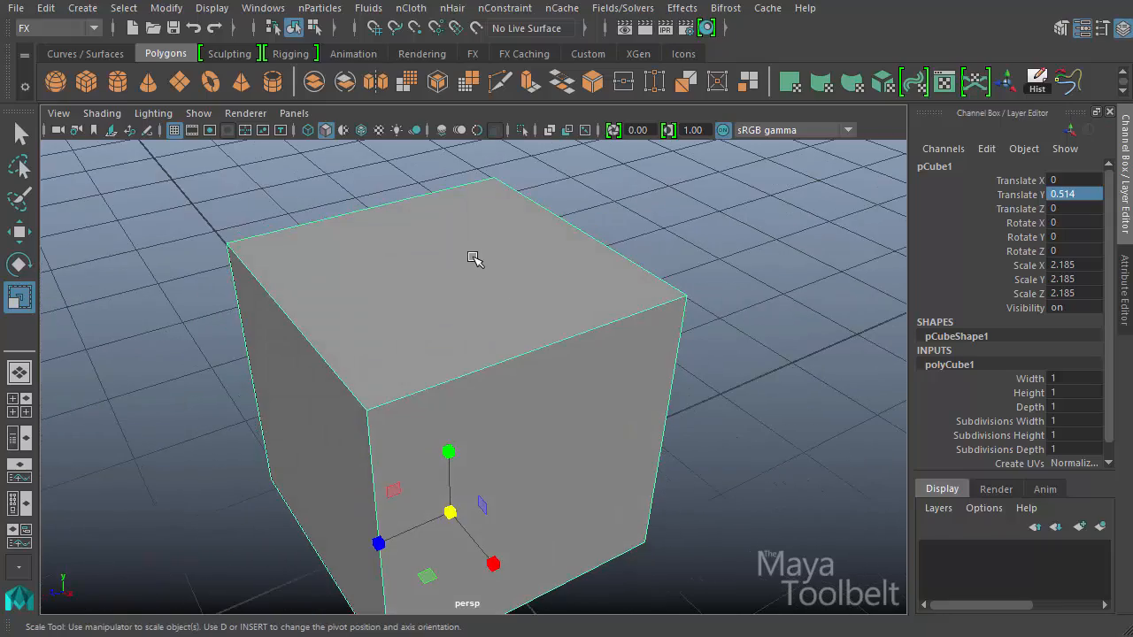
right_drag(472, 256, 479, 284)
click(459, 272)
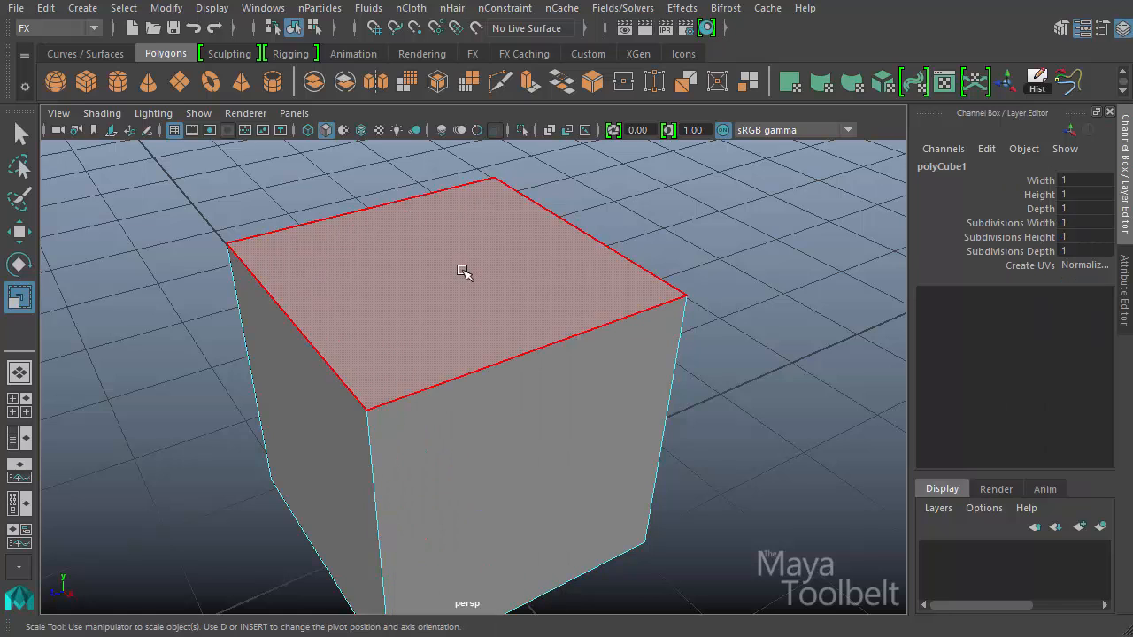
click(462, 272)
click(96, 30)
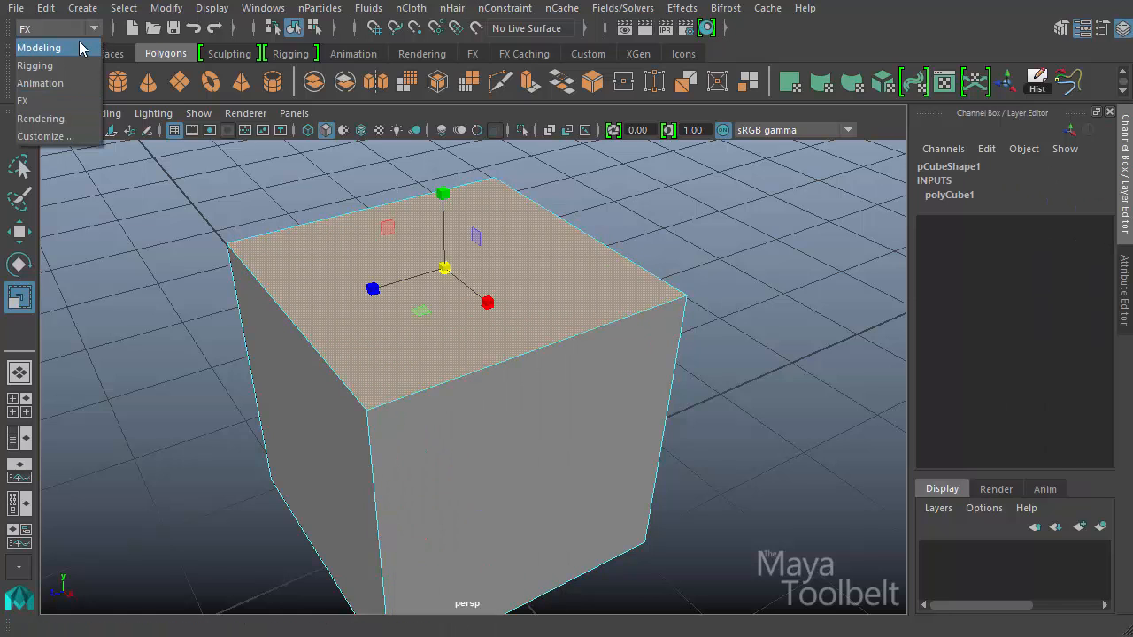
click(80, 49)
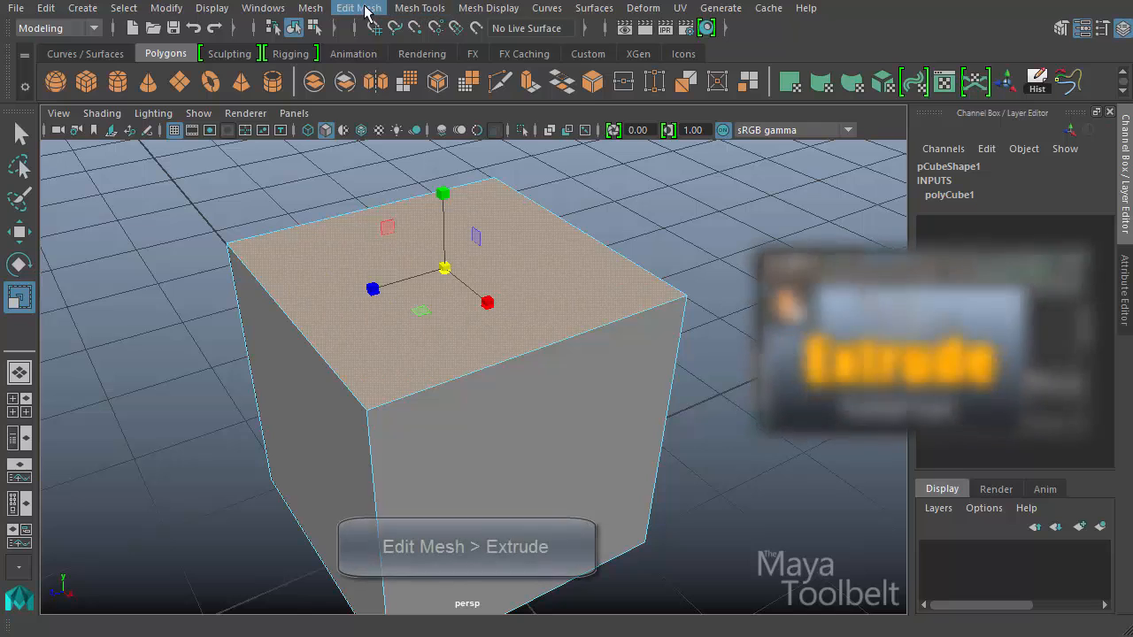
- Extrude the top face and scale it inward to about 0.72 to form a rim
click(366, 13)
click(409, 157)
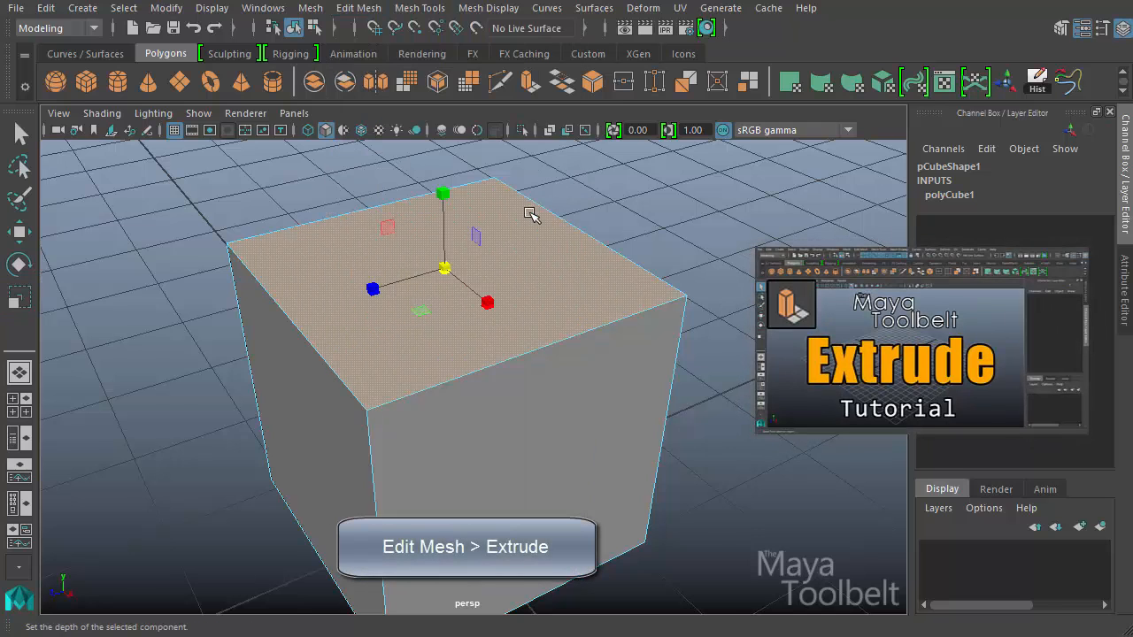
drag(455, 273, 443, 274)
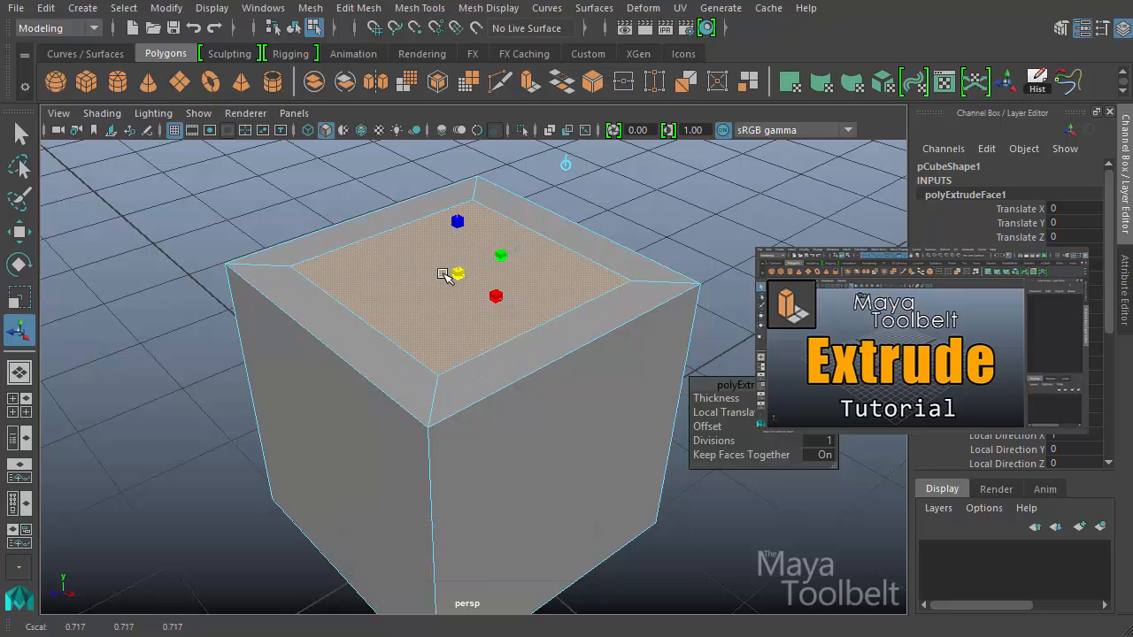
- Extrude the inset face again and push it slightly down below the rim
key(g)
alt+drag(302, 324, 321, 303)
click(471, 206)
drag(471, 207, 486, 222)
- Extrude the recessed face once more and scale it slightly outward underneath the rim
key(g)
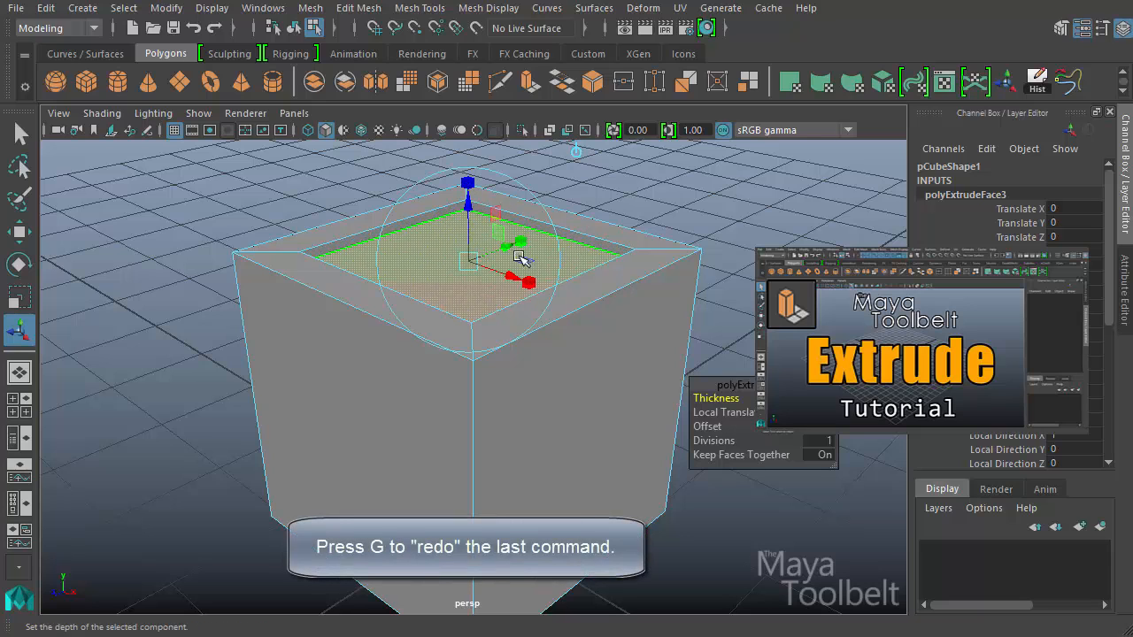
click(524, 240)
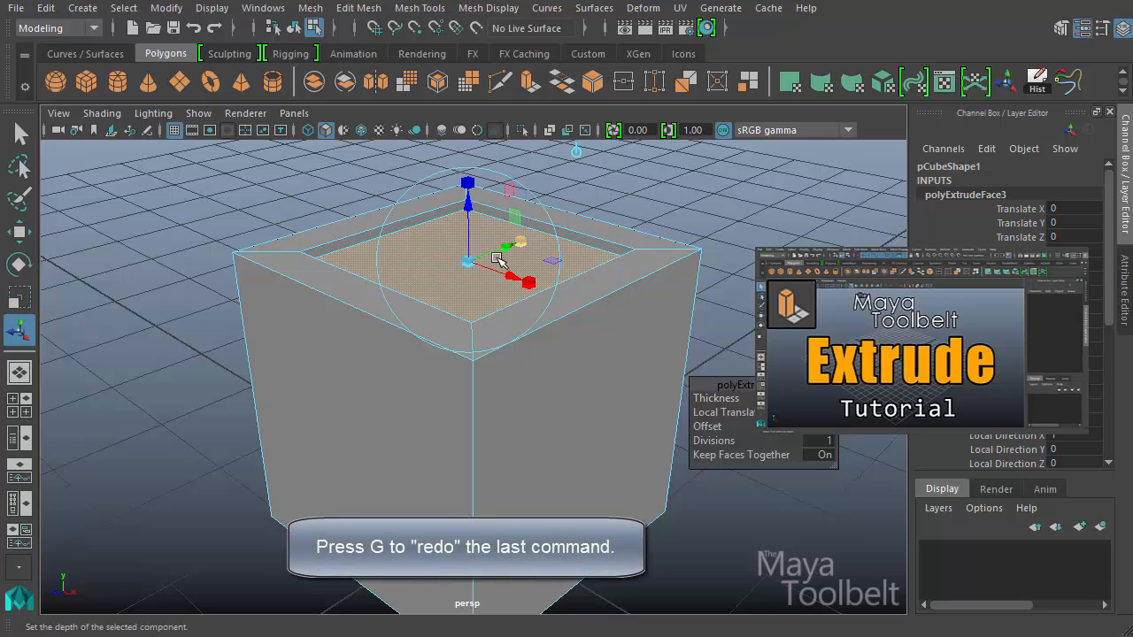
mouse_move(468, 262)
mouse_down()
mouse_move(491, 268)
mouse_move(478, 266)
mouse_up()
- Extrude the recessed face down with a Local Translate Z of about -1.98 to hollow out the box
alt+drag(646, 284, 608, 287)
key(g)
drag(440, 203, 440, 423)
alt+drag(551, 315, 617, 255)
middle_drag(630, 275, 661, 266)
alt+drag(661, 266, 638, 307)
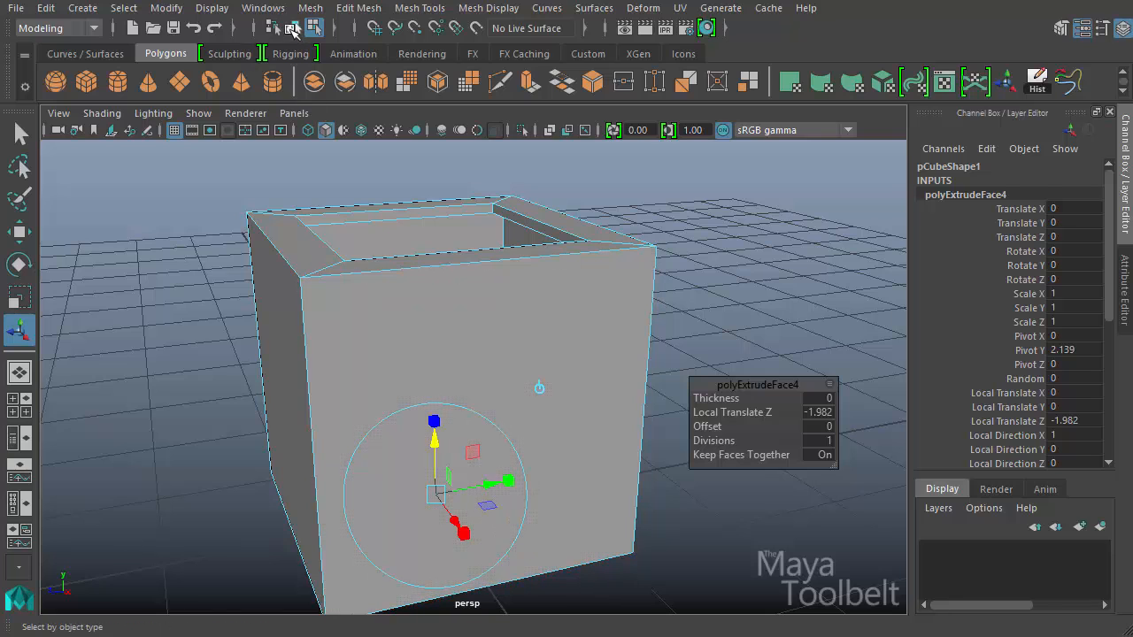
- Return to object selection and examine the box's hollow interior and rim from several angles
click(294, 29)
alt+drag(528, 212, 498, 242)
click(614, 256)
alt+drag(614, 255, 626, 303)
alt+right_drag(626, 302, 561, 316)
alt+drag(561, 315, 498, 298)
click(551, 310)
alt+right_drag(493, 298, 596, 305)
alt+drag(596, 306, 567, 315)
right_drag(566, 315, 564, 281)
alt+drag(564, 281, 687, 374)
scroll(687, 375, up, 3)
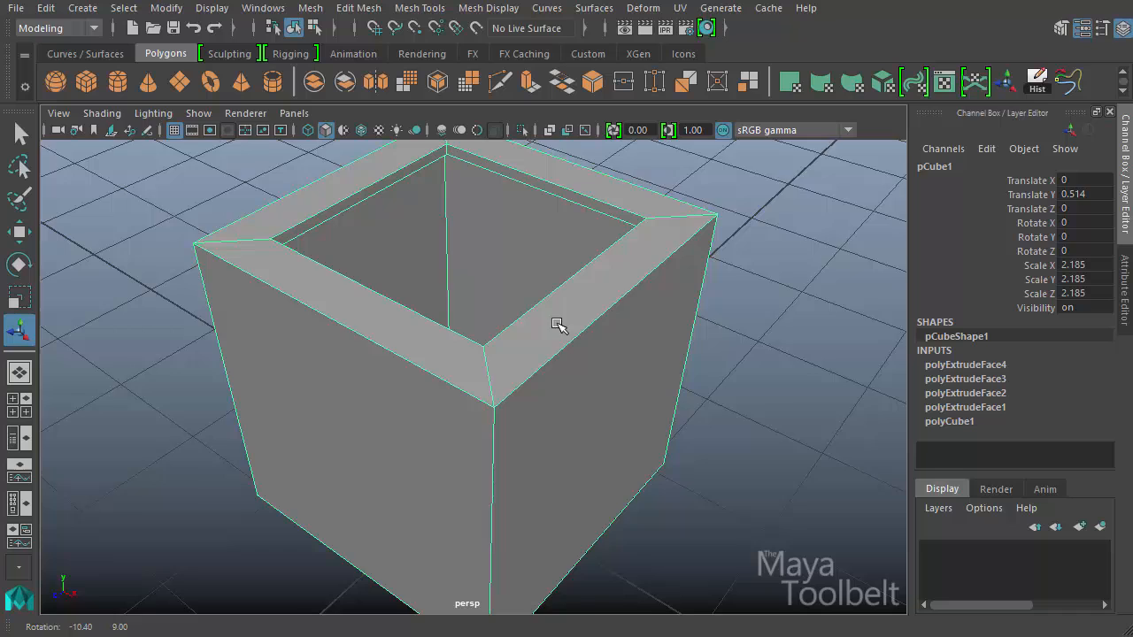
- Select the edge loops running through all four vertical corners of the box, inside and out
right_drag(567, 328, 566, 281)
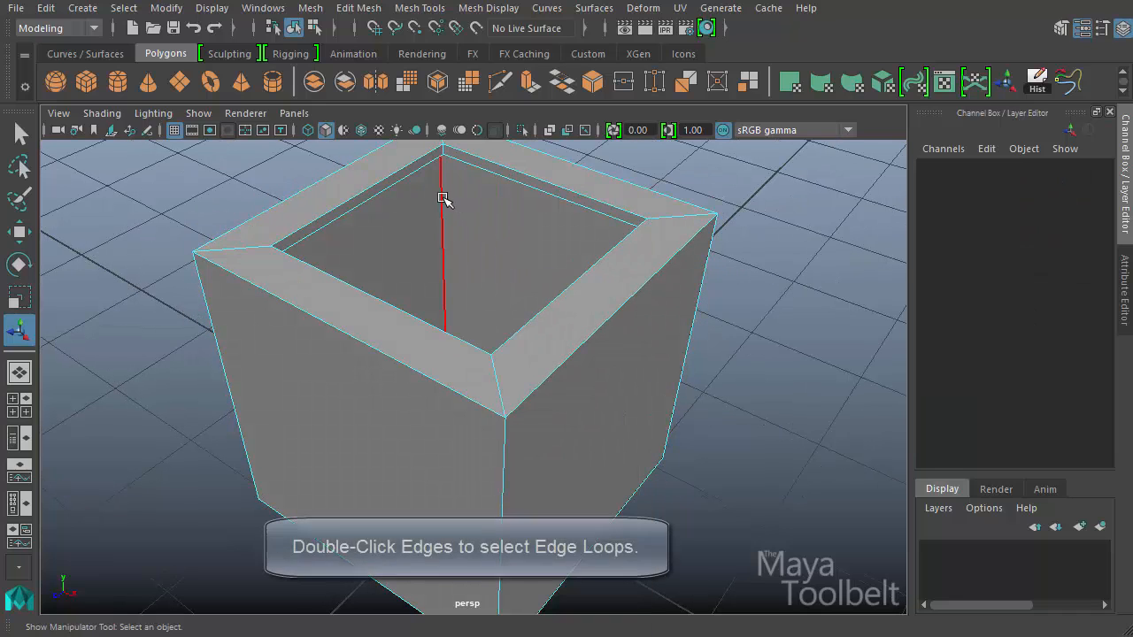
click(442, 200)
double_click(251, 247)
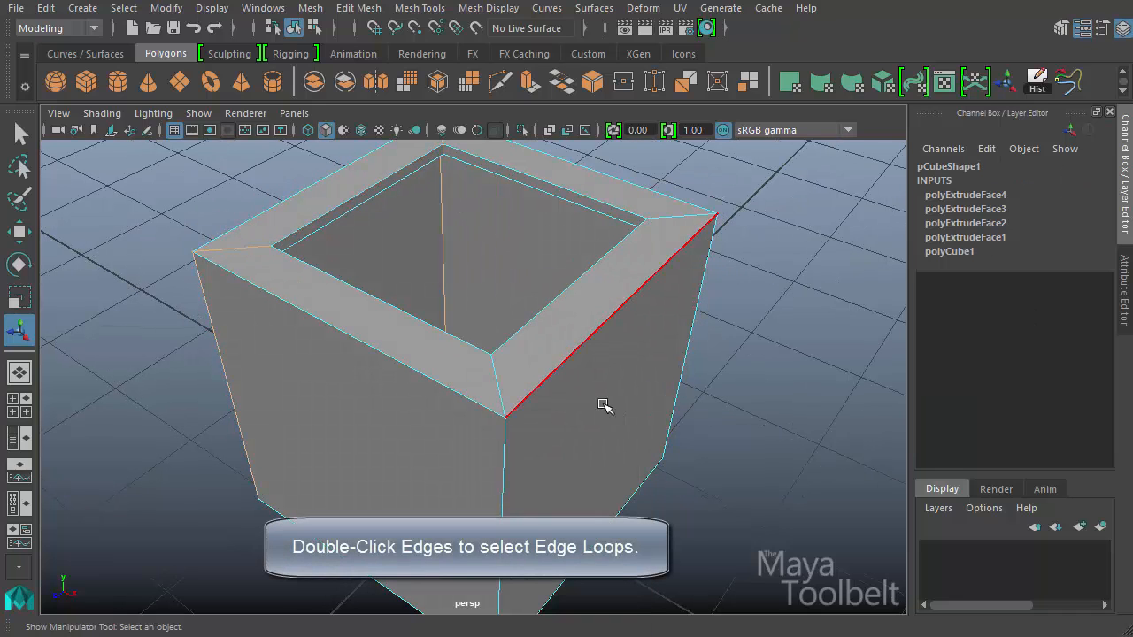
shift+double_click(502, 386)
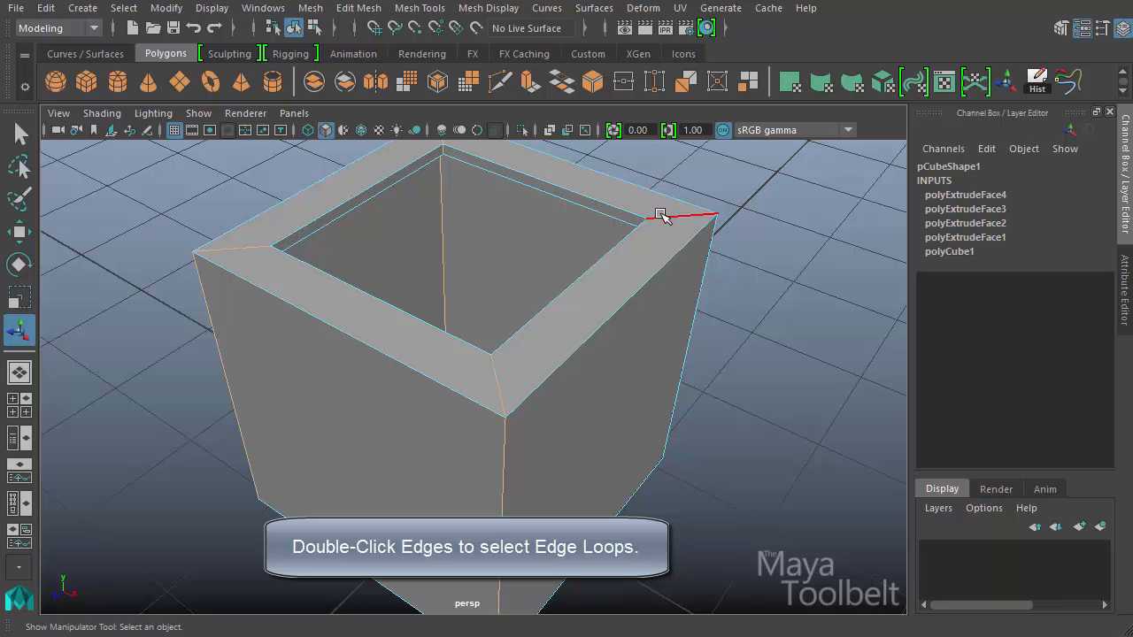
alt+drag(711, 235, 720, 301)
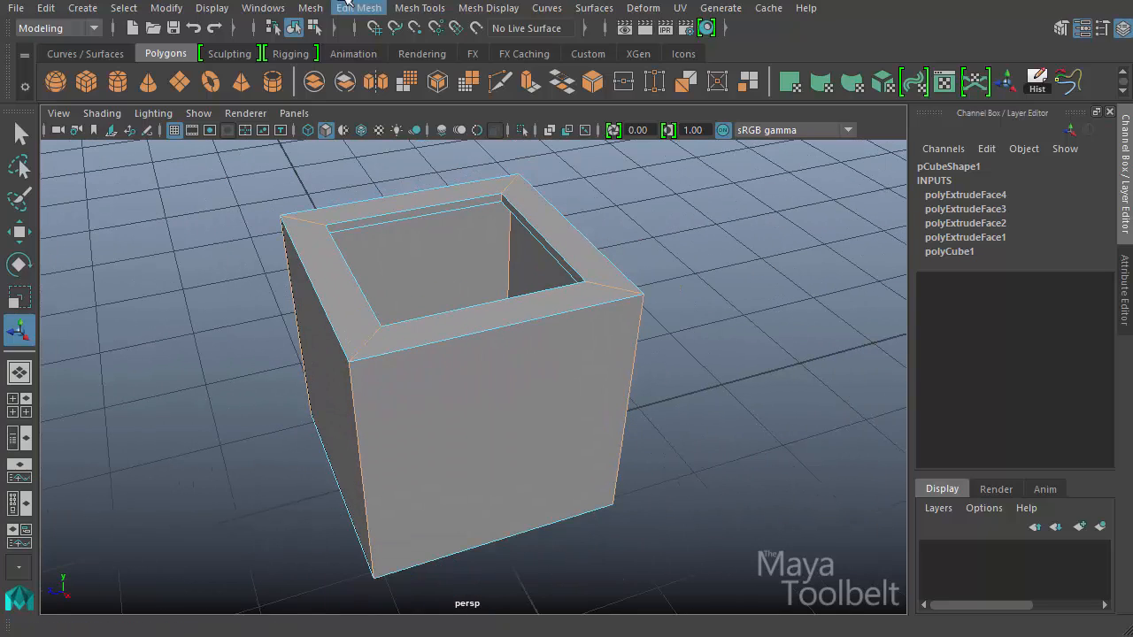
- Bevel the selected corner edge loops with a Fraction of 0.15
click(358, 8)
click(375, 71)
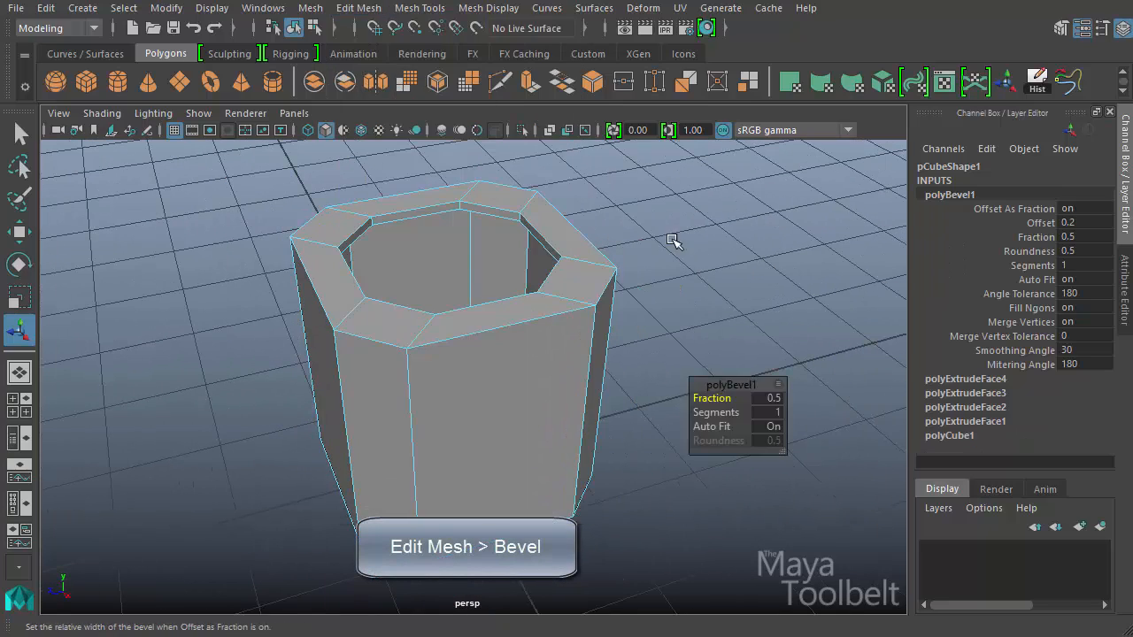
alt+drag(673, 240, 797, 310)
click(1039, 223)
click(1037, 237)
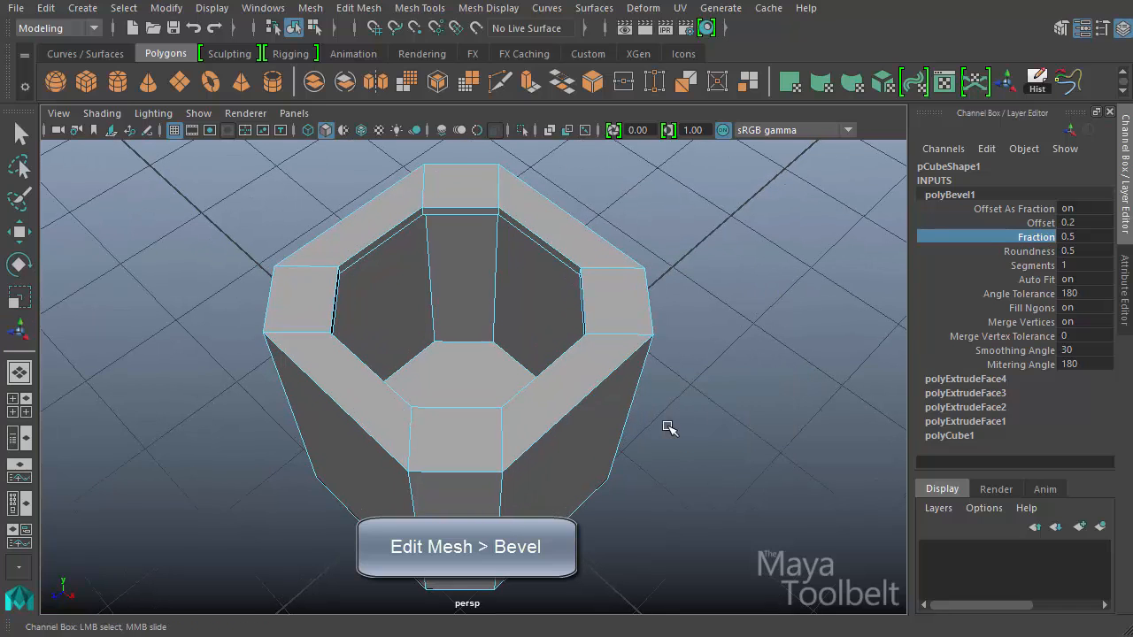
mouse_move(669, 427)
middle_down()
mouse_move(685, 430)
mouse_move(649, 448)
mouse_move(671, 448)
middle_up()
- Set the bevel's Segments to 2 and its Fraction to 0.2
click(1078, 265)
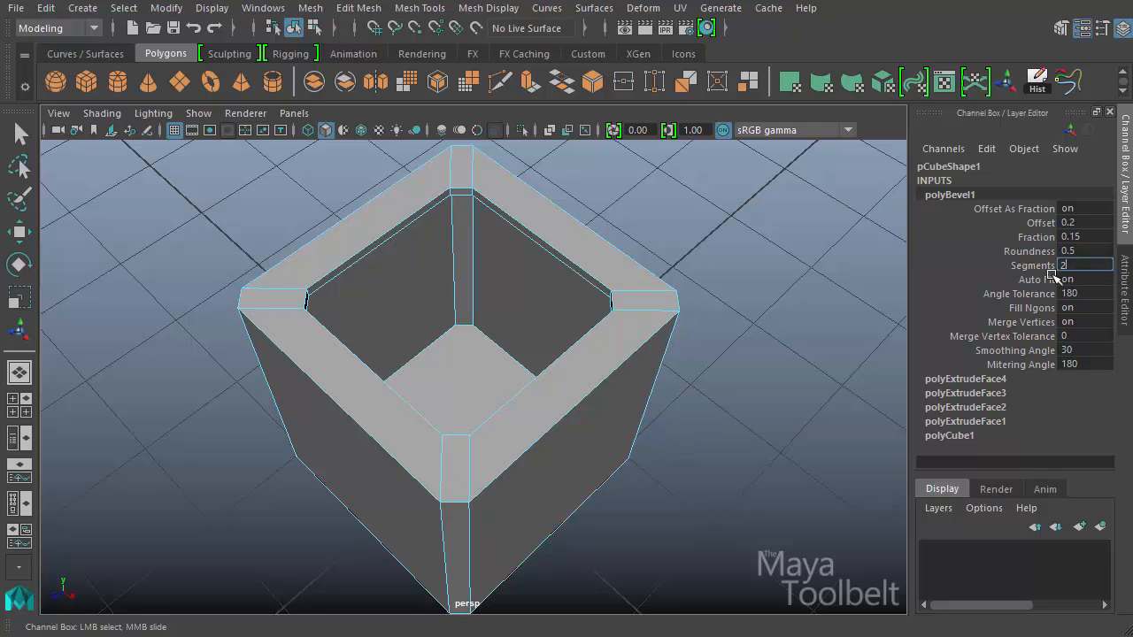
text(2)
key(Return)
click(1034, 237)
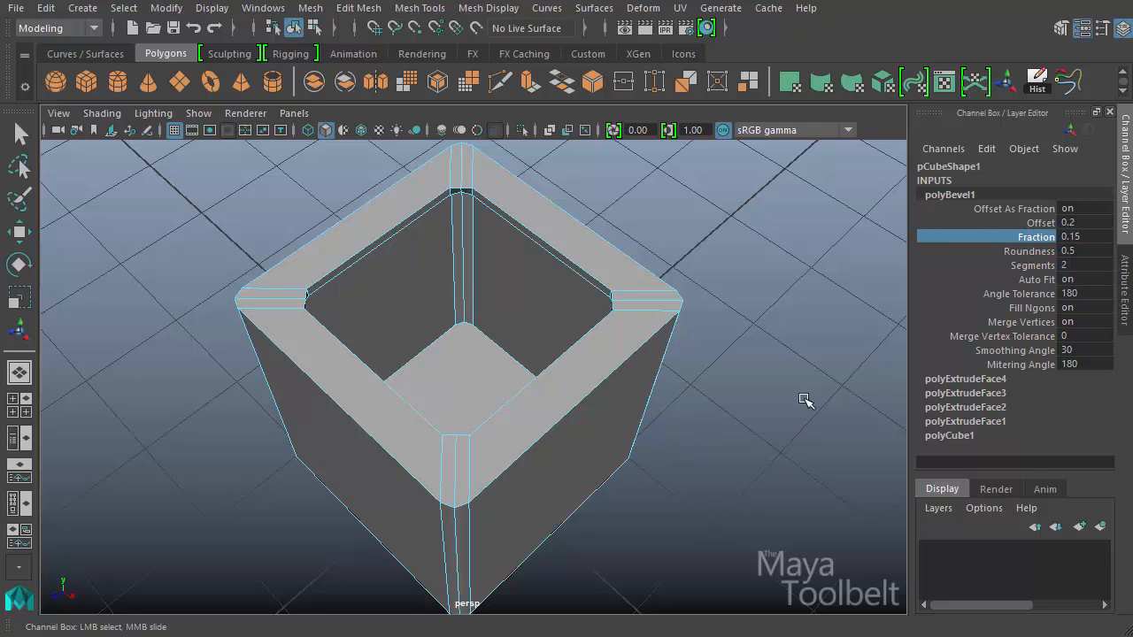
middle_drag(895, 367, 843, 373)
alt+drag(824, 377, 724, 416)
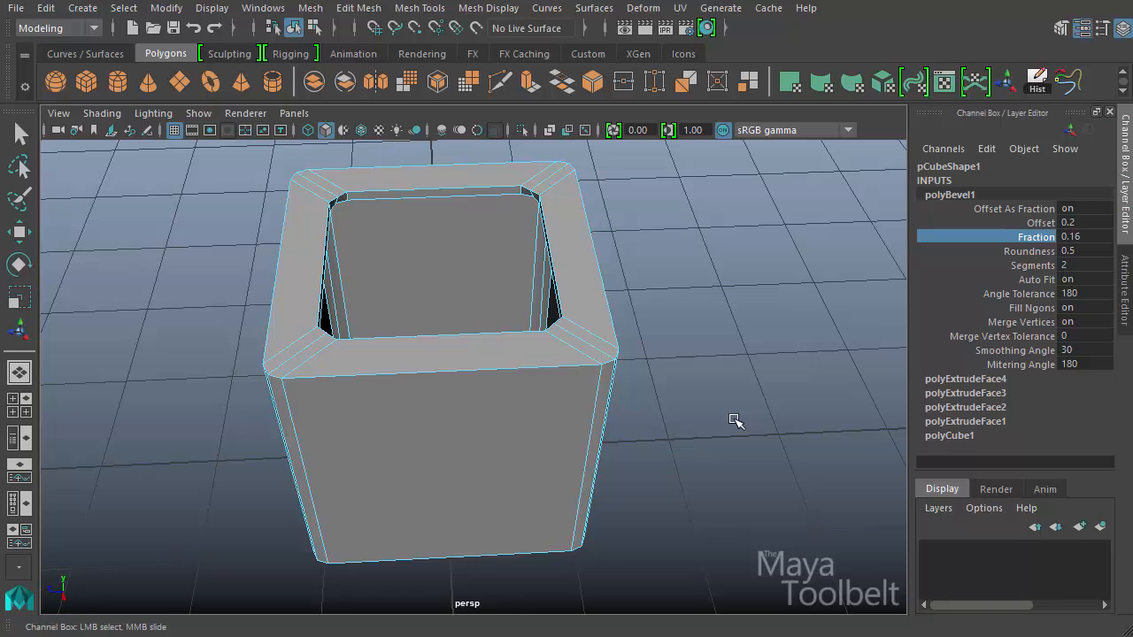
middle_drag(735, 421, 738, 422)
- Switch to vertex selection and select the middle inner rim vertex at one bevelled corner for moving
alt+drag(737, 421, 794, 389)
scroll(567, 381, up, 5)
scroll(779, 382, down, 5)
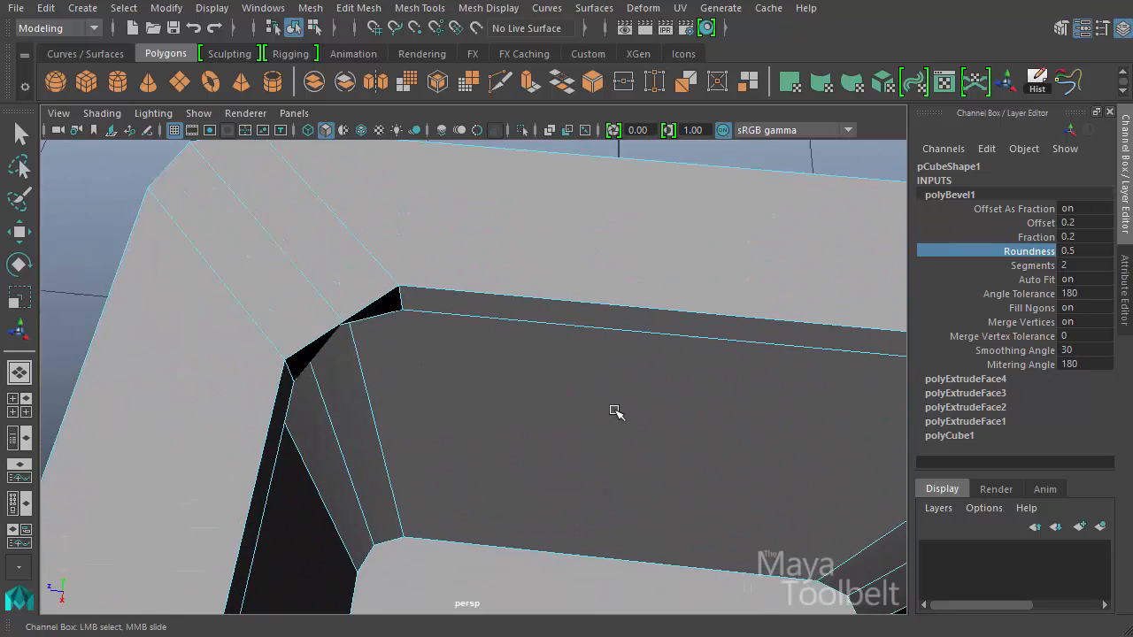
scroll(417, 263, up, 3)
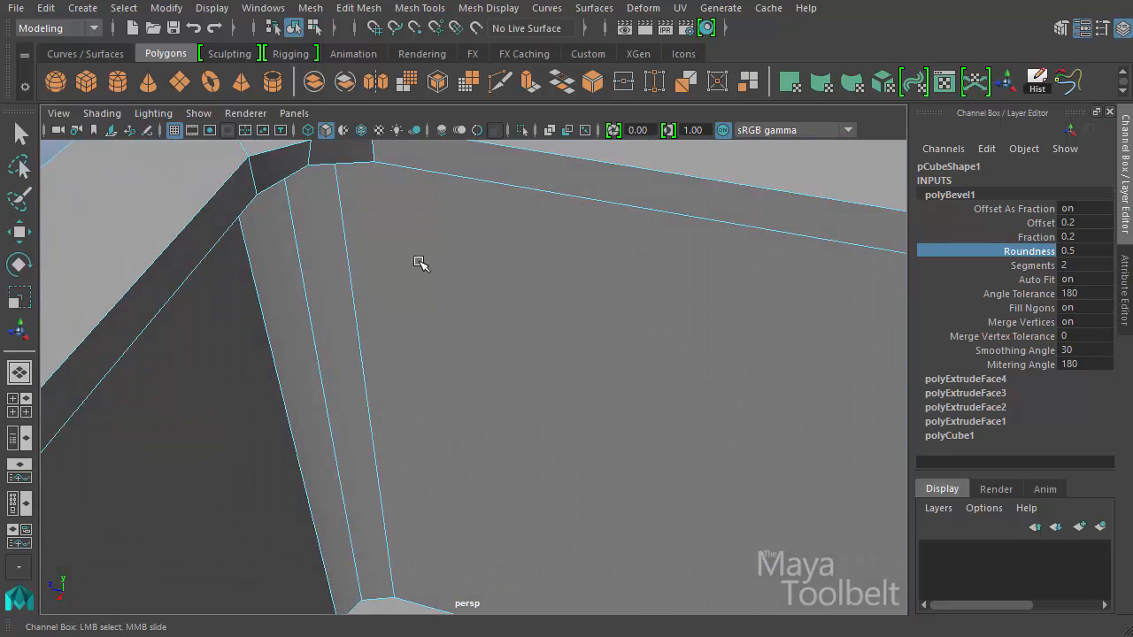
right_click(390, 209)
right_drag(388, 208, 381, 208)
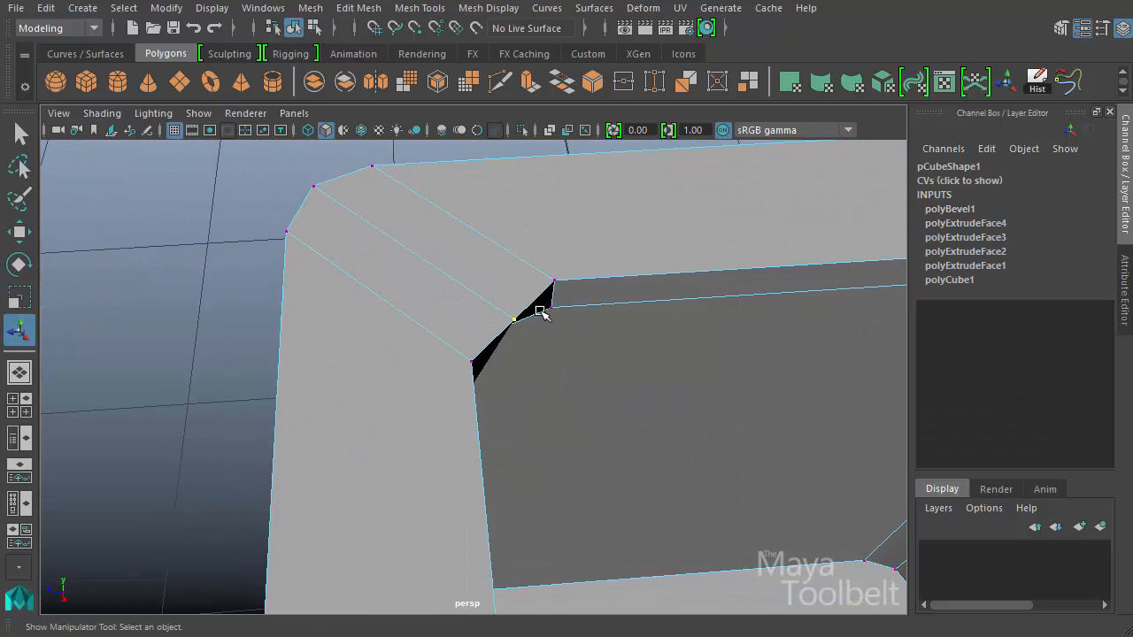
key(w)
alt+drag(581, 354, 531, 345)
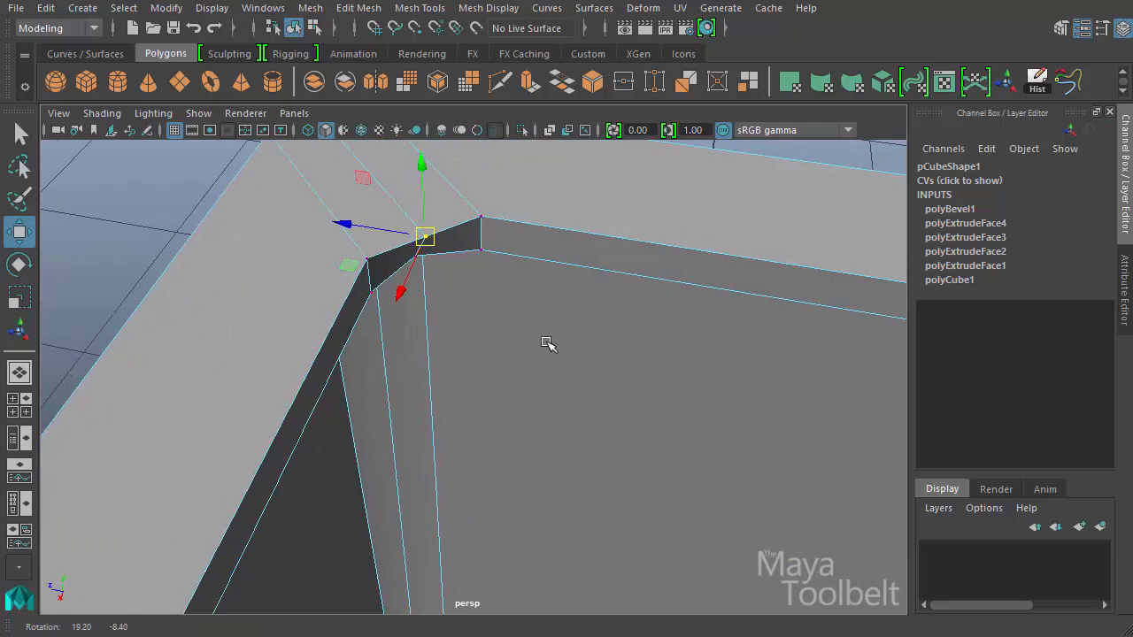
scroll(497, 337, up, 2)
drag(438, 325, 435, 345)
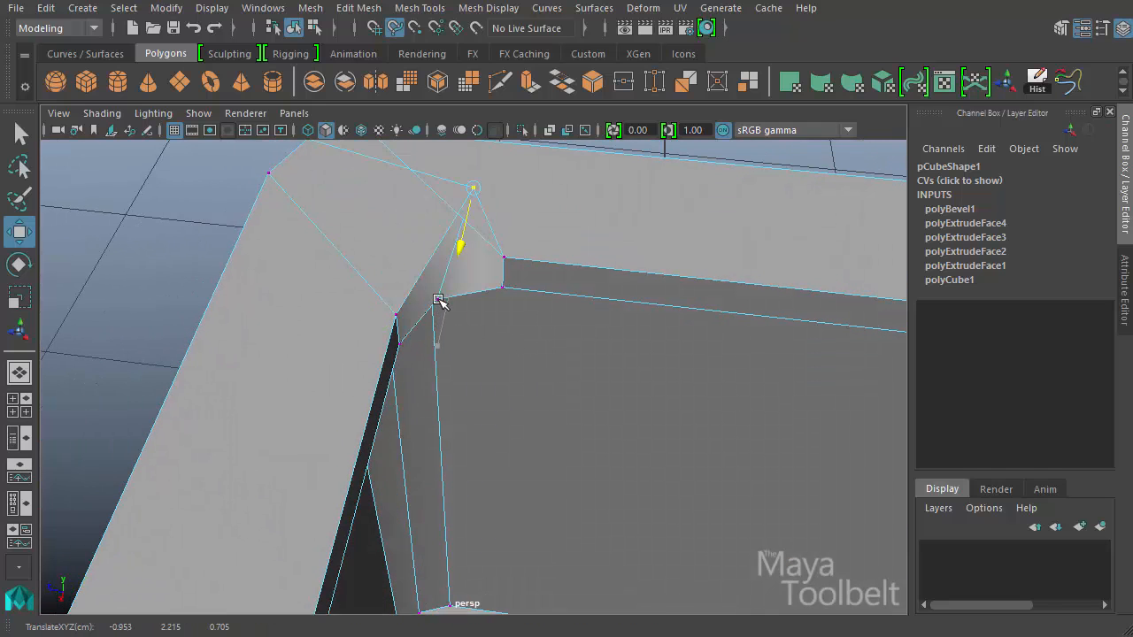
key(ctrl+z)
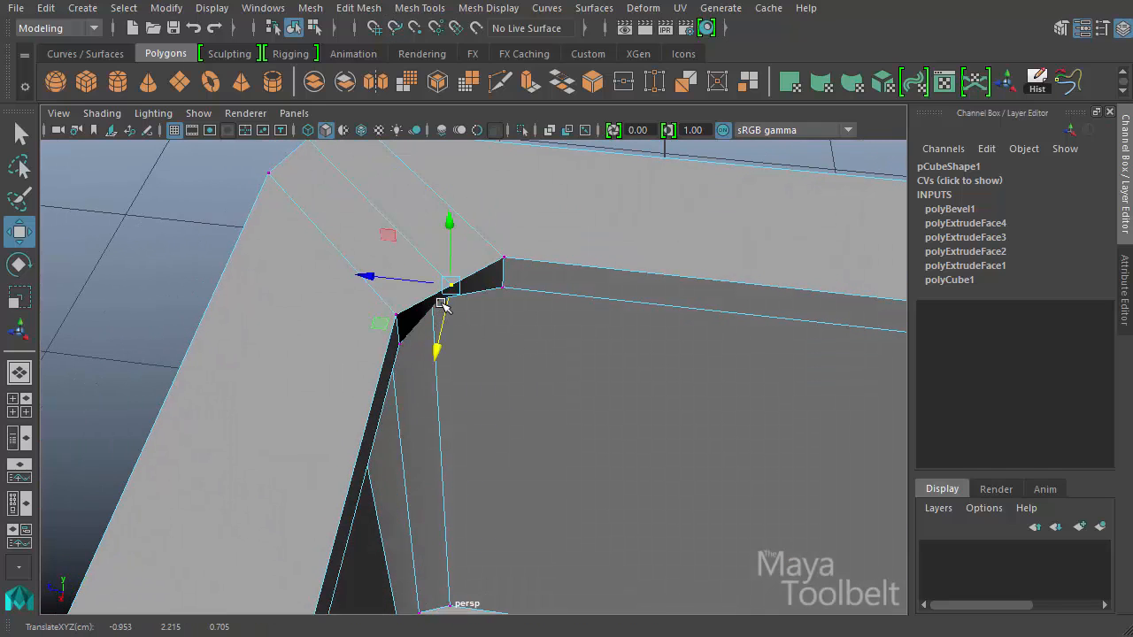
click(433, 297)
key(ctrl+z)
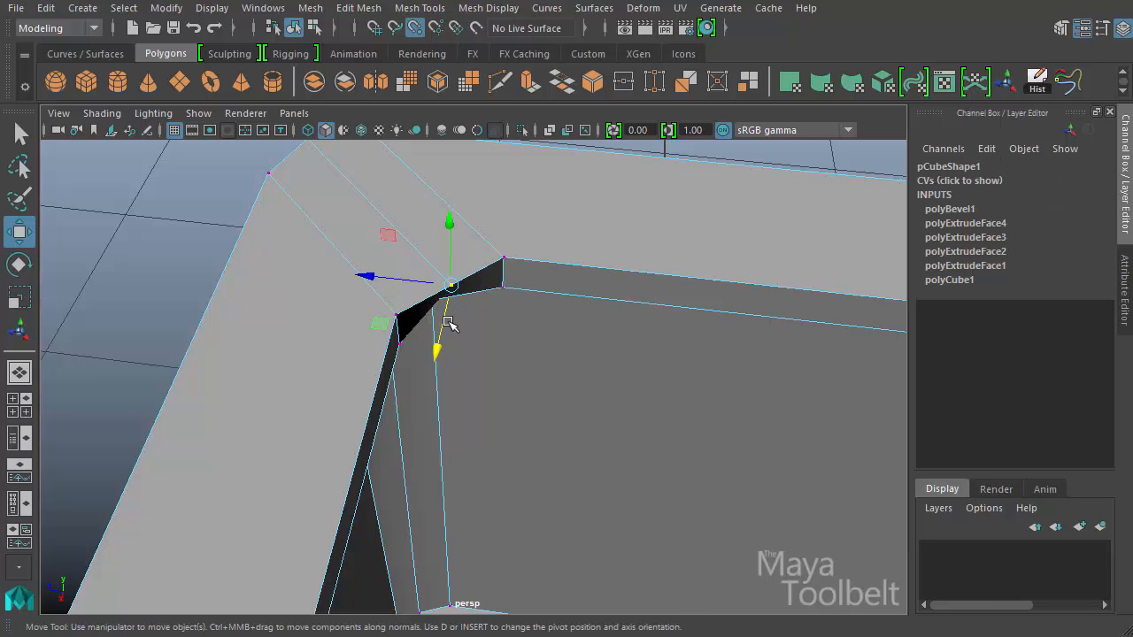
- Snap the selected inner rim vertex horizontally into line with the vertex directly below it
key(v)
drag(444, 319, 437, 278)
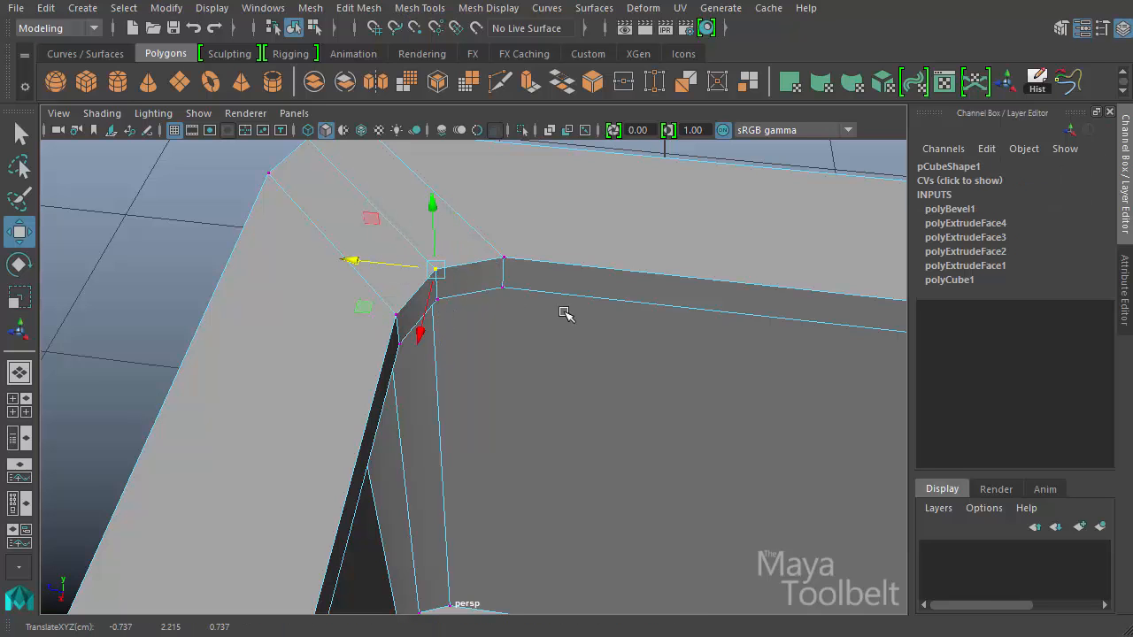
- Align the middle inner rim vertex at a second corner with the lower lip vertex, using point snapping
alt+drag(565, 312, 659, 297)
alt+middle_drag(695, 240, 661, 303)
key(v)
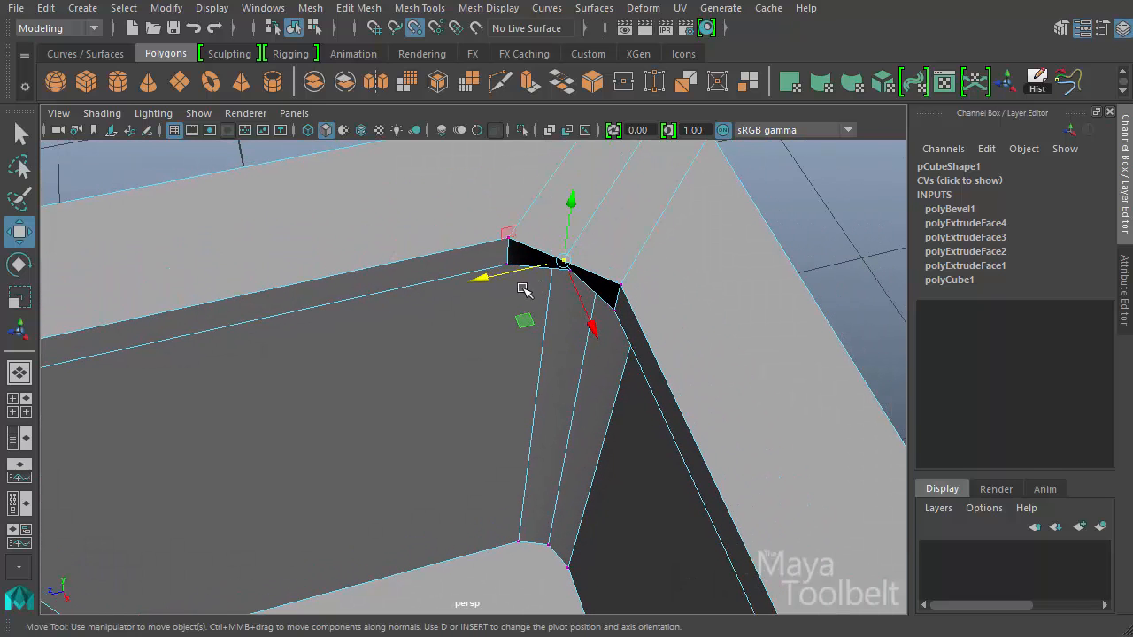
drag(488, 275, 572, 268)
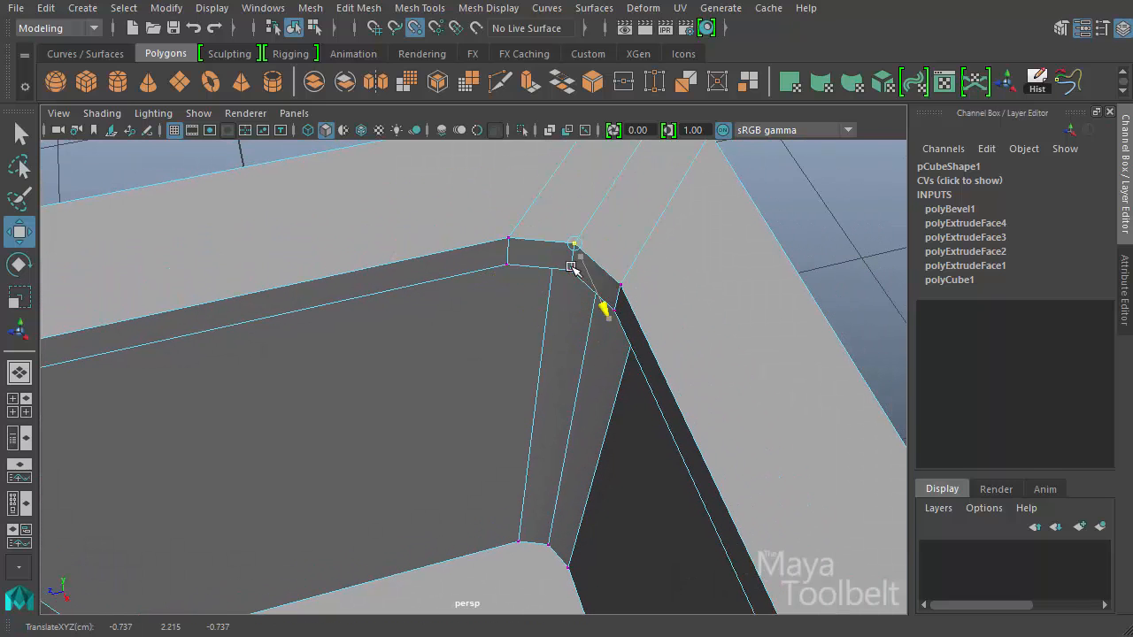
- Snap the middle inner rim vertices at the remaining two bevelled corners into line with the lower lip vertices
alt+right_drag(697, 365, 522, 380)
alt+drag(522, 380, 589, 395)
alt+middle_drag(589, 394, 513, 380)
alt+drag(513, 379, 569, 296)
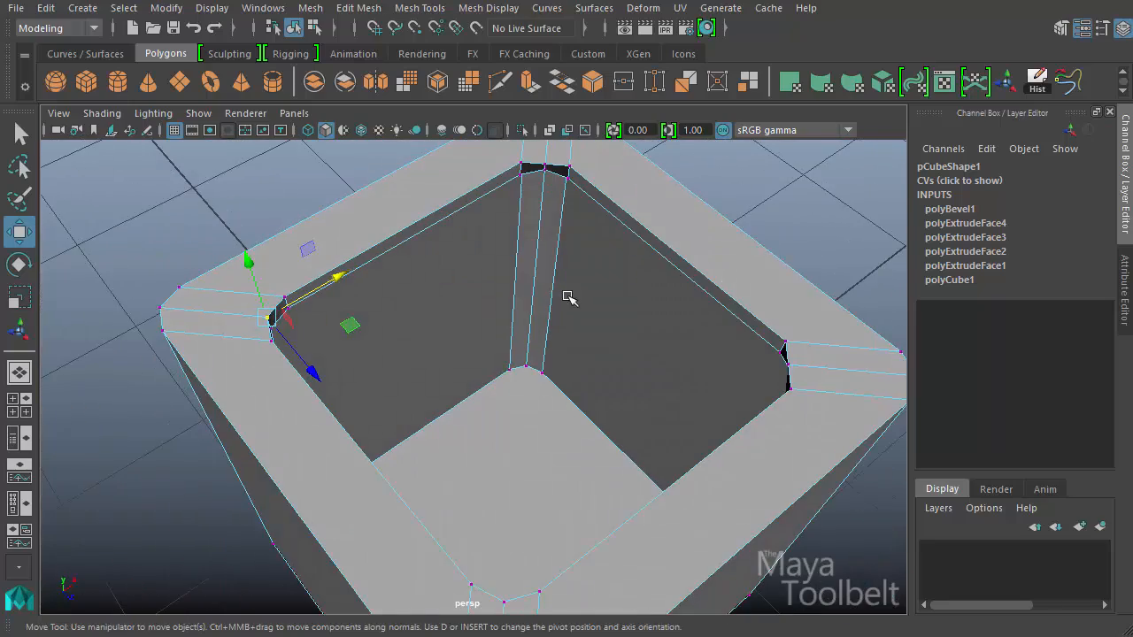
alt+right_drag(569, 295, 724, 427)
alt+drag(724, 427, 690, 311)
alt+middle_drag(691, 312, 359, 336)
alt+drag(359, 336, 610, 332)
alt+middle_drag(610, 332, 501, 403)
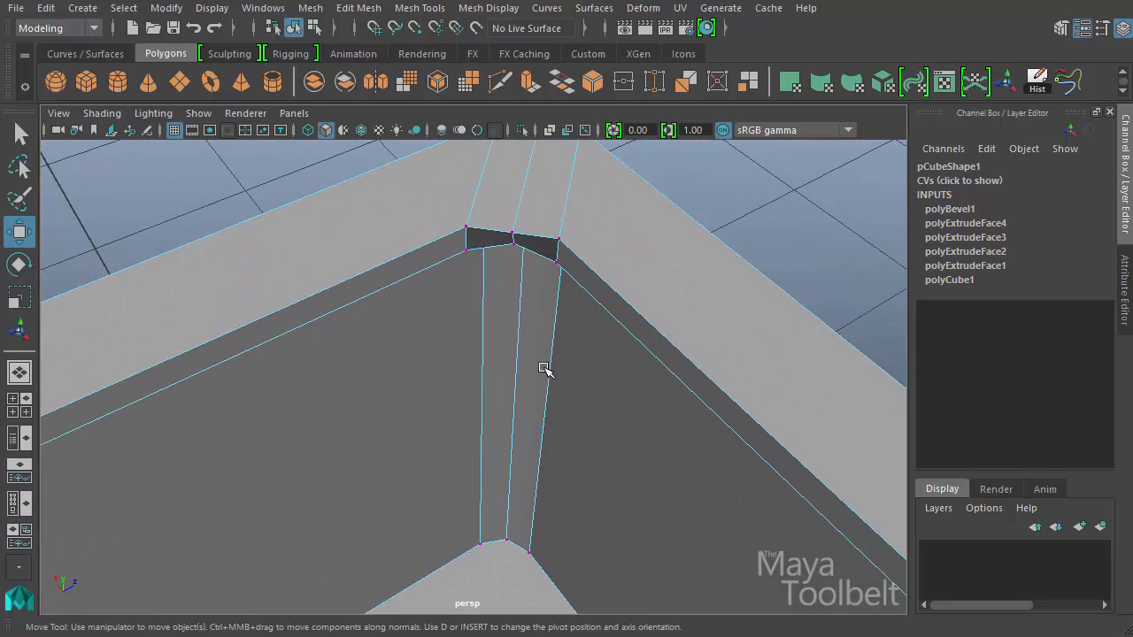
alt+drag(543, 371, 539, 333)
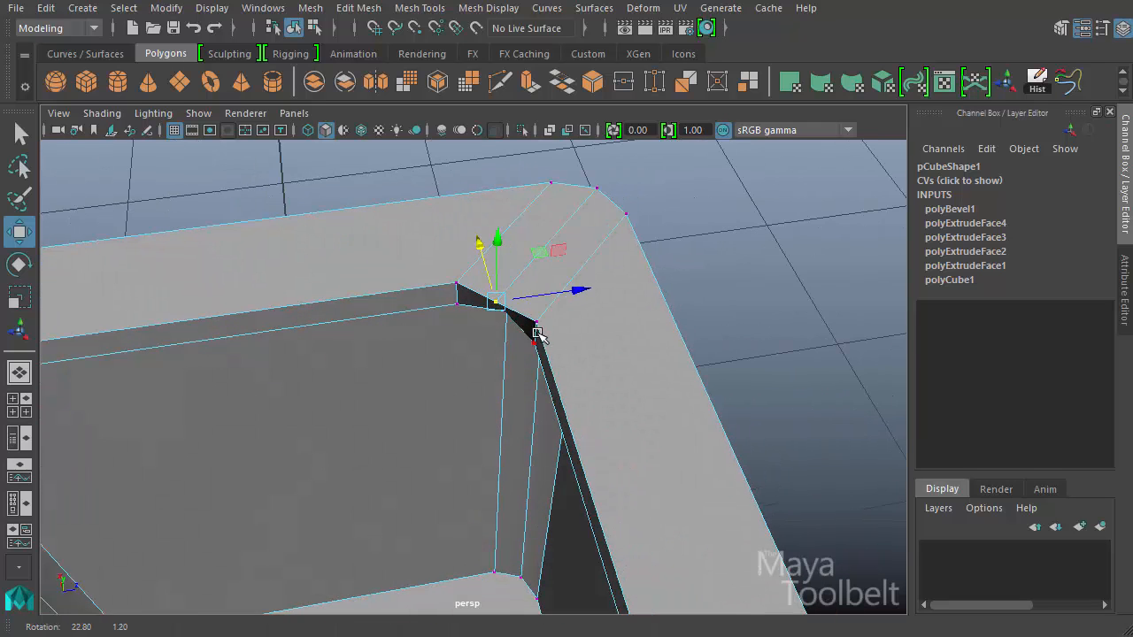
key(v)
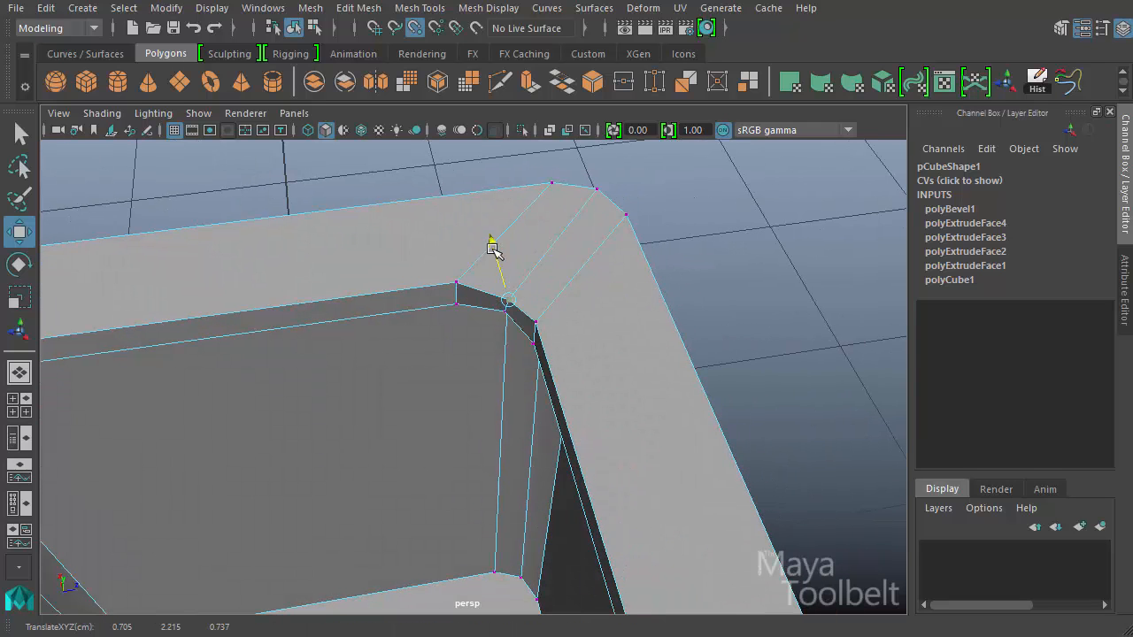
- Select the outer top edge loop of the box and add its underside face to the selection
mouse_move(542, 405)
alt+mouse_down()
mouse_move(637, 384)
mouse_move(609, 392)
mouse_move(698, 430)
mouse_move(550, 394)
mouse_move(398, 377)
mouse_move(342, 384)
mouse_move(357, 395)
mouse_move(545, 397)
alt+mouse_up()
right_drag(601, 325, 606, 295)
click(611, 361)
alt+drag(611, 361, 585, 342)
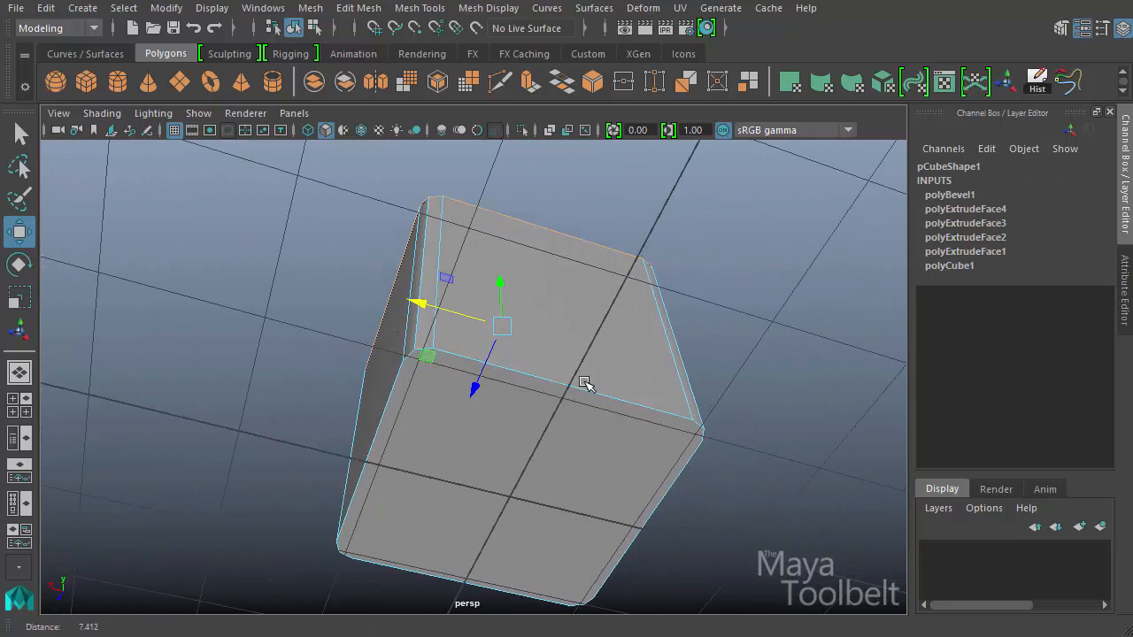
right_drag(585, 342, 584, 384)
click(526, 434)
click(526, 433)
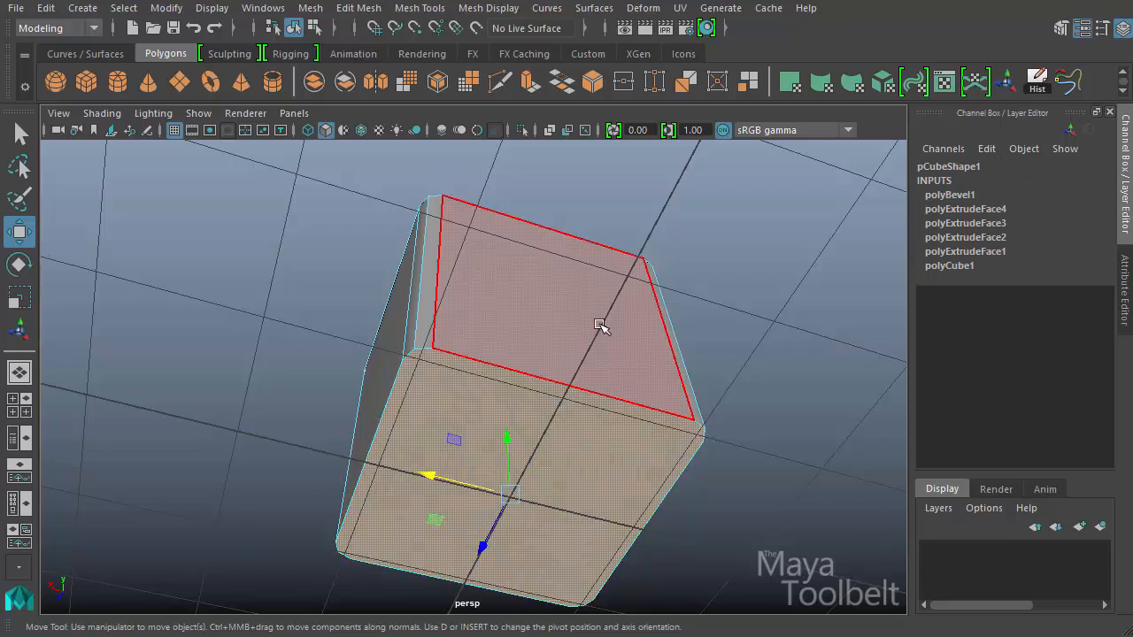
- Bevel the selected outer top edge loop and underside face of the box
alt+drag(602, 328, 646, 433)
right_drag(607, 326, 653, 358)
alt+drag(667, 400, 620, 329)
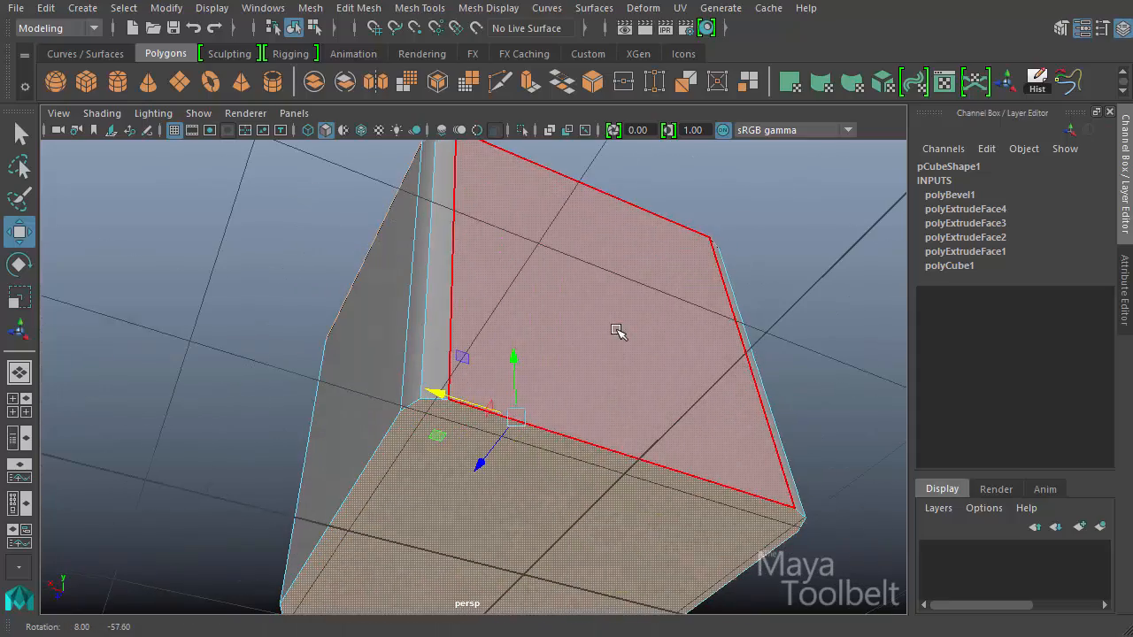
alt+drag(730, 358, 584, 374)
click(580, 367)
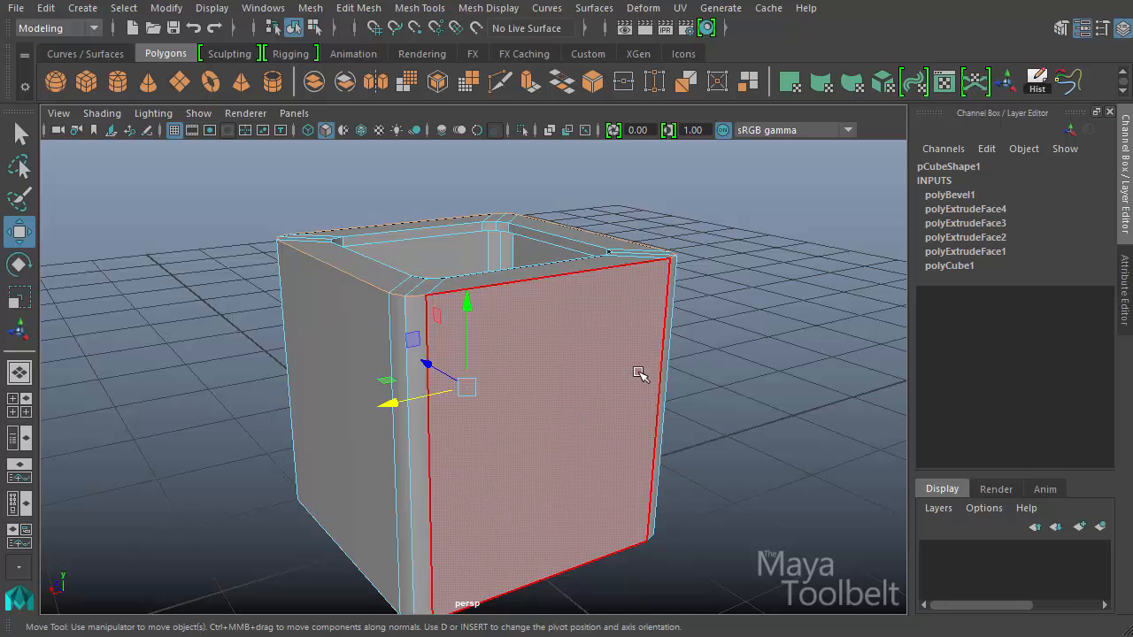
alt+drag(622, 328, 551, 244)
alt+drag(452, 328, 682, 469)
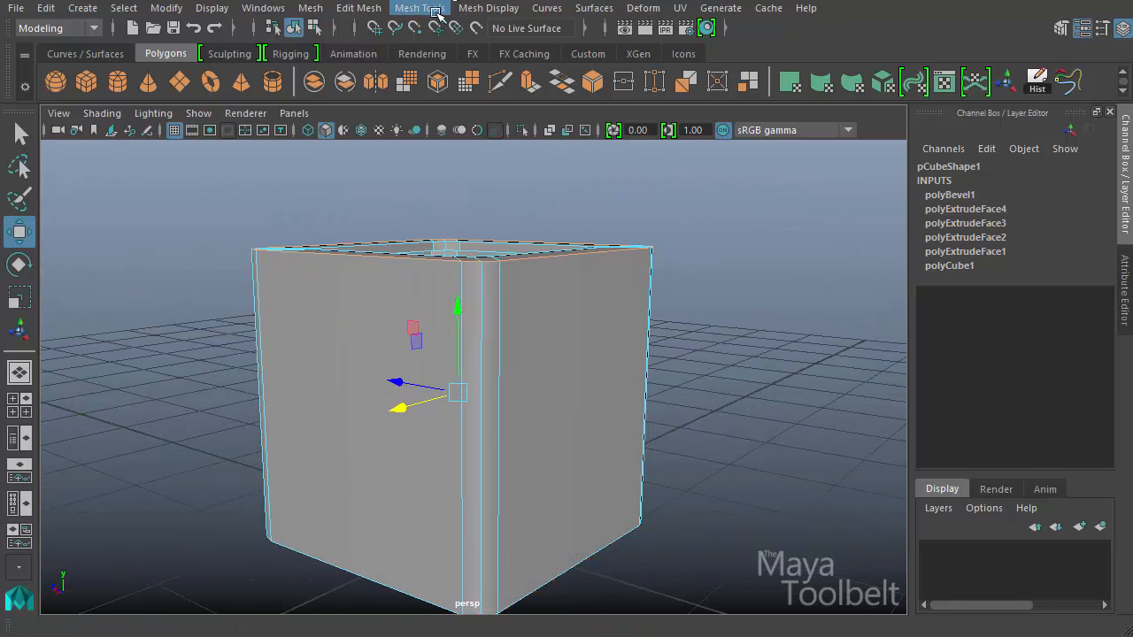
click(374, 9)
click(389, 70)
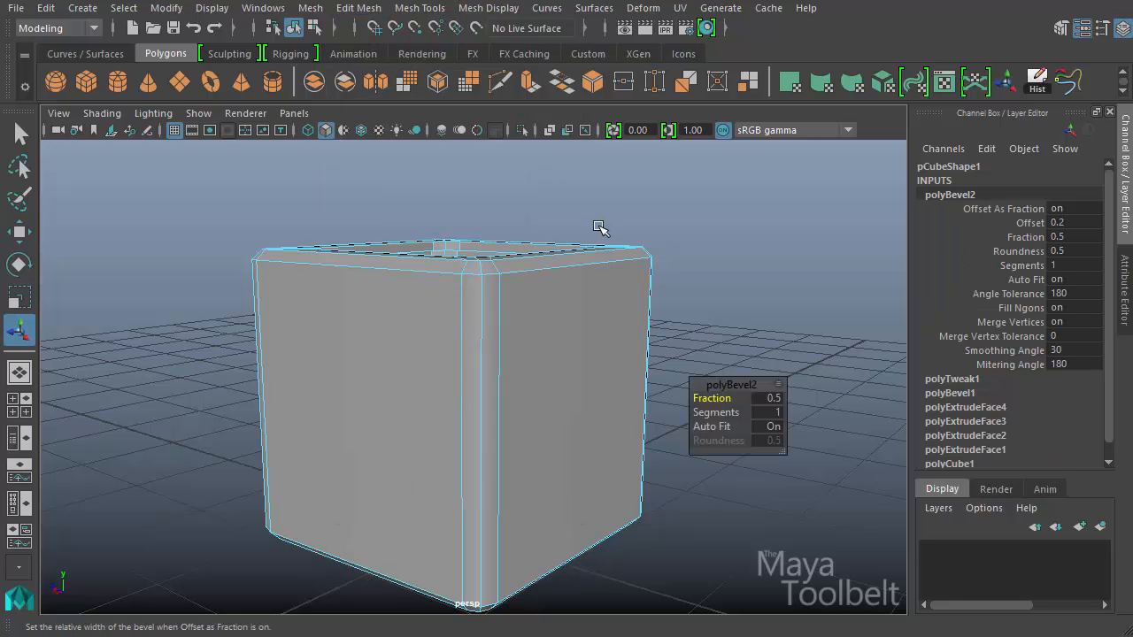
- Try Fraction 0.47, Segments 2 and Offset 0.42 on the new bevel, and undo the segment and offset changes
alt+drag(656, 267, 545, 305)
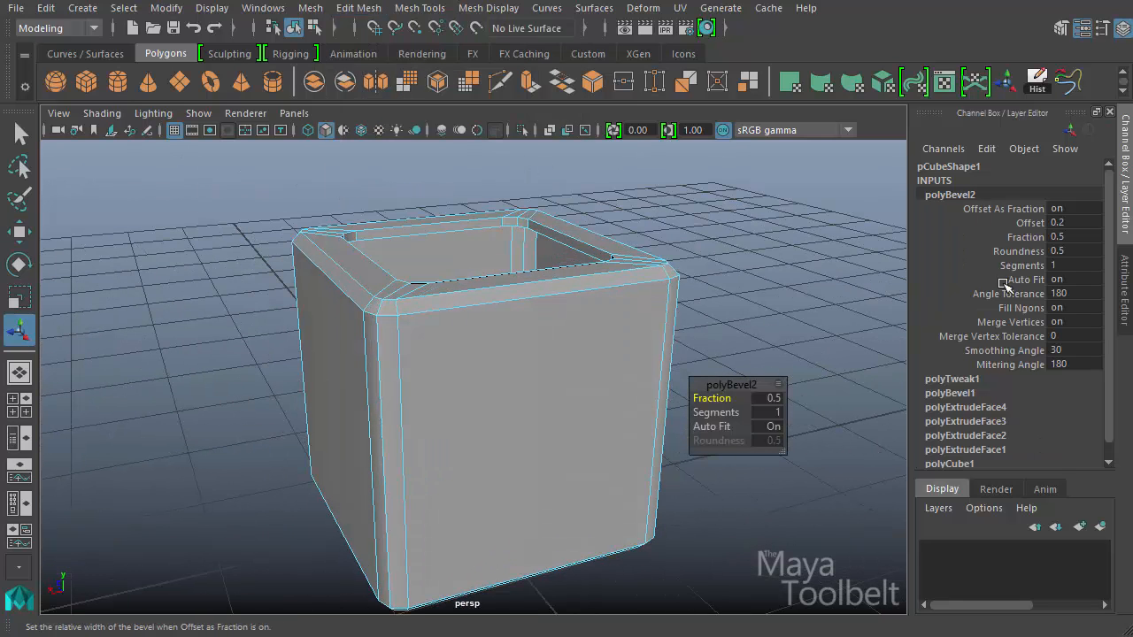
click(1026, 237)
middle_drag(777, 387, 782, 390)
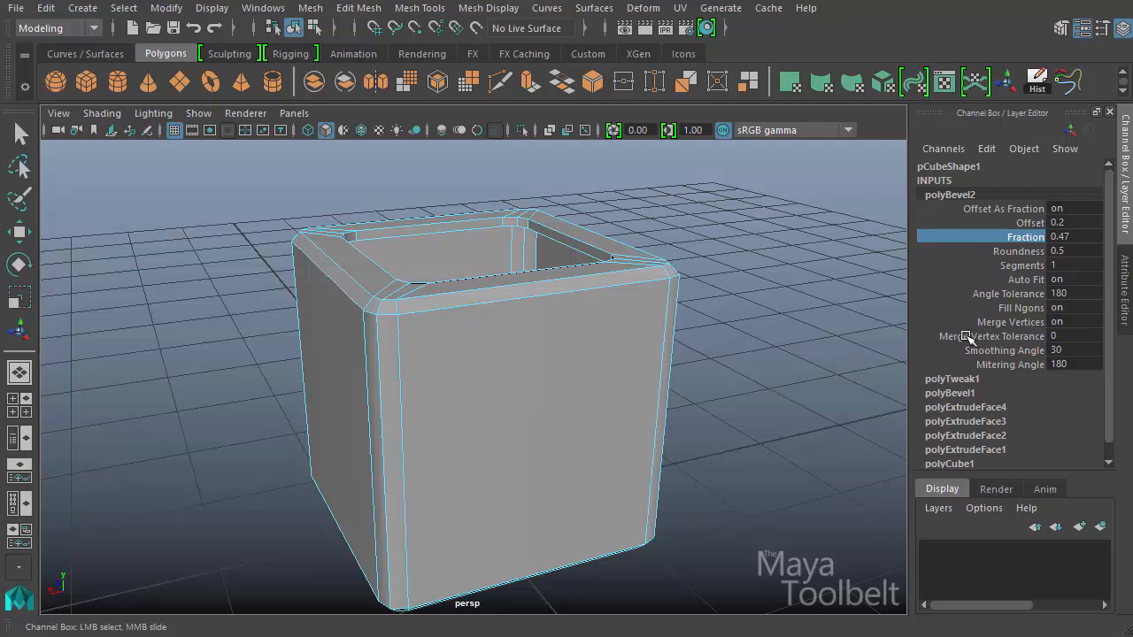
text(2)
key(Return)
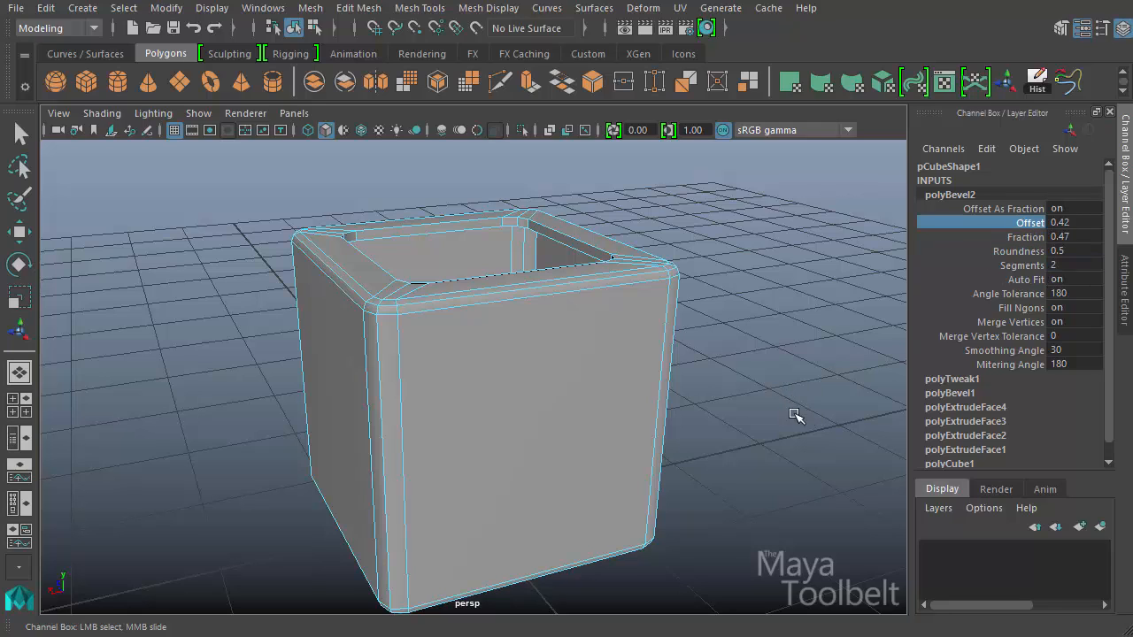
click(1025, 237)
key(ctrl+z)
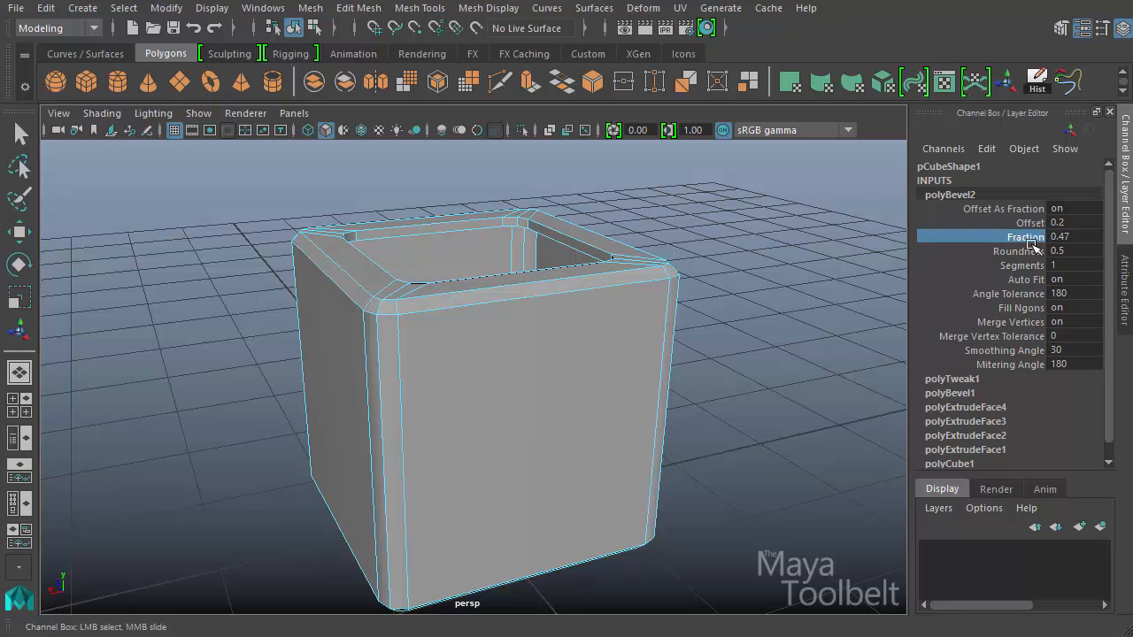
- Set the outer edge bevel's Fraction to 0.68 and its Segments to 3
middle_drag(783, 373, 796, 381)
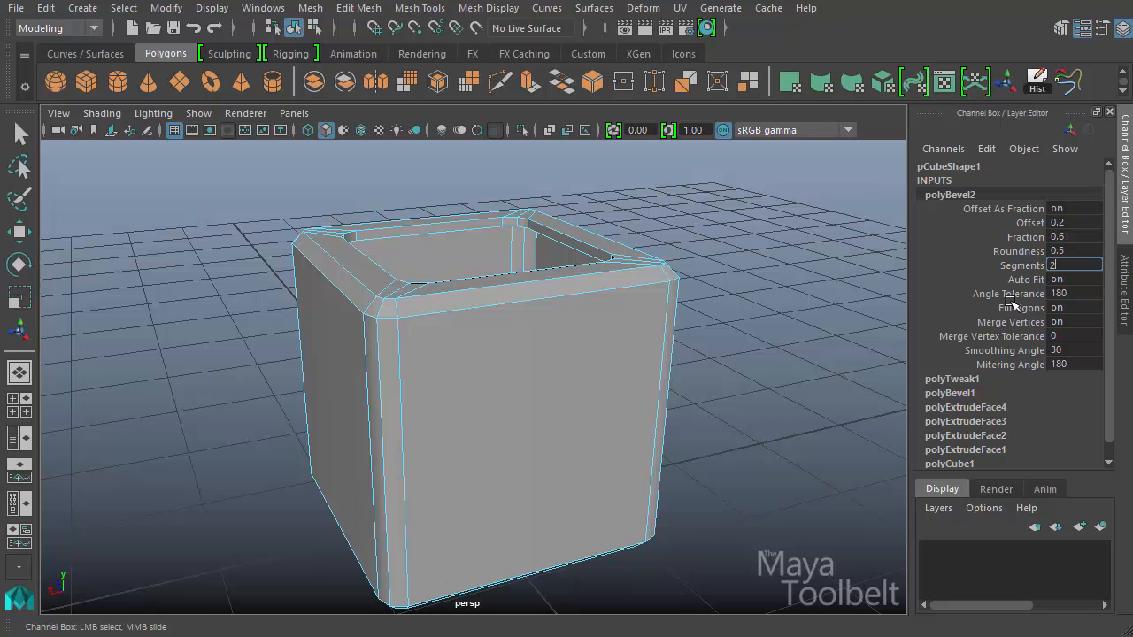
key(Return)
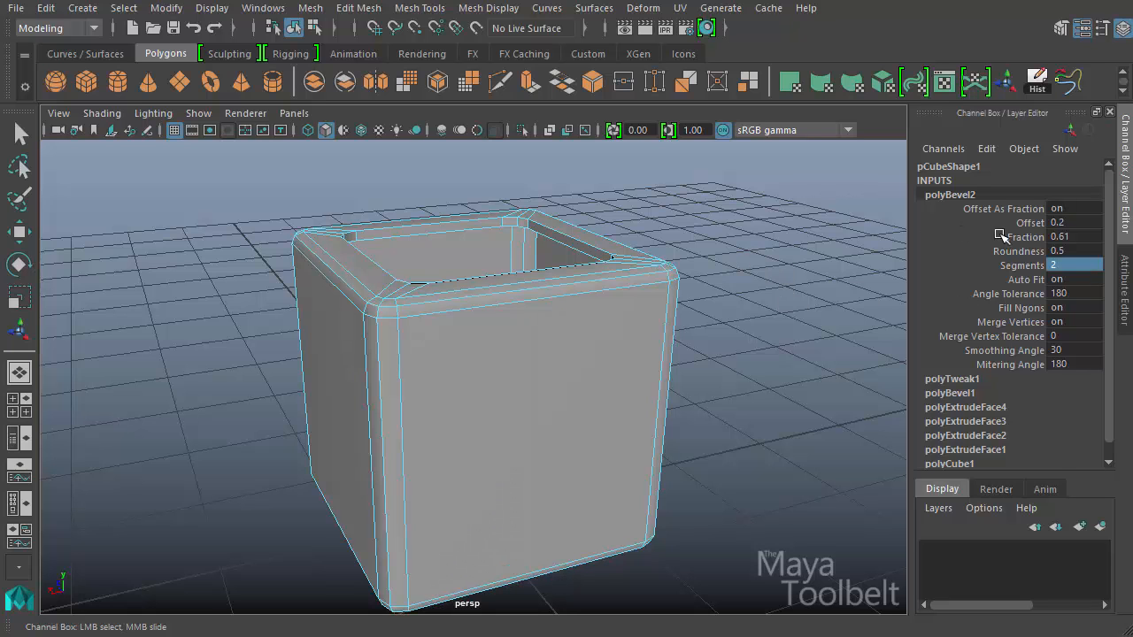
alt+drag(713, 337, 678, 425)
middle_drag(678, 425, 699, 430)
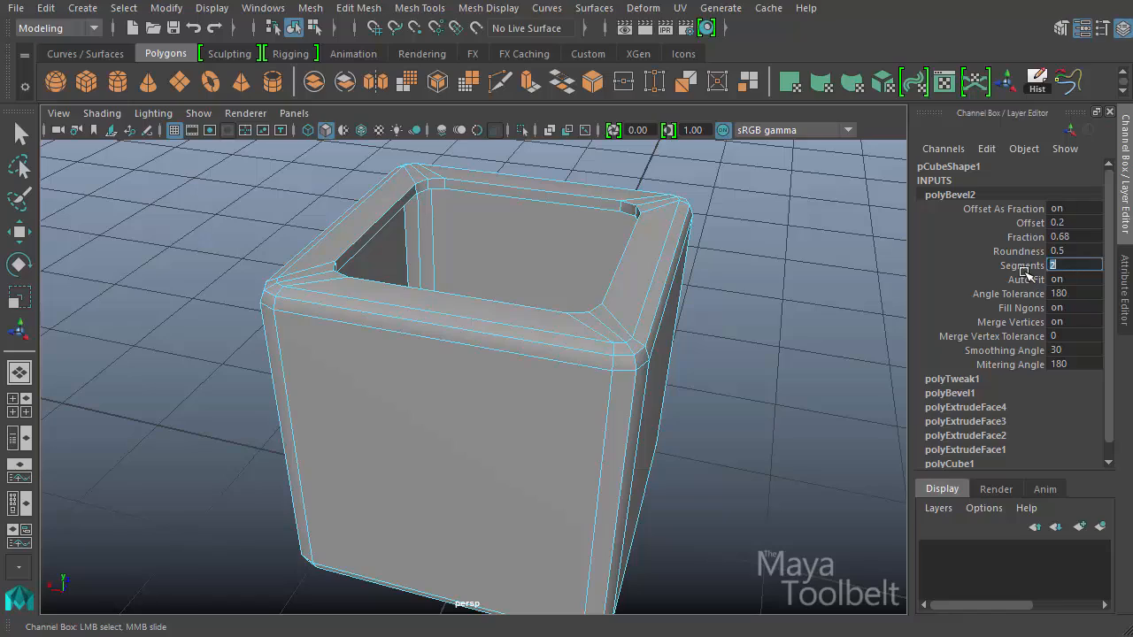
key(Return)
alt+drag(539, 328, 733, 311)
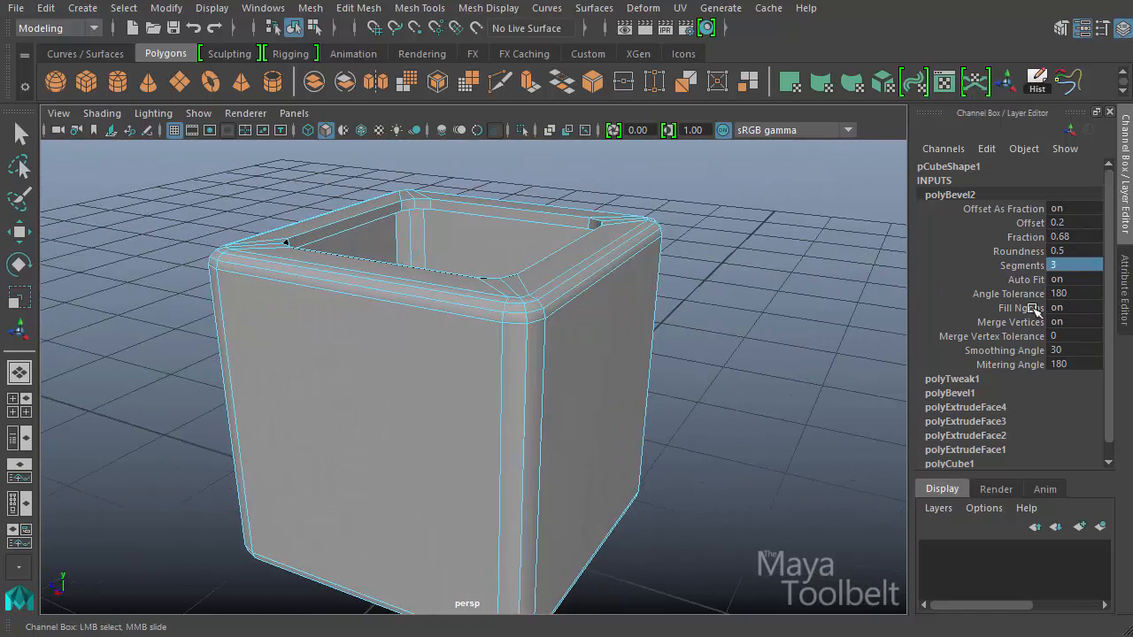
- Select the inner edges around the rim opening and bevel them
alt+drag(885, 371, 665, 436)
alt+right_drag(665, 436, 674, 435)
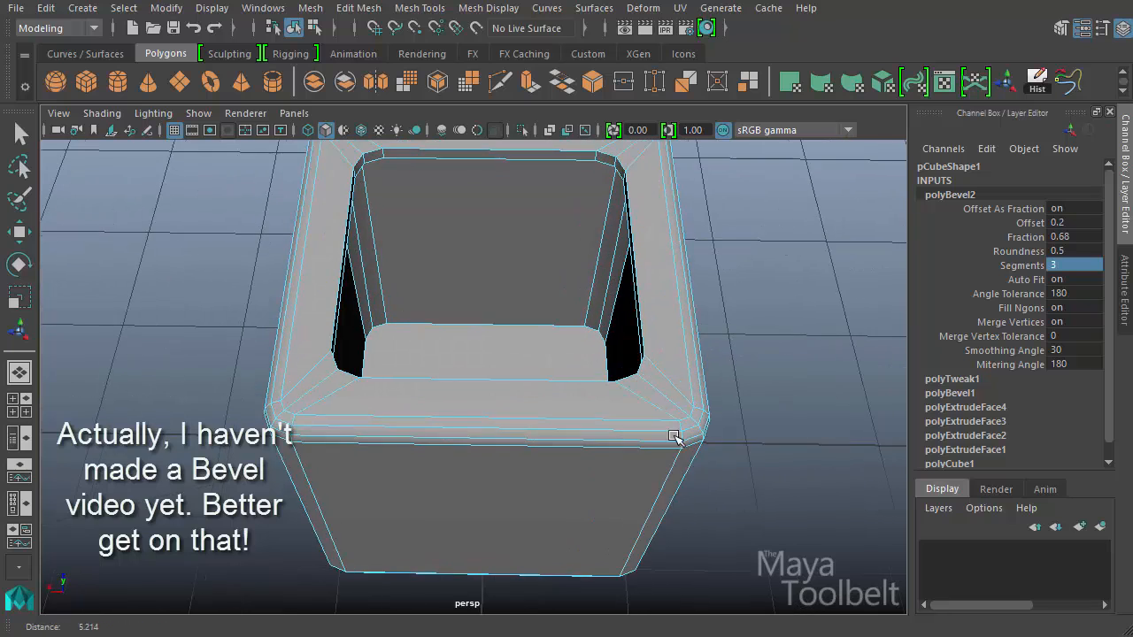
alt+middle_drag(674, 435, 682, 486)
alt+drag(682, 486, 715, 470)
alt+right_drag(716, 469, 729, 472)
key(w)
right_drag(558, 231, 555, 210)
double_click(556, 228)
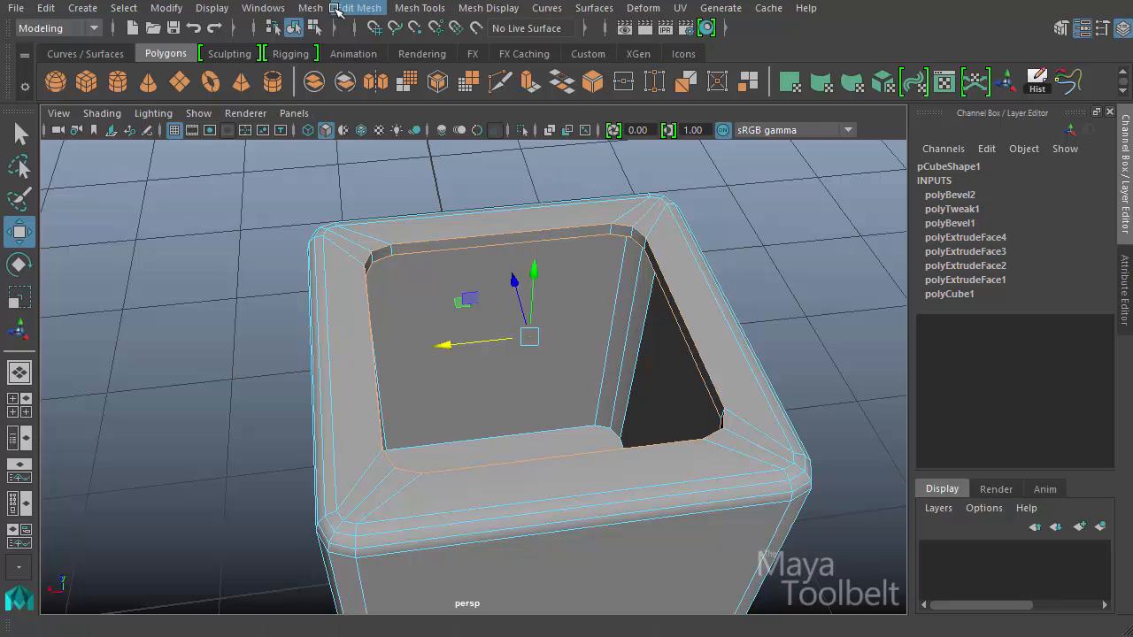
click(336, 9)
click(364, 75)
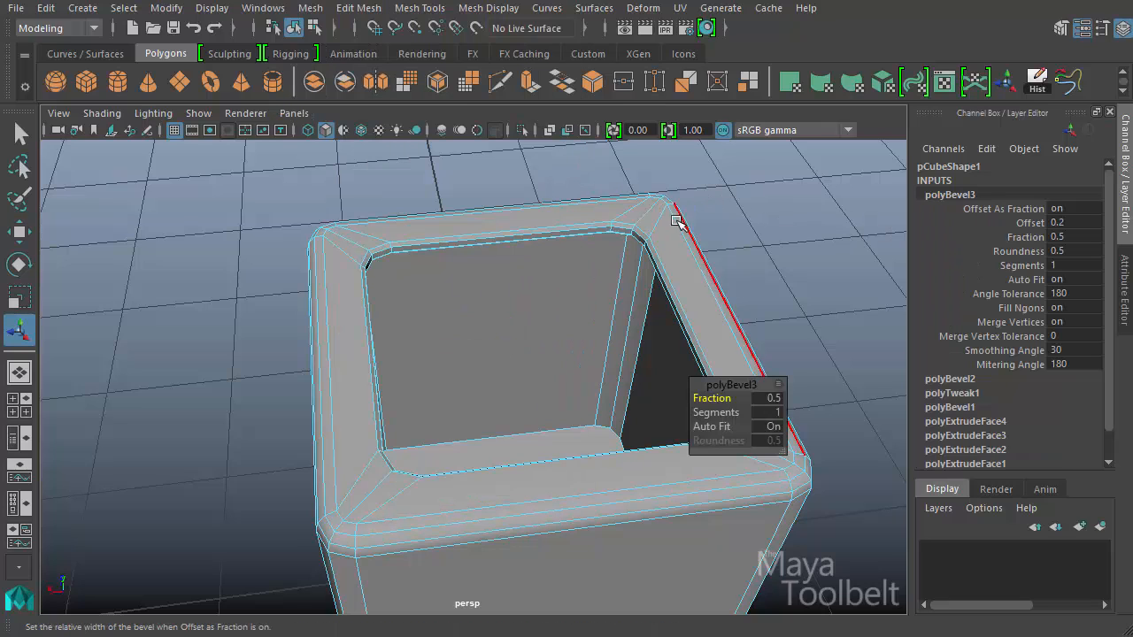
- Select the whole box in object mode and apply Soften Edge to it
alt+drag(733, 282, 675, 216)
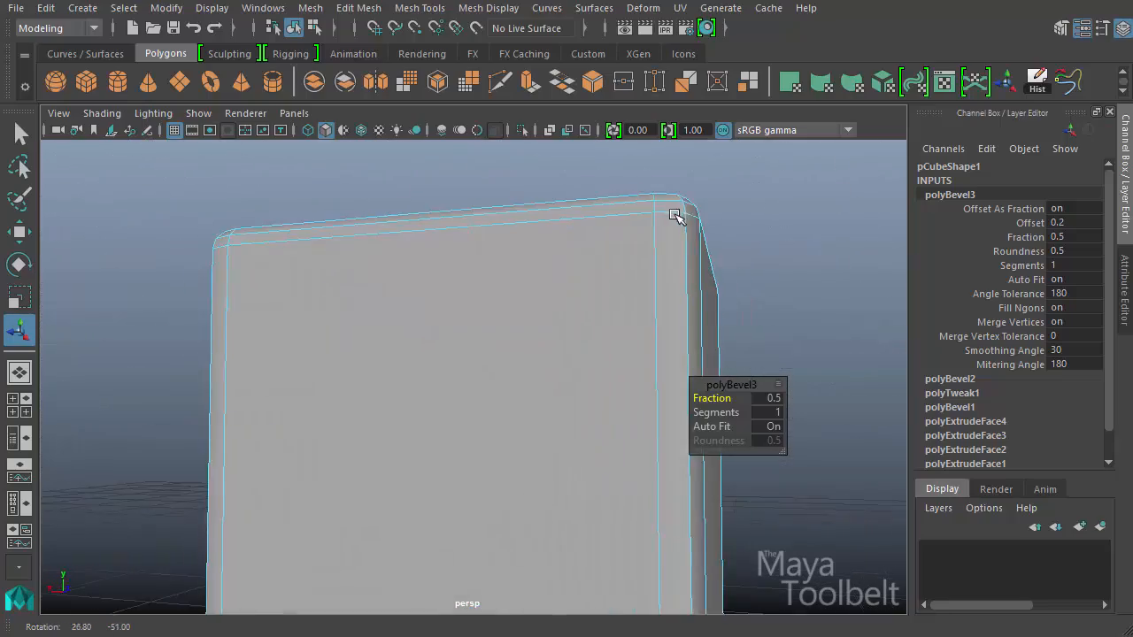
alt+right_drag(675, 216, 487, 270)
alt+drag(487, 270, 531, 337)
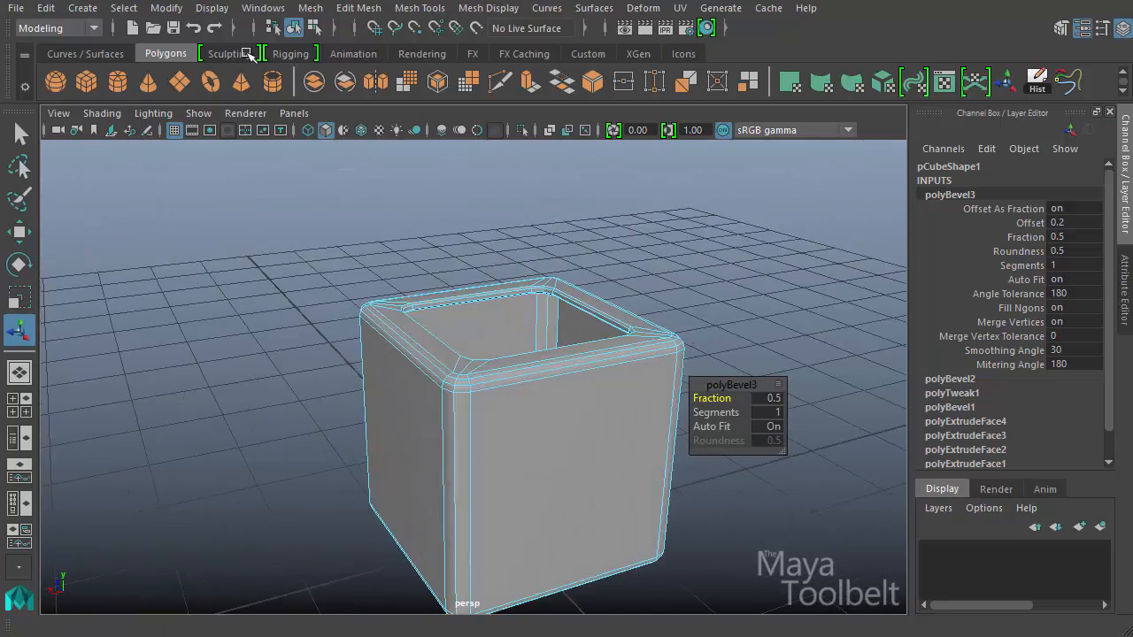
click(294, 28)
click(496, 271)
alt+drag(694, 359, 721, 347)
click(672, 373)
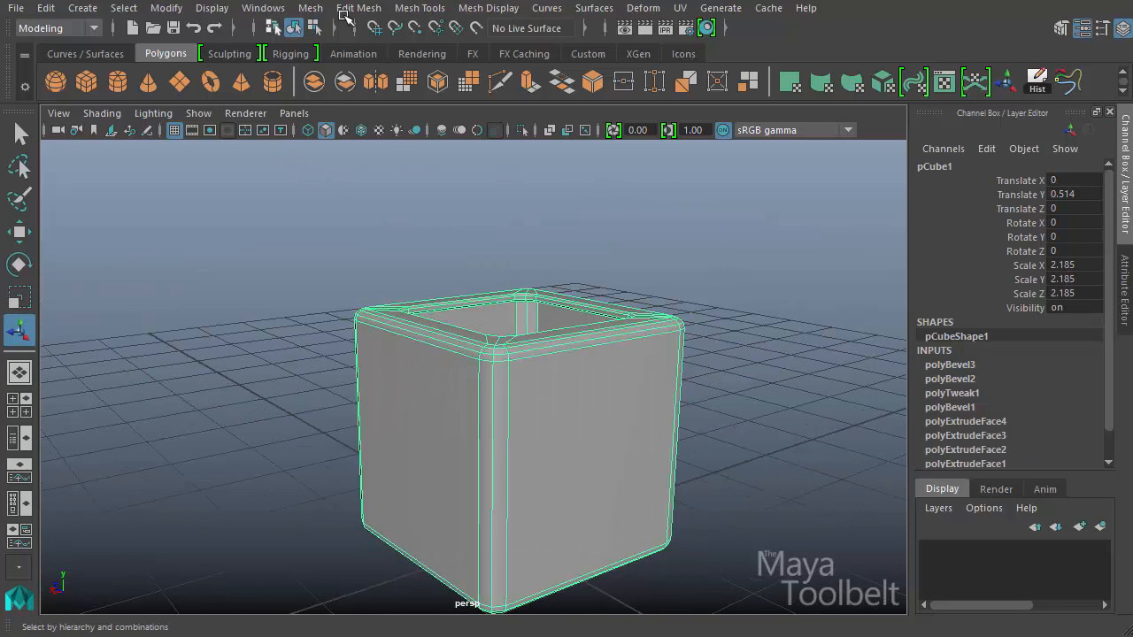
click(485, 12)
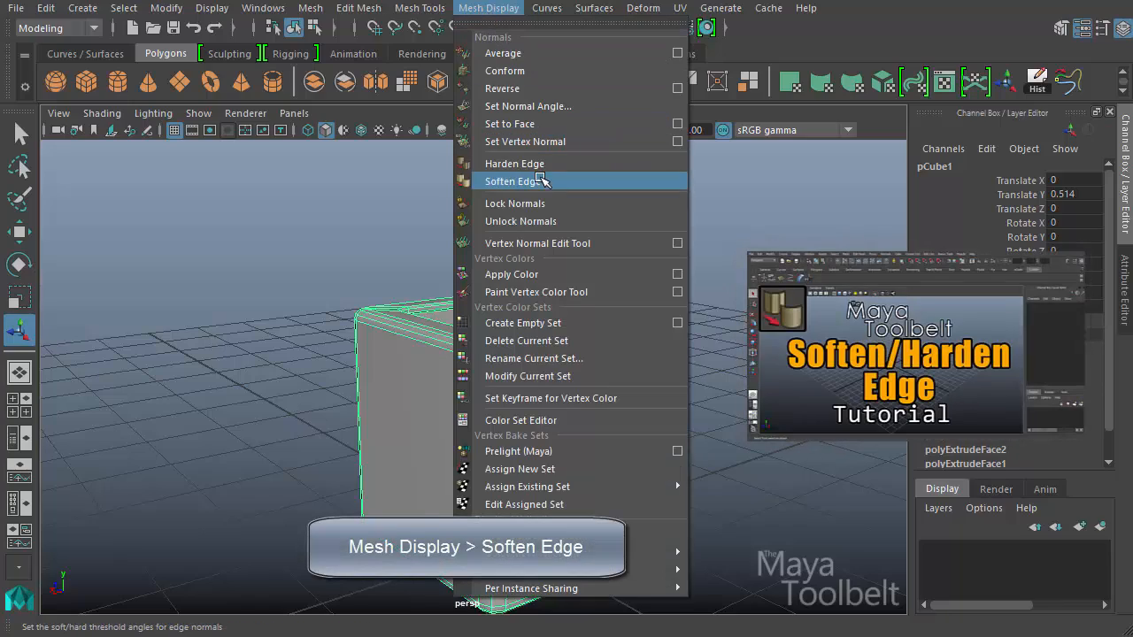
click(541, 182)
- Bevel the inner floor face of the box with a Fraction of 0.28
alt+drag(691, 372, 566, 386)
click(546, 324)
right_drag(546, 327, 557, 372)
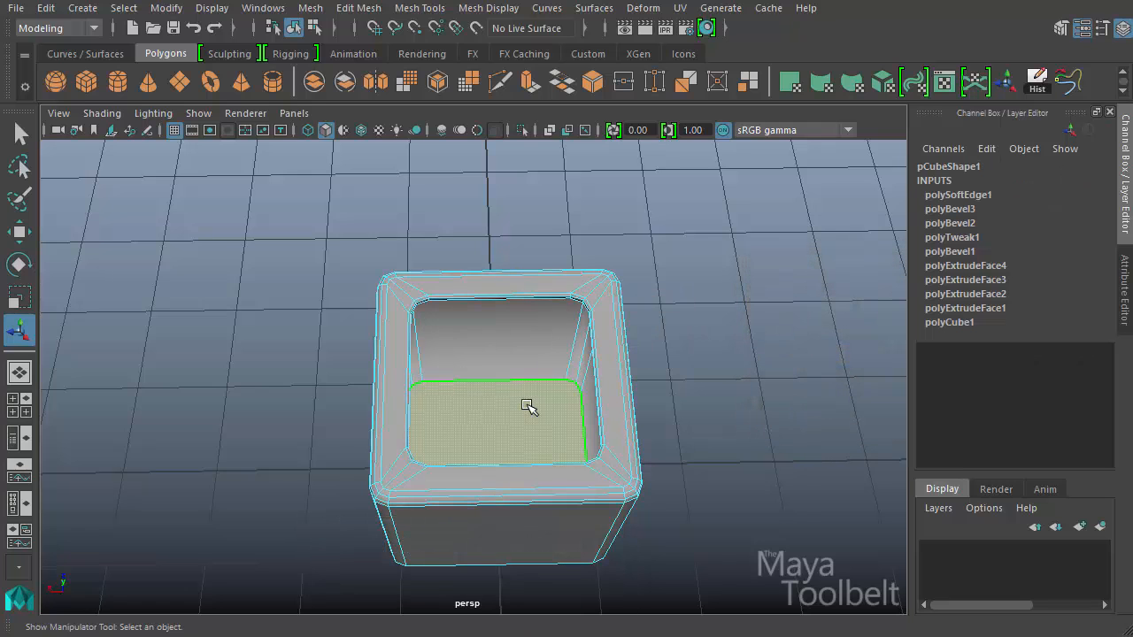
click(350, 8)
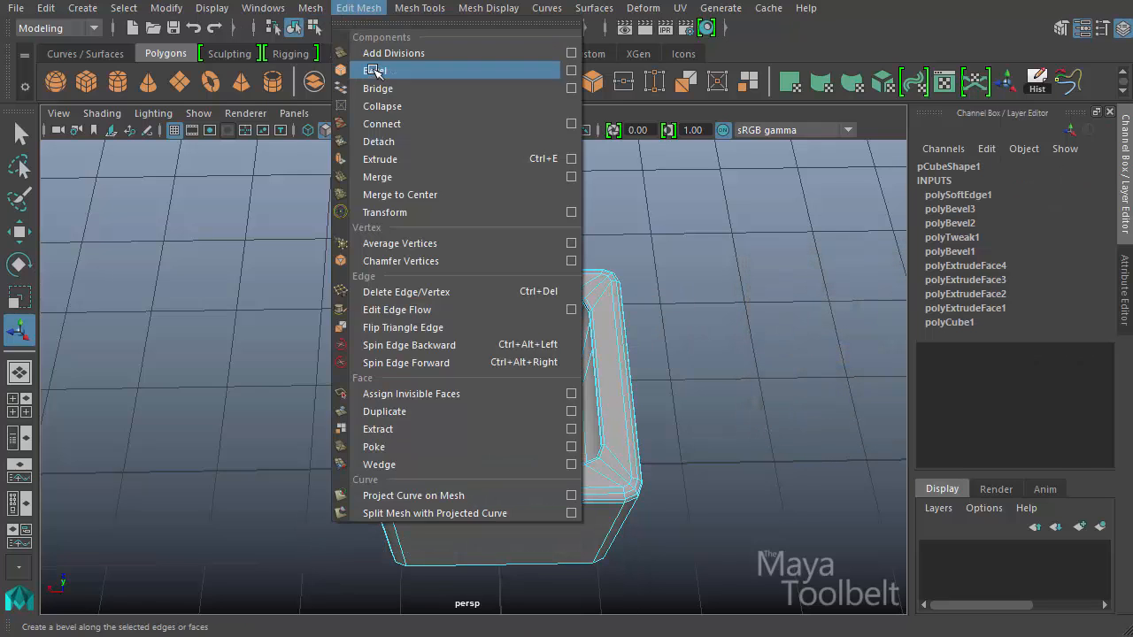
click(372, 71)
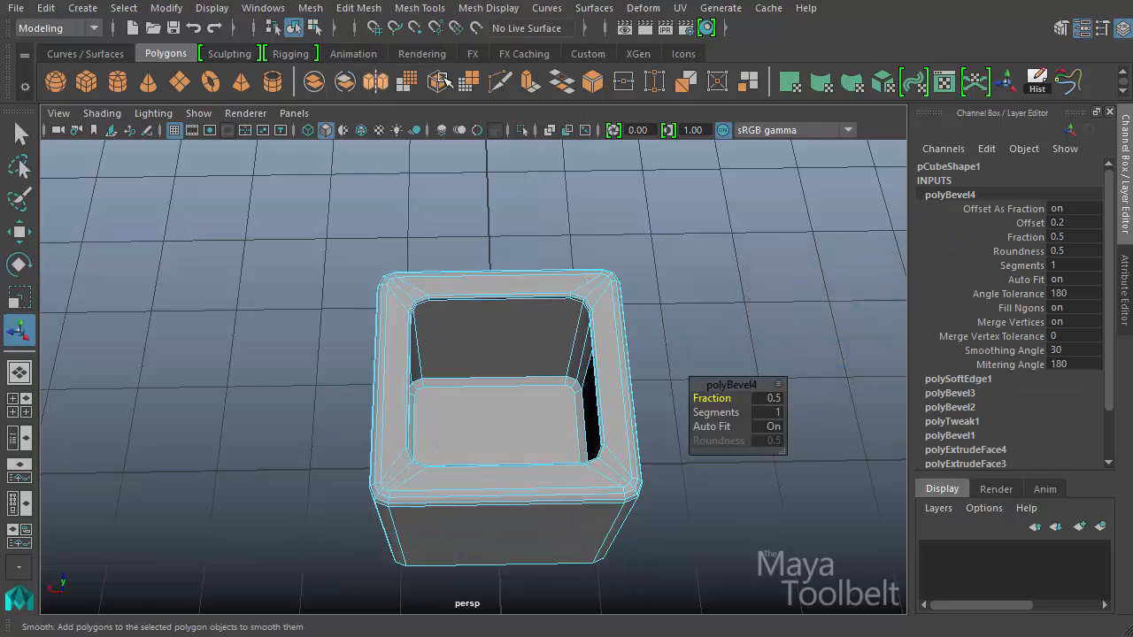
click(1027, 237)
alt+drag(697, 254, 657, 251)
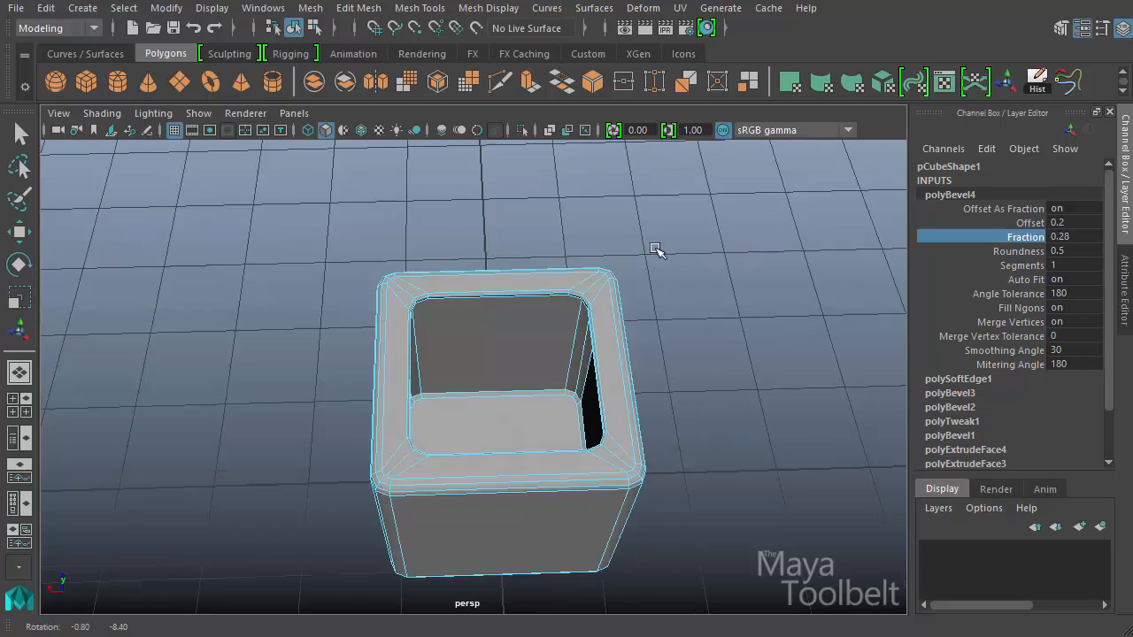
alt+drag(658, 250, 662, 207)
alt+drag(614, 262, 677, 304)
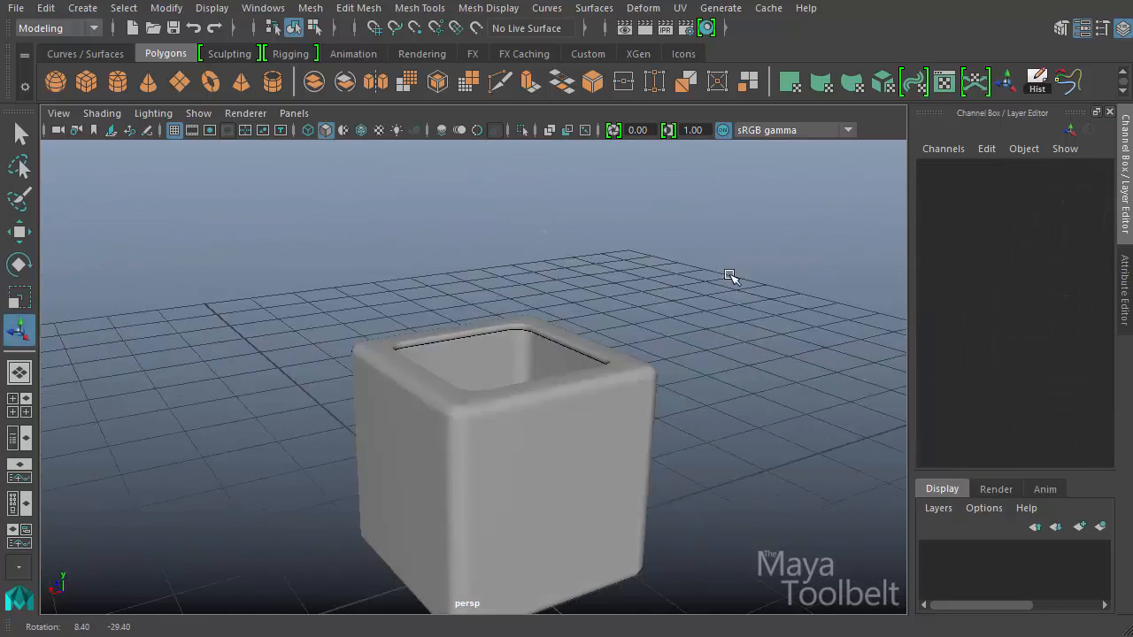
- Select the whole box and delete its construction history
click(606, 363)
mouse_move(606, 364)
alt+mouse_down()
mouse_move(579, 273)
mouse_move(675, 286)
mouse_move(645, 285)
mouse_move(648, 316)
mouse_move(611, 359)
alt+mouse_up()
key(alt+shift+d)
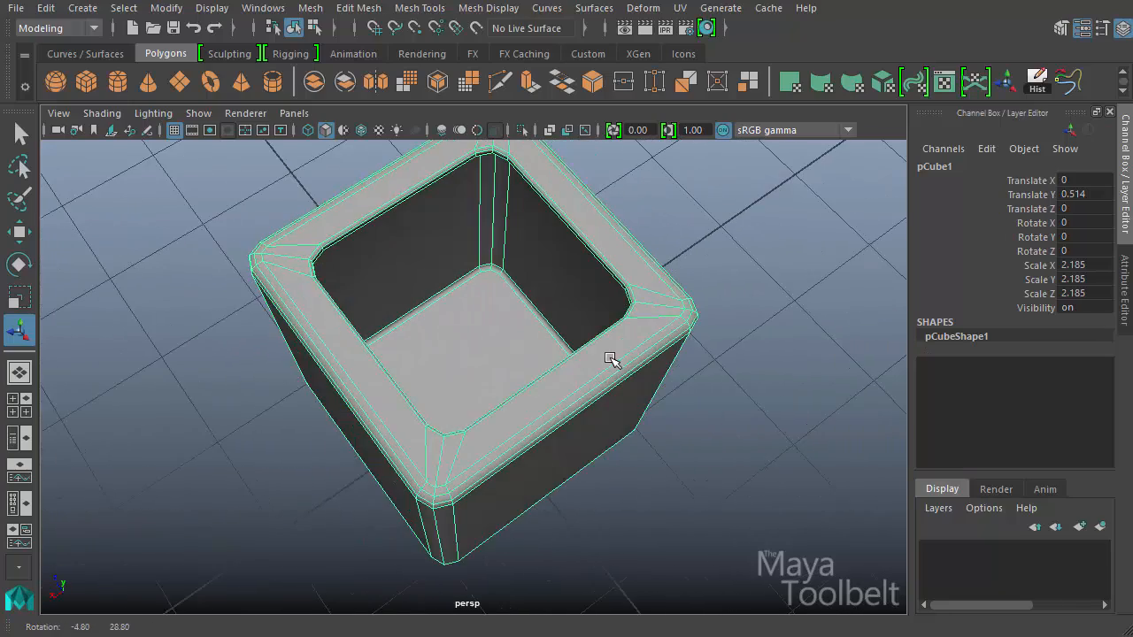
alt+drag(539, 351, 602, 245)
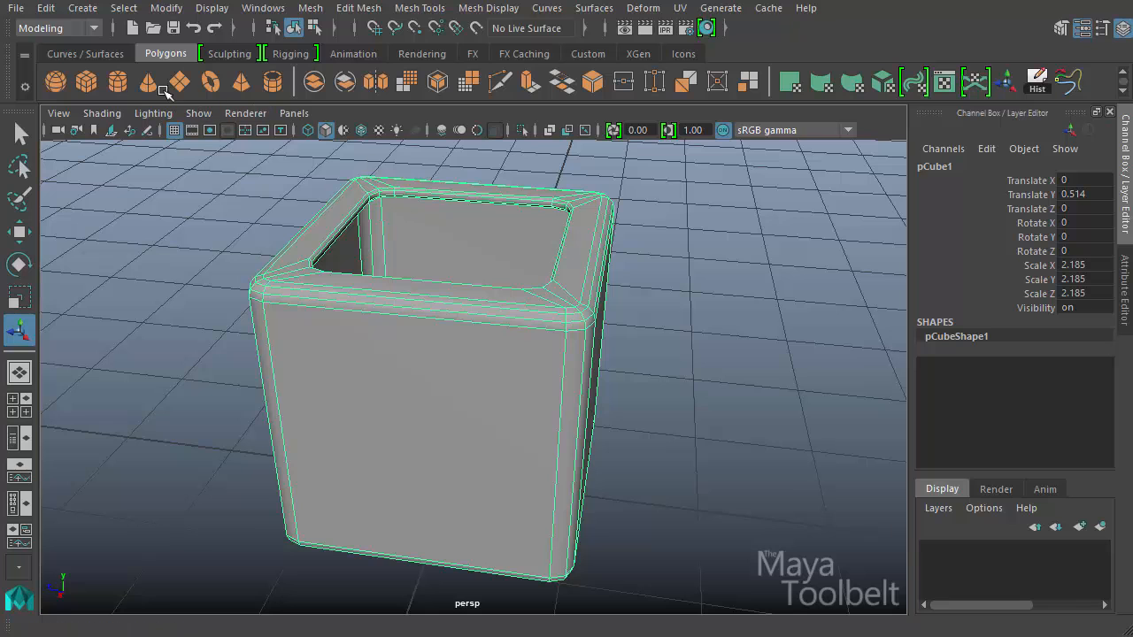
- Create a second polygon cube and raise it to about Translate Y 1.963 inside the box's opening
click(86, 81)
alt+drag(584, 354, 682, 434)
key(w)
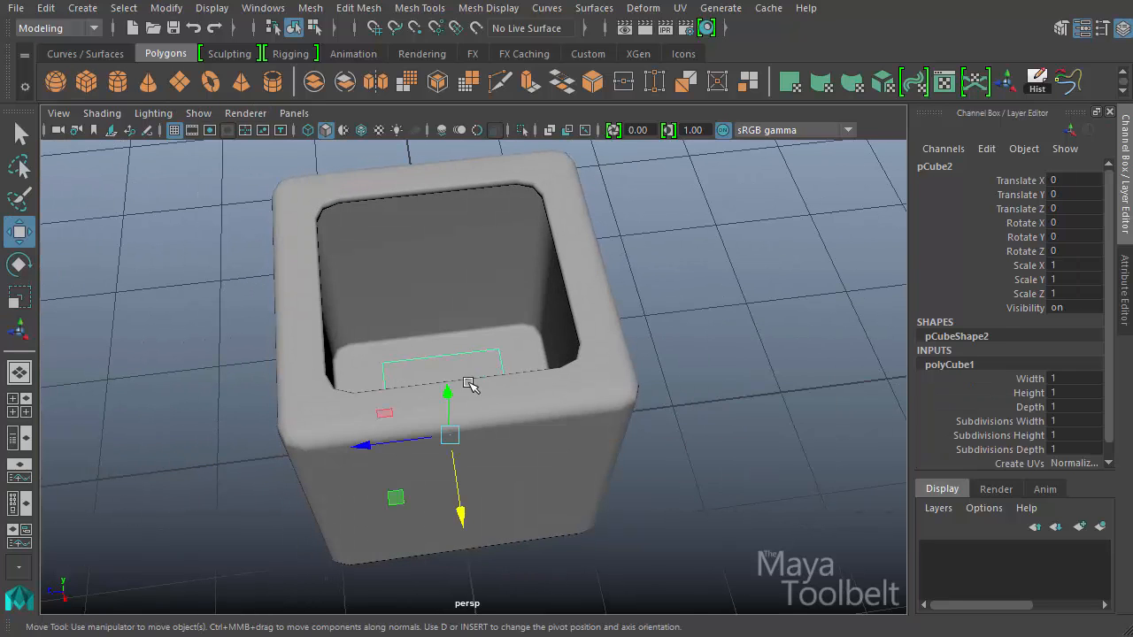
alt+drag(477, 416, 444, 232)
- Flatten the new cube to about Scale Y 0.098 and raise it to about Translate Y 2.162
key(r)
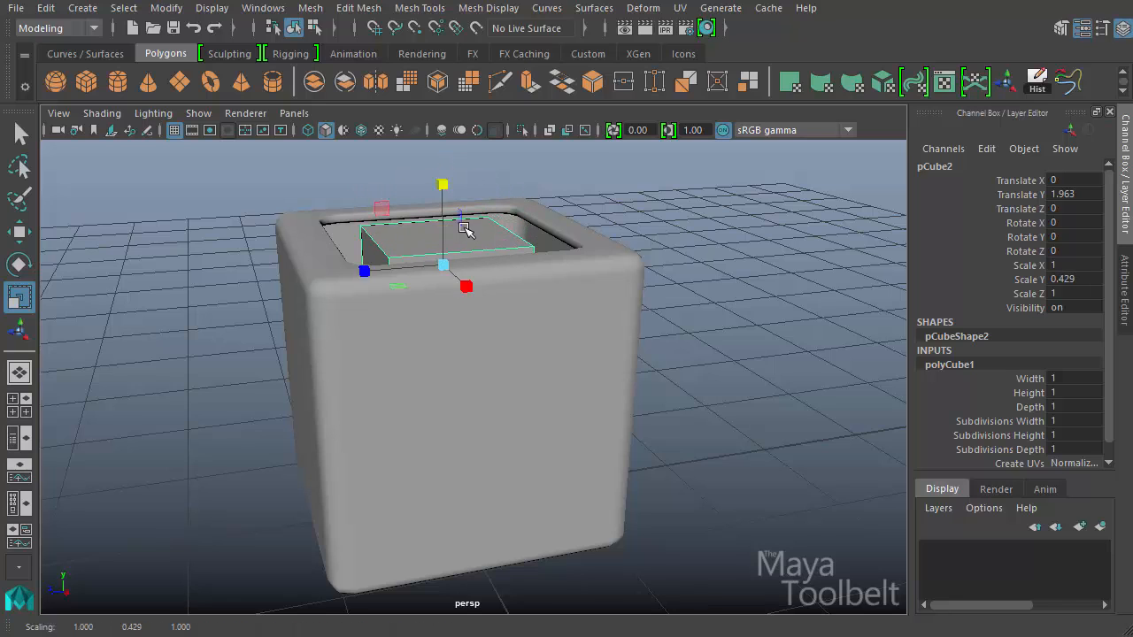
key(w)
drag(445, 181, 463, 219)
key(r)
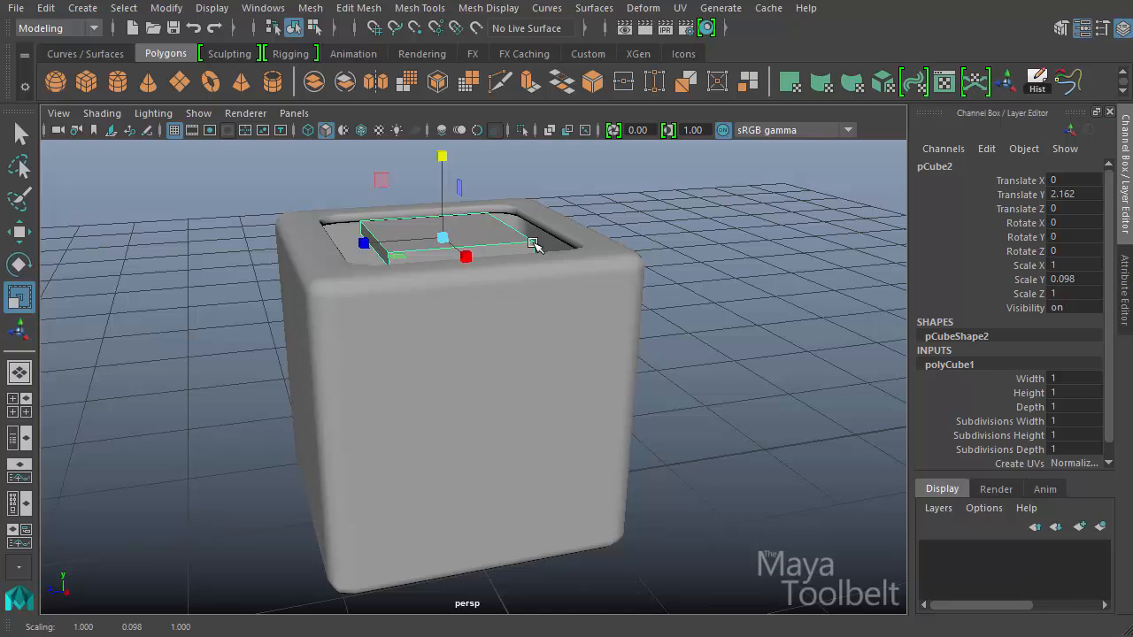
- Widen the flattened cube to about 1.611 in Scale X and Z to fill the opening, and raise it to about Translate Y 2.18
alt+drag(533, 242, 653, 370)
ctrl+middle_drag(653, 370, 824, 302)
alt+drag(656, 263, 580, 168)
key(w)
drag(440, 158, 650, 362)
alt+right_drag(650, 362, 740, 322)
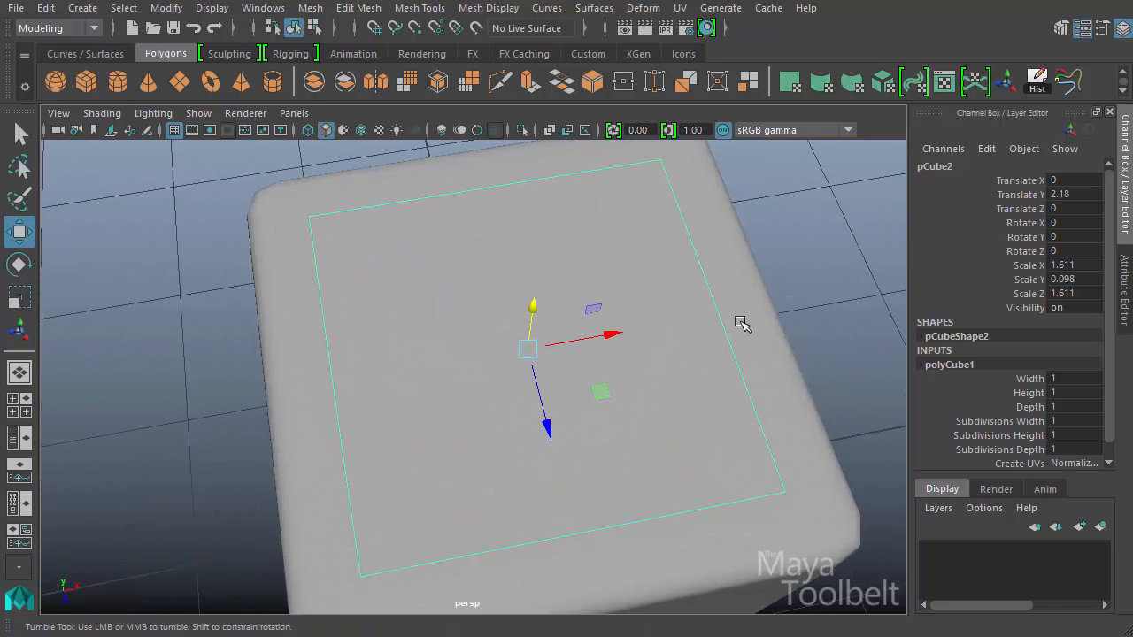
- Select the four short vertical corner edges of the lid cube and apply a Bevel to them
alt+drag(740, 321, 702, 295)
right_click(392, 252)
click(381, 202)
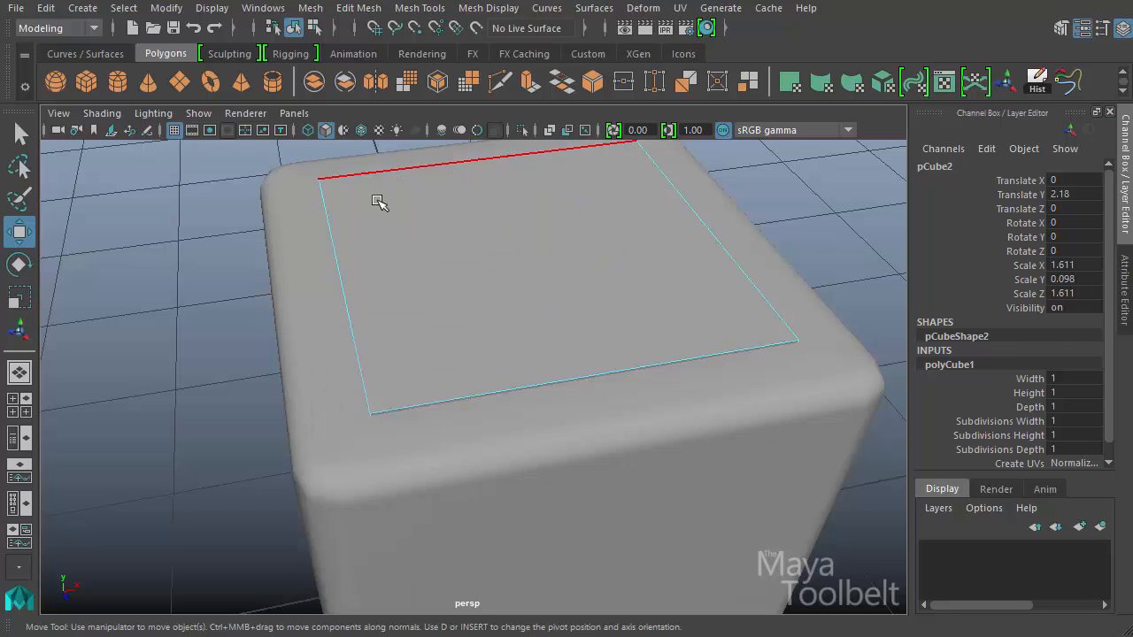
alt+drag(381, 203, 614, 339)
alt+right_drag(614, 339, 465, 311)
alt+drag(465, 311, 626, 495)
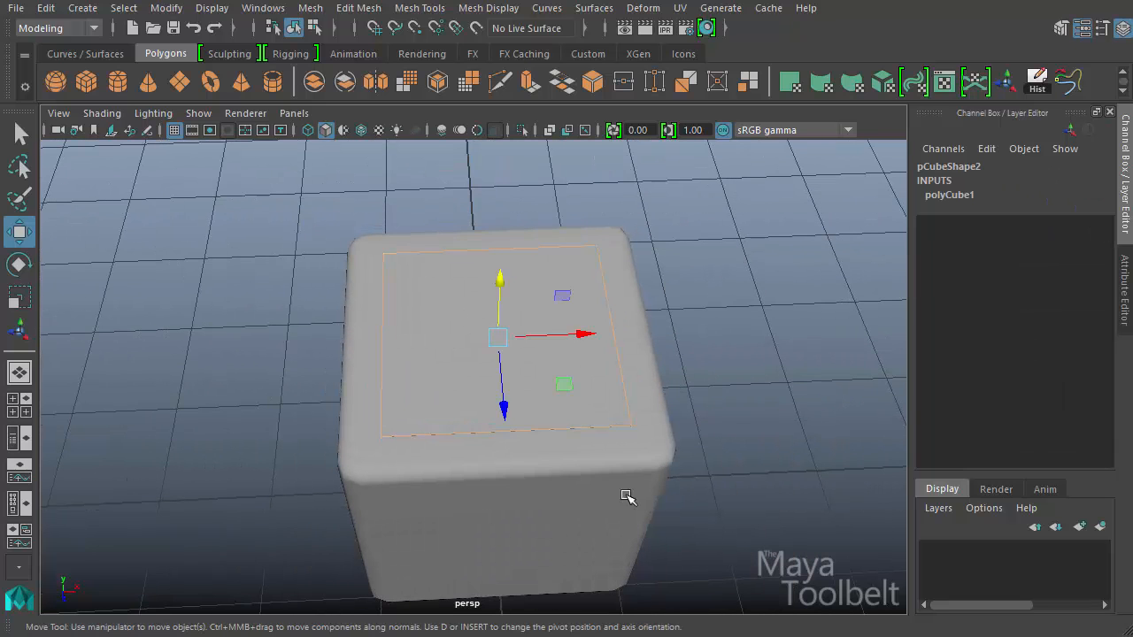
drag(773, 355, 774, 357)
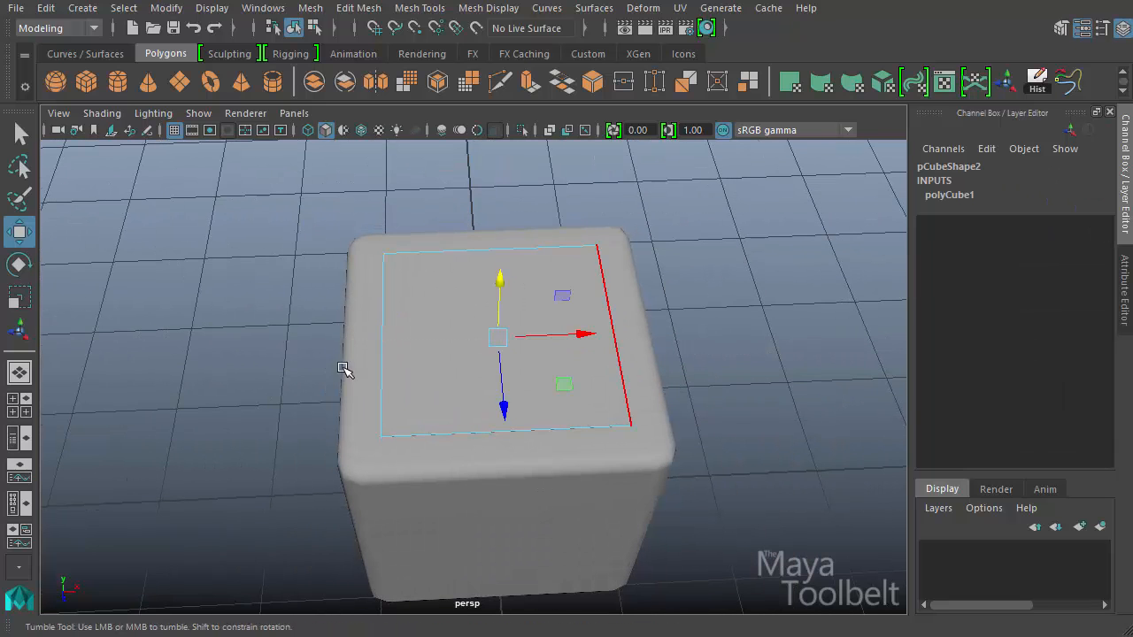
alt+right_drag(345, 374, 647, 467)
click(359, 8)
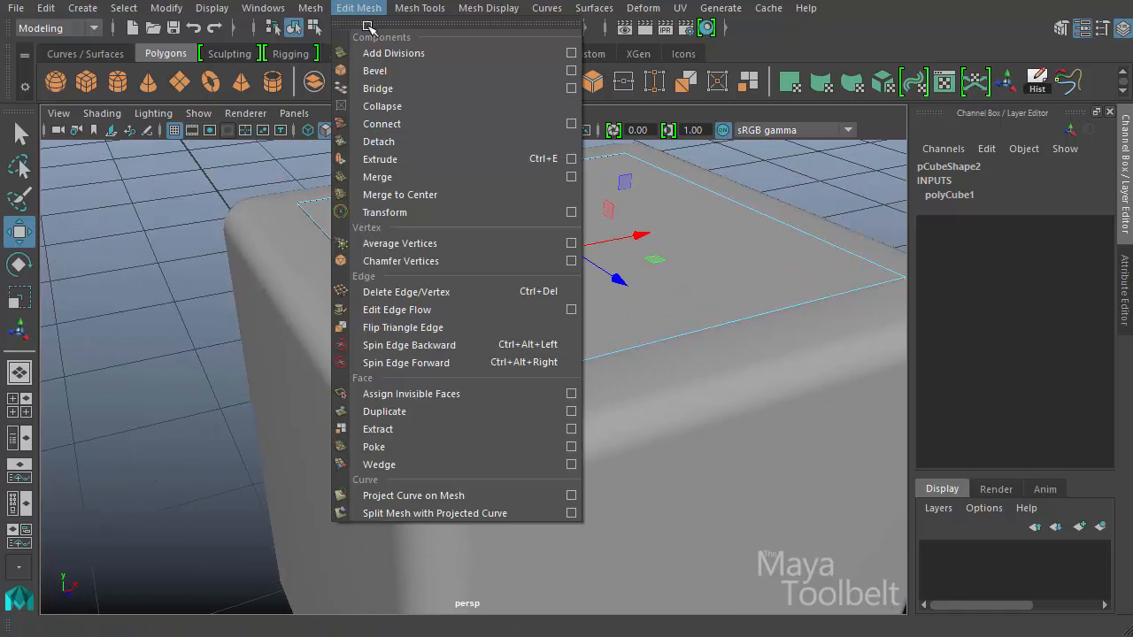
click(388, 73)
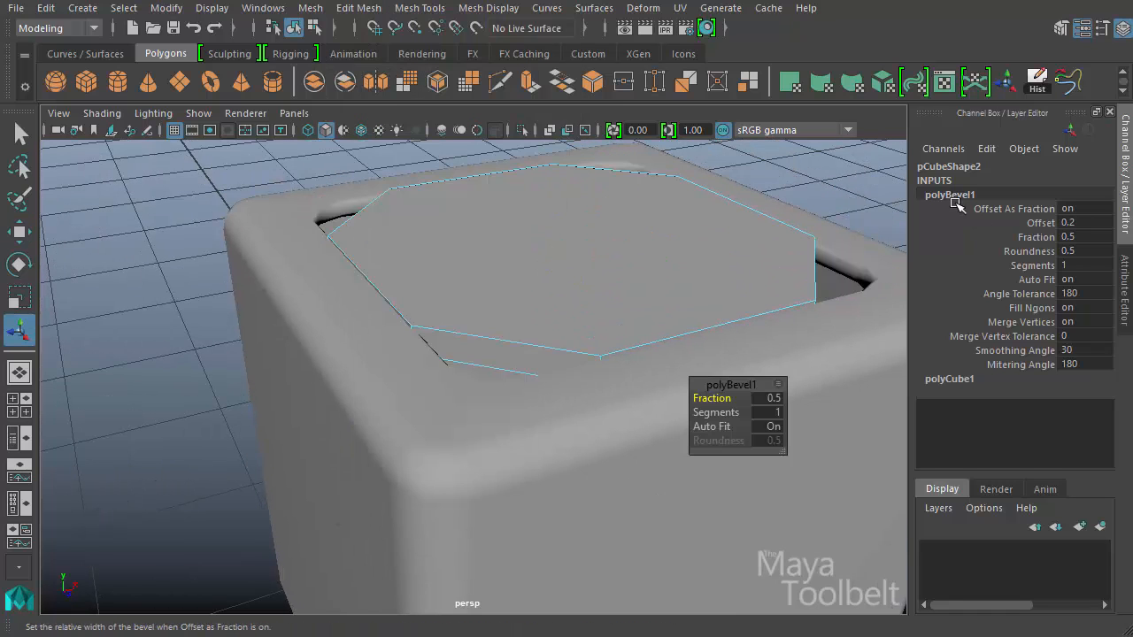
- Set the corner bevel's Fraction to about 0.26 and its Segments to 3 so the lid matches the rounded opening
click(1047, 240)
alt+drag(822, 309, 817, 384)
middle_drag(817, 384, 784, 387)
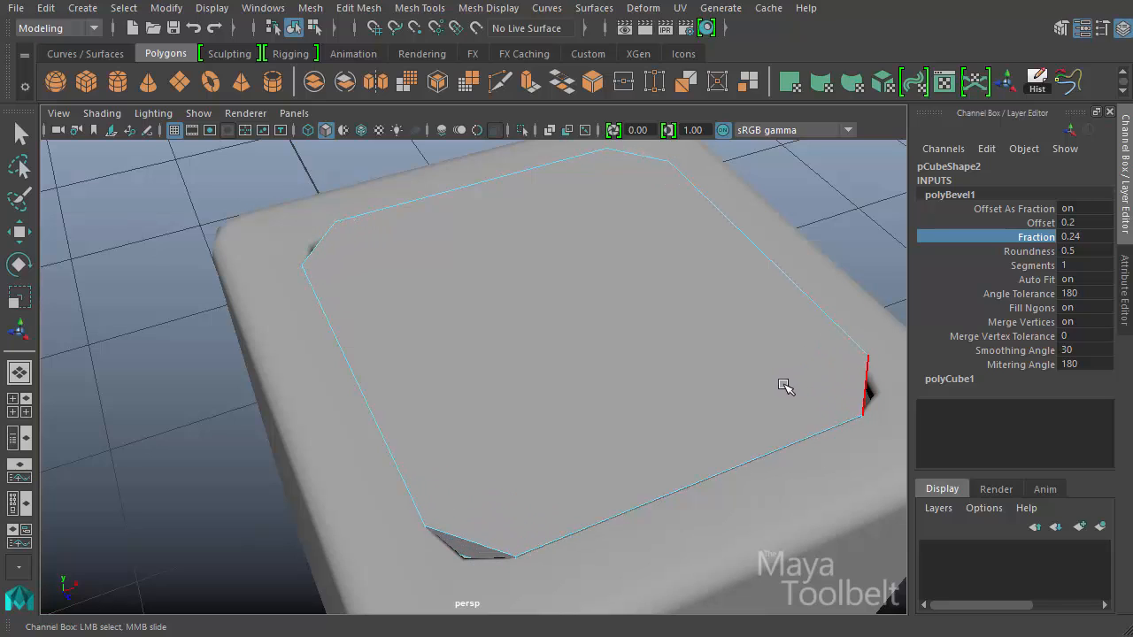
double_click(1097, 268)
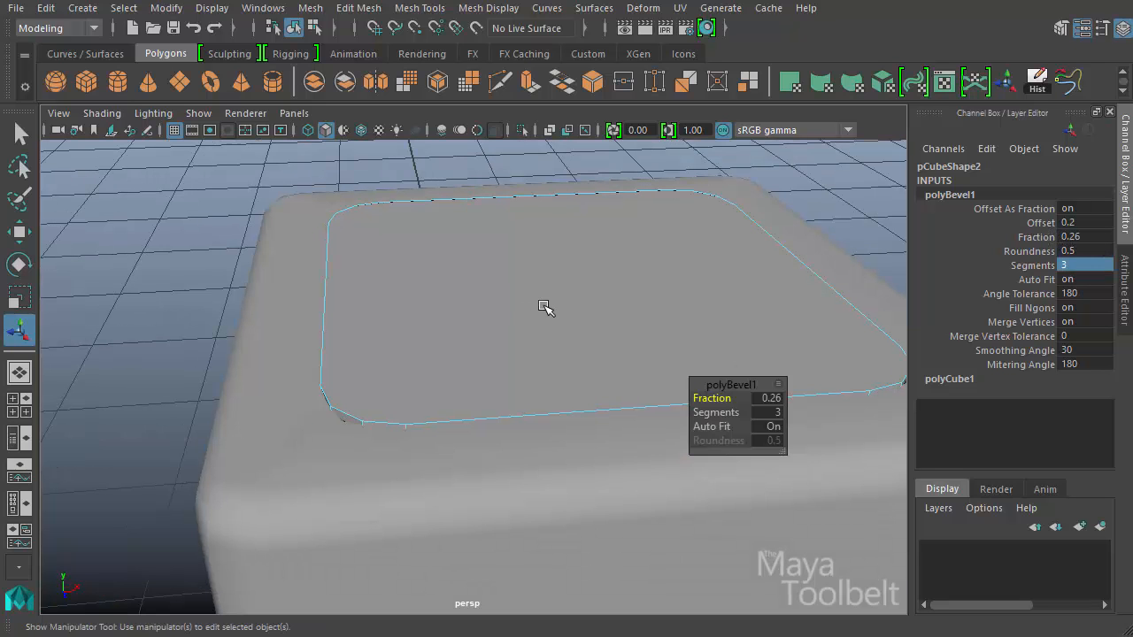
- Select the lid's top and bottom faces, using wireframe display to check them, and bevel both faces
right_click(546, 305)
right_drag(554, 336, 555, 342)
alt+drag(557, 341, 618, 380)
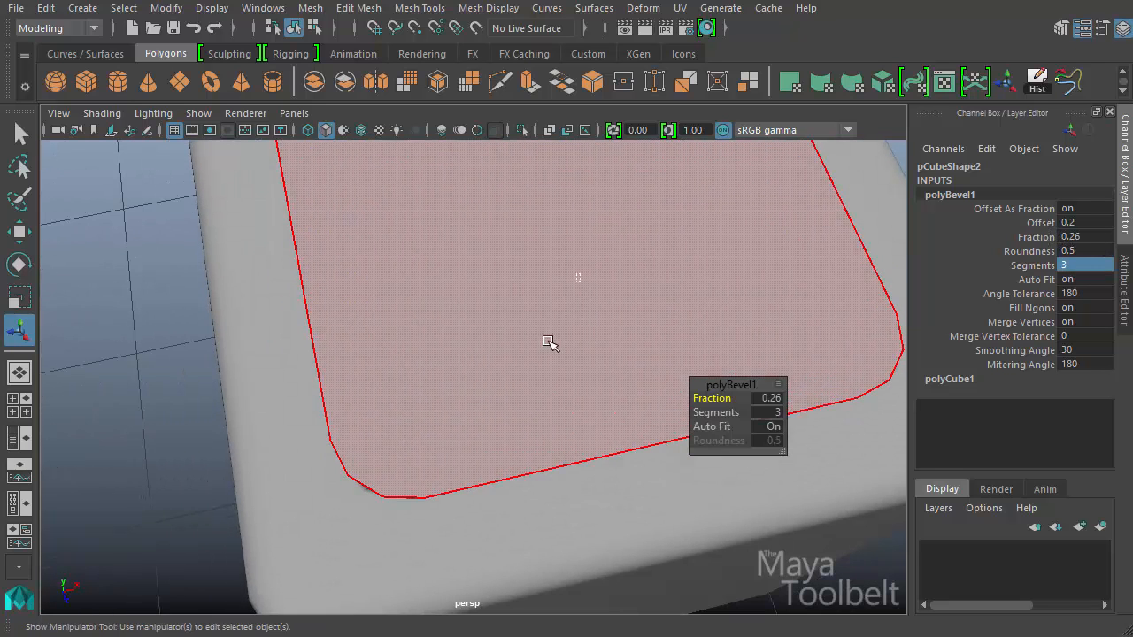
click(537, 355)
key(4)
mouse_move(637, 321)
alt+mouse_down()
mouse_move(622, 235)
mouse_move(632, 215)
mouse_move(645, 225)
mouse_move(633, 292)
alt+mouse_up()
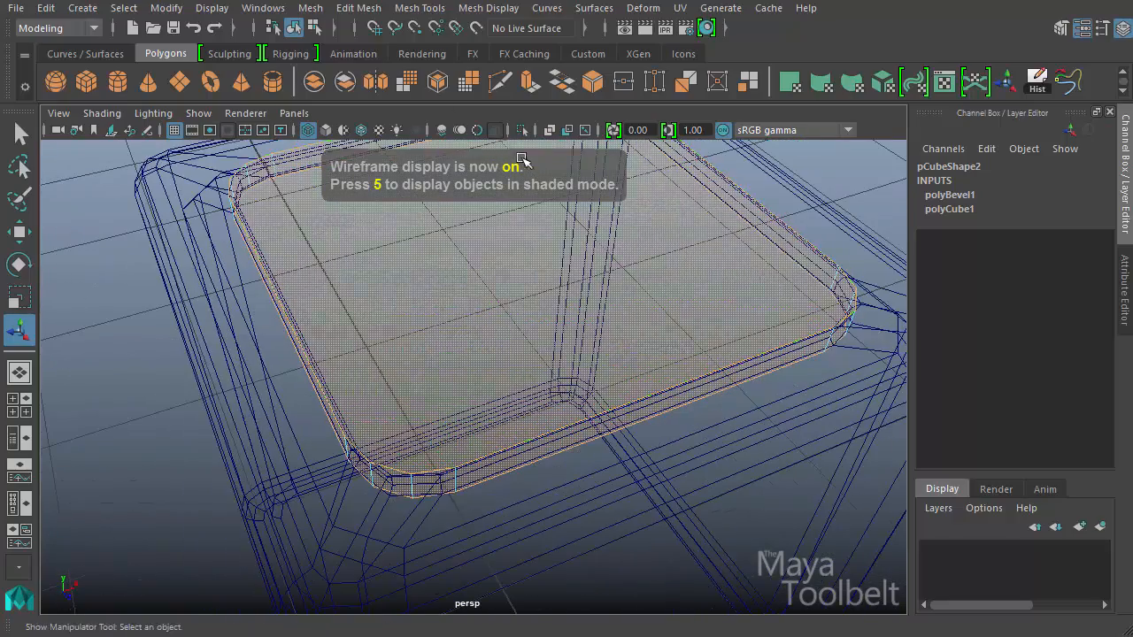
click(379, 11)
click(377, 71)
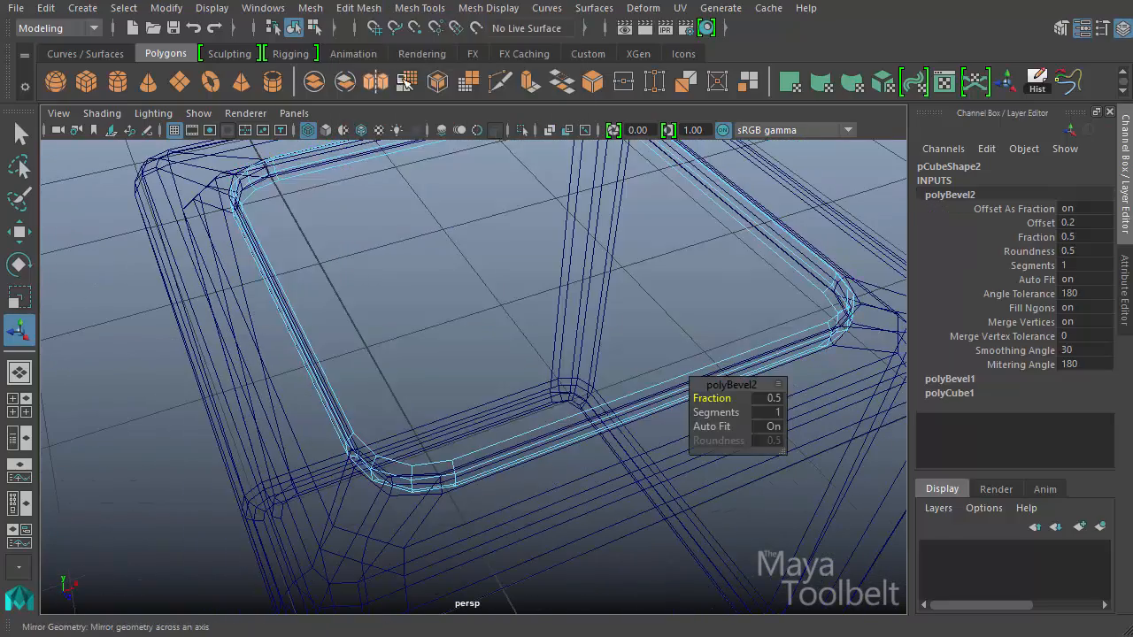
- Restore shaded display and reduce the Fraction of the lid's top and bottom face bevel to about 0.28
mouse_move(857, 281)
alt+mouse_down()
mouse_move(659, 276)
mouse_move(691, 263)
mouse_move(856, 303)
alt+mouse_up()
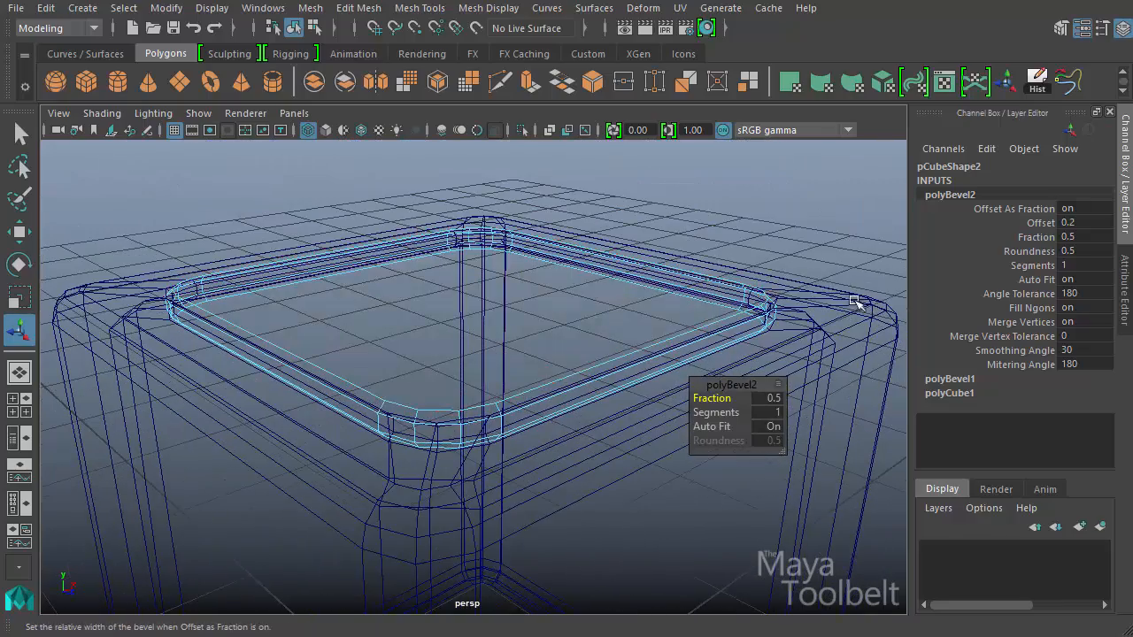
alt+drag(641, 300, 488, 342)
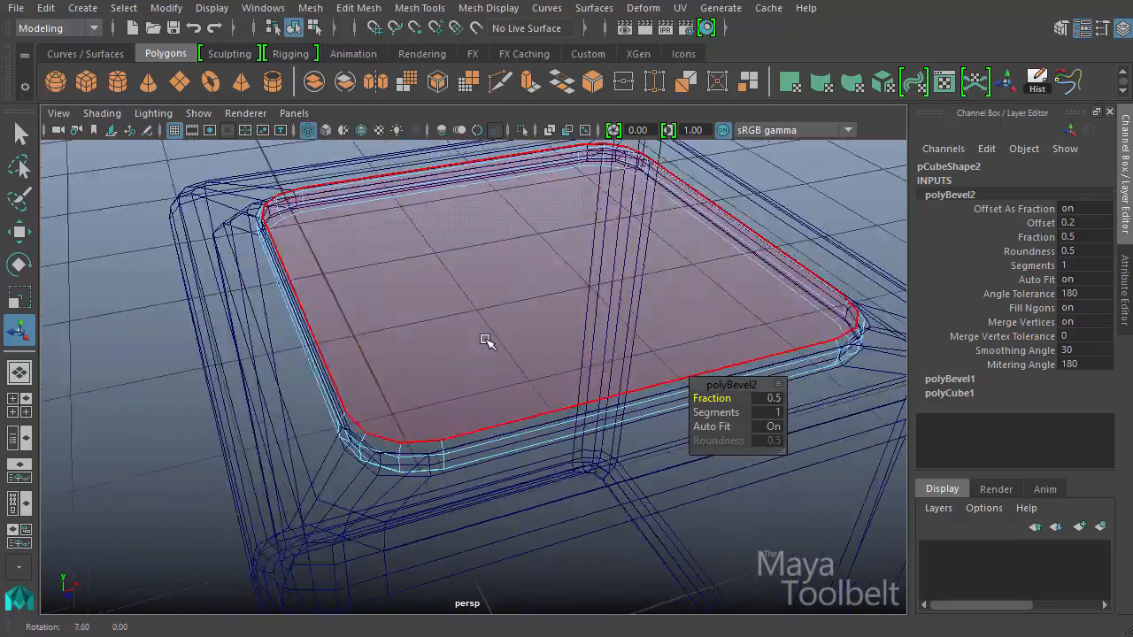
key(5)
alt+right_drag(488, 341, 602, 326)
alt+drag(602, 325, 714, 316)
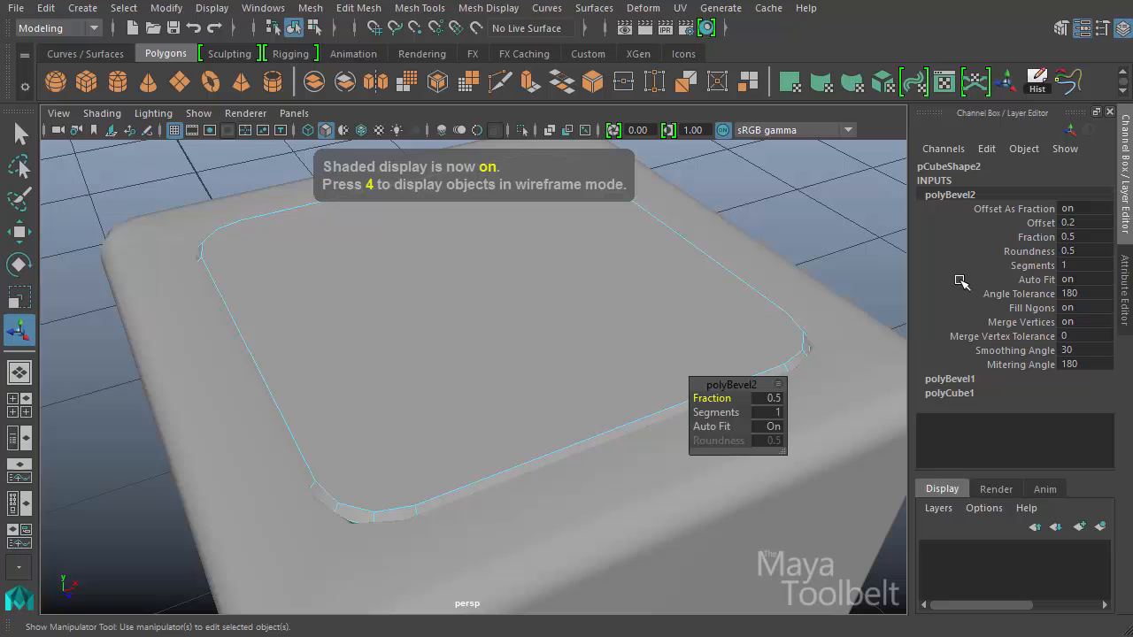
click(1034, 235)
middle_drag(738, 315, 660, 314)
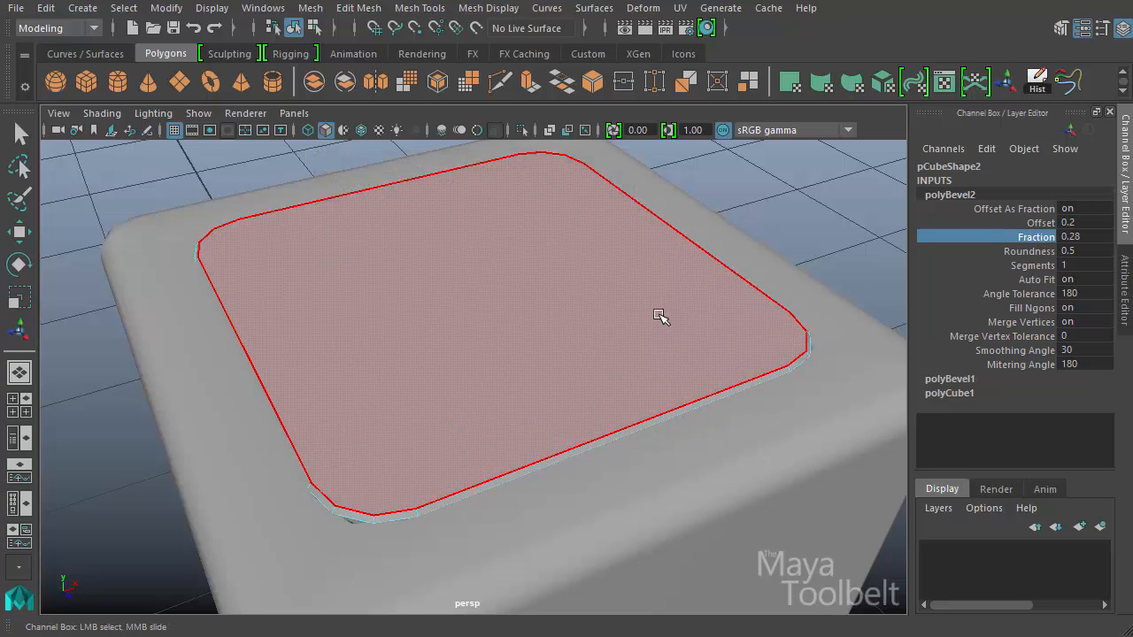
key(w)
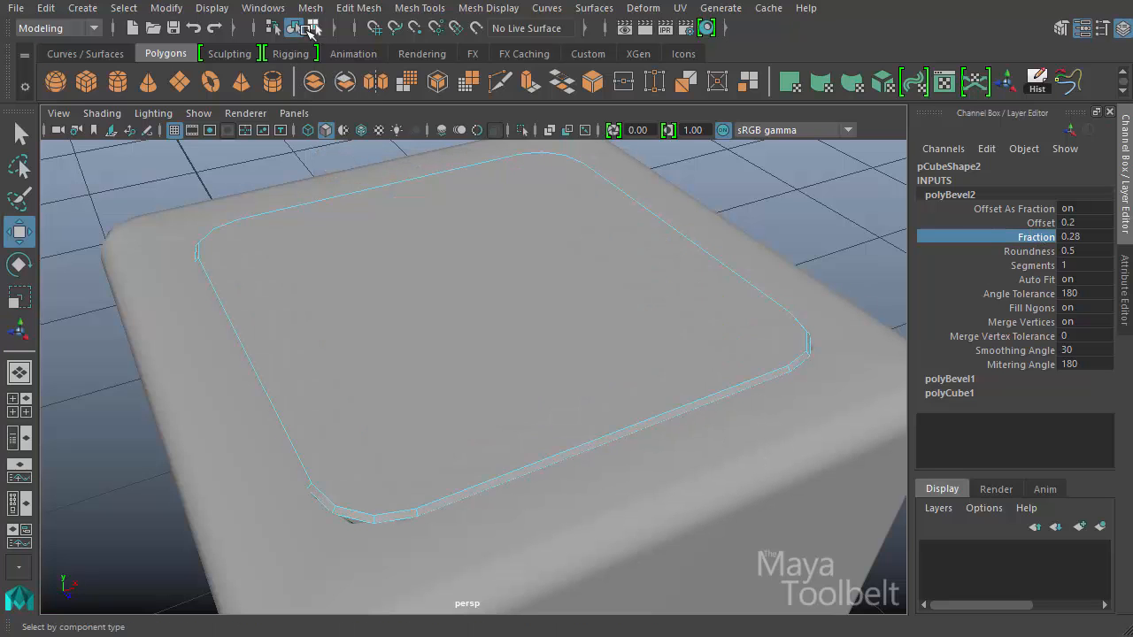
- Return to object selection and move the lid's pivot along negative Z to its rear edge as a hinge
click(295, 28)
alt+drag(475, 289, 662, 296)
alt+right_drag(662, 297, 490, 374)
key(d)
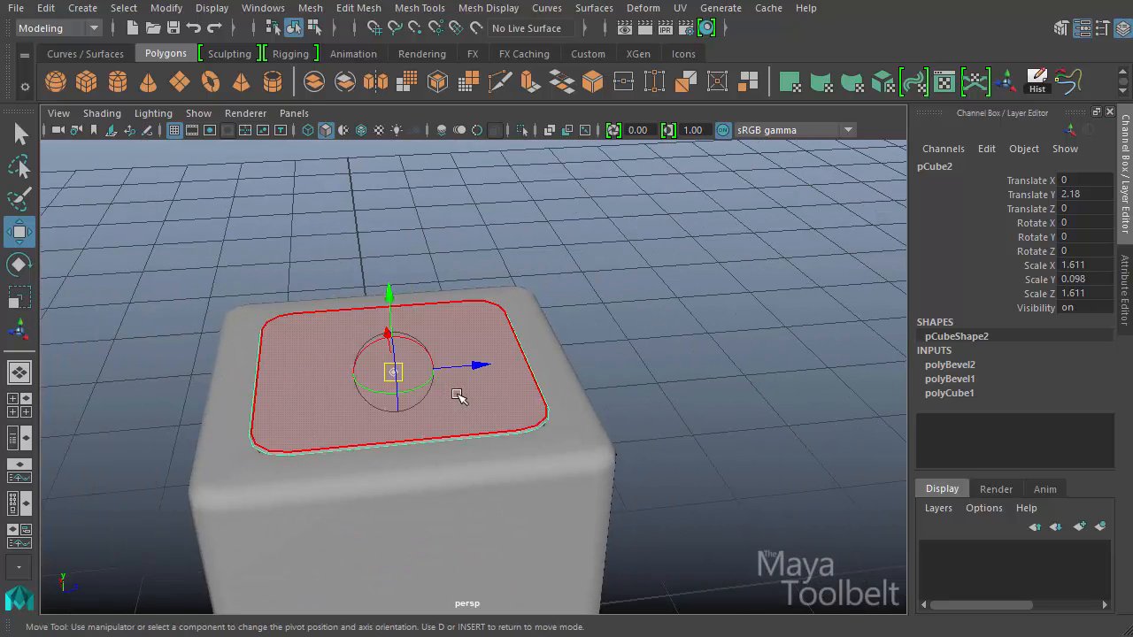
drag(468, 370, 329, 377)
- Test the hinge by rotating the lid open to about Rotate X -45, and undo the rotation
alt+drag(449, 383, 325, 277)
key(e)
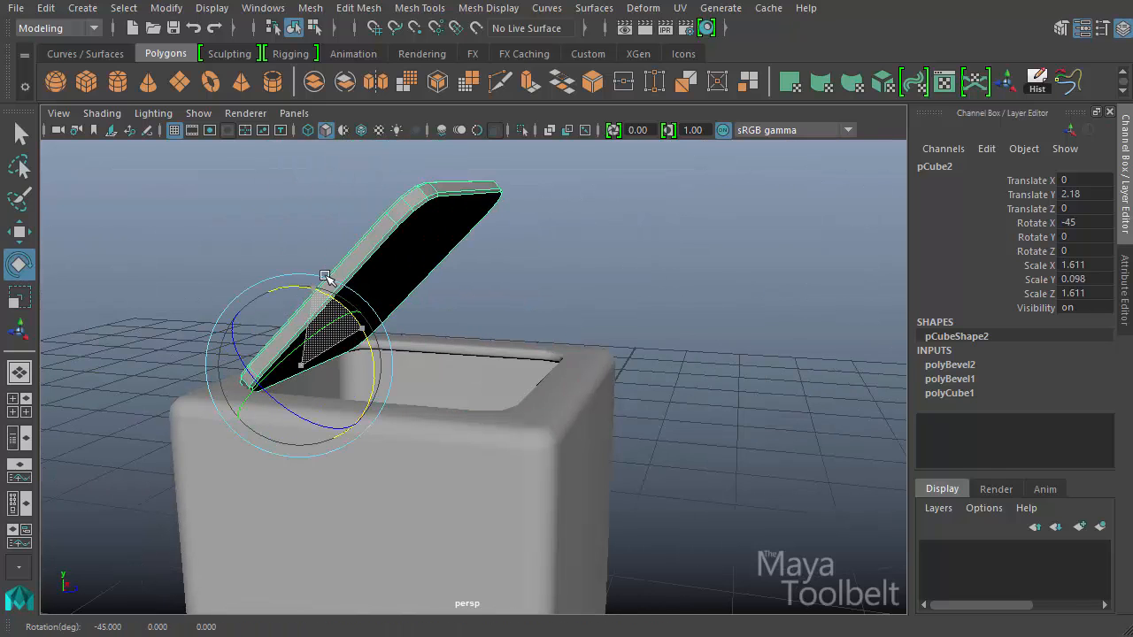
alt+drag(441, 361, 541, 351)
middle_drag(486, 358, 394, 359)
alt+drag(394, 359, 245, 370)
key(ctrl+z)
key(ctrl+z)
- Select the lid's bottom face in wireframe display, raise it slightly to thin the lid, and return to shaded object mode
alt+drag(529, 502, 618, 391)
scroll(659, 470, up, 3)
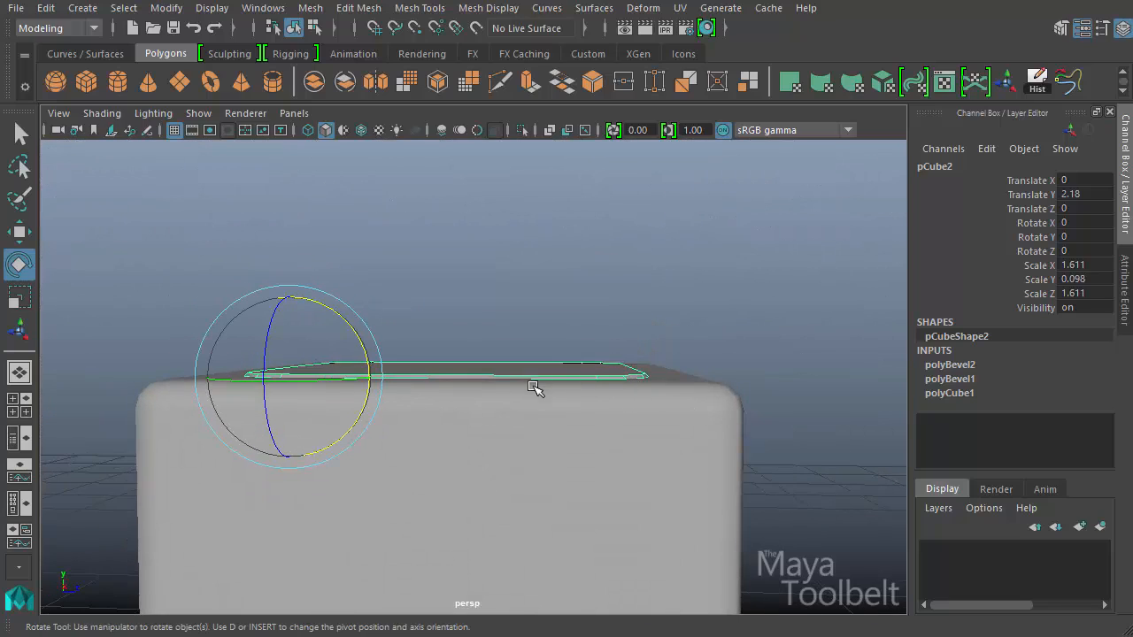
key(4)
alt+drag(533, 388, 495, 386)
right_click(492, 388)
click(490, 377)
click(496, 390)
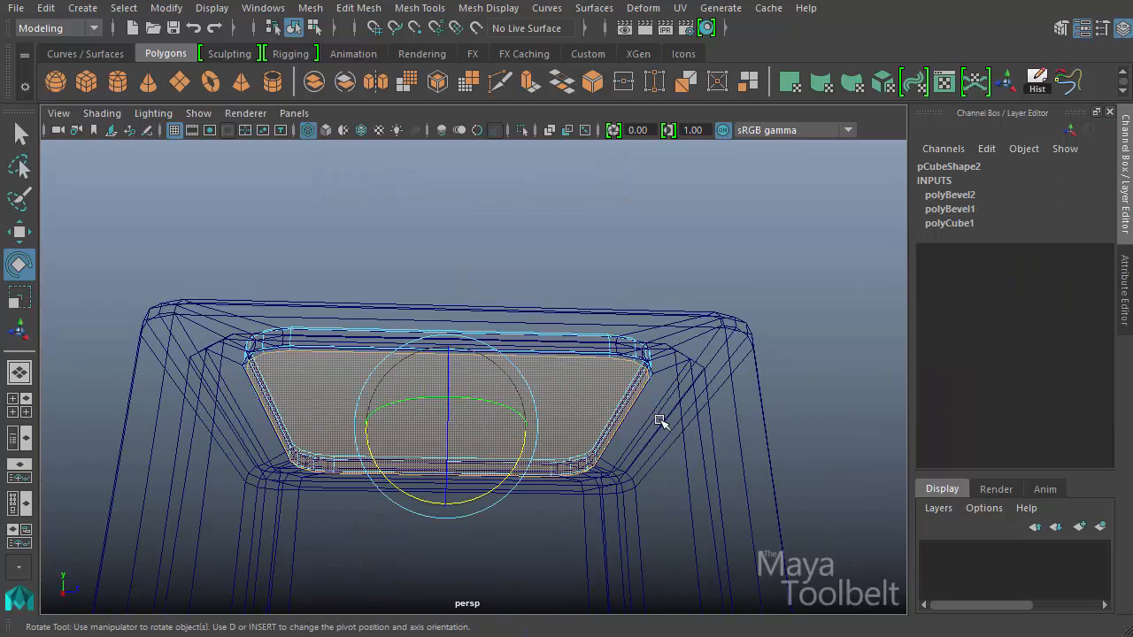
alt+drag(636, 477, 495, 376)
key(w)
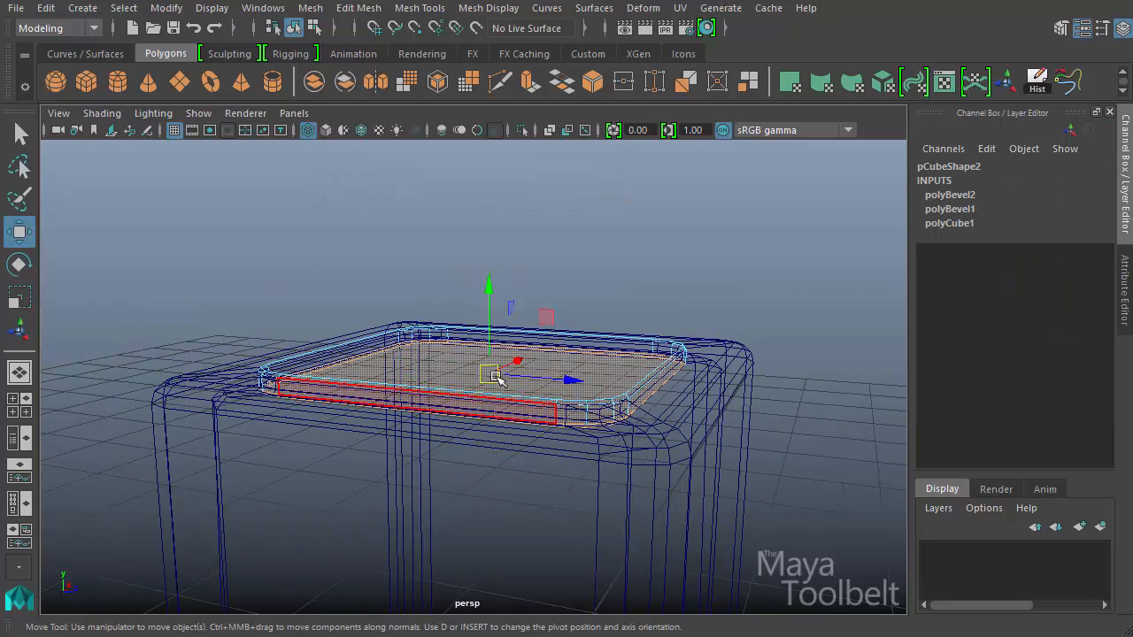
drag(485, 304, 517, 271)
click(293, 28)
key(r)
key(5)
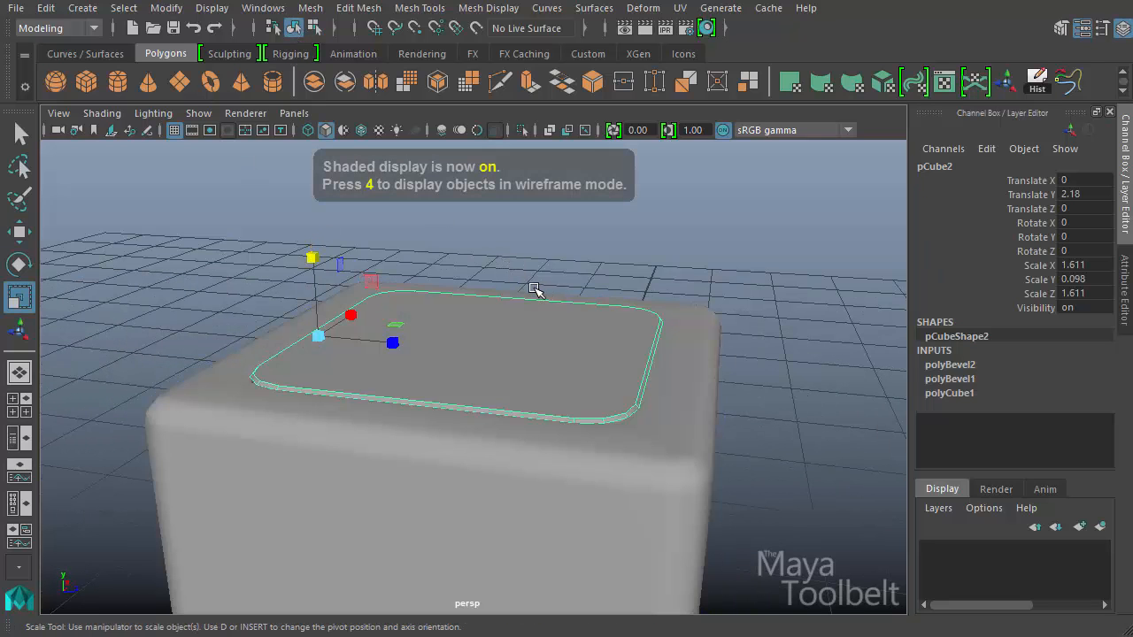
- Rotate the thinned lid open about its hinge edge to inspect the box, and undo the rotation
key(e)
drag(393, 301, 318, 254)
alt+drag(534, 313, 614, 343)
click(793, 321)
alt+drag(793, 323, 443, 345)
alt+right_drag(442, 345, 277, 295)
alt+drag(277, 296, 608, 344)
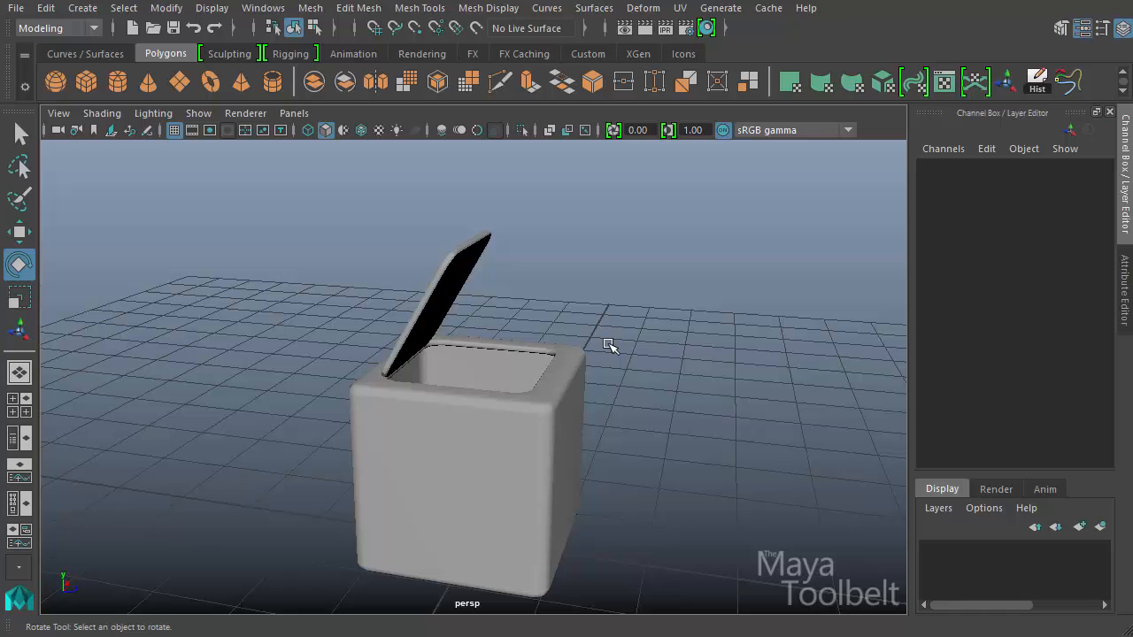
key(ctrl+z)
key(ctrl+z)
- Create a polygon cylinder and move it beside the box to about Translate X -2.061 and Translate Y 1.077
alt+drag(638, 431, 603, 438)
key(w)
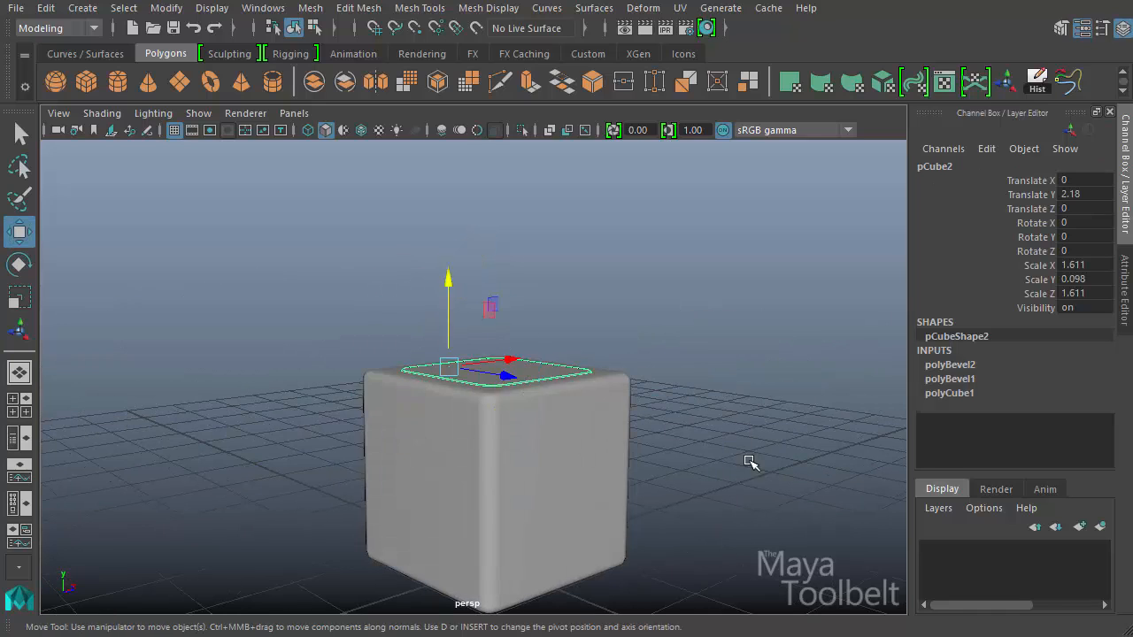
click(750, 461)
alt+drag(750, 461, 675, 497)
alt+middle_drag(675, 497, 657, 434)
alt+drag(658, 435, 686, 465)
mouse_move(686, 465)
alt+right_down()
mouse_move(695, 469)
mouse_move(678, 463)
alt+right_up()
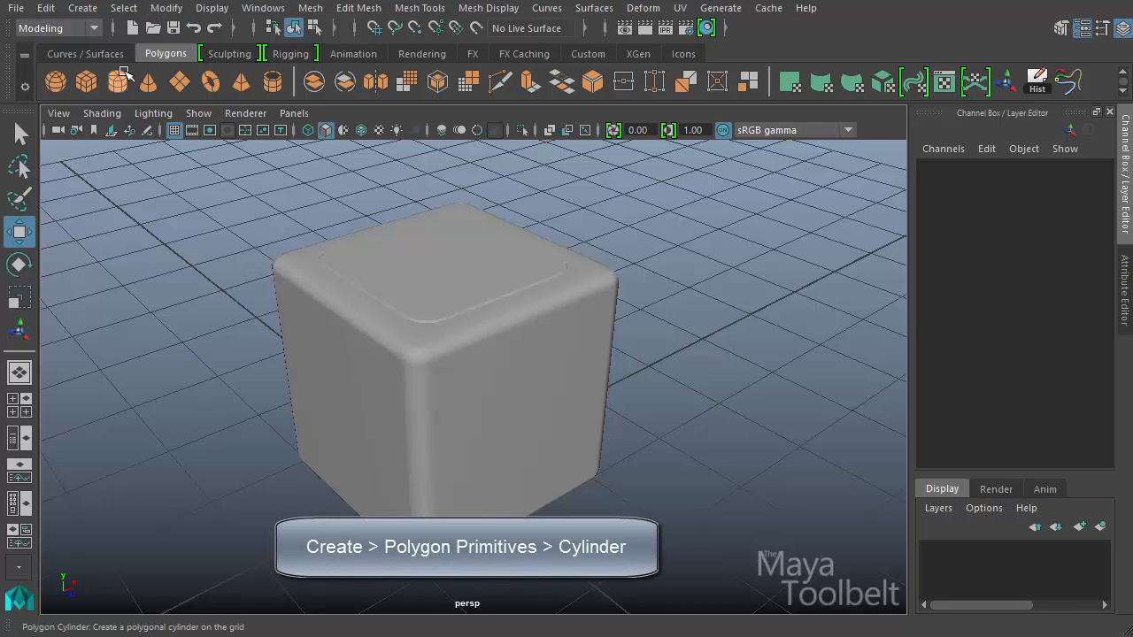
alt+drag(445, 373, 541, 490)
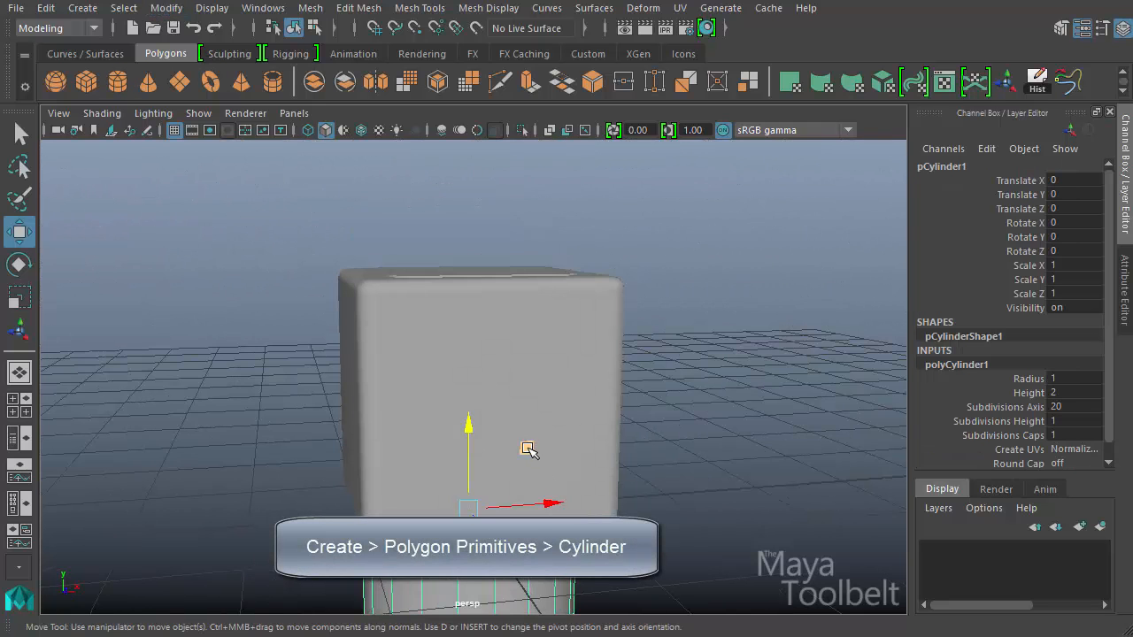
drag(528, 450, 296, 347)
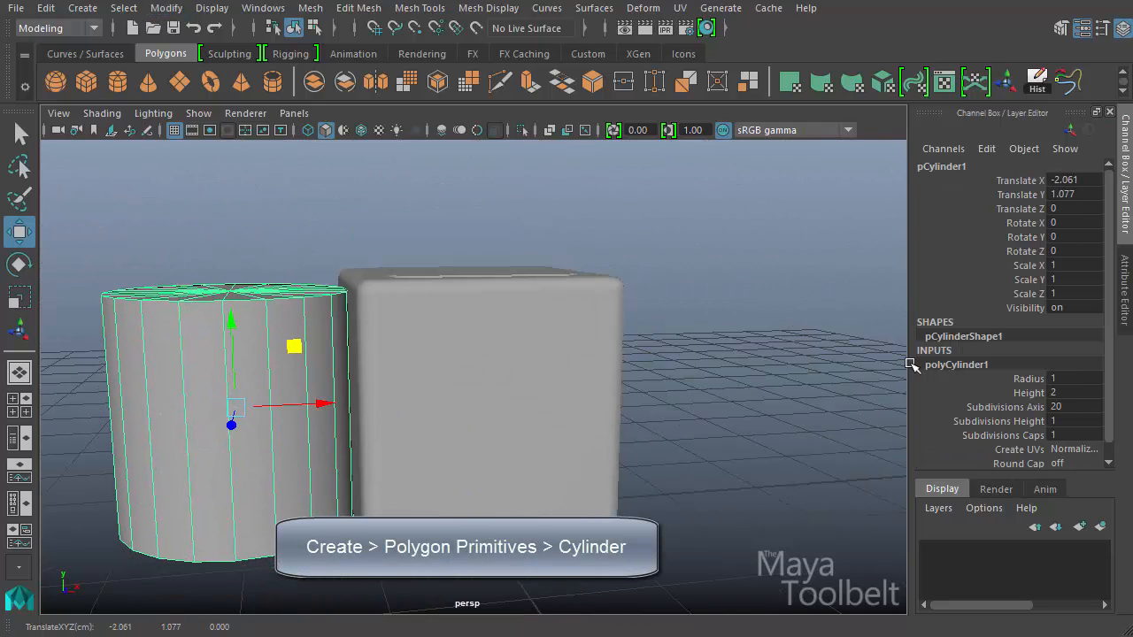
- Set the cylinder's Subdivisions Caps to 0 and turn it sideways to Rotate Z 90
click(1026, 435)
middle_drag(673, 367, 400, 359)
alt+drag(399, 359, 732, 390)
key(e)
- Scale the cylinder to a small disc of about 0.315 in X and Z and 0.111 in Y
key(r)
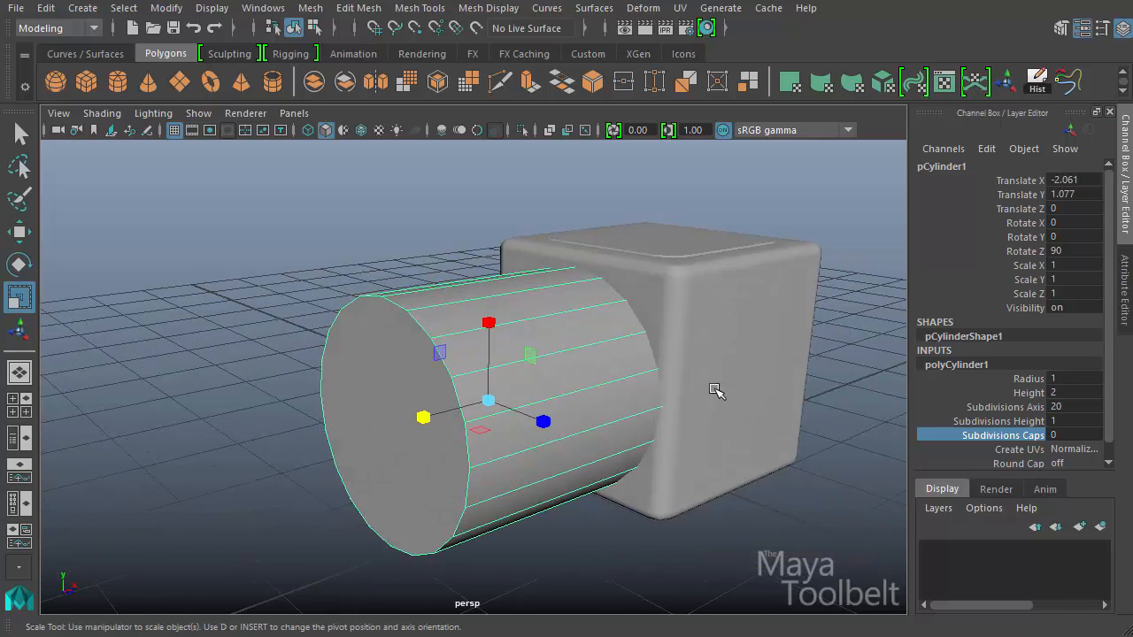
drag(435, 412, 474, 417)
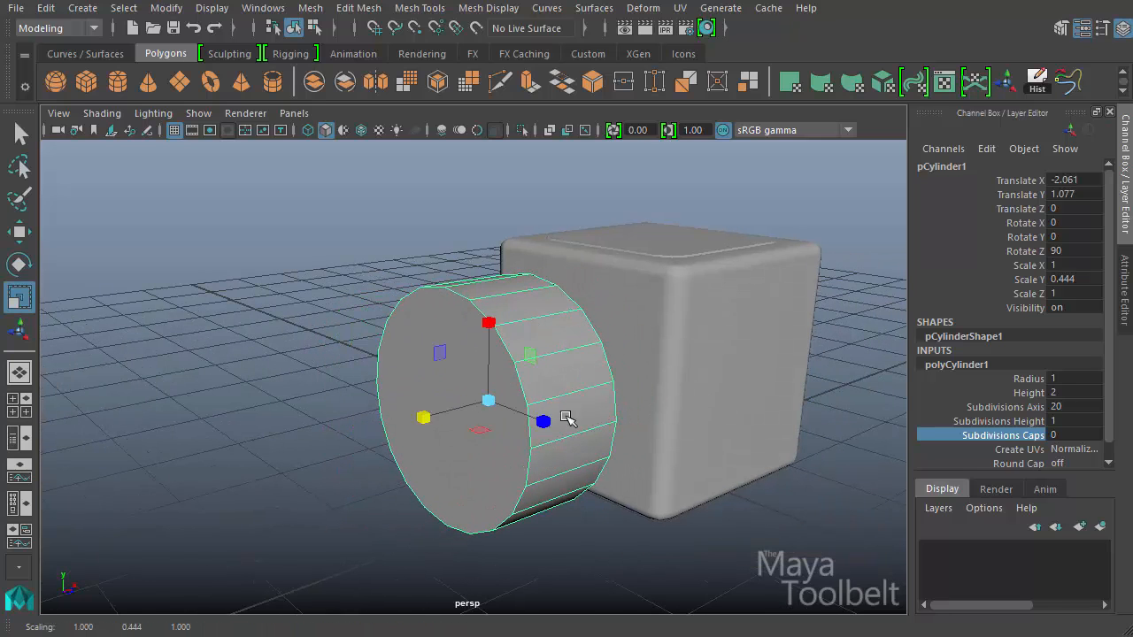
drag(531, 356, 520, 378)
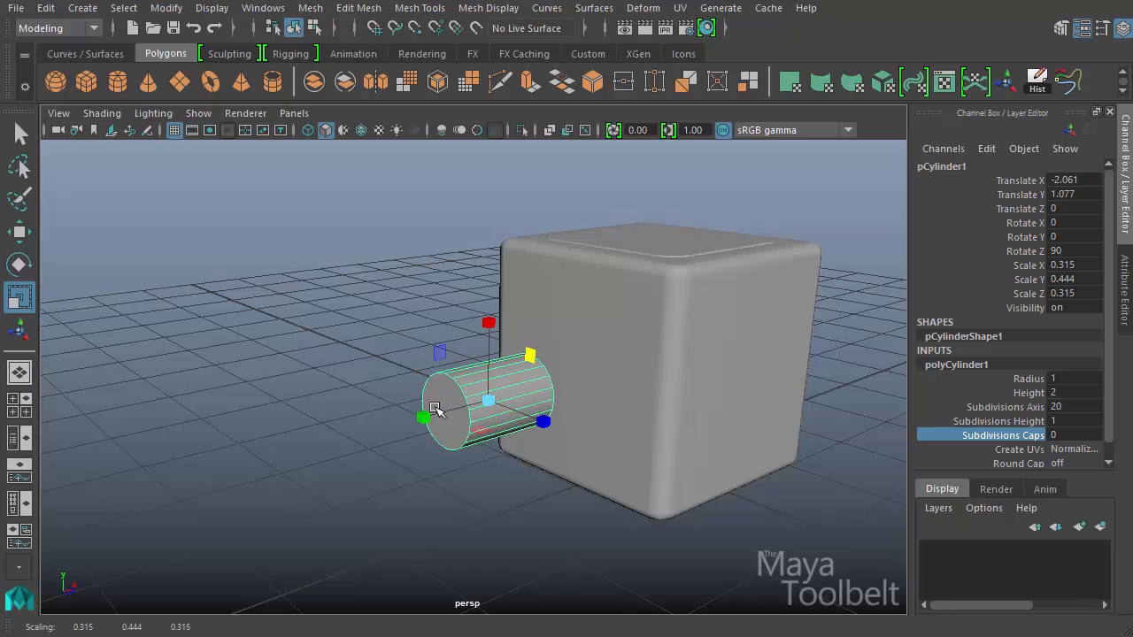
drag(432, 416, 647, 404)
- Place the disc against the box's side wall at about Translate X -1.198 and Translate Y 1.414
key(w)
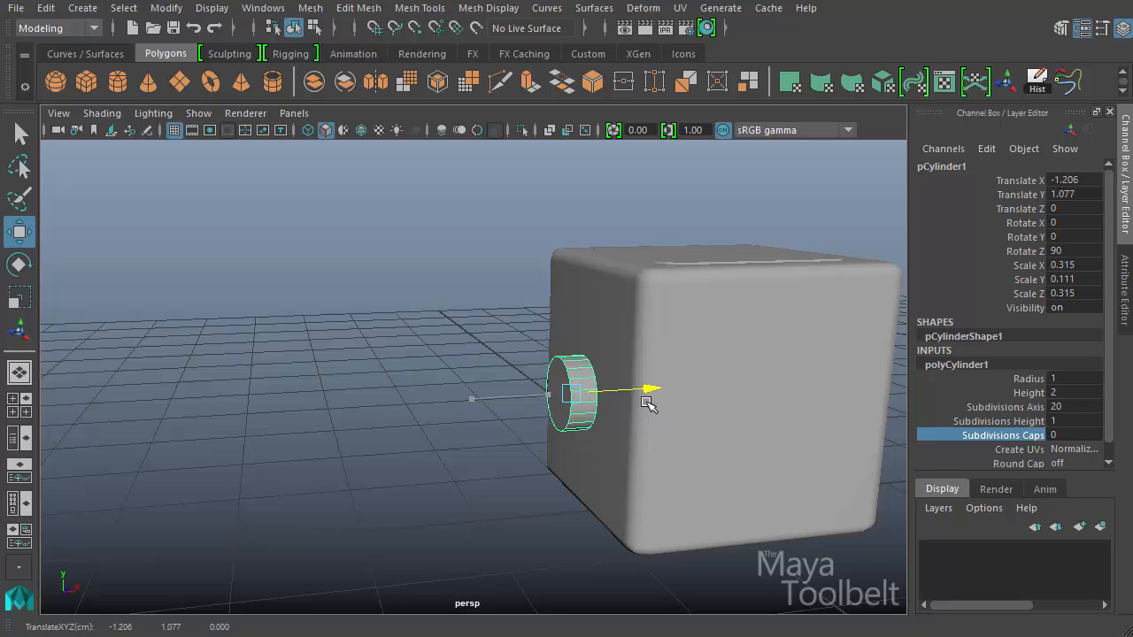
alt+drag(647, 404, 629, 357)
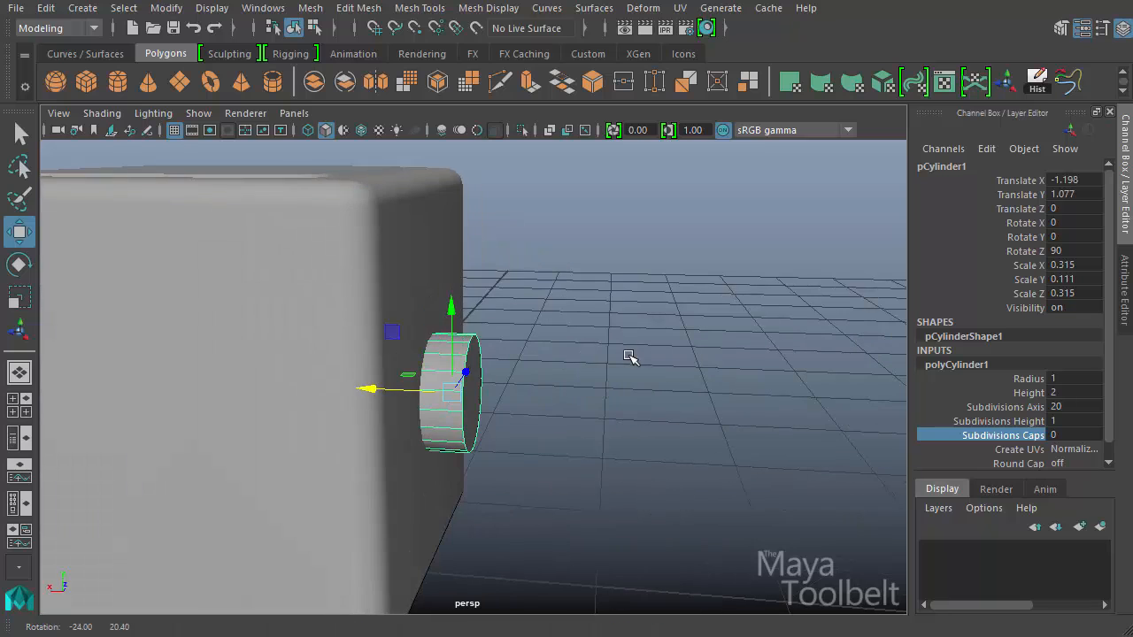
drag(455, 309, 731, 420)
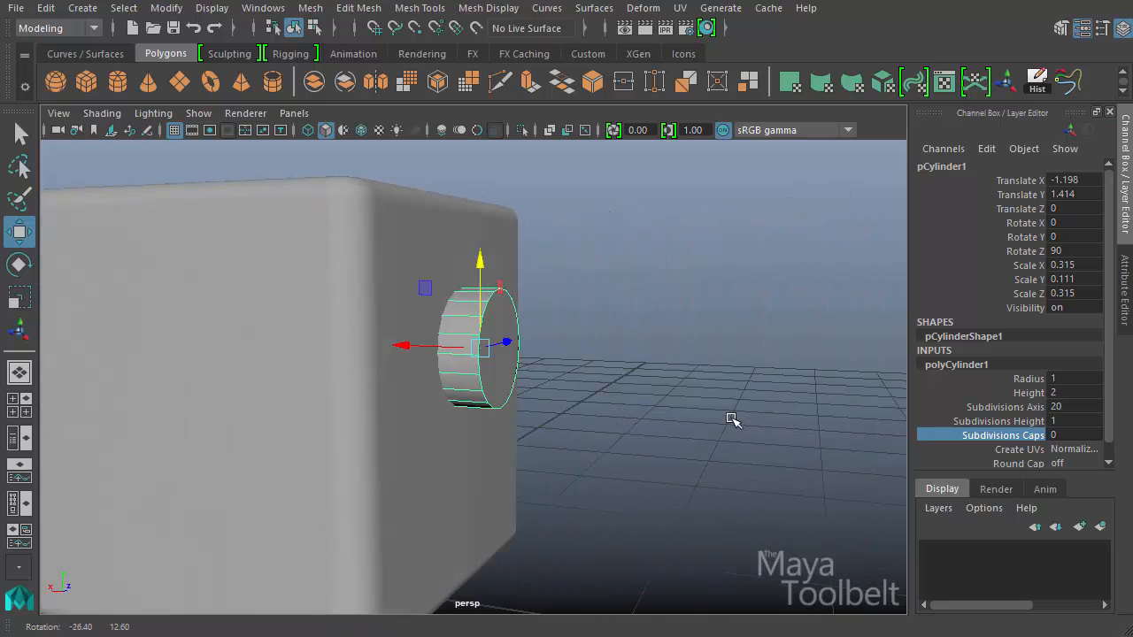
- Scale down the disc's outer cap face and pull it toward the box to about X -1.213
right_click(495, 312)
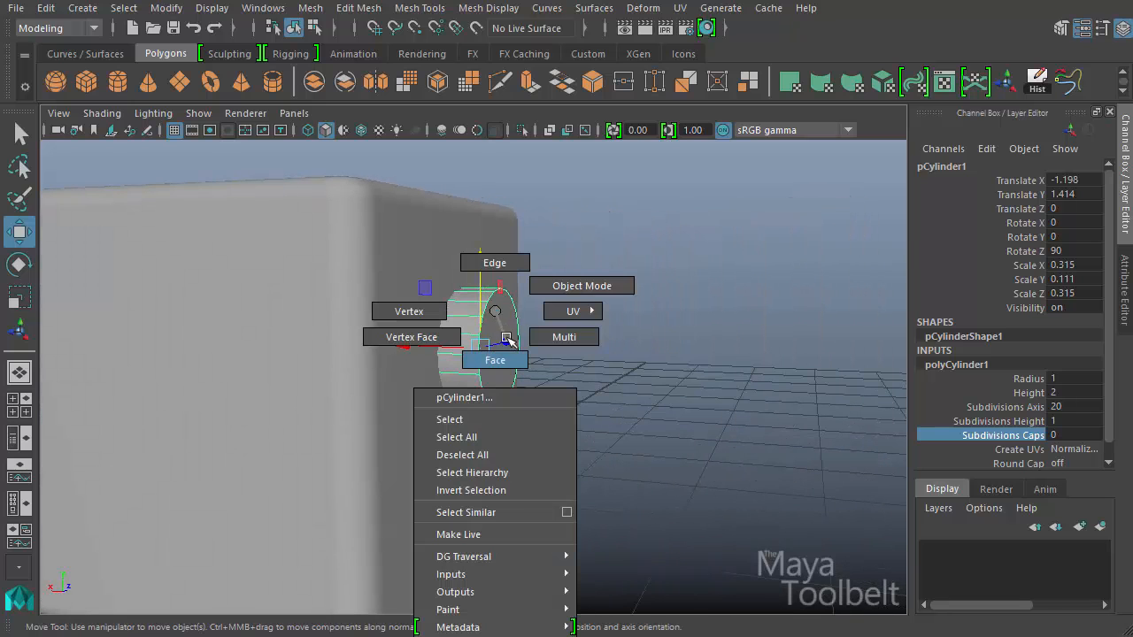
click(508, 340)
click(505, 316)
key(r)
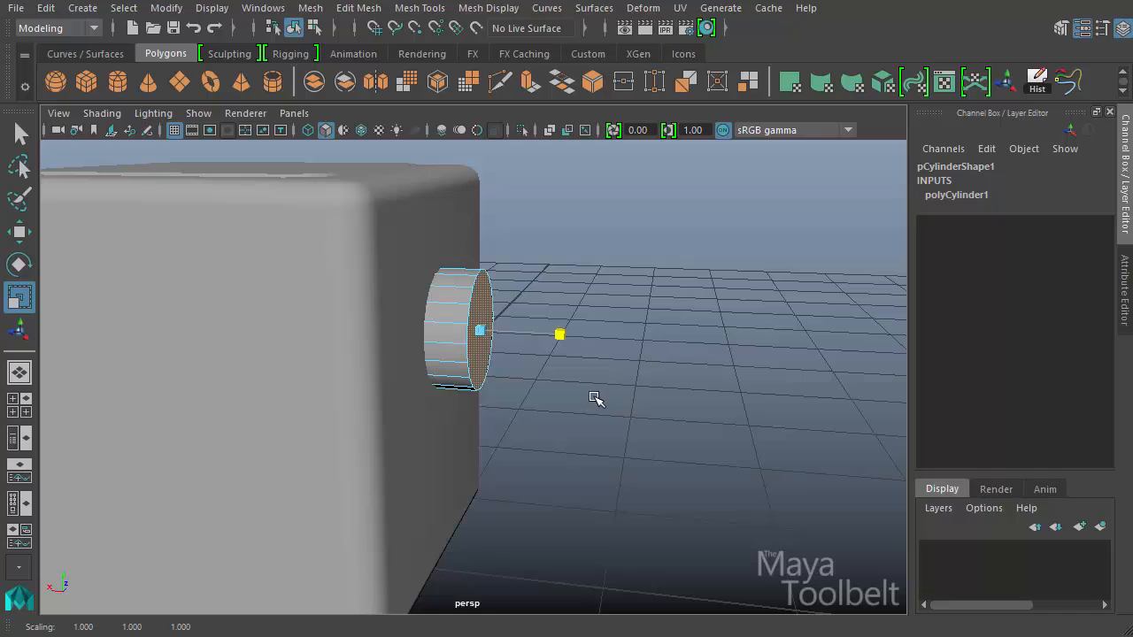
key(w)
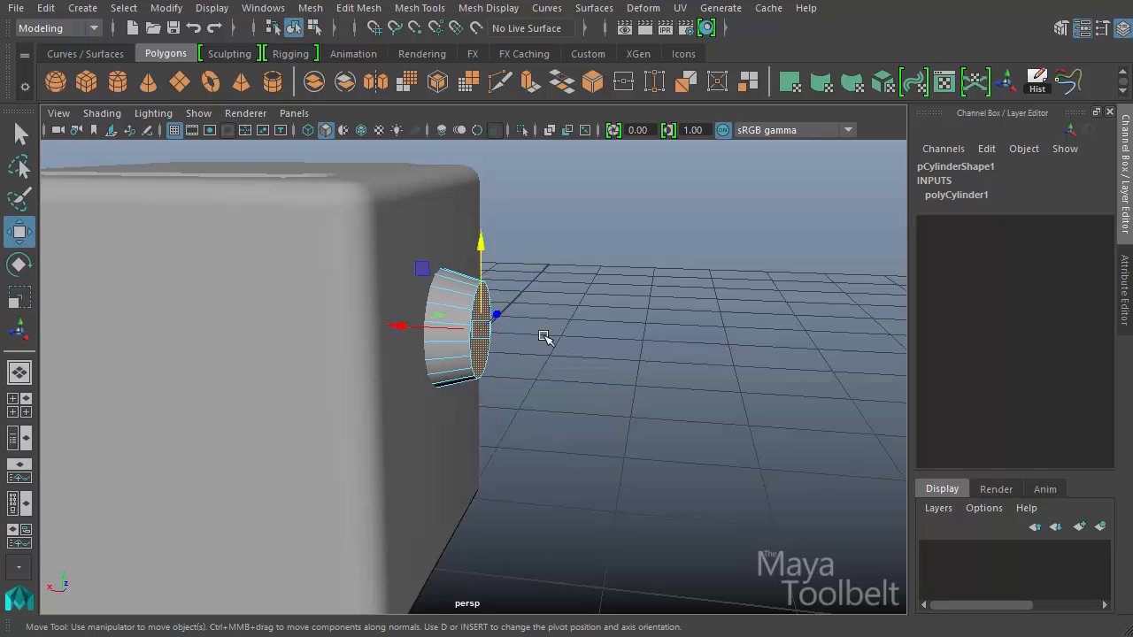
drag(431, 327, 407, 326)
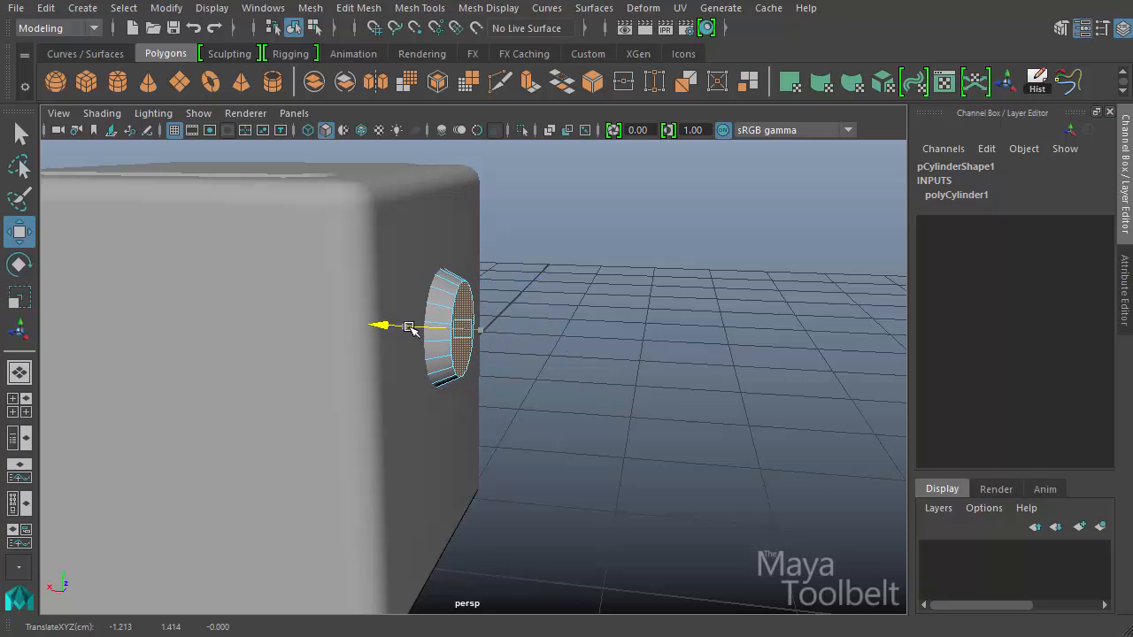
- Select the disc's hidden back cap face in wireframe display and move it along X to about -1.091 in shaded display
alt+drag(595, 326, 493, 351)
alt+right_drag(494, 350, 647, 392)
alt+drag(539, 407, 721, 421)
alt+drag(156, 395, 375, 392)
key(4)
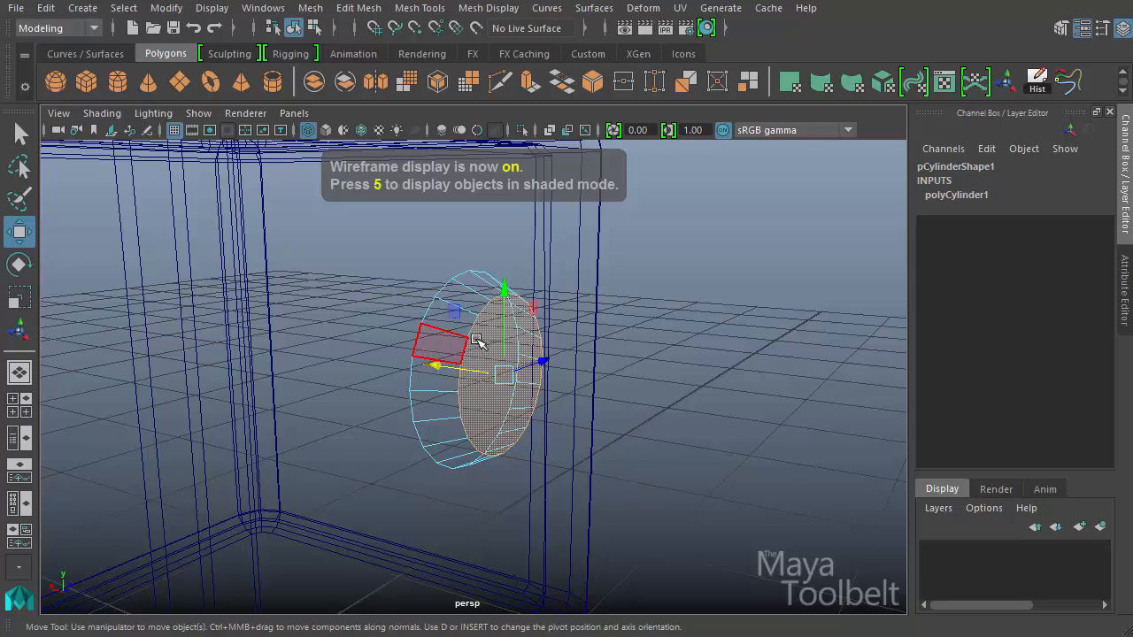
alt+drag(476, 342, 266, 354)
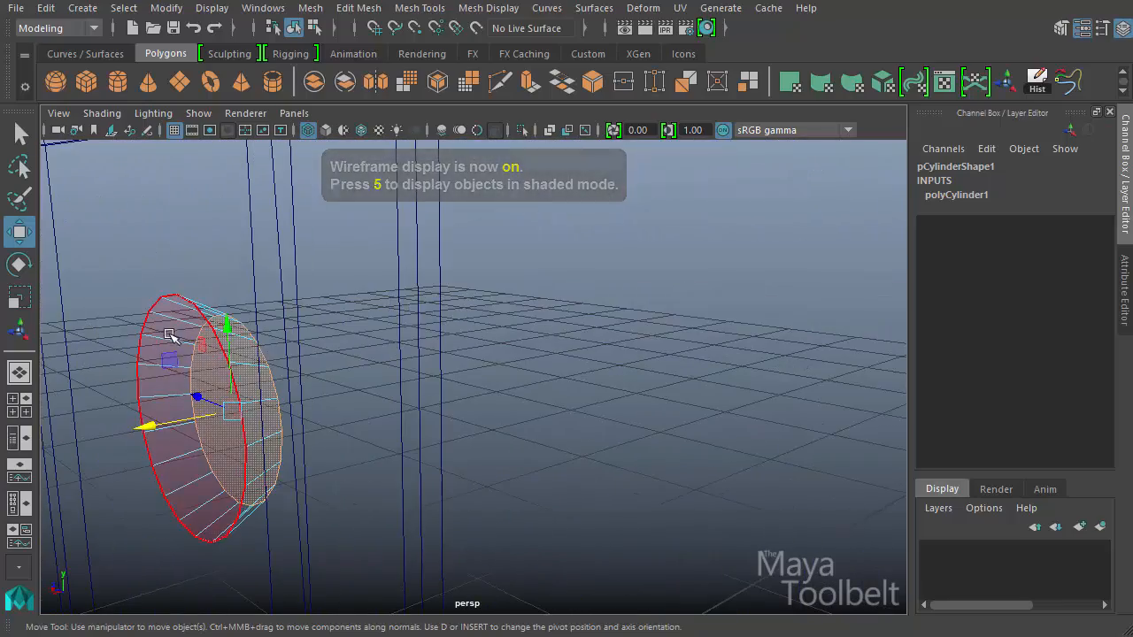
alt+drag(477, 384, 312, 391)
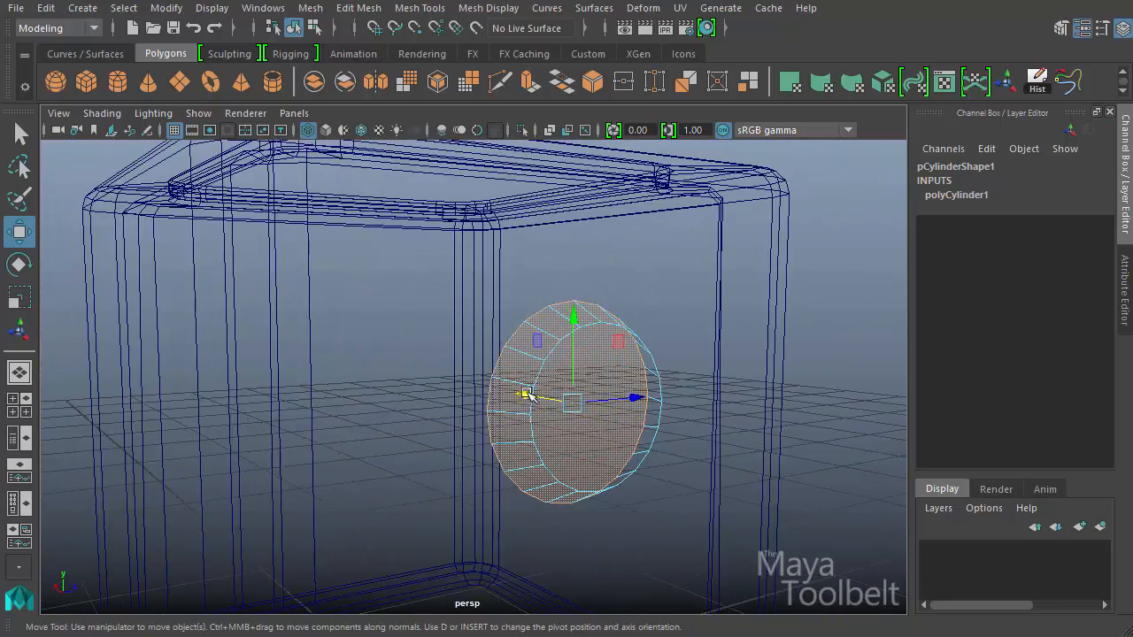
key(6)
alt+drag(527, 395, 607, 405)
drag(447, 370, 447, 370)
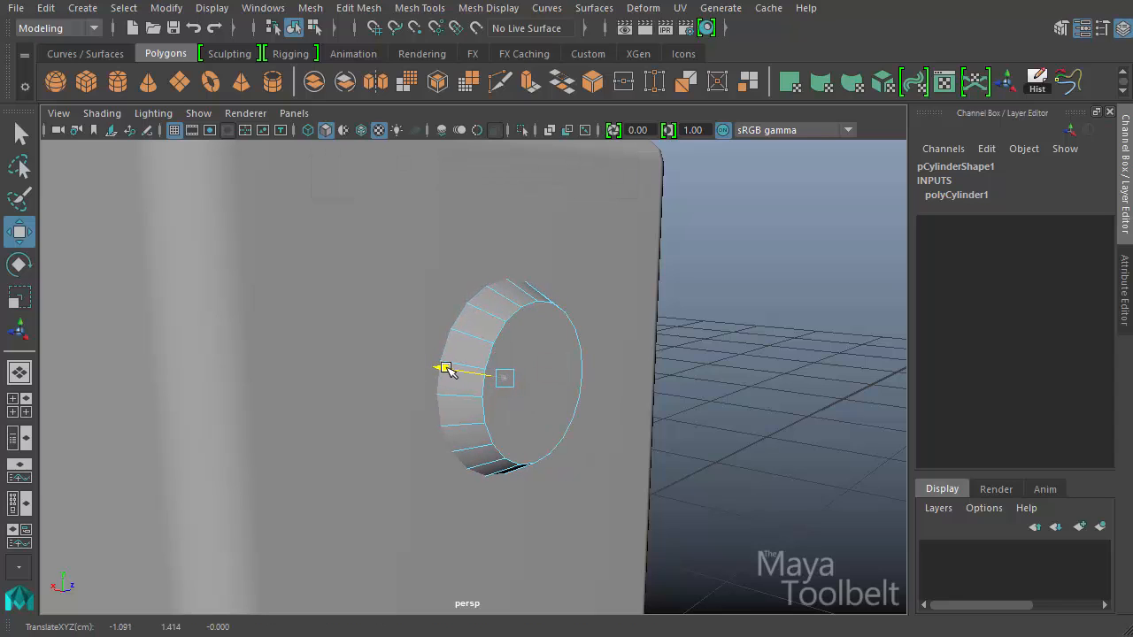
- Bevel the disc's outer cap face with a Fraction of 0.23
alt+drag(553, 453, 572, 450)
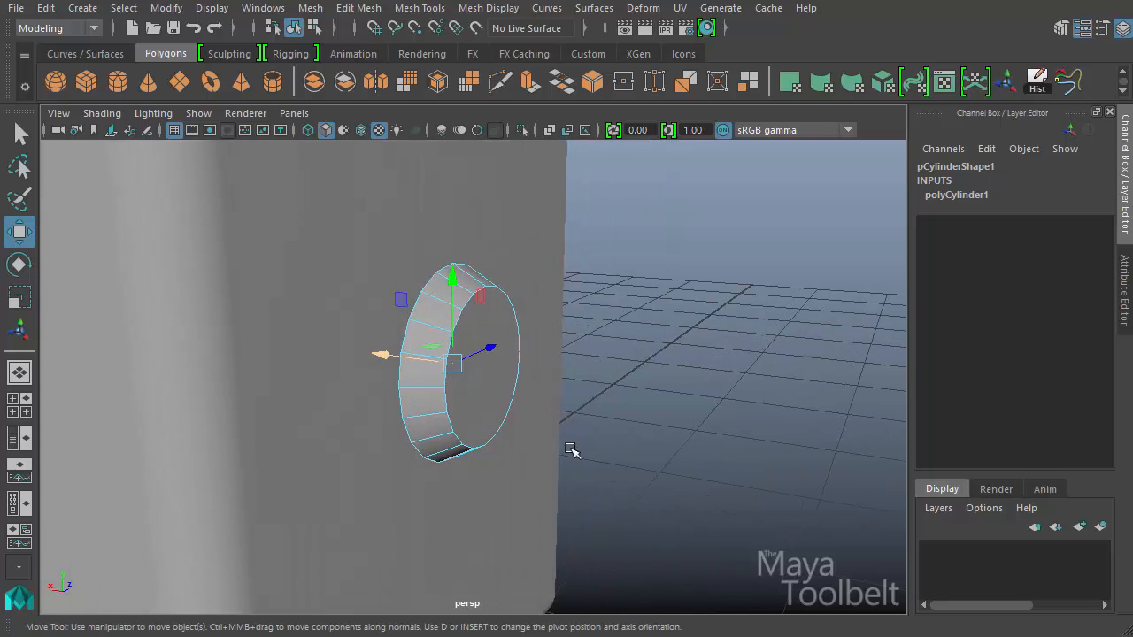
right_drag(477, 328, 476, 390)
click(476, 389)
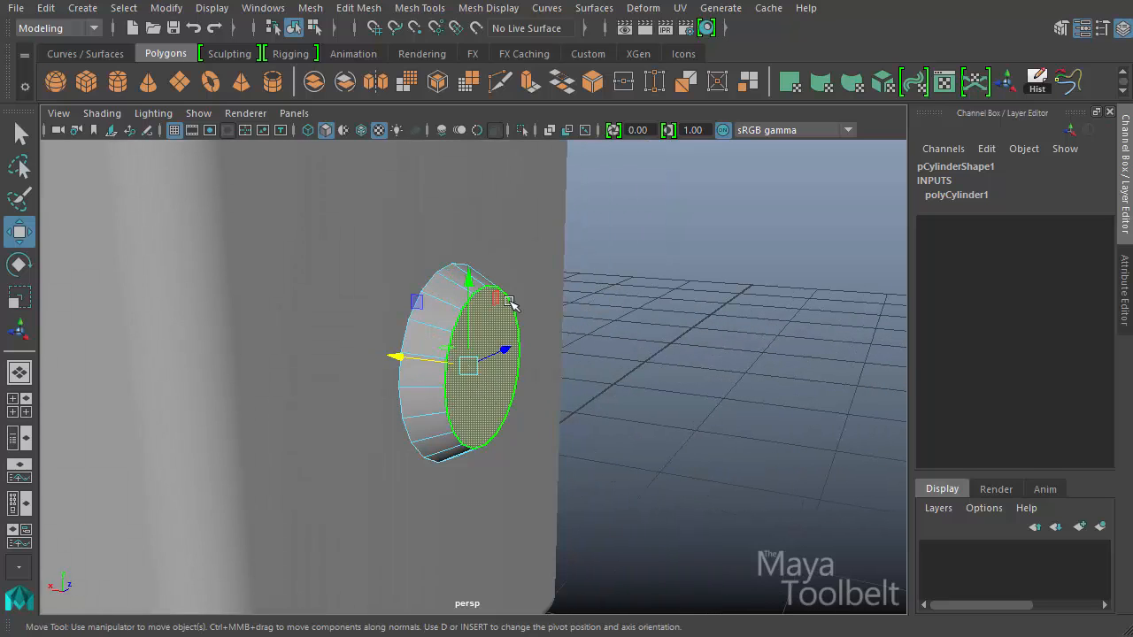
click(338, 12)
click(364, 70)
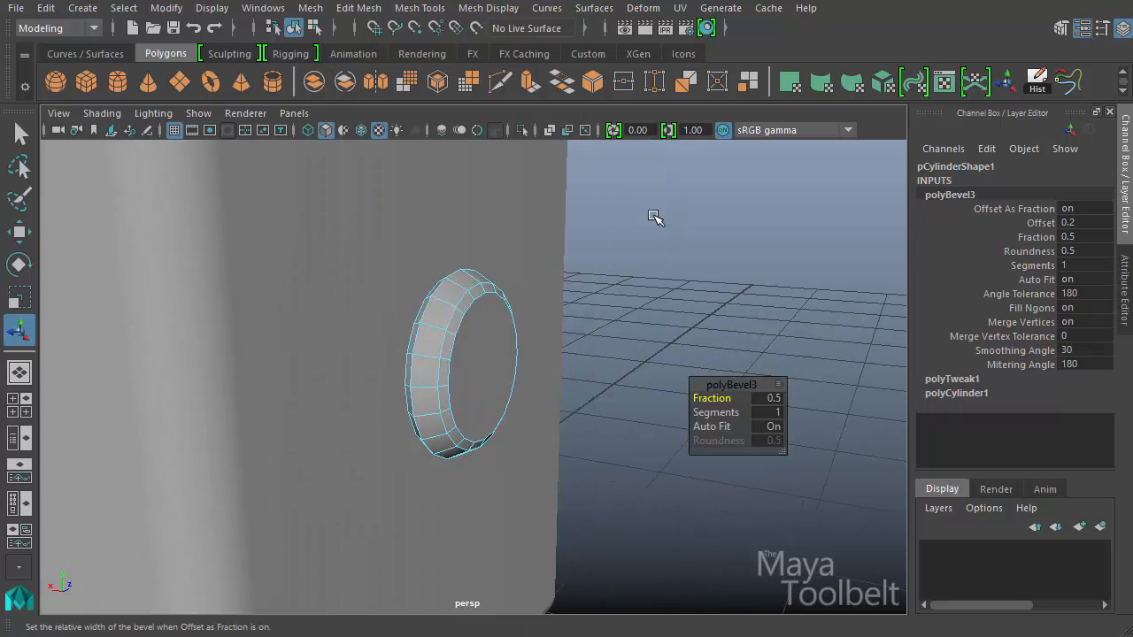
click(1034, 238)
middle_drag(724, 330, 709, 325)
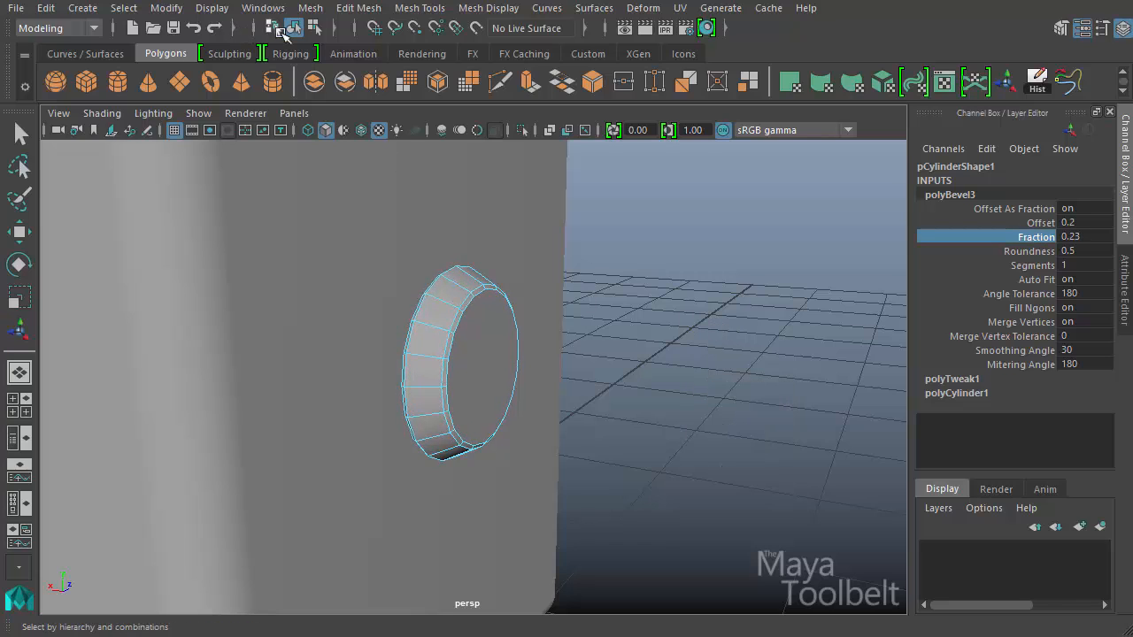
- Return to object selection and shift the whole beveled disc along X to about Translate X -1.193
click(295, 33)
alt+drag(555, 285, 611, 323)
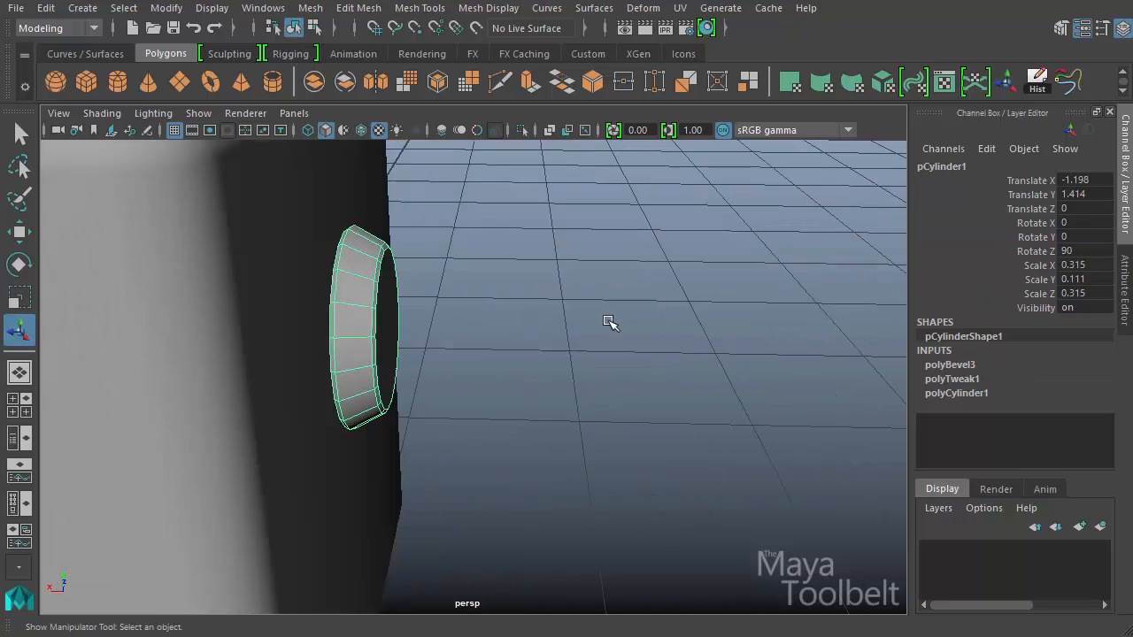
key(w)
drag(299, 325, 297, 324)
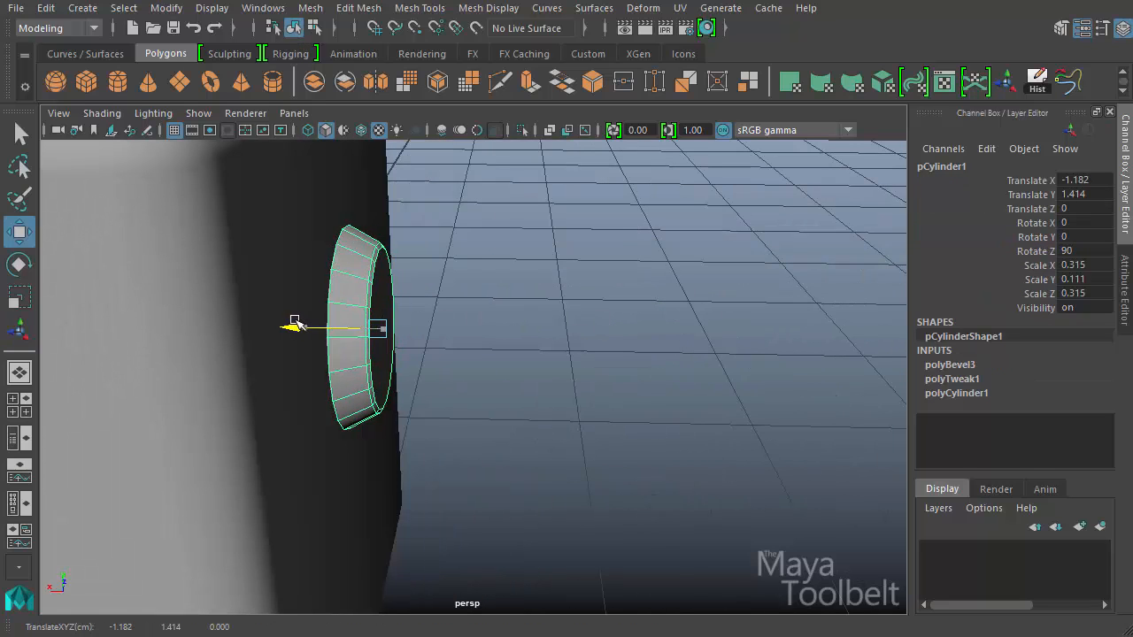
alt+drag(577, 324, 529, 308)
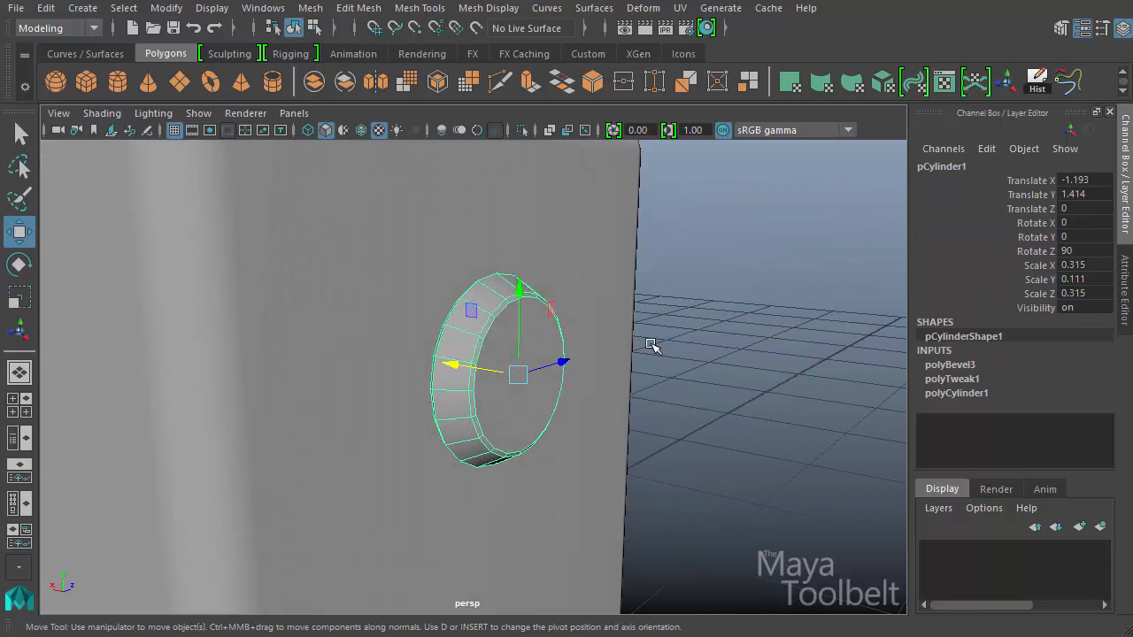
- Create a second polygon cylinder and move it beside the box to about Translate X -2.934 and Translate Y 1.349
click(711, 390)
alt+drag(710, 390, 535, 345)
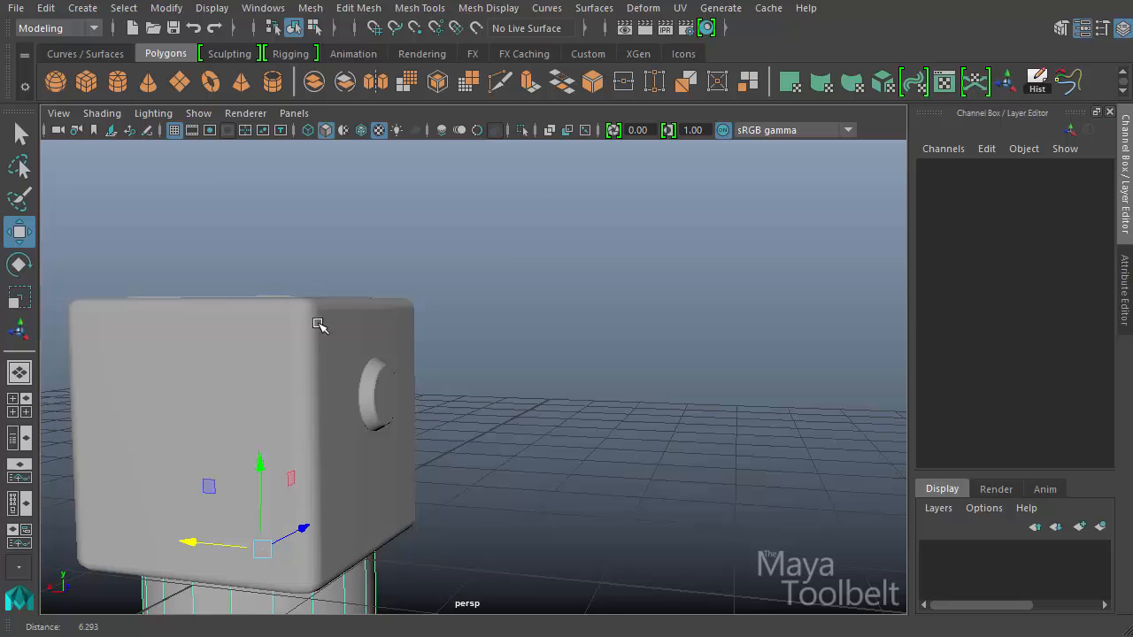
alt+drag(317, 322, 311, 465)
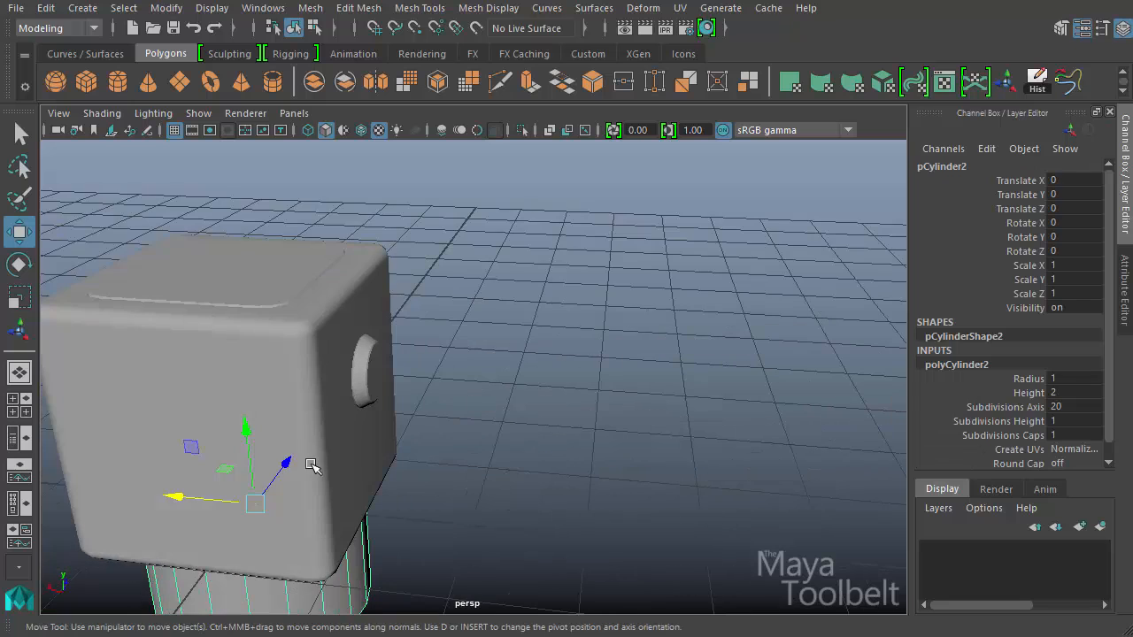
drag(209, 455, 550, 325)
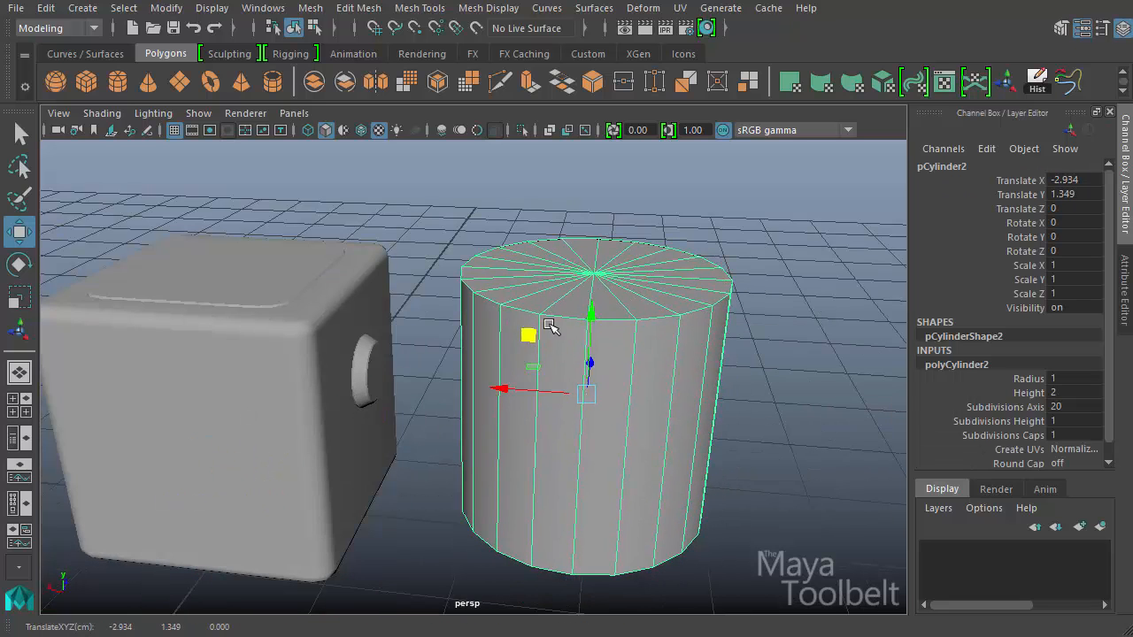
- Set the new cylinder's Subdivisions Caps to 0 and turn it sideways to Rotate Z 90
click(1009, 437)
middle_drag(753, 392, 576, 384)
key(e)
alt+drag(576, 384, 629, 380)
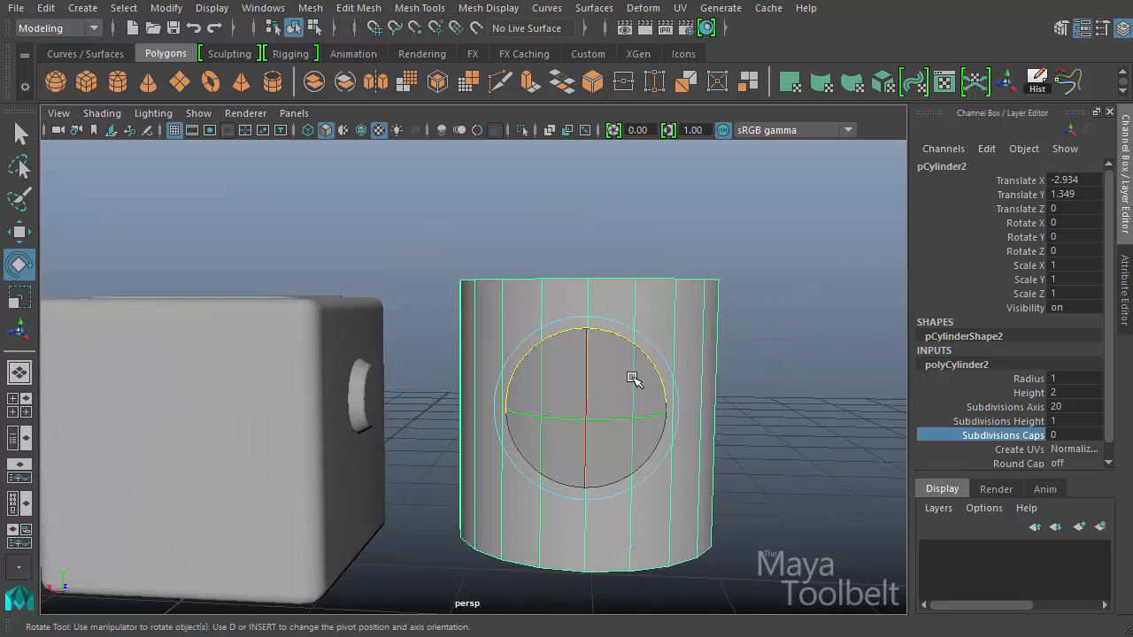
drag(598, 332, 709, 359)
- Scale the cylinder to about 0.131 in X and Z and 0.59 in Y, and move it to about Translate X -1.822, Y 1.448
key(r)
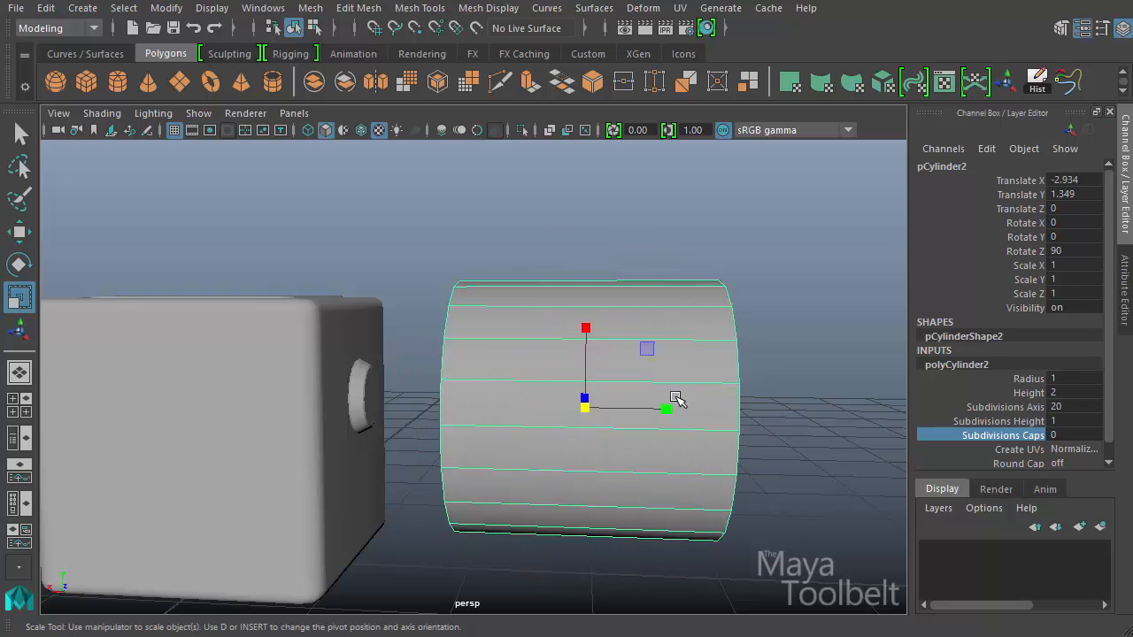
alt+drag(668, 400, 645, 422)
drag(627, 345, 590, 358)
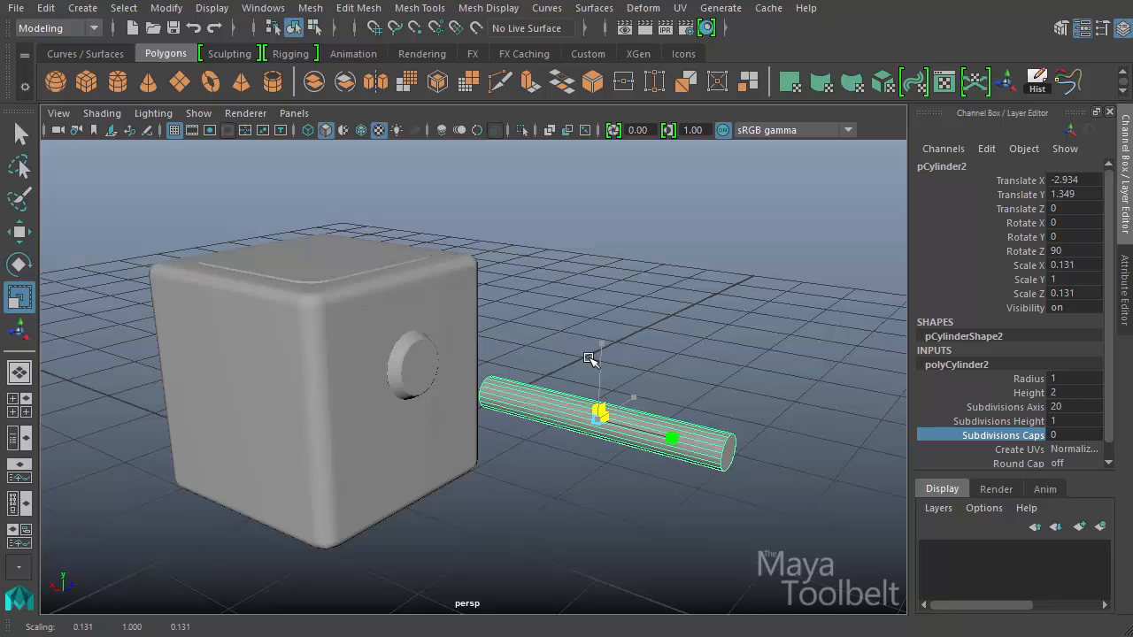
alt+drag(729, 414, 638, 392)
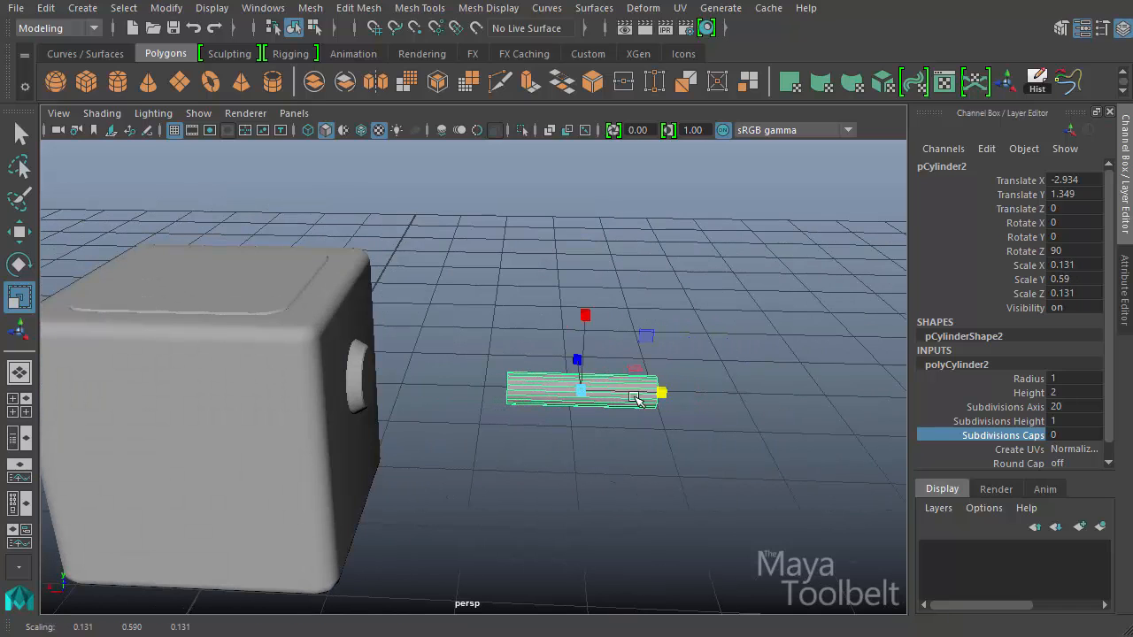
key(w)
drag(526, 341, 382, 324)
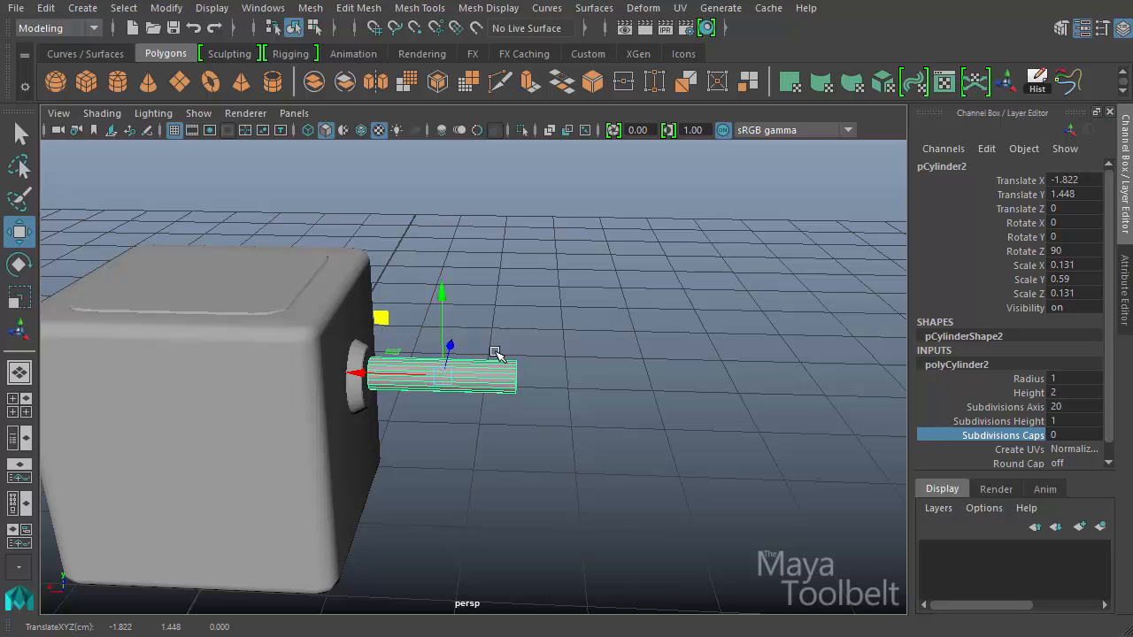
- Scale the rod down further to about 0.092 in X and Z and 0.432 in Y
key(r)
alt+drag(465, 328, 483, 303)
click(500, 296)
alt+drag(587, 360, 500, 364)
- Move the rod against the disc to about Translate X -1.629 and snap it to the disc's center at Y 1.414 and Z 0
key(w)
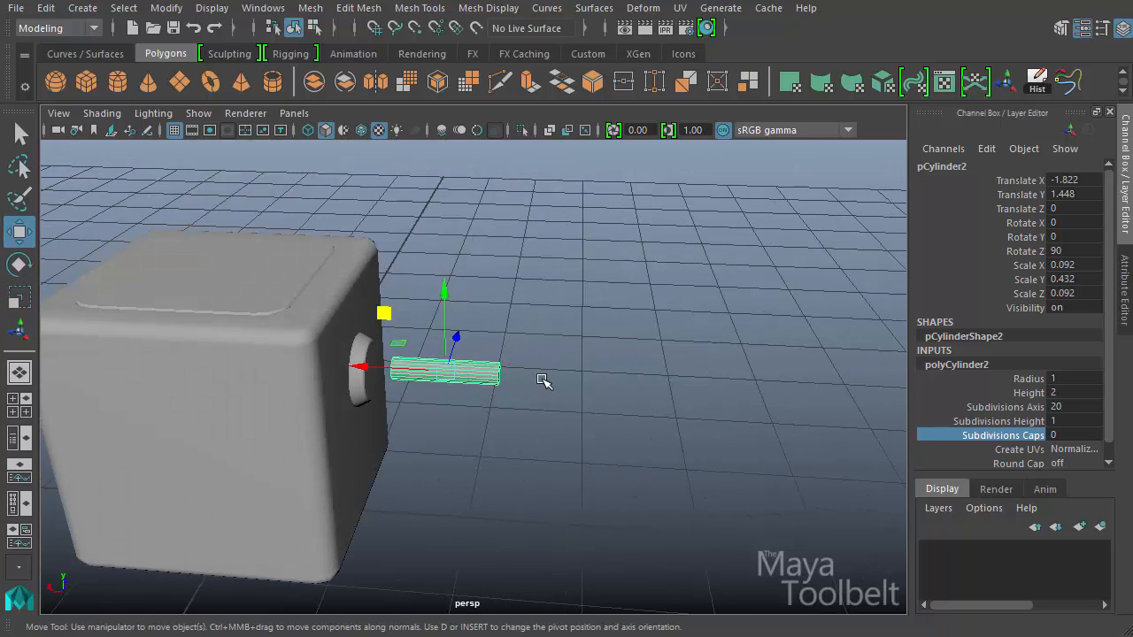
drag(416, 373, 399, 367)
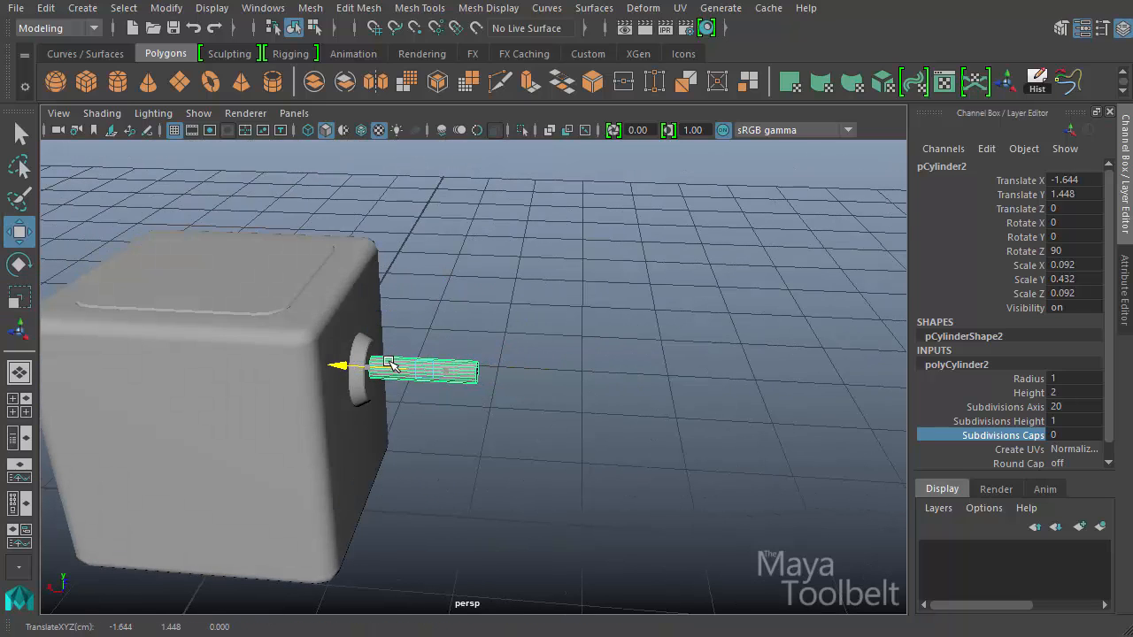
key(f)
alt+drag(678, 349, 334, 386)
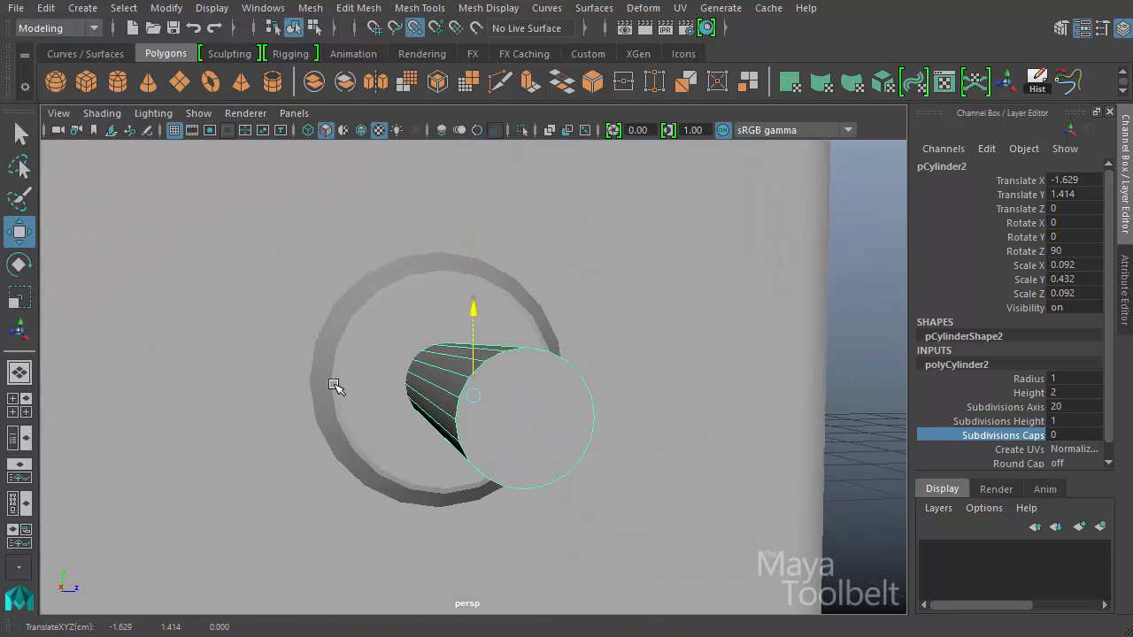
drag(498, 392, 429, 266)
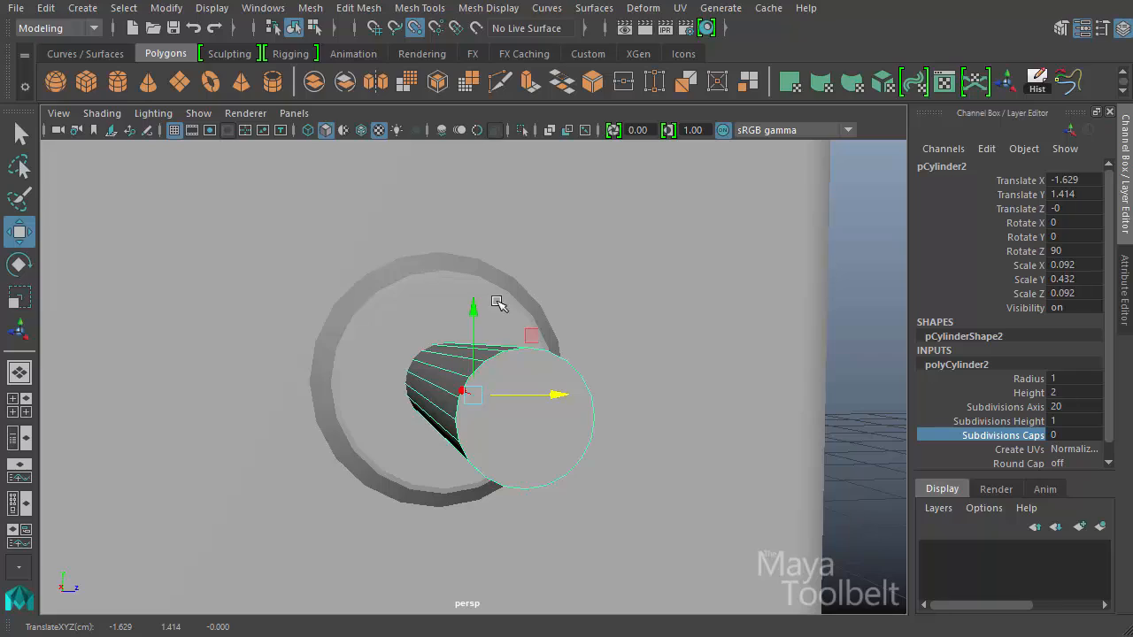
alt+drag(498, 303, 581, 318)
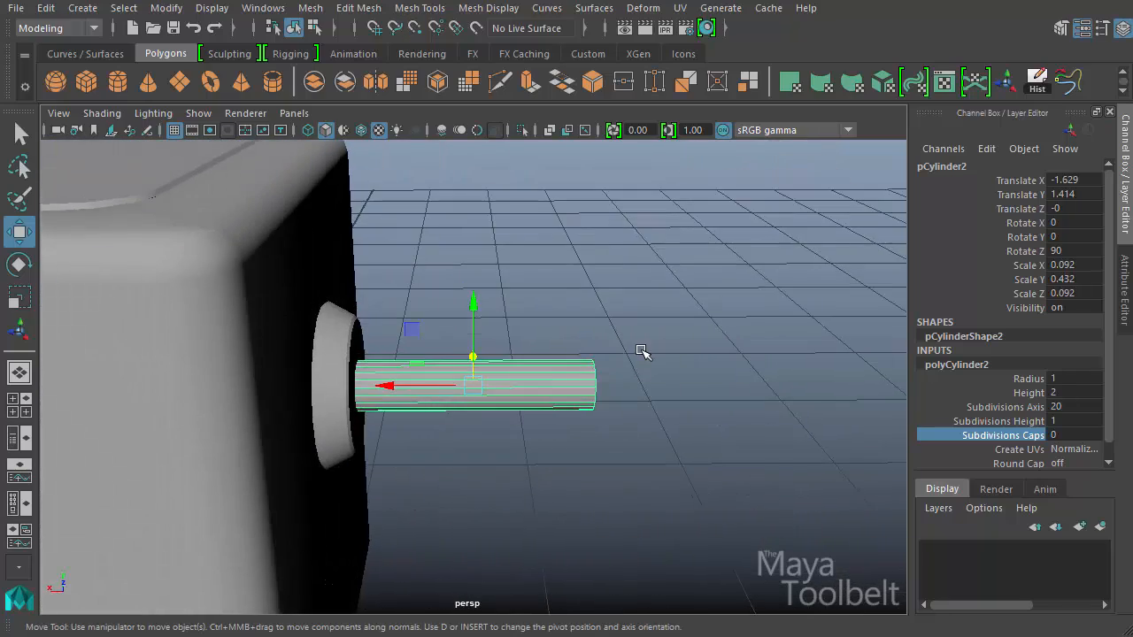
- Duplicate the rod, turn the copy upright to Rotate Z 180, and move it beyond the original's outer end at about Translate Y 1.964
key(ctrl+d)
key(e)
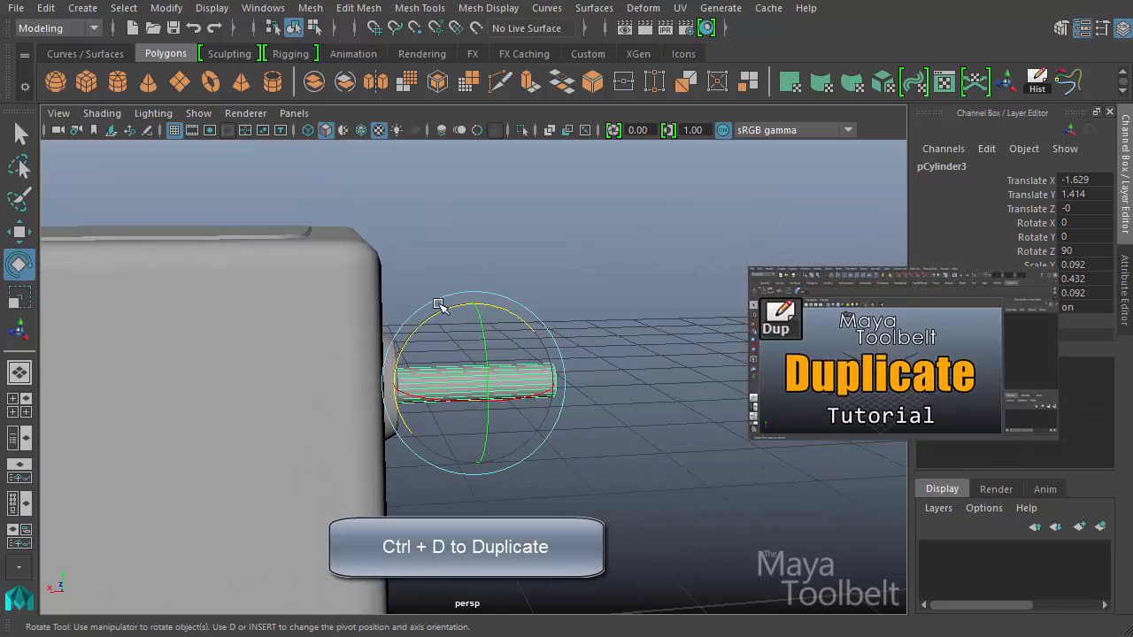
drag(440, 314, 561, 309)
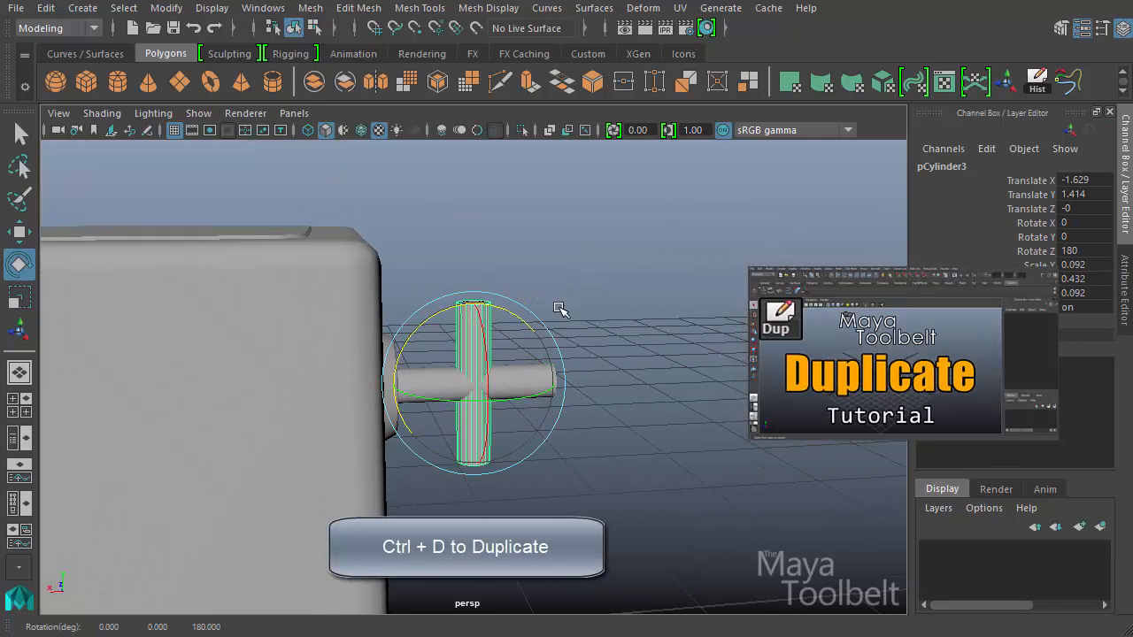
key(w)
drag(414, 320, 683, 413)
- Shorten the horizontal rod by moving its outer end vertices toward the box to about X -1.753
click(525, 390)
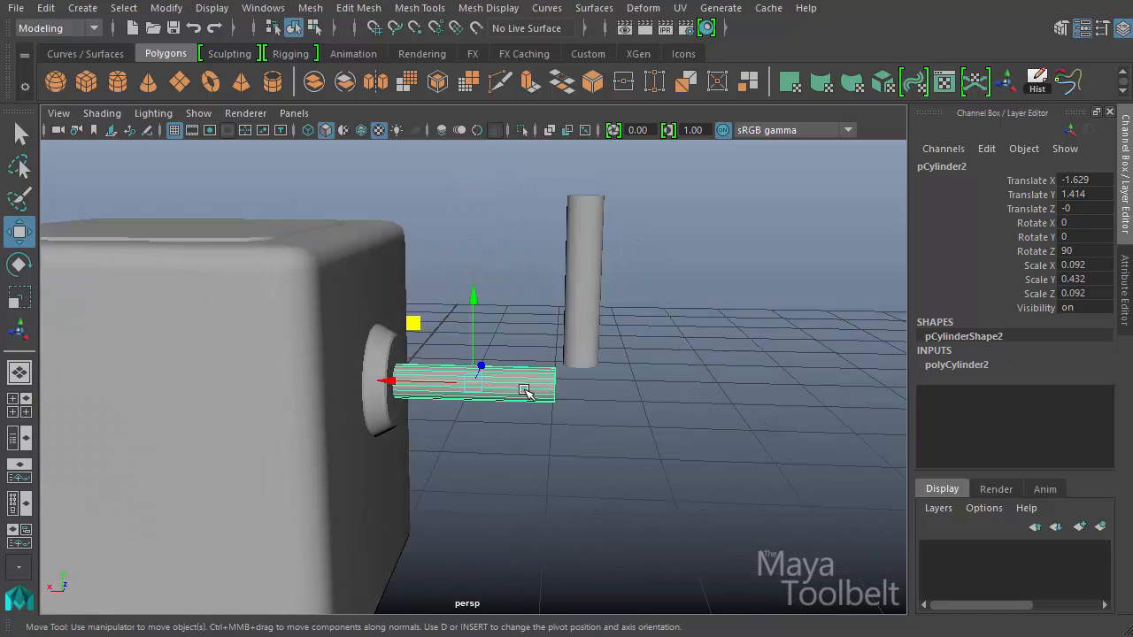
right_drag(516, 329, 436, 329)
drag(515, 320, 571, 392)
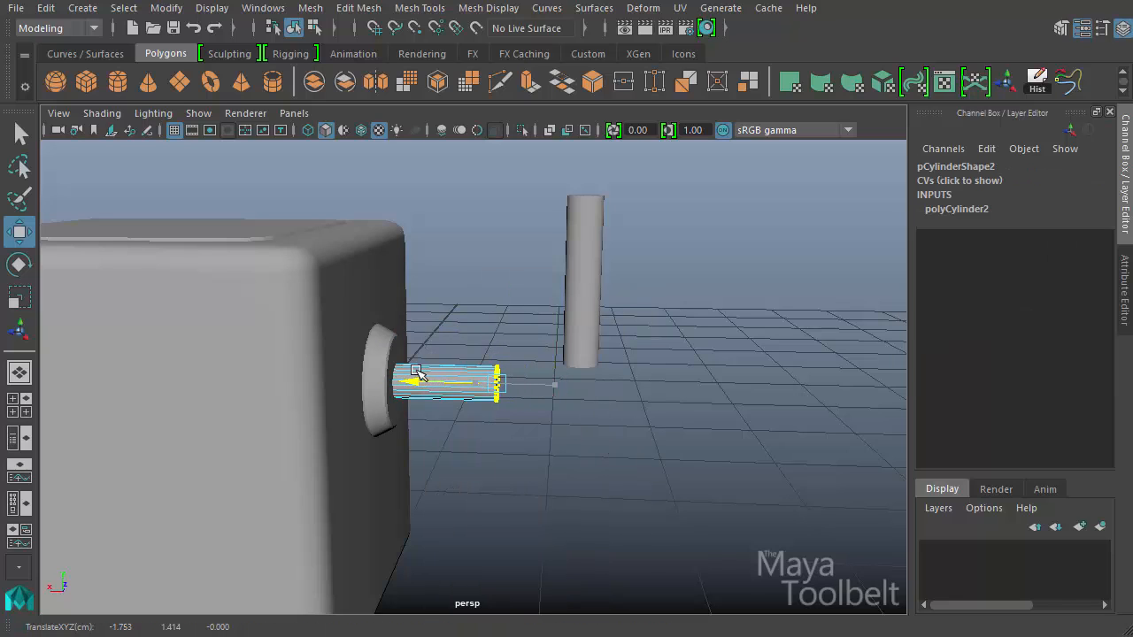
- Move the upright rod to about Translate X -1.861 near the horizontal rod's end, and lower its top vertices to shorten it
click(597, 268)
drag(531, 283, 450, 283)
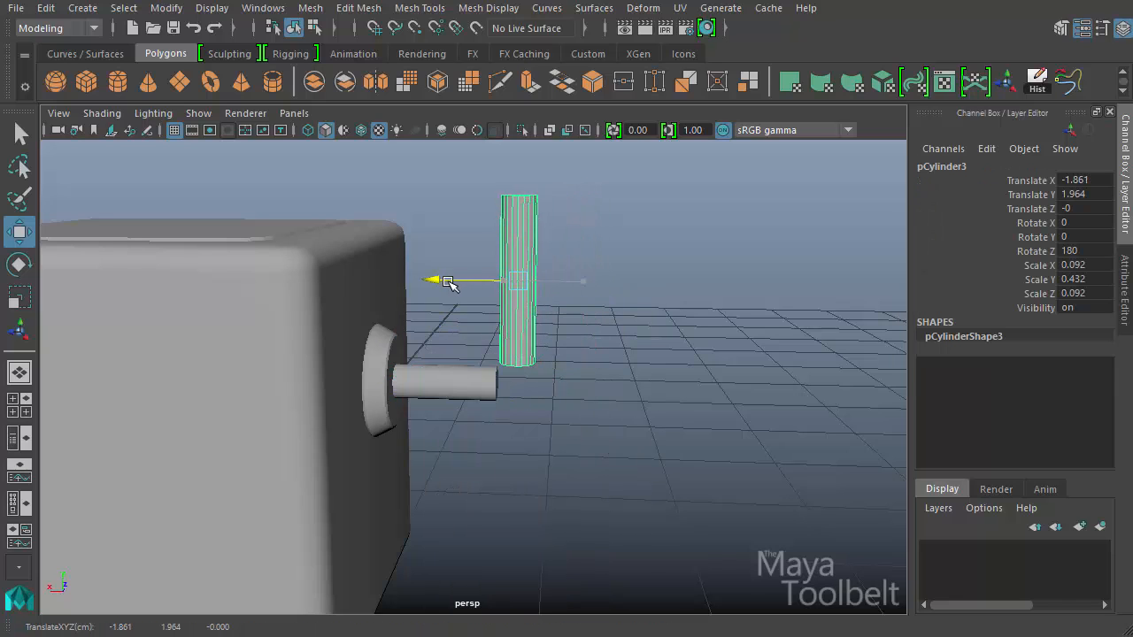
drag(548, 249, 509, 379)
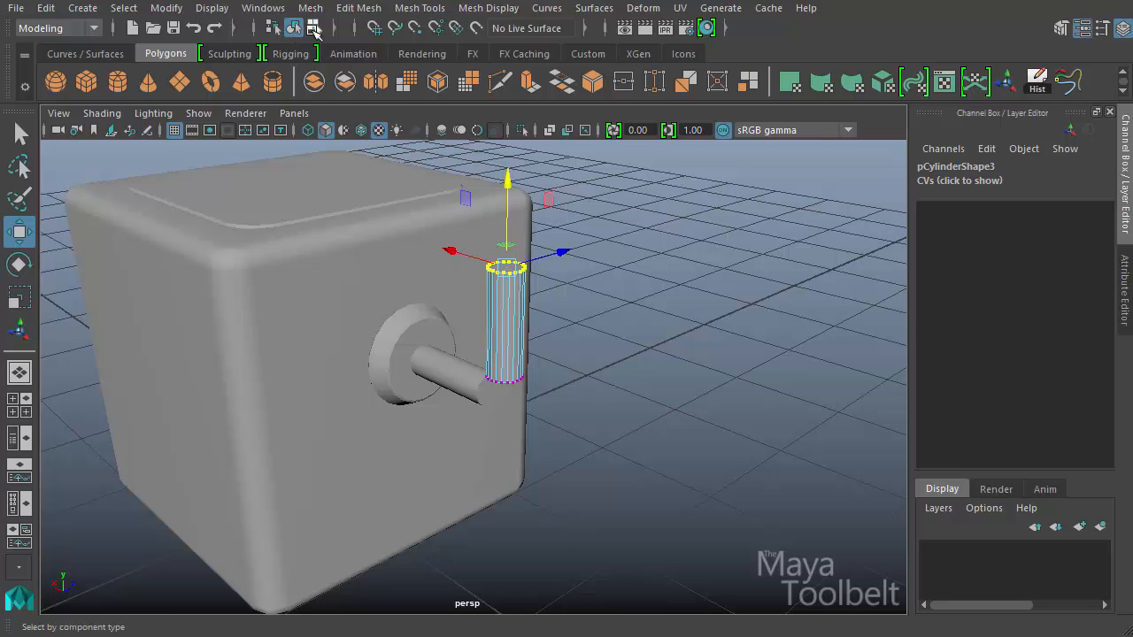
- Thin the horizontal and upright rods together to Scale X and Z 0.064, keeping their lengths
click(293, 28)
alt+drag(348, 142, 482, 387)
click(483, 386)
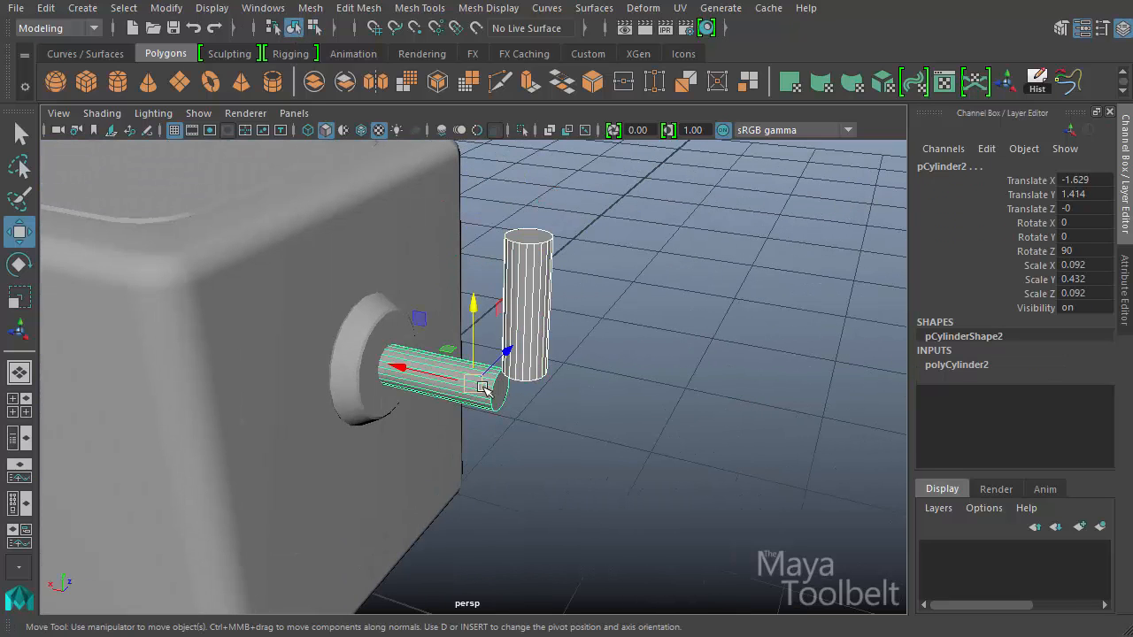
key(r)
mouse_move(500, 311)
mouse_down()
mouse_move(476, 317)
mouse_move(492, 322)
mouse_up()
- Shrink the diameter of the beveled disc on the box's side to suit the thinner rods
click(401, 341)
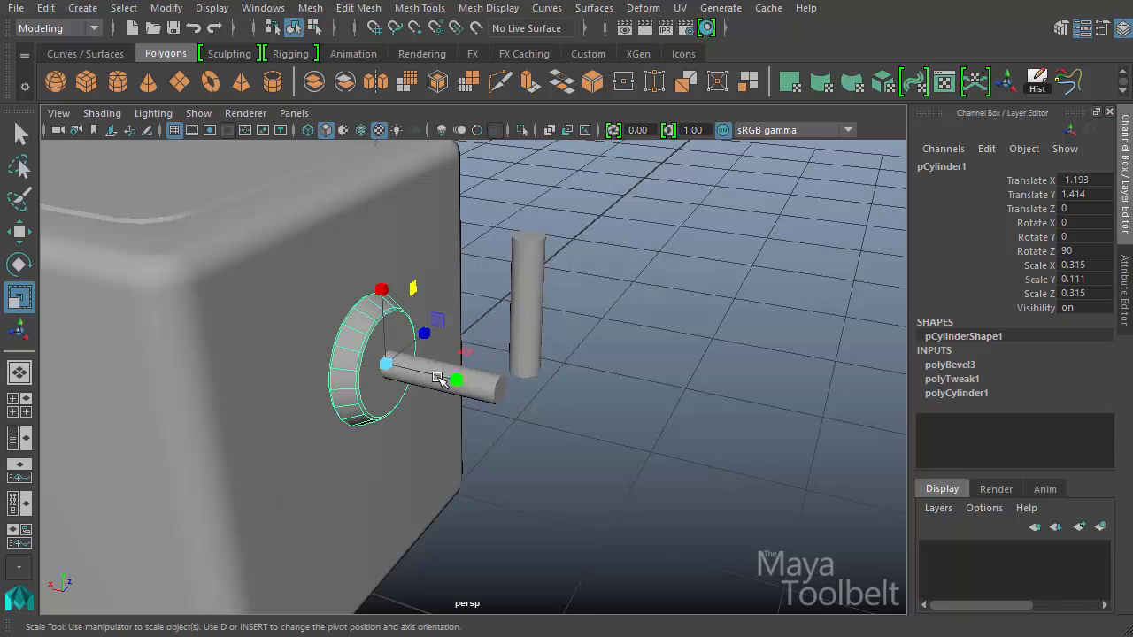
drag(428, 306, 379, 294)
alt+right_drag(379, 294, 669, 365)
alt+drag(669, 365, 634, 348)
- Duplicate the upright rod and turn the copy horizontal at Rotate Z 270
click(542, 297)
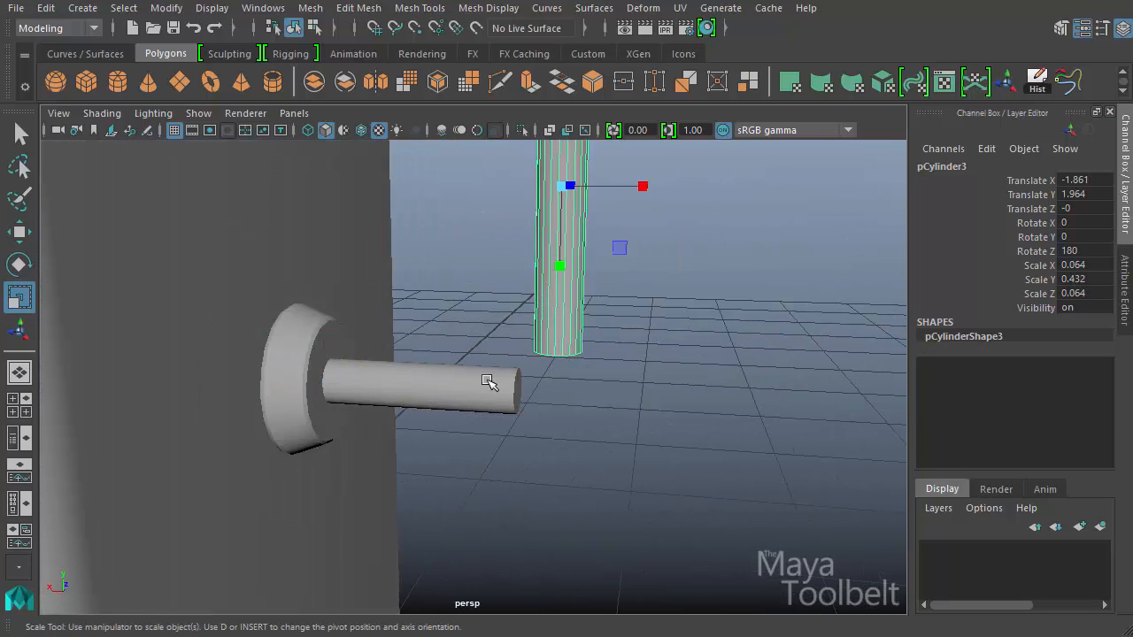
click(487, 382)
alt+drag(488, 382, 581, 354)
alt+drag(646, 253, 630, 311)
alt+right_drag(685, 434, 488, 395)
alt+drag(488, 395, 610, 416)
click(520, 310)
alt+drag(575, 328, 598, 343)
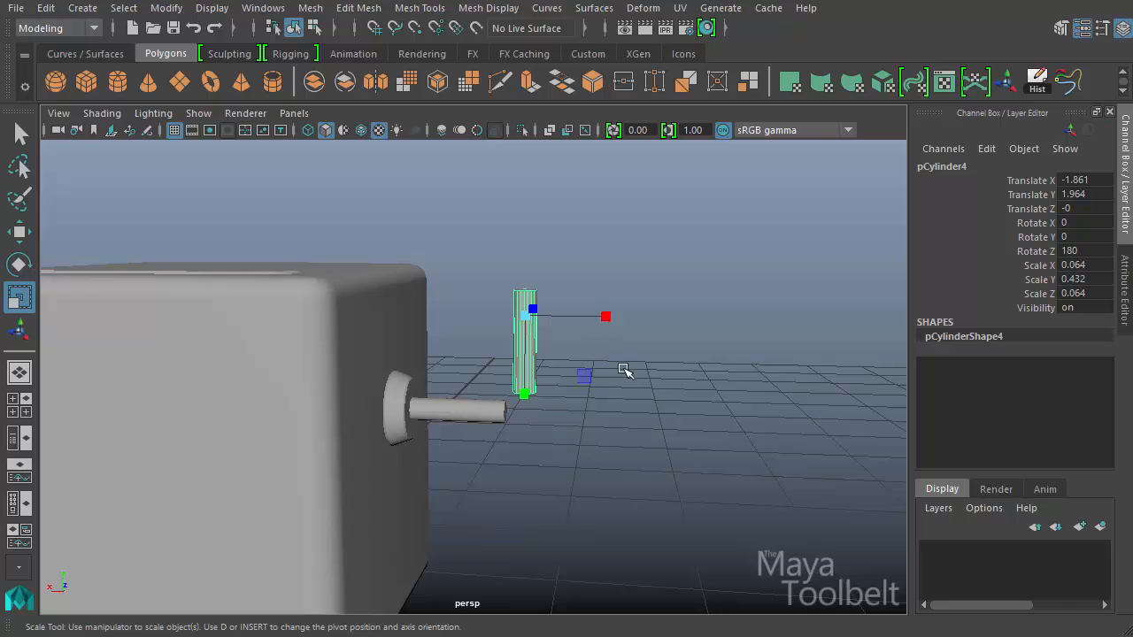
key(w)
key(e)
drag(567, 256, 582, 257)
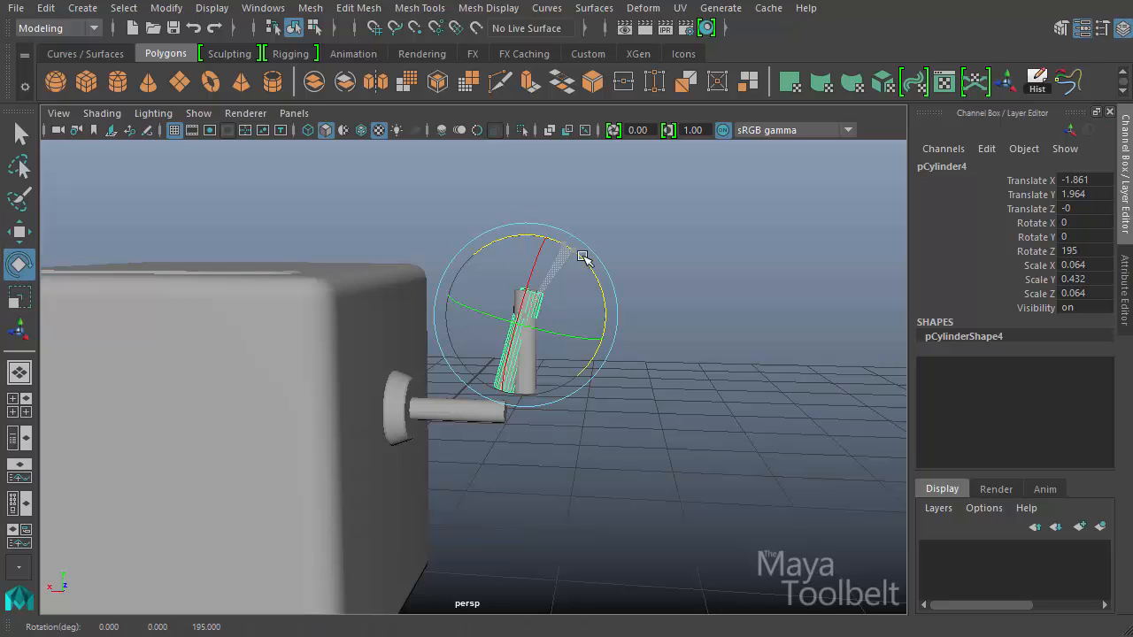
key(w)
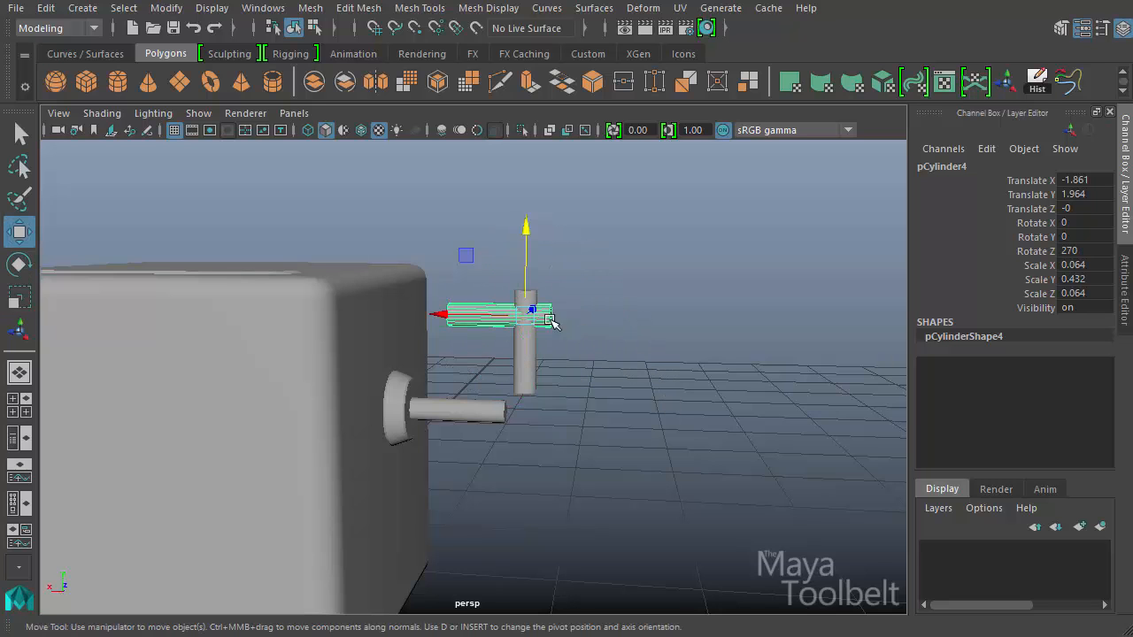
- Move the horizontal copy above and beyond the upright rod's top end, to about Translate X -2.369 and Y 2.213
alt+drag(668, 405, 505, 278)
middle_drag(483, 263, 577, 236)
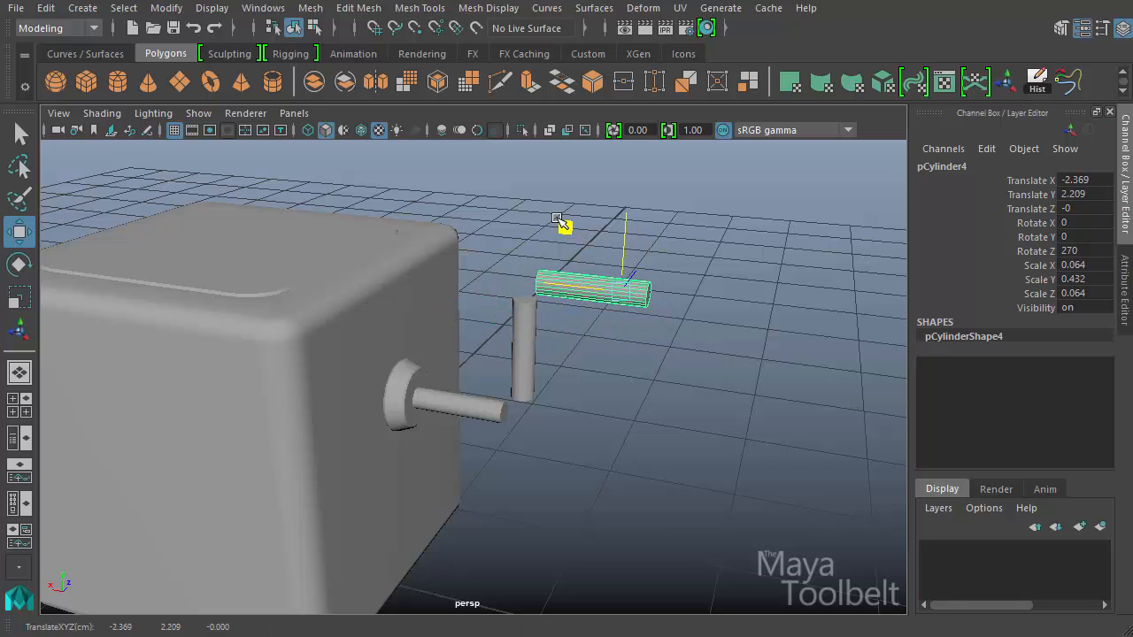
alt+drag(557, 219, 324, 427)
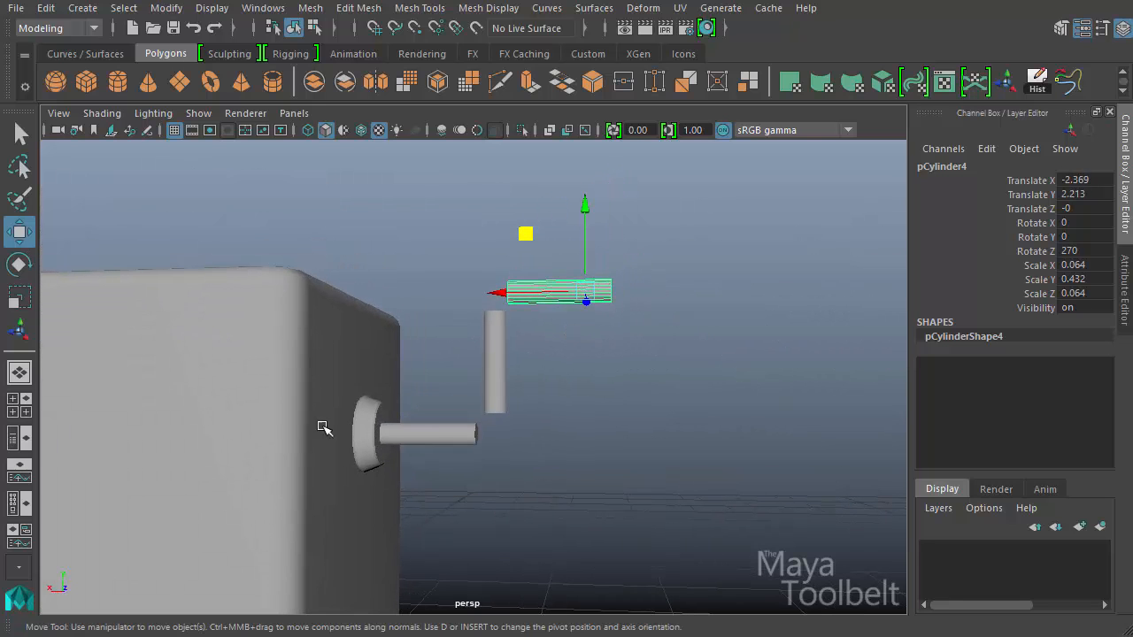
alt+drag(552, 362, 552, 417)
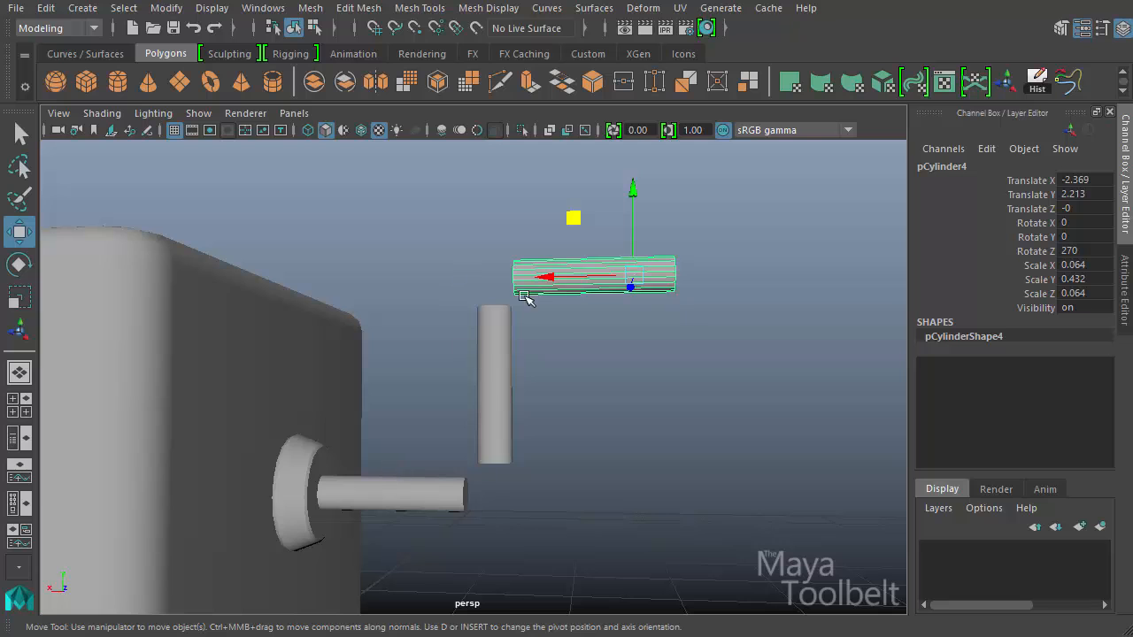
- Shorten the upper horizontal rod by moving its outer end vertices inward to about X -2.204
alt+drag(691, 377, 683, 304)
right_drag(665, 271, 576, 268)
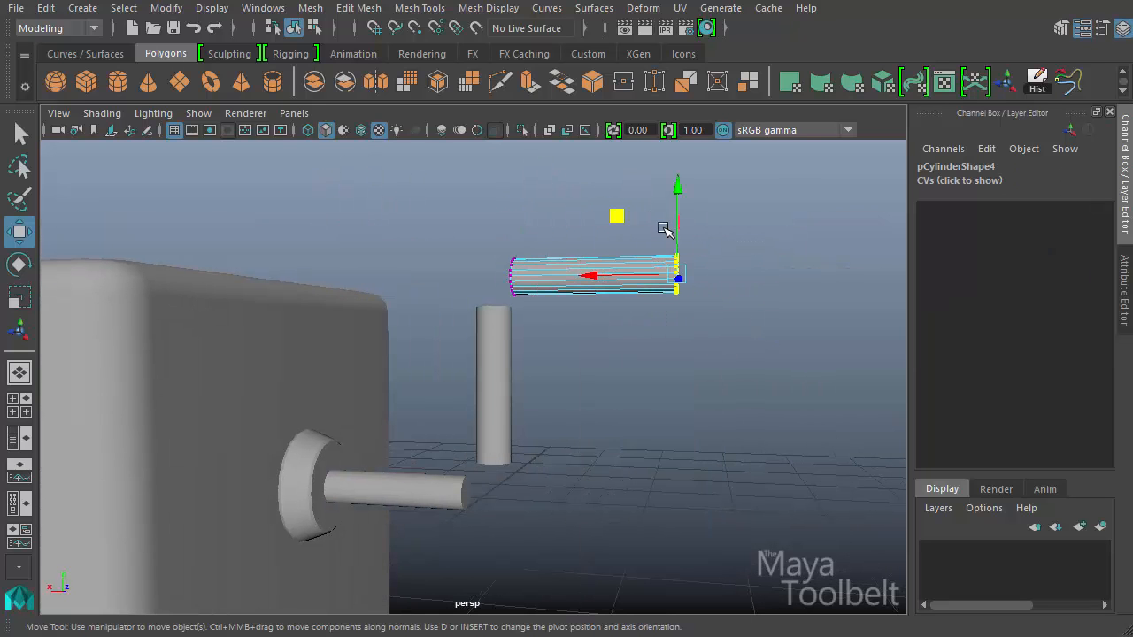
drag(619, 276, 551, 267)
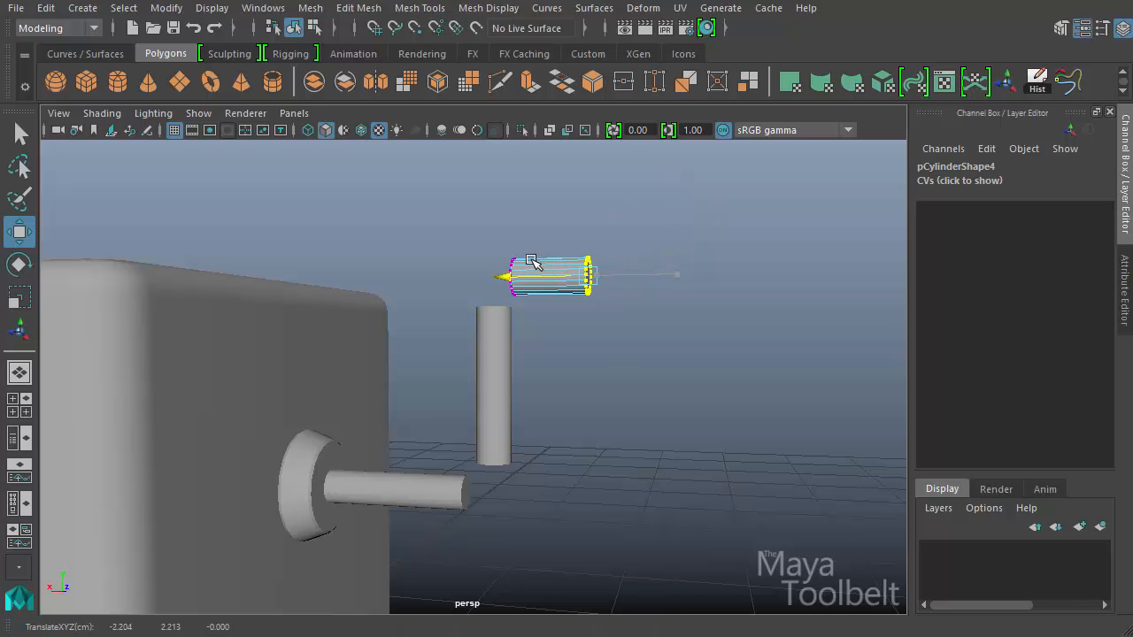
alt+drag(653, 347, 660, 308)
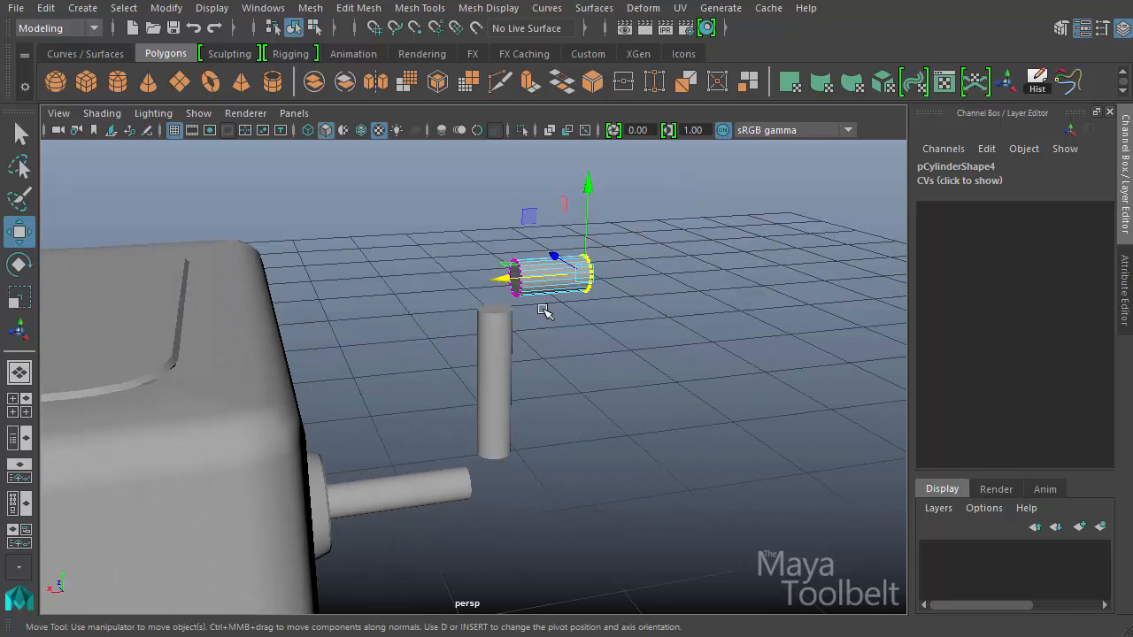
click(523, 370)
key(F8)
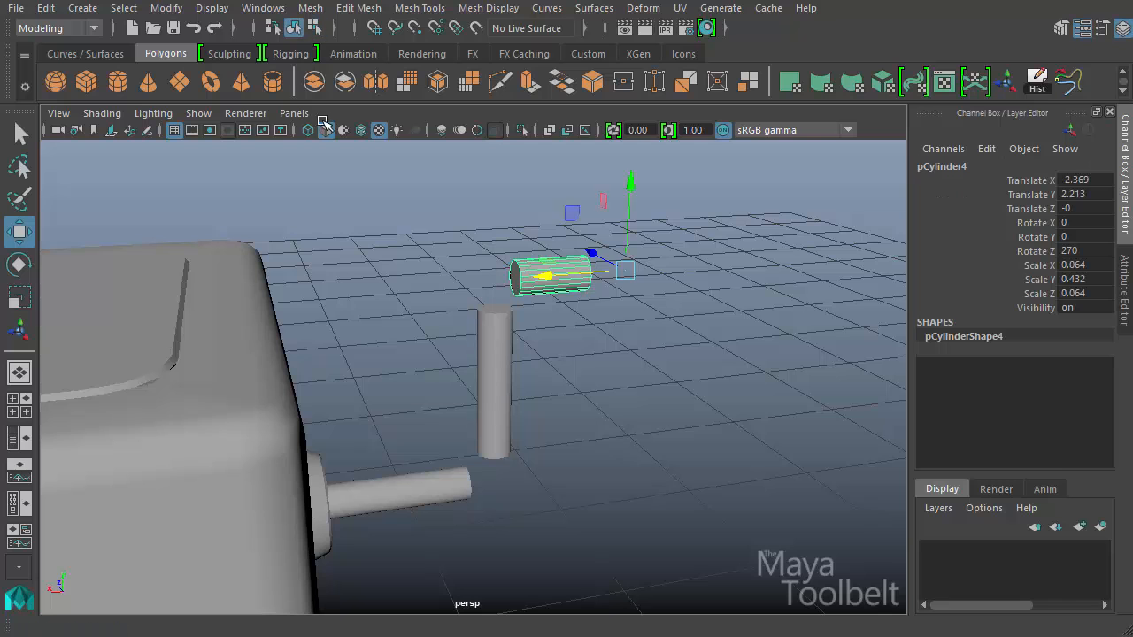
- Combine the upper rod, upright rod and lower horizontal rod into one mesh
shift+click(499, 335)
shift+click(464, 494)
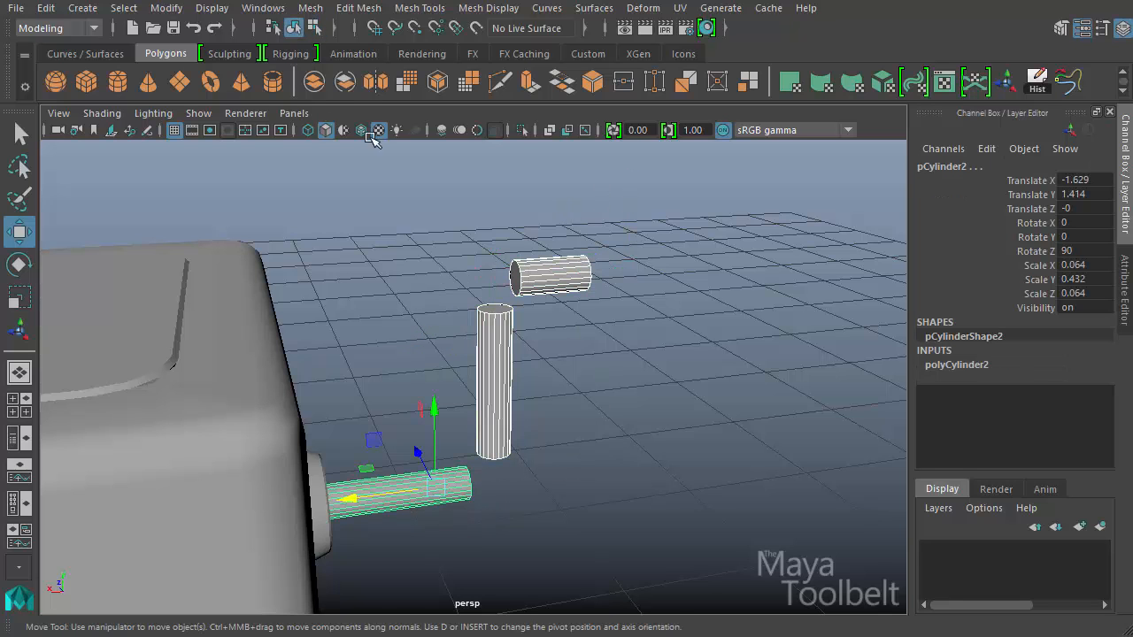
click(311, 7)
click(336, 68)
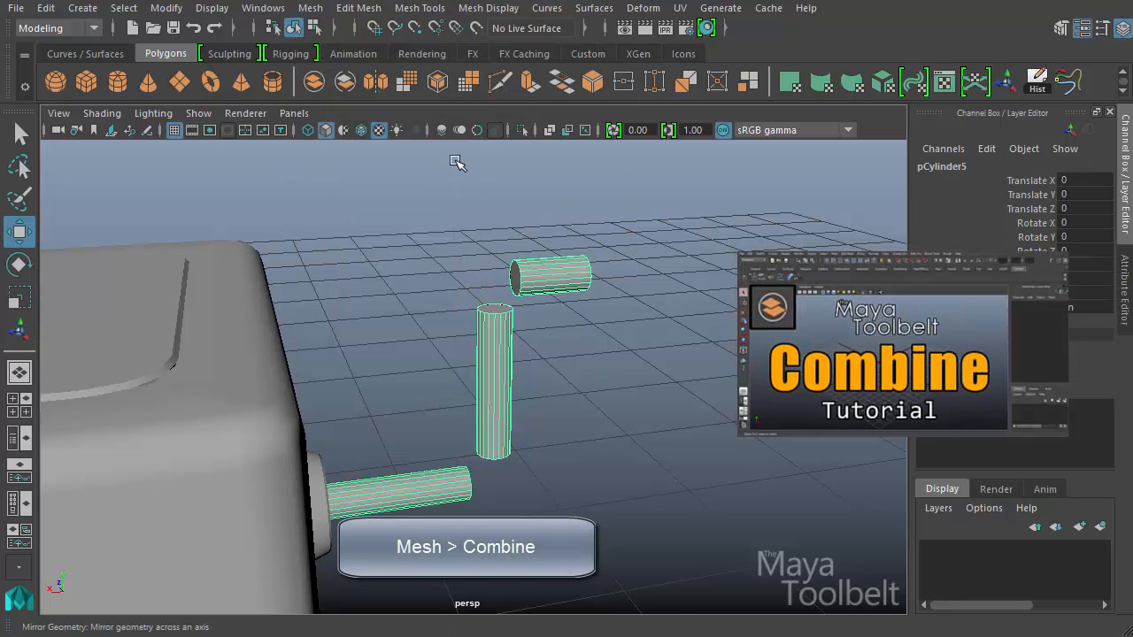
- Bridge the upper rod's inner end face to the upright rod's top face, with the curve type set to Blend
alt+drag(455, 162, 569, 297)
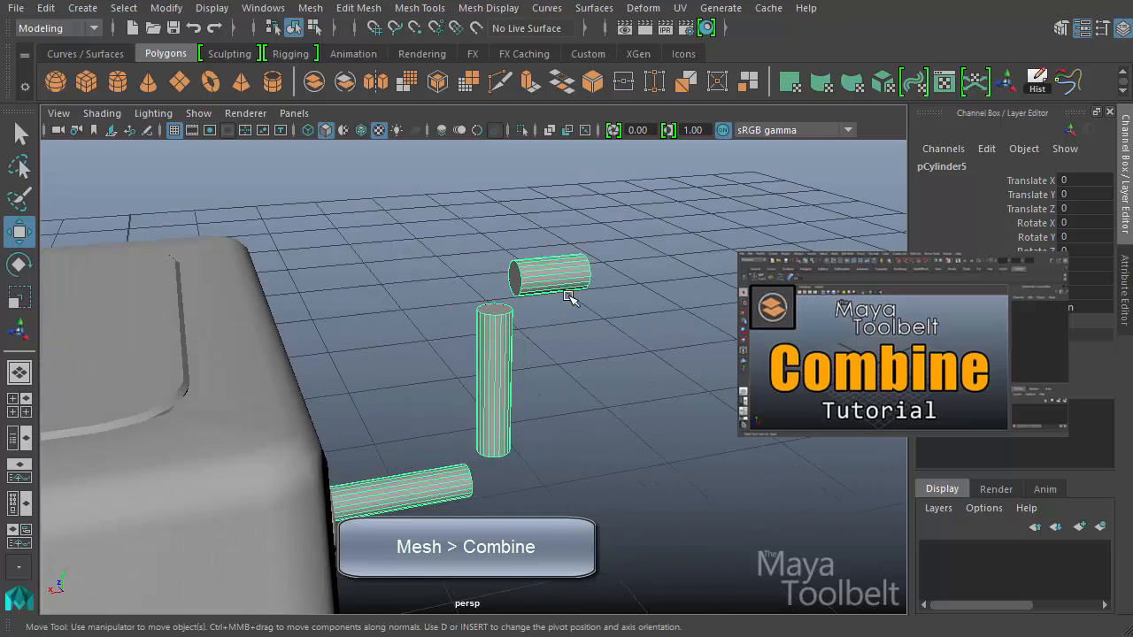
right_drag(526, 266, 505, 275)
click(513, 280)
shift+click(493, 310)
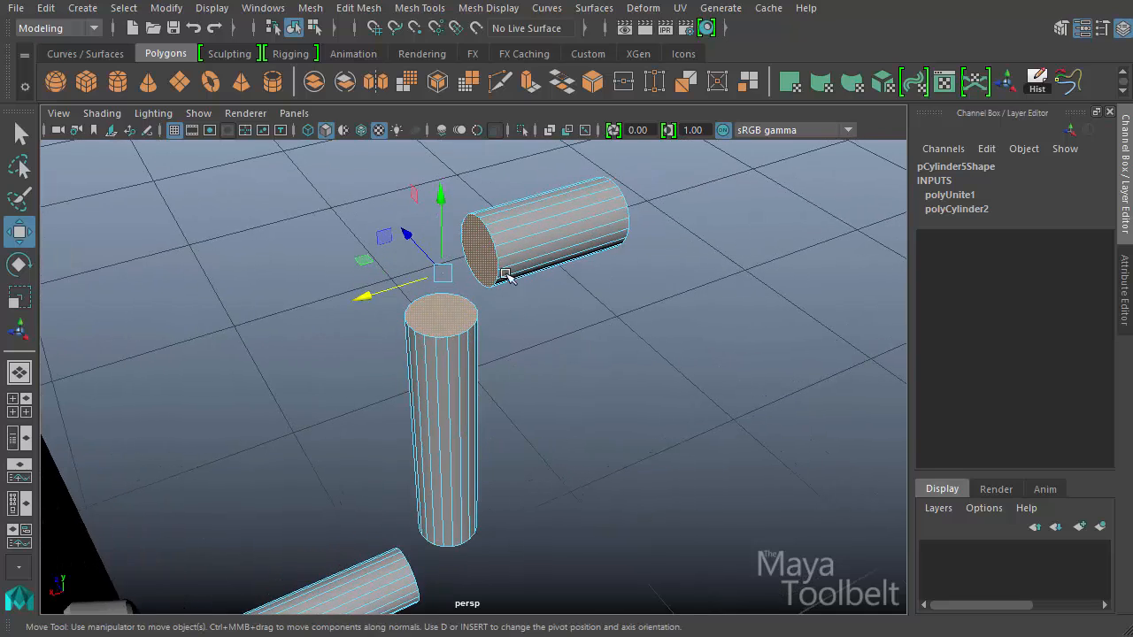
click(311, 8)
mouse_move(359, 8)
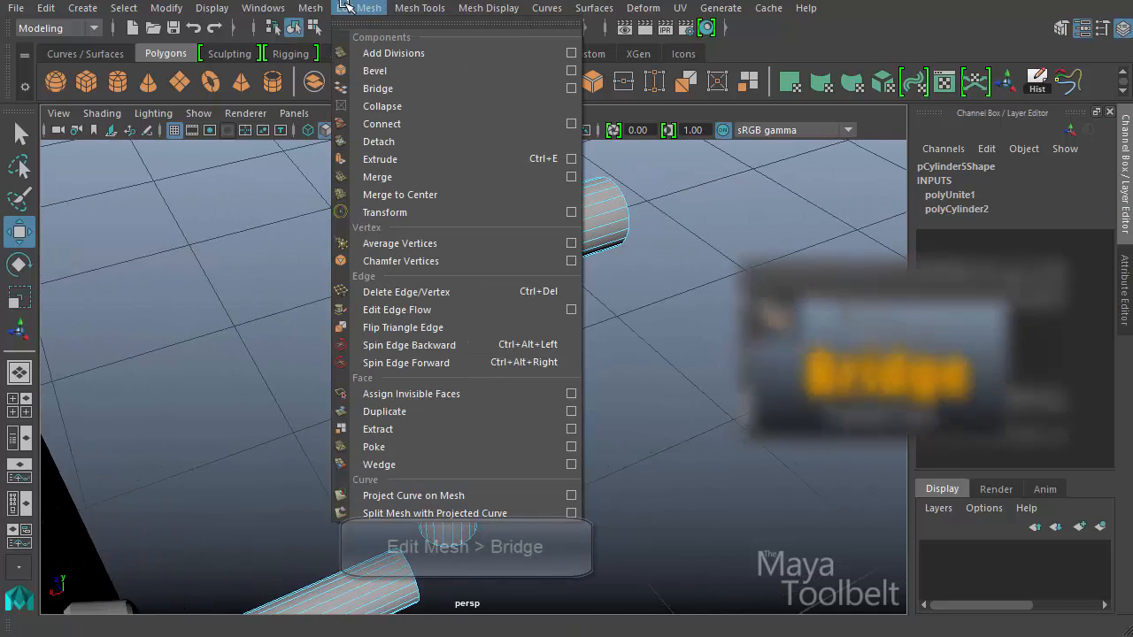
click(382, 86)
alt+drag(678, 253, 682, 337)
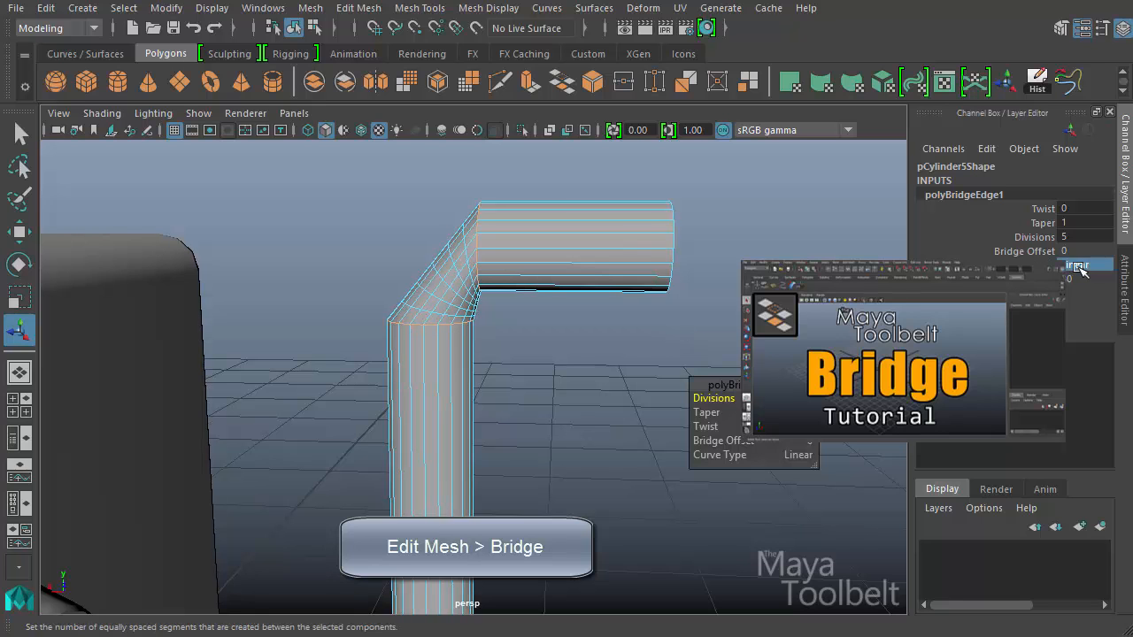
click(1092, 299)
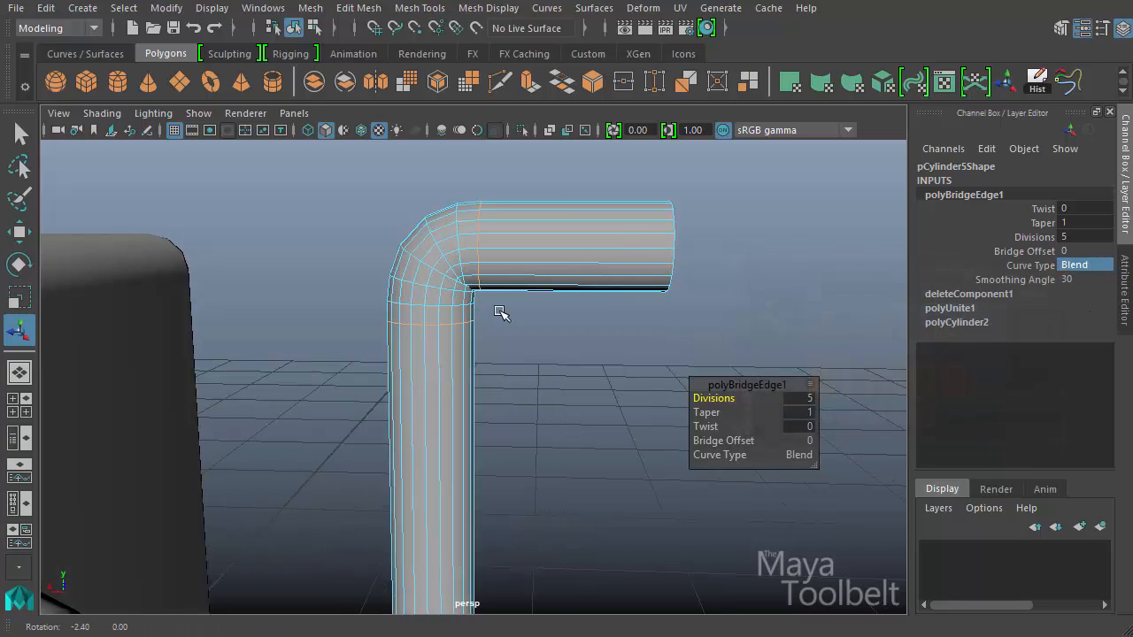
- Try the Curve type on the upper bend's bridge and restore Blend
alt+drag(503, 310, 541, 318)
click(1103, 267)
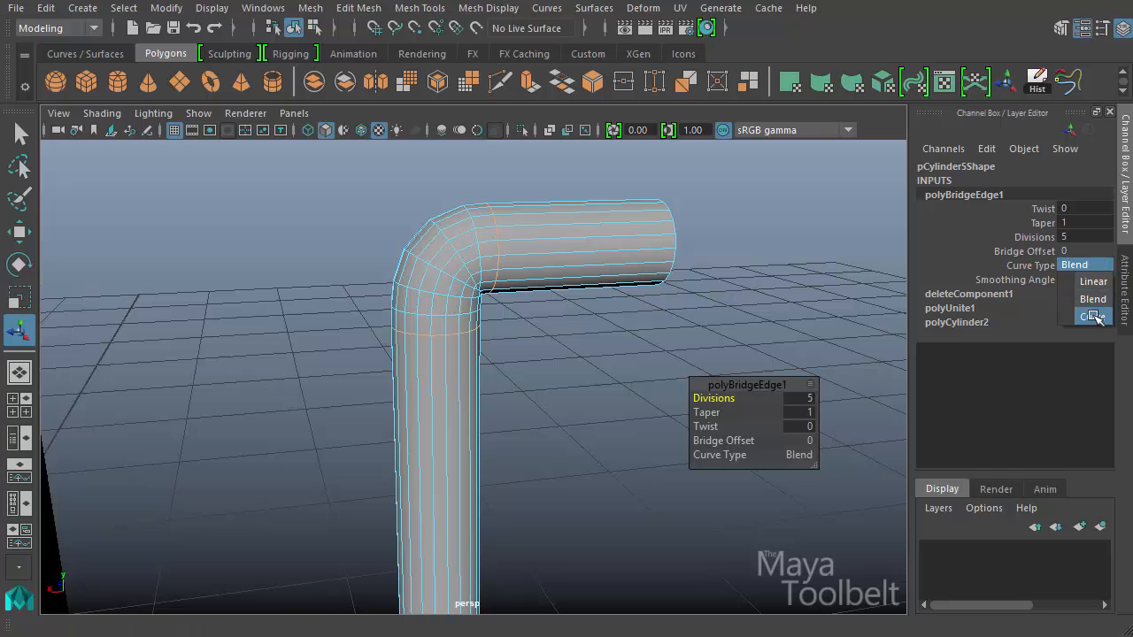
click(1095, 318)
click(1093, 299)
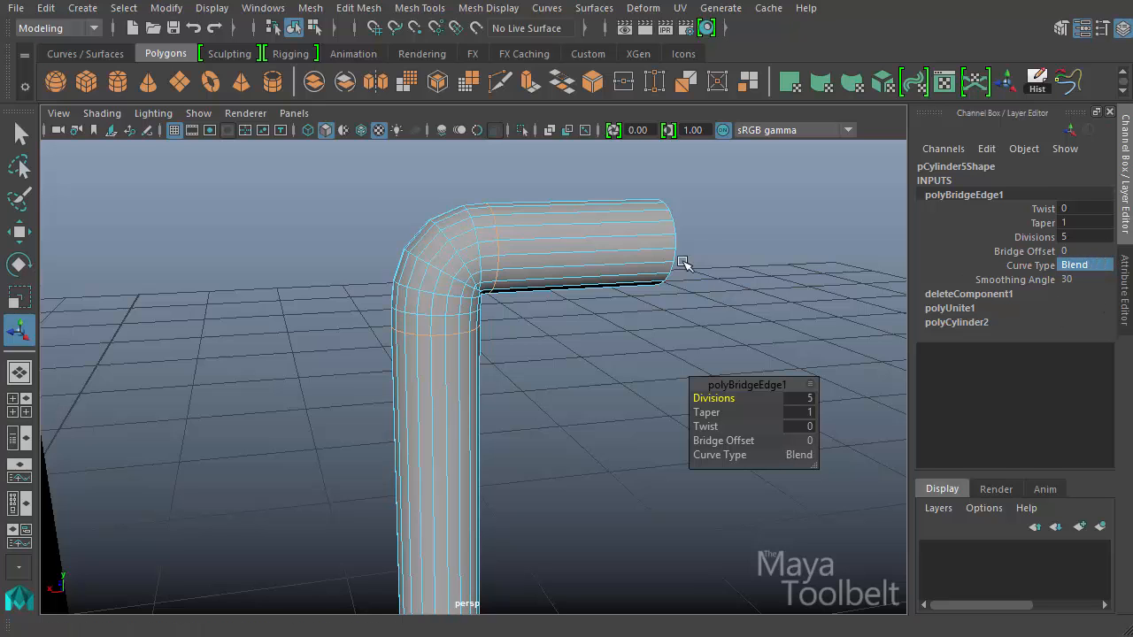
alt+drag(711, 269, 690, 263)
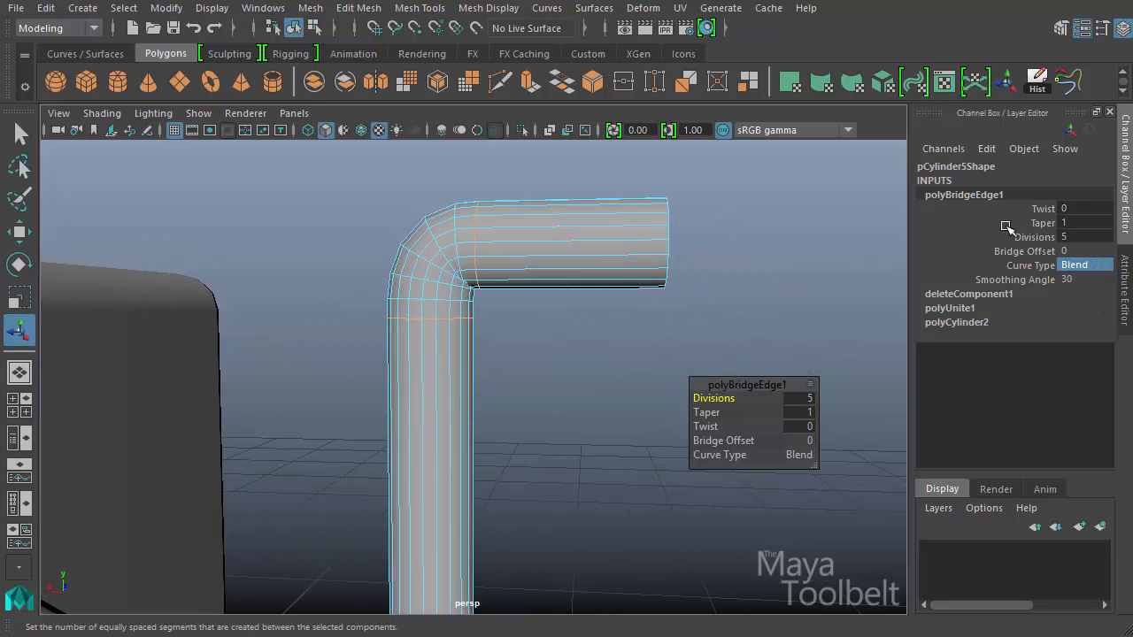
- Bridge the upright rod's bottom face to the lower rod's outer end face, with the curve type set to Blend
alt+drag(501, 326, 561, 361)
alt+middle_drag(561, 361, 549, 298)
alt+drag(549, 299, 476, 414)
right_drag(435, 332, 438, 380)
click(449, 384)
shift+click(385, 463)
key(g)
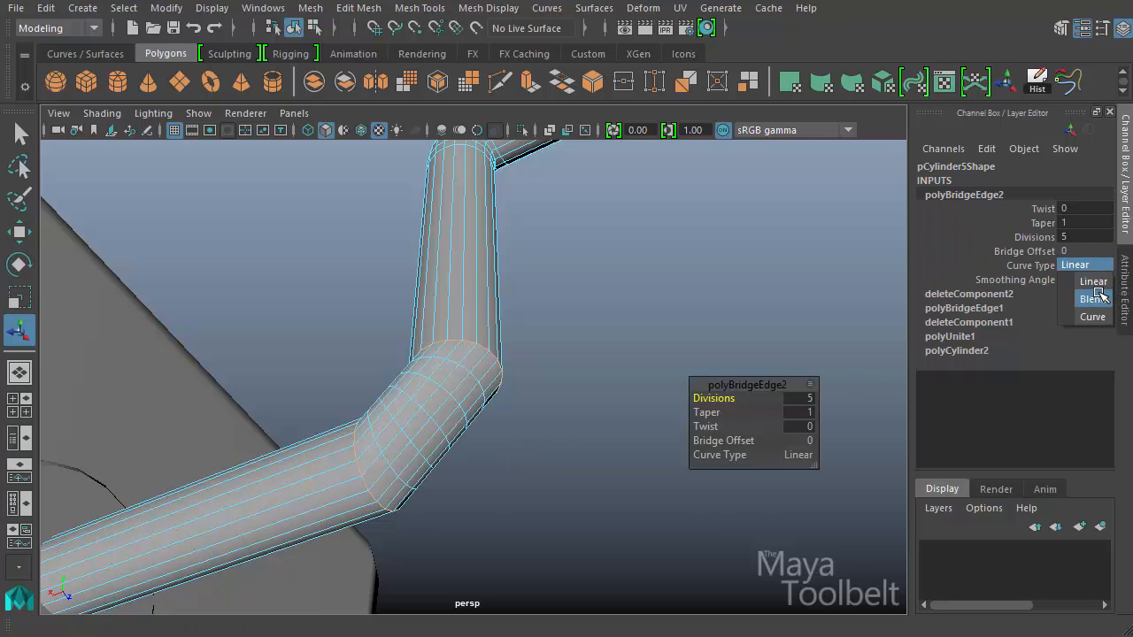
click(1099, 294)
alt+drag(612, 354, 690, 397)
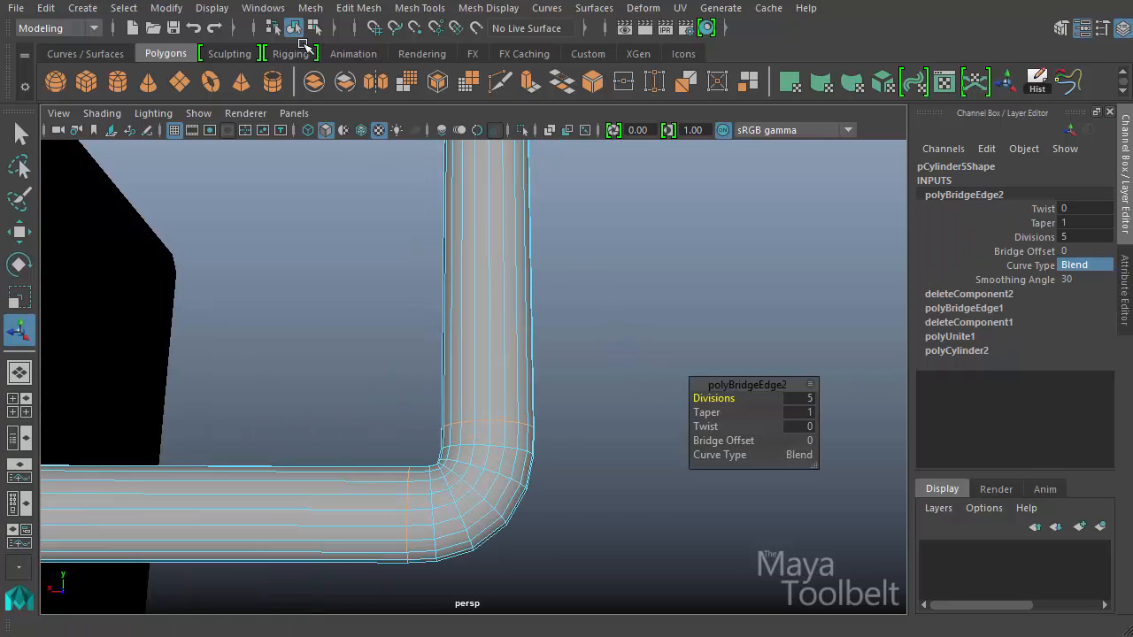
click(297, 26)
- Delete the construction history of the combined crank mesh
click(607, 233)
alt+right_drag(602, 235, 309, 282)
alt+drag(310, 281, 522, 359)
click(485, 358)
alt+drag(615, 417, 560, 383)
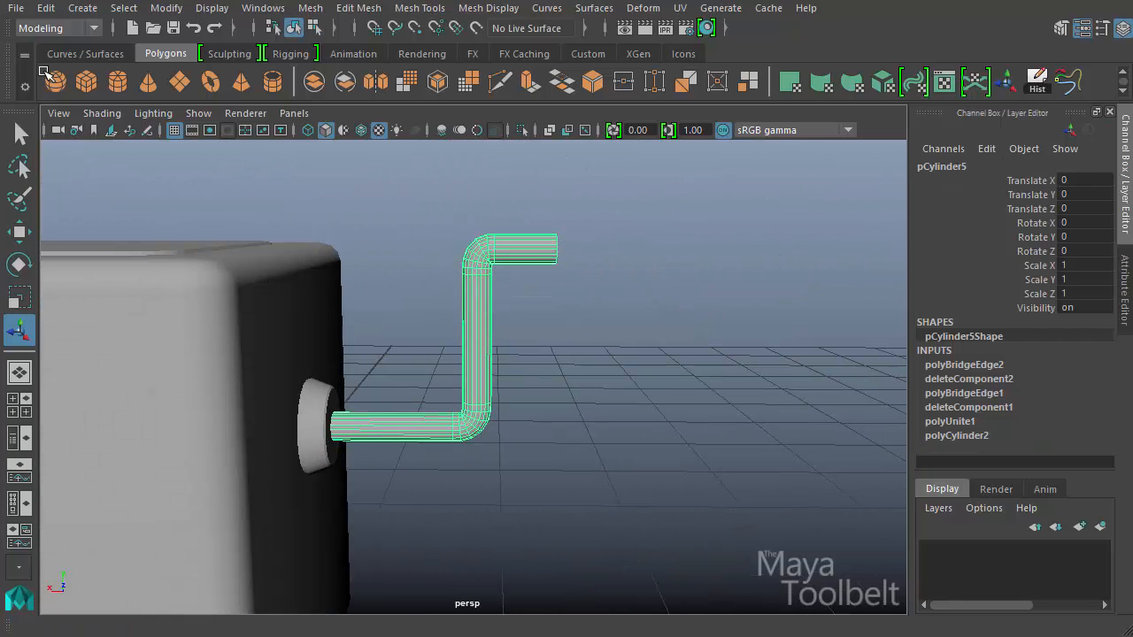
click(1034, 80)
- Shorten the crank's lower arm by moving the vertices beyond it toward the box, and shorten the upright by lowering the upper bend and handle vertices
alt+drag(565, 263, 566, 277)
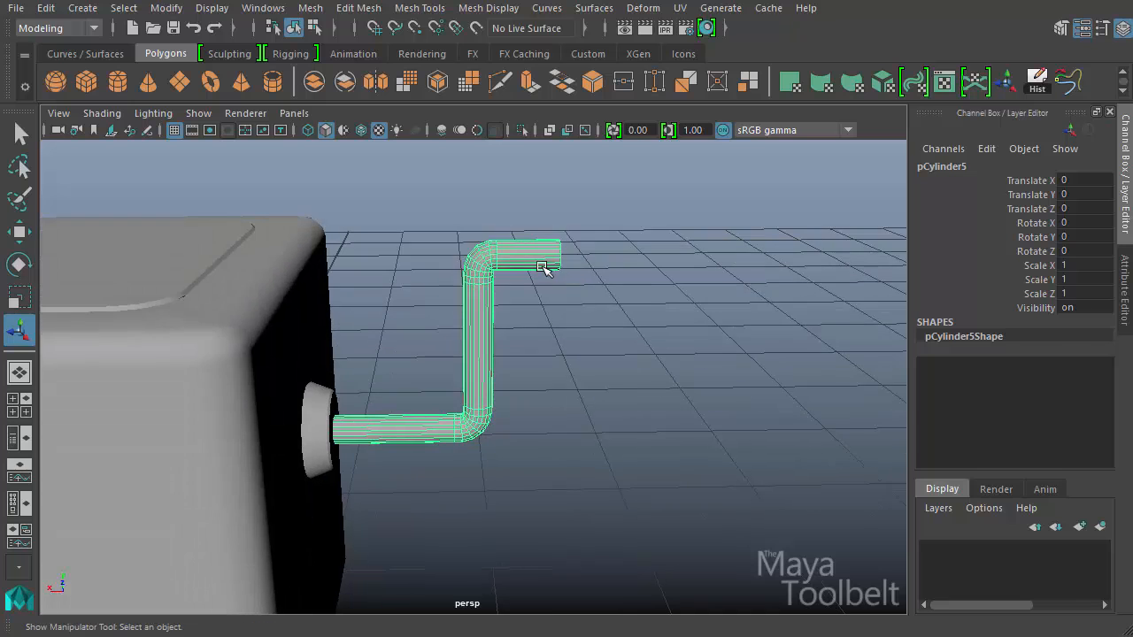
right_drag(570, 245, 522, 244)
drag(620, 213, 482, 428)
key(w)
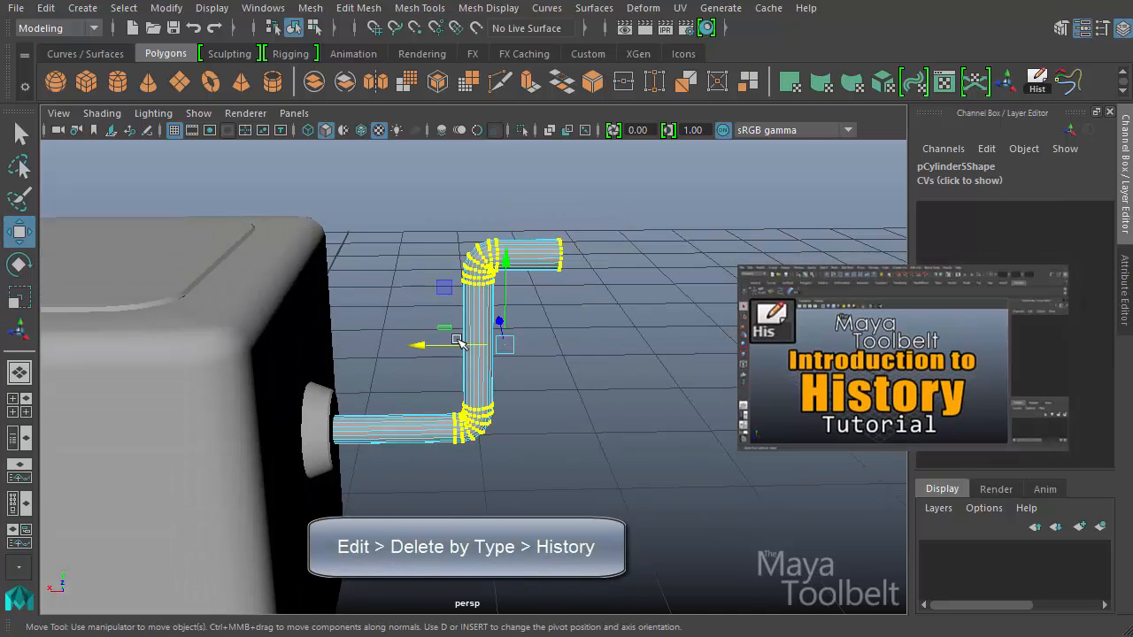
drag(436, 343, 581, 330)
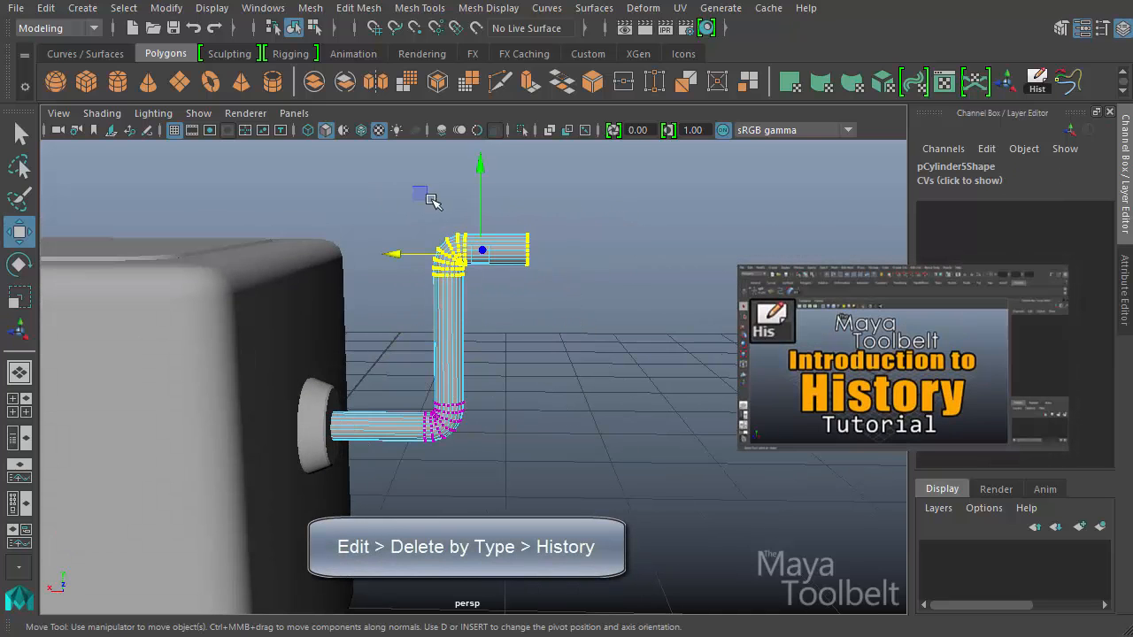
drag(479, 171, 481, 215)
alt+drag(505, 226, 331, 246)
alt+drag(607, 276, 628, 339)
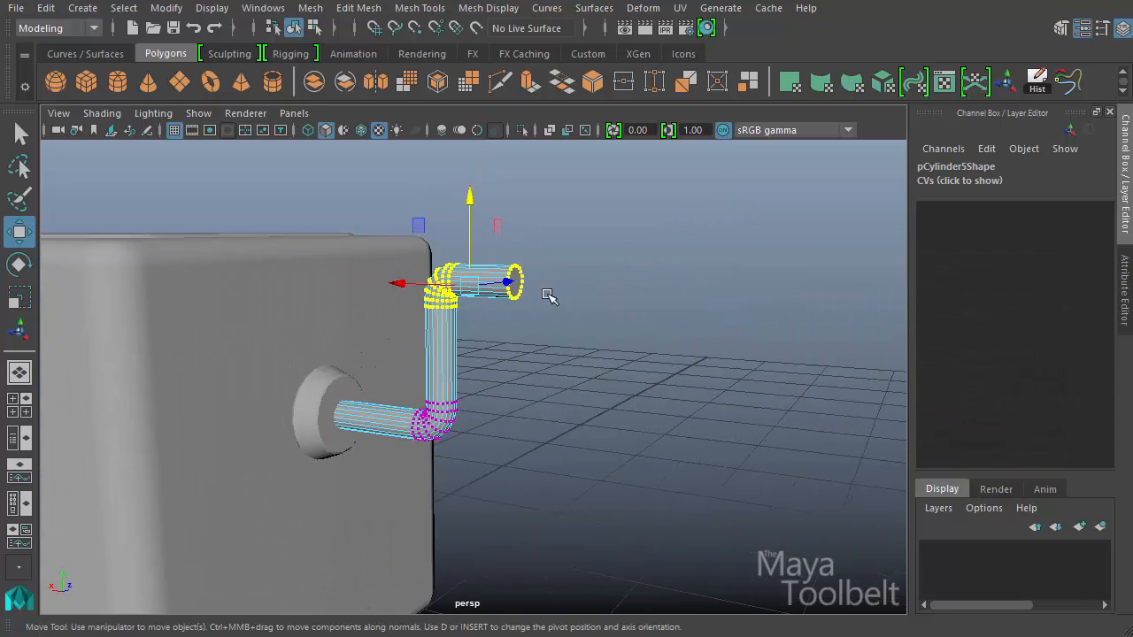
alt+drag(548, 295, 585, 376)
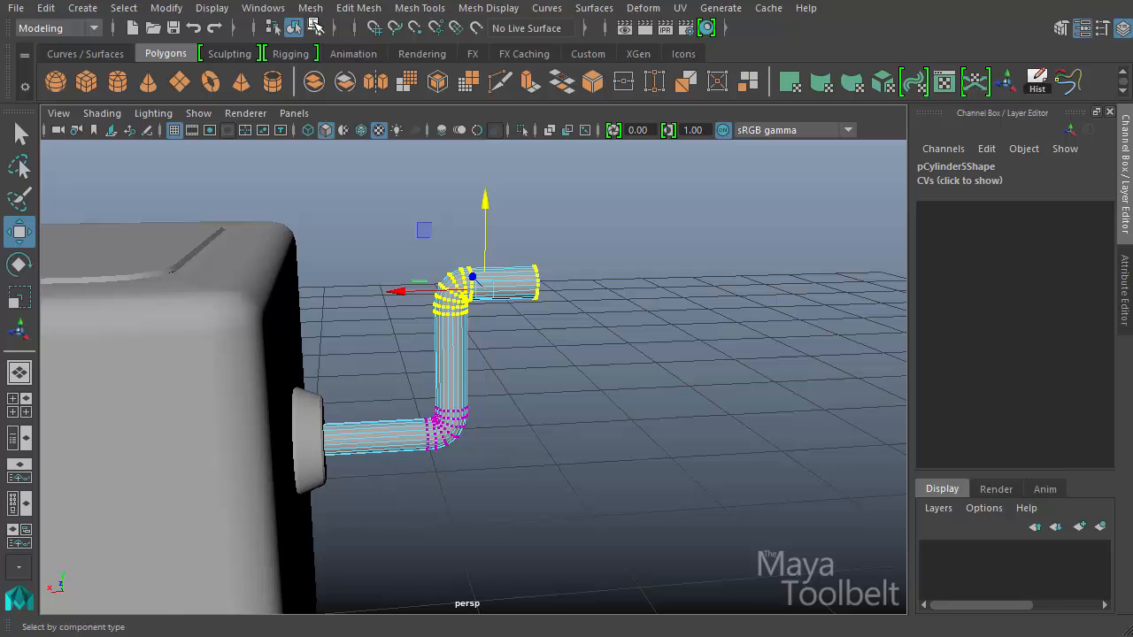
click(297, 27)
- Create a polygon sphere and move it beyond the crank's outer end, to about Translate X -2.527 and Y 2.025
click(57, 83)
alt+drag(530, 376, 544, 469)
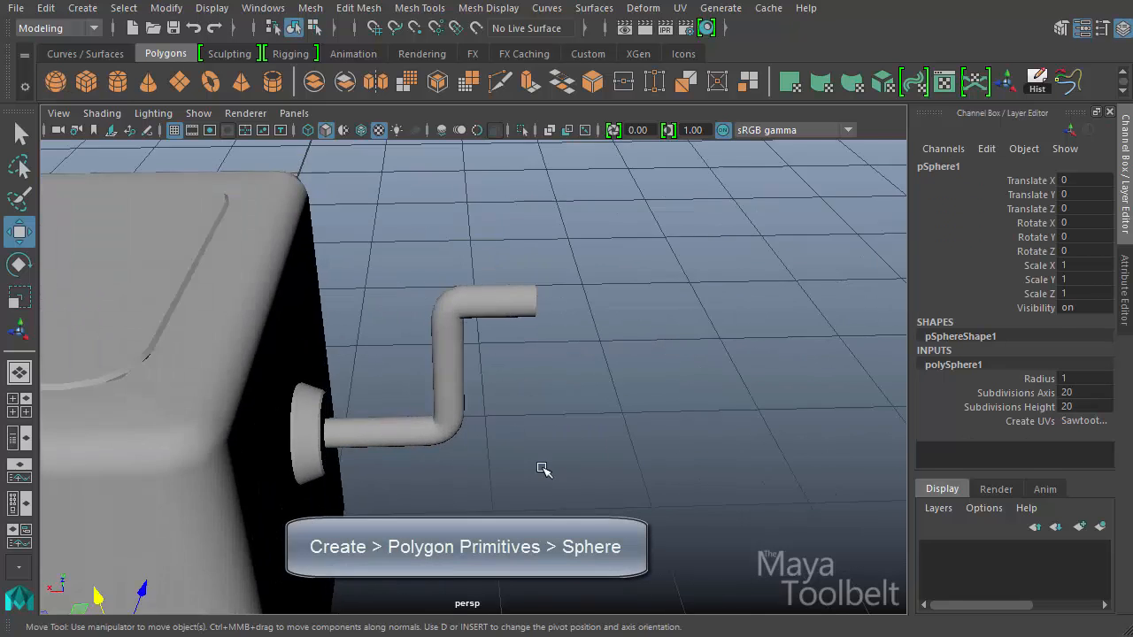
alt+right_drag(544, 469, 212, 380)
drag(270, 438, 468, 300)
- Scale the sphere down uniformly to about 0.141
key(r)
middle_drag(670, 481, 629, 476)
key(ctrl+z)
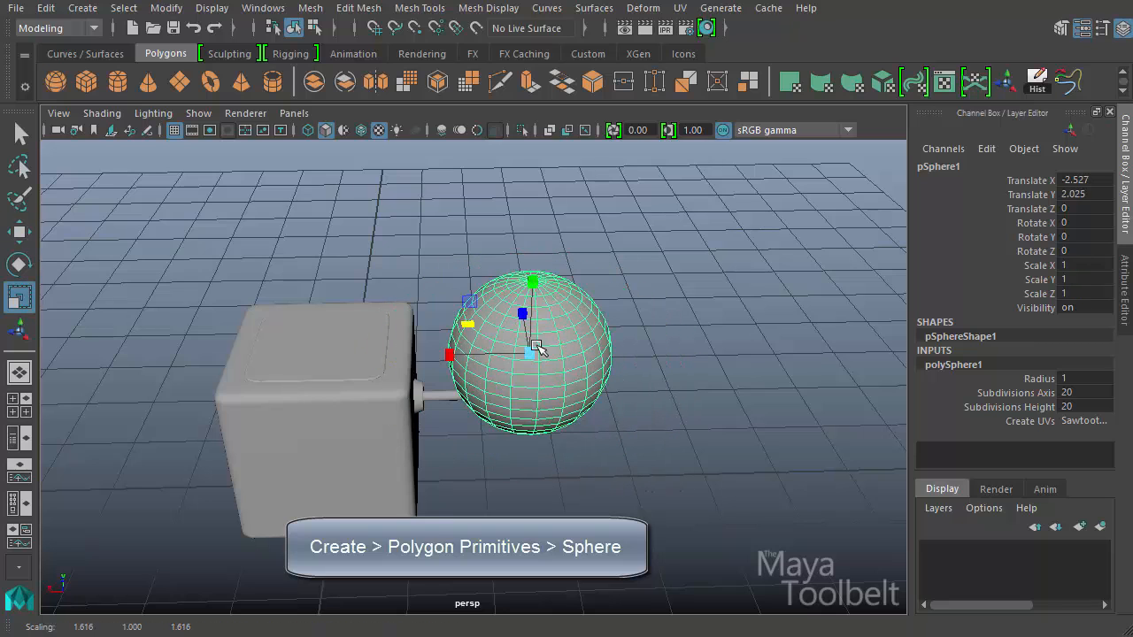
middle_drag(500, 365, 420, 388)
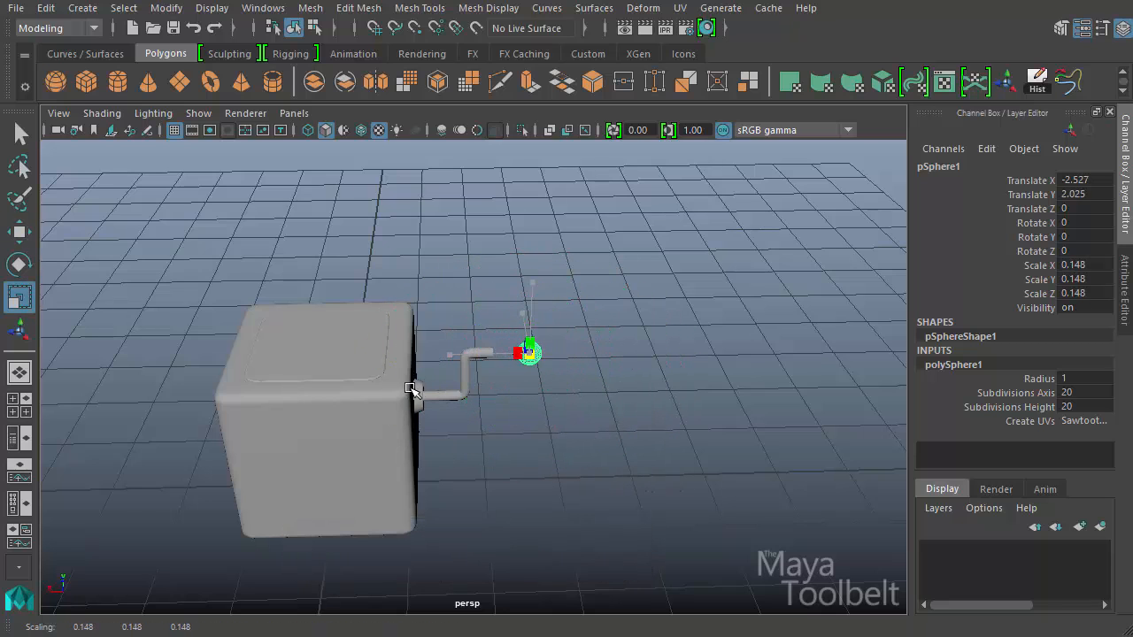
drag(409, 388, 408, 388)
- Rotate the sphere to -90 degrees about Z so that its pole lines up with the crank's end
key(f)
alt+drag(688, 434, 584, 346)
alt+right_drag(531, 345, 287, 345)
alt+middle_drag(381, 396, 452, 372)
alt+right_drag(452, 372, 530, 345)
key(w)
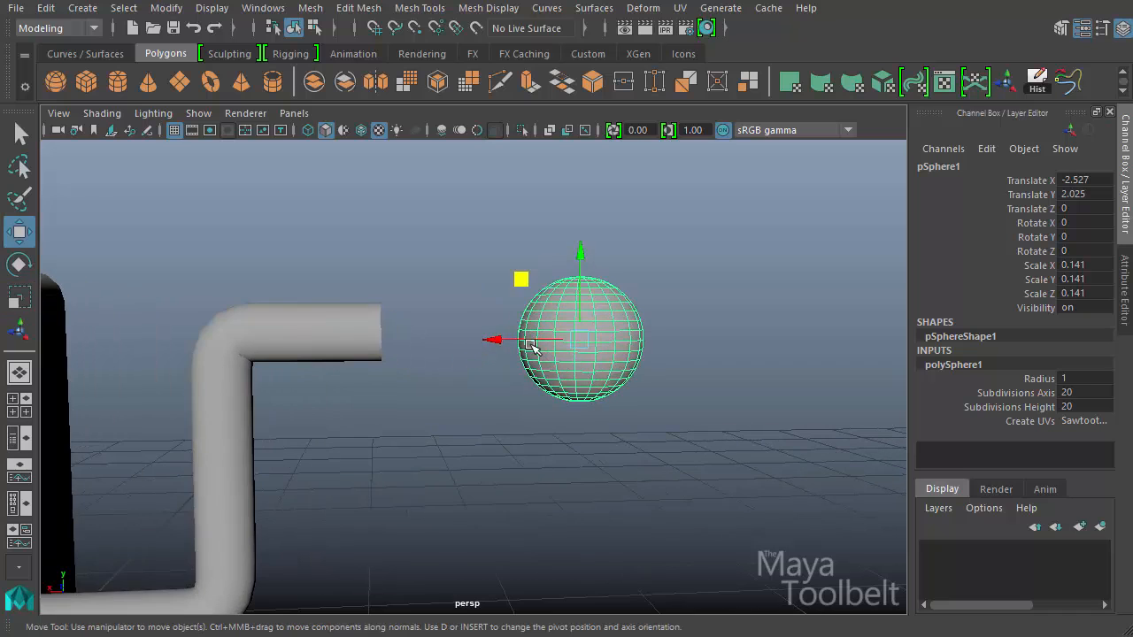
key(e)
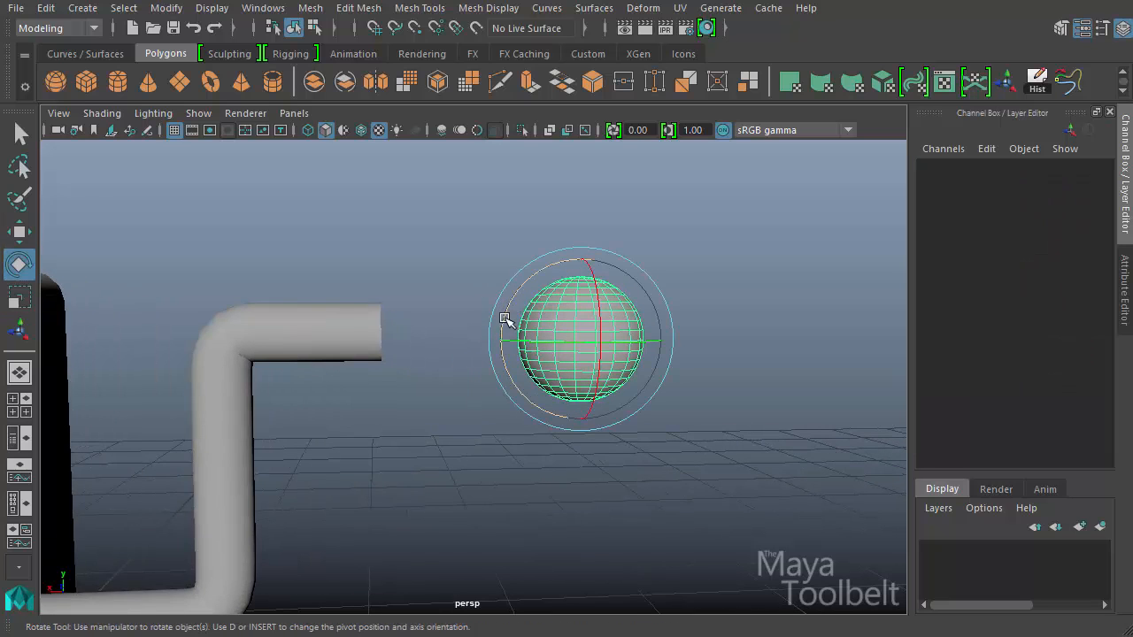
drag(505, 316, 503, 410)
- Move the sphere onto the crank's outer end, to about Translate X -2.192 and Y 2.048
key(w)
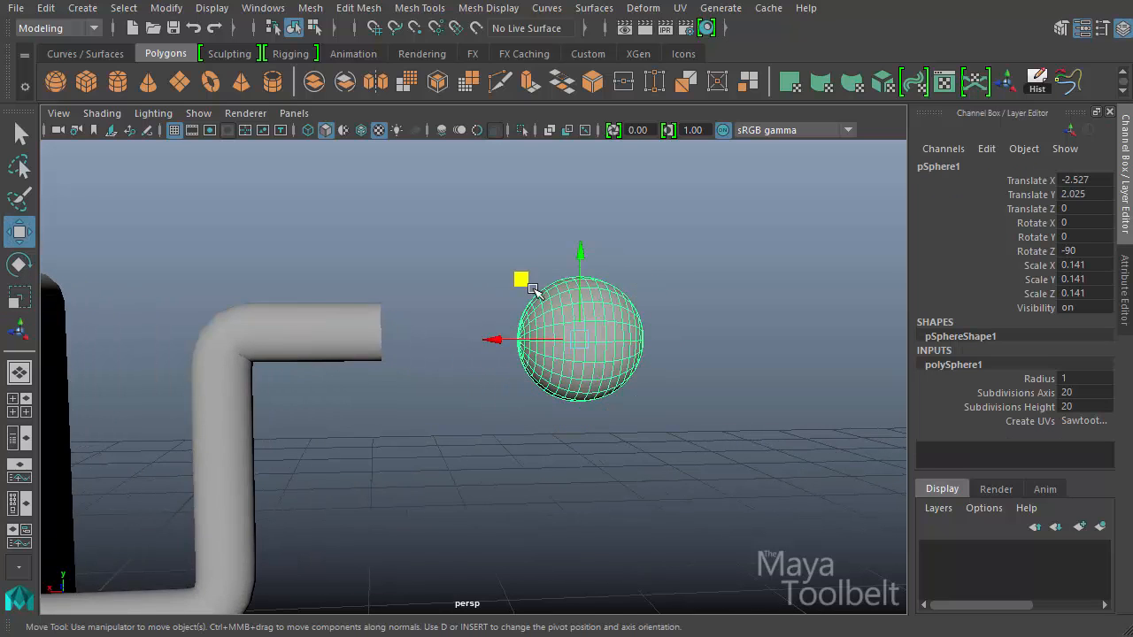
drag(529, 285, 370, 262)
key(f)
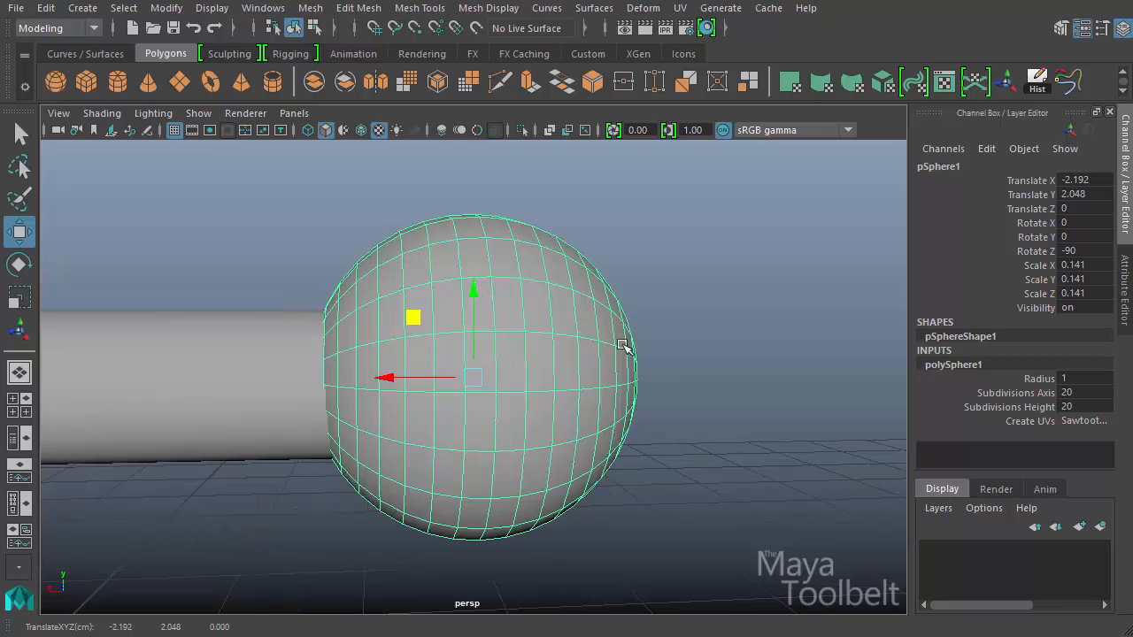
alt+drag(622, 345, 708, 371)
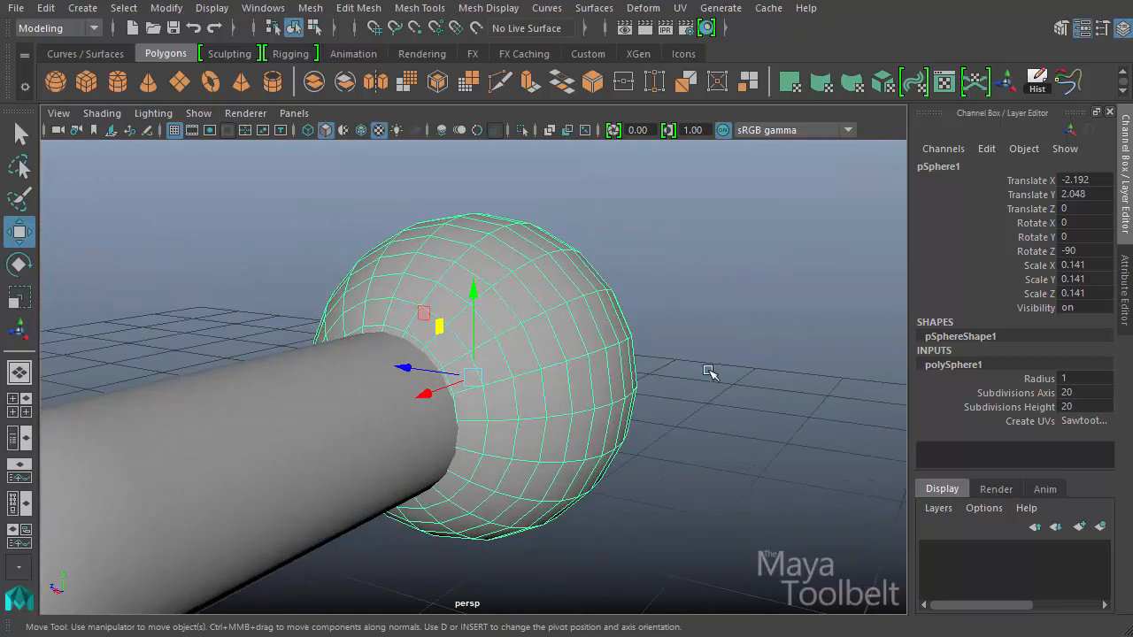
- Select the crank mesh and hide all other objects to expose its outer end cap
key(4)
alt+drag(607, 374, 434, 360)
mouse_move(553, 334)
alt+mouse_down()
mouse_move(614, 357)
mouse_move(531, 341)
mouse_move(456, 349)
mouse_move(399, 374)
alt+mouse_up()
click(330, 316)
key(5)
click(505, 374)
click(321, 396)
alt+drag(480, 412, 376, 340)
key(alt+h)
- Select the end cap face of the crank's outer arm and poke it to create a centre vertex
right_drag(384, 328, 386, 384)
click(404, 396)
alt+drag(554, 393, 582, 418)
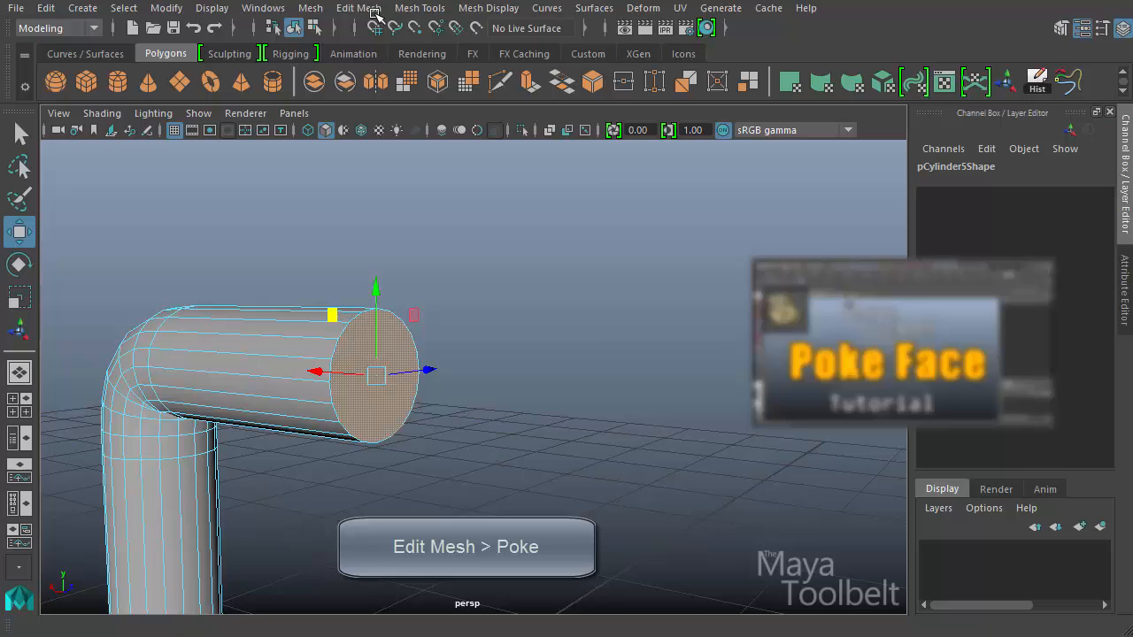
click(368, 11)
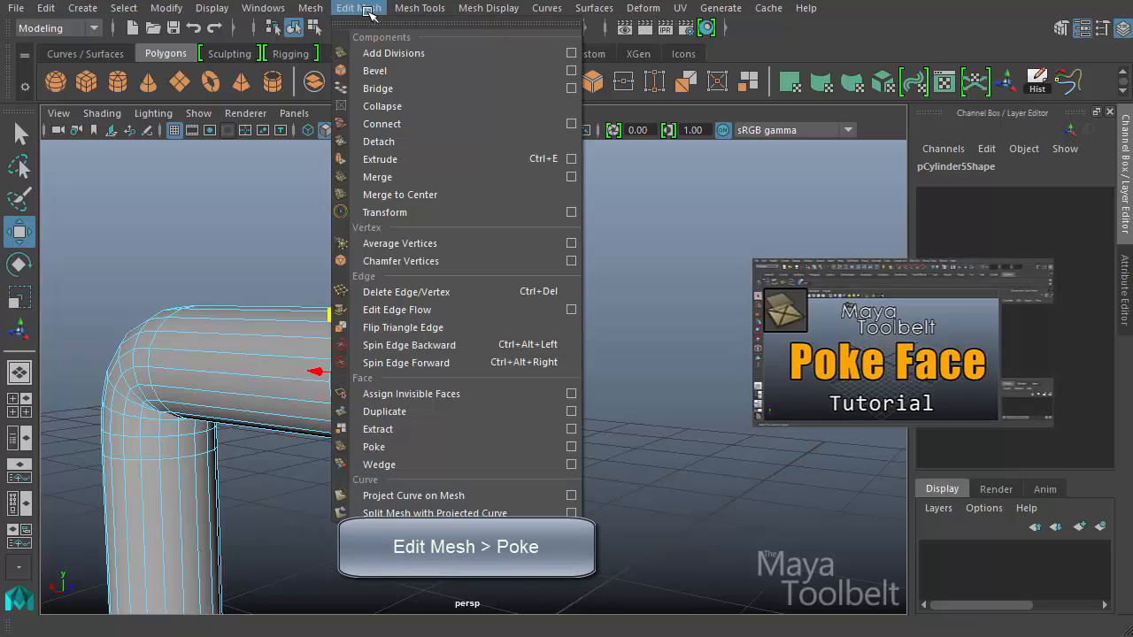
click(390, 446)
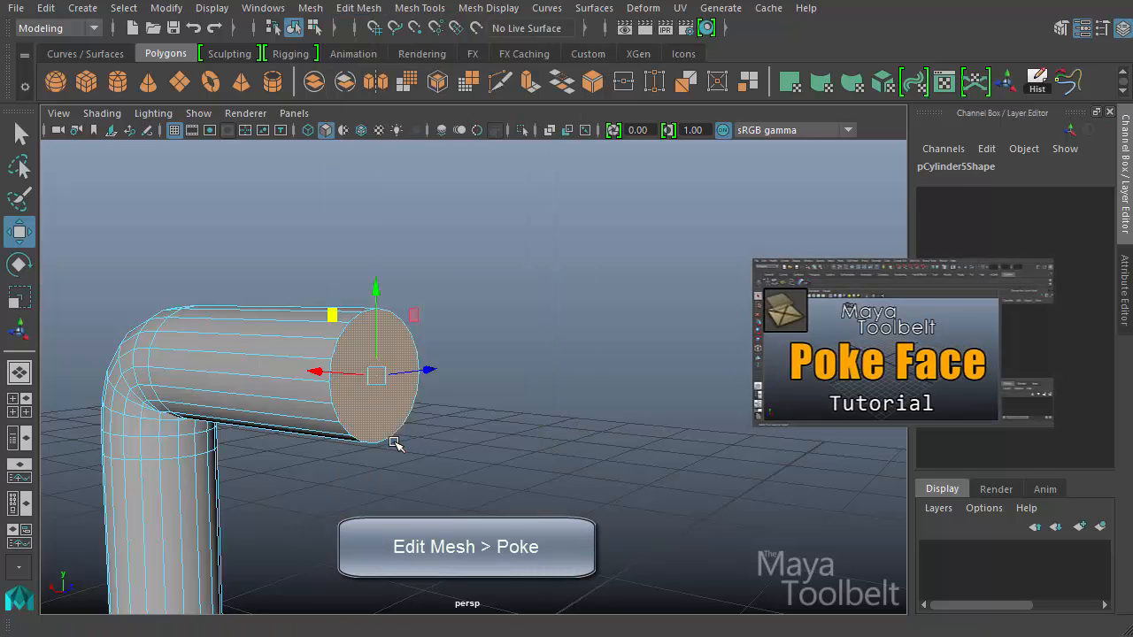
key(w)
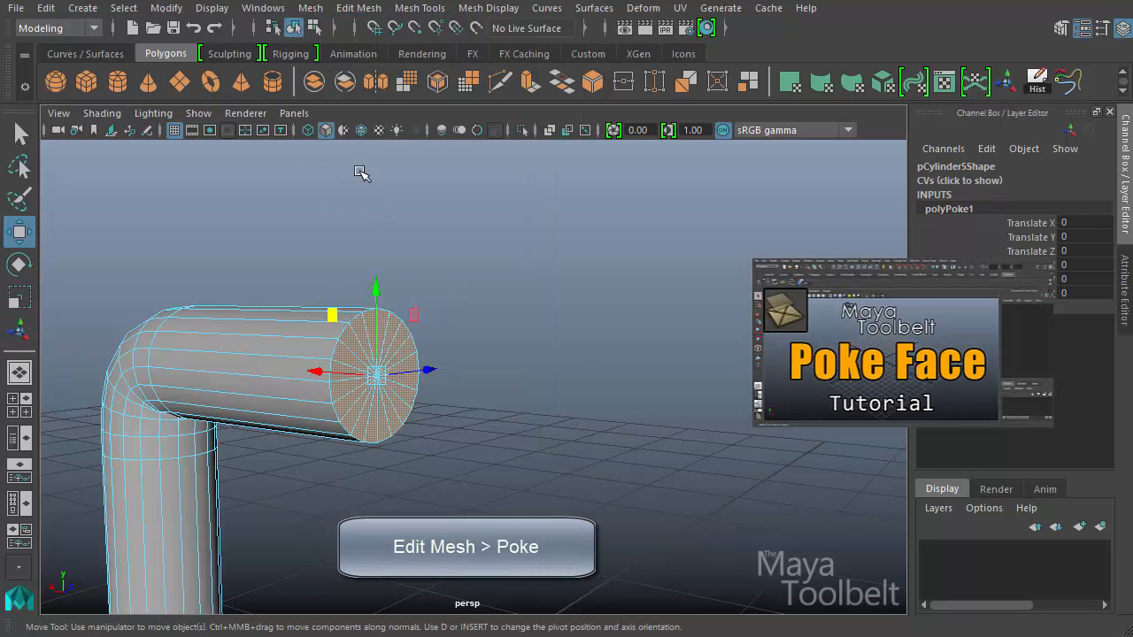
- Return the crank to object mode and show the hidden box and sphere again
click(295, 29)
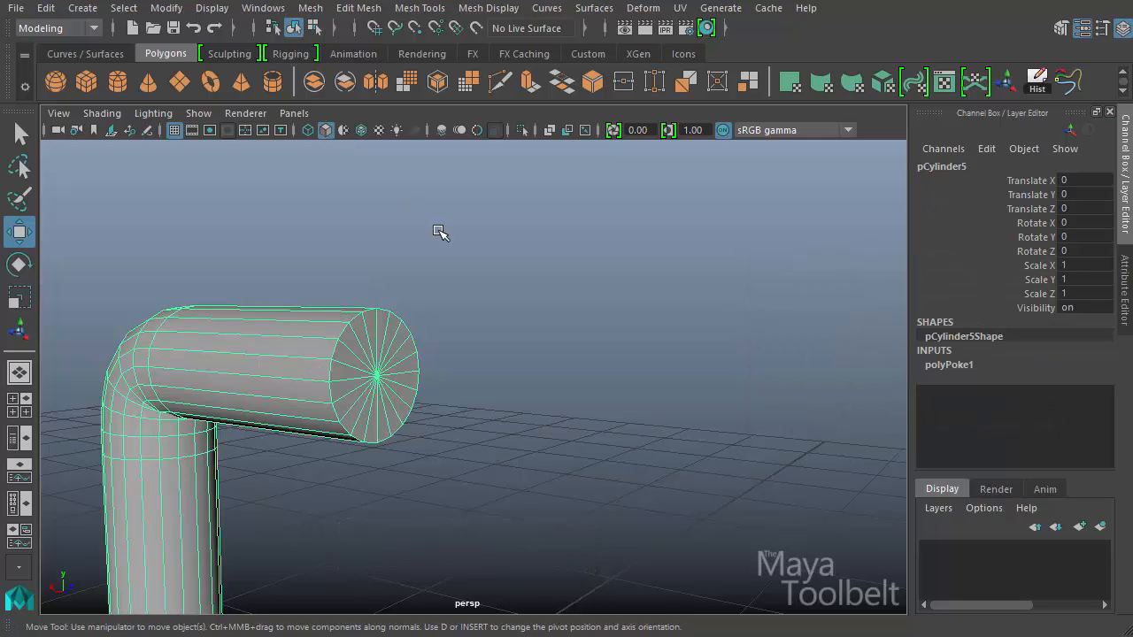
click(440, 230)
click(405, 394)
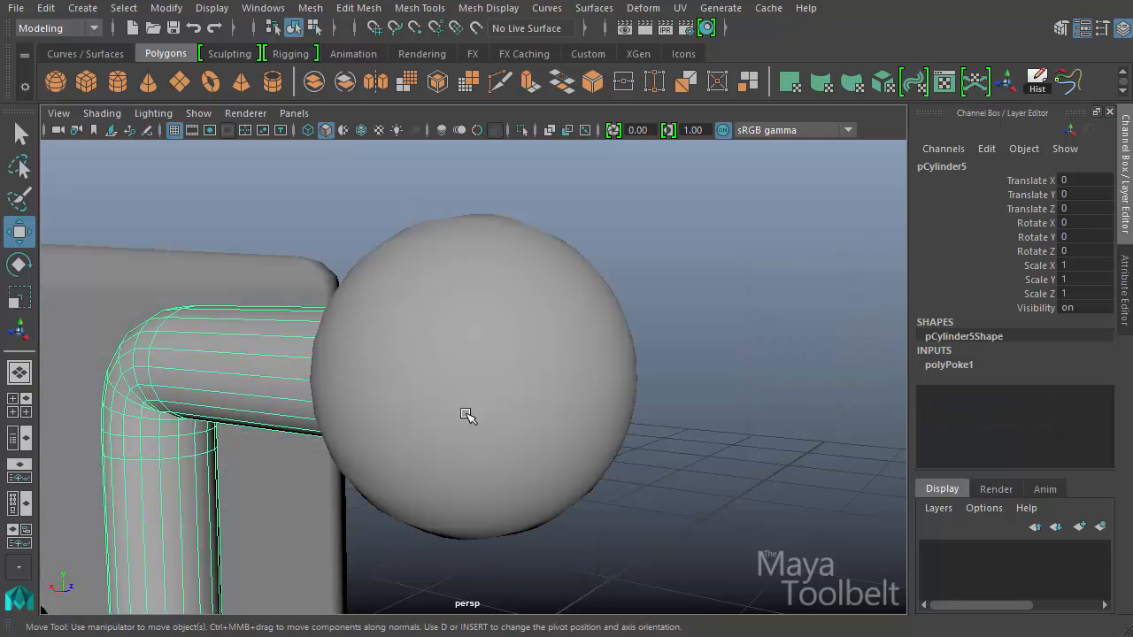
- Snap the sphere to the crank end's centre vertex, then slide it outward along X to about Translate X -2.196
click(466, 415)
alt+drag(465, 415, 514, 433)
key(4)
key(v)
drag(479, 379, 354, 378)
mouse_move(513, 422)
alt+mouse_down()
mouse_move(394, 413)
mouse_move(493, 461)
mouse_move(534, 451)
alt+mouse_up()
key(5)
drag(259, 384, 395, 402)
alt+drag(505, 445, 478, 389)
scroll(478, 389, down, 5)
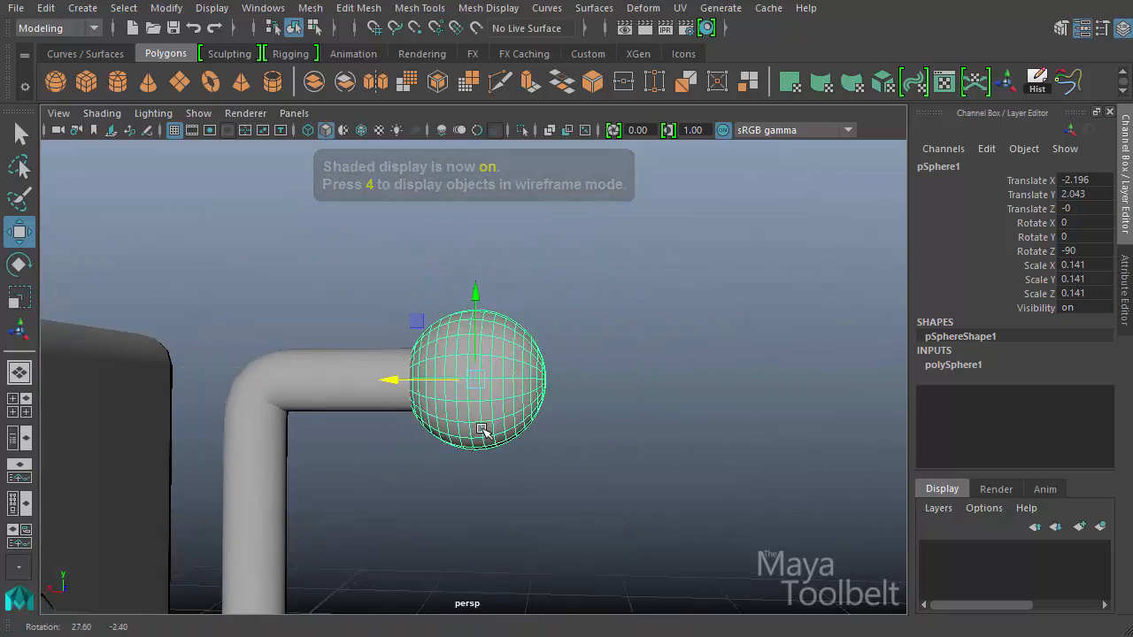
- Examine how the ball knob and crank sit against the side of the box
alt+drag(397, 386, 537, 457)
click(336, 405)
alt+drag(593, 482, 566, 421)
alt+right_drag(495, 420, 298, 413)
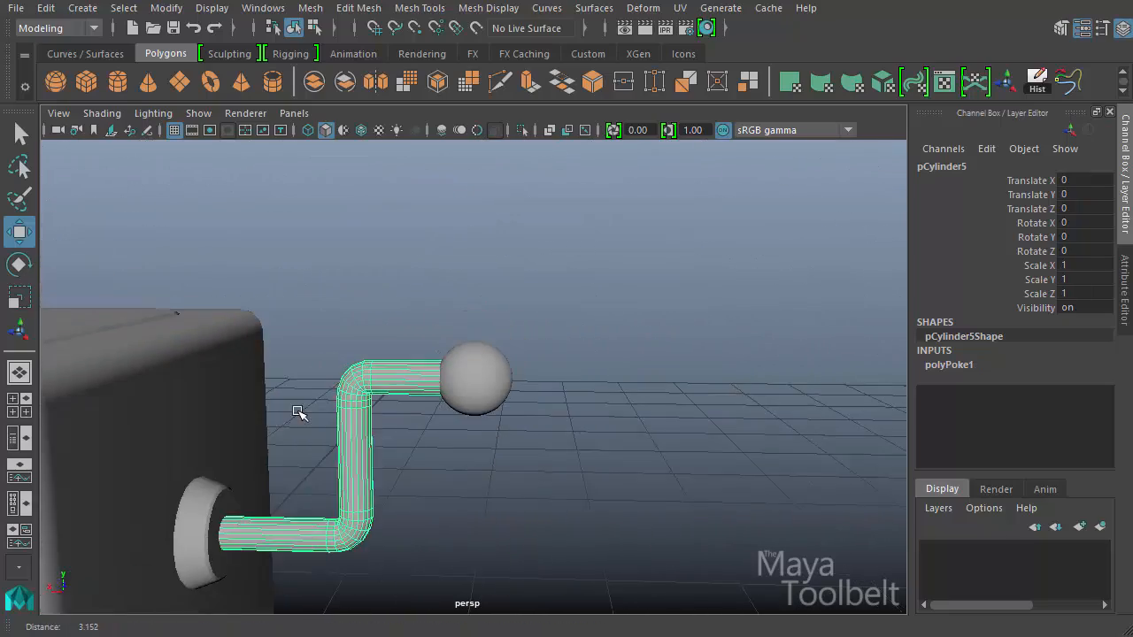
alt+drag(514, 522, 544, 476)
click(545, 476)
alt+middle_drag(613, 450, 631, 441)
alt+right_drag(631, 440, 505, 435)
alt+drag(505, 434, 421, 368)
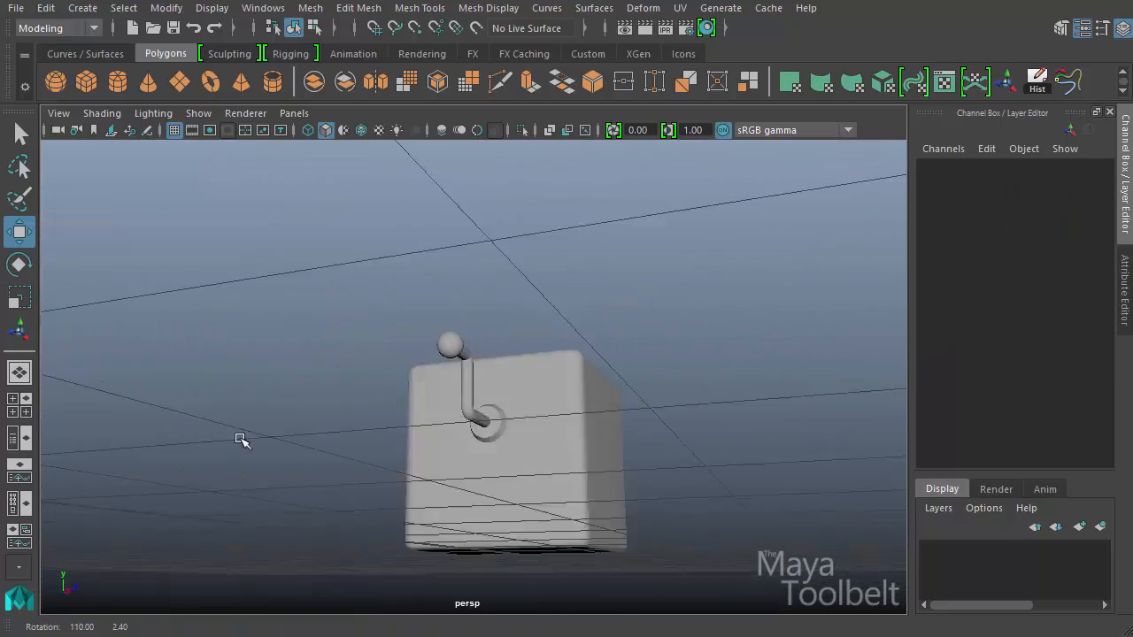
- Try swinging the lid open to -75 degrees about X and undo the rotation
click(538, 307)
key(e)
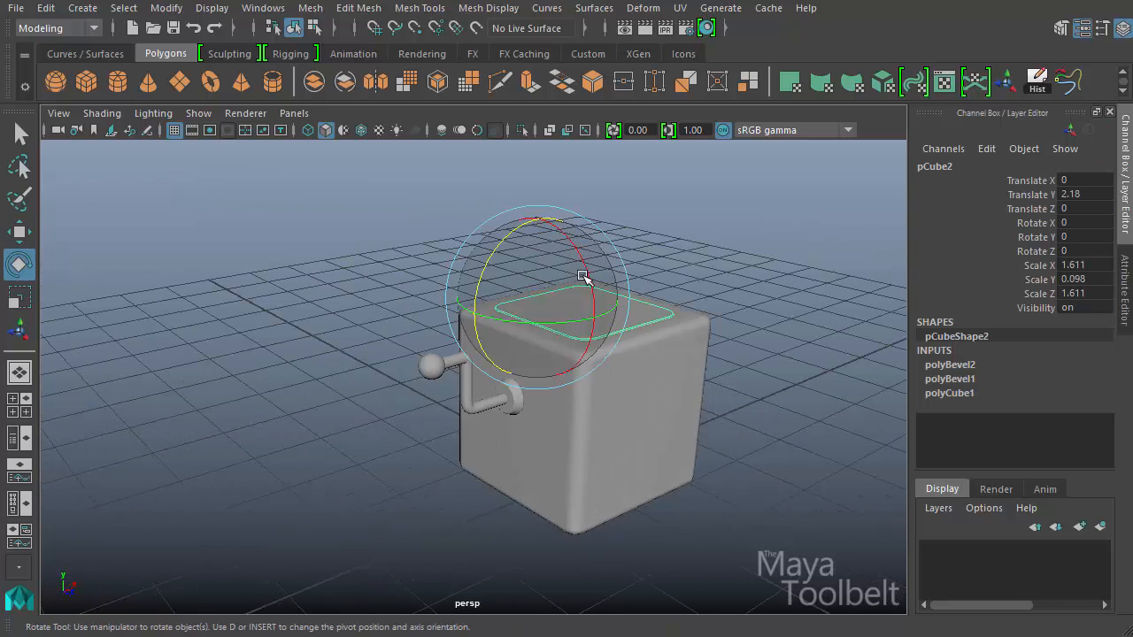
drag(581, 276, 525, 177)
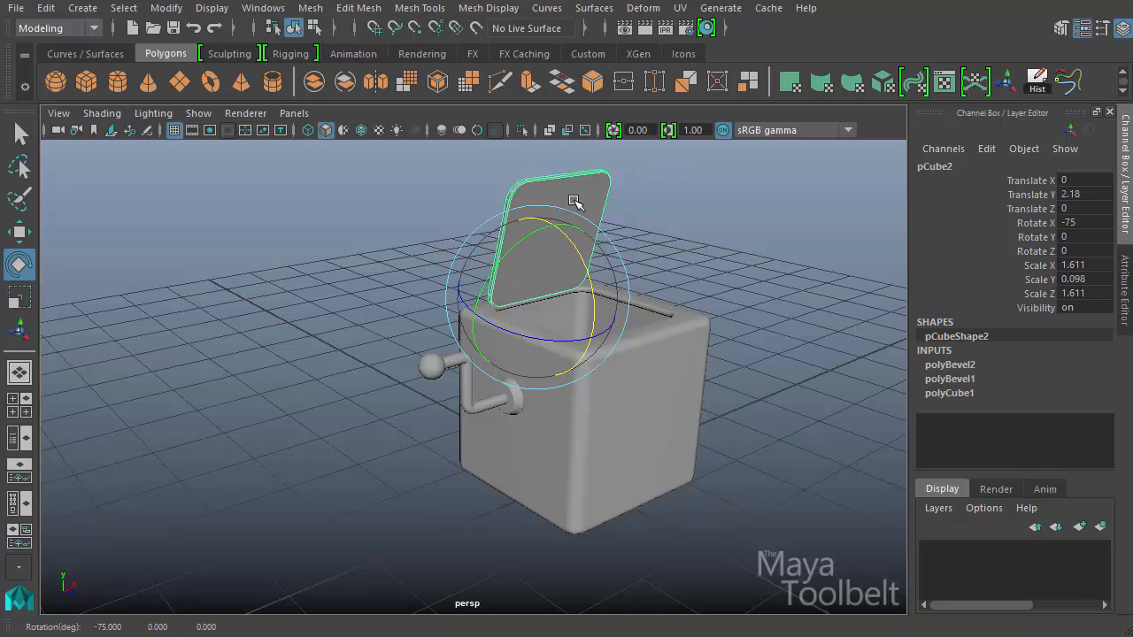
key(ctrl+z)
- Examine the closed box with its lid, socket and crank from several sides
alt+drag(762, 472, 670, 442)
key(w)
click(486, 419)
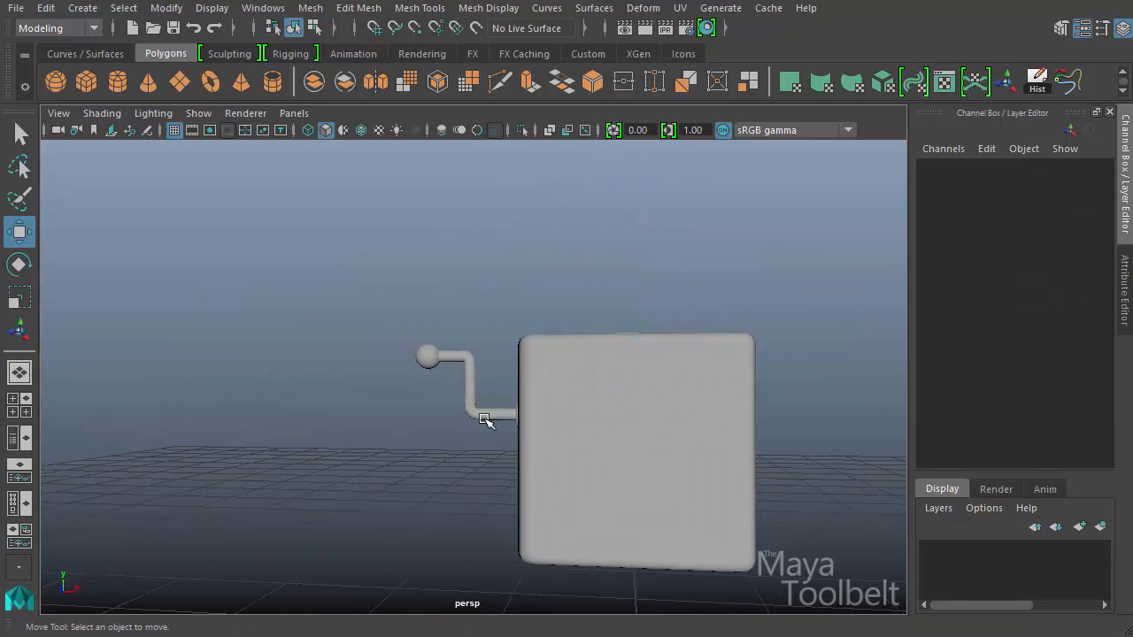
alt+drag(487, 419, 624, 437)
alt+middle_drag(623, 437, 475, 438)
alt+drag(504, 453, 428, 439)
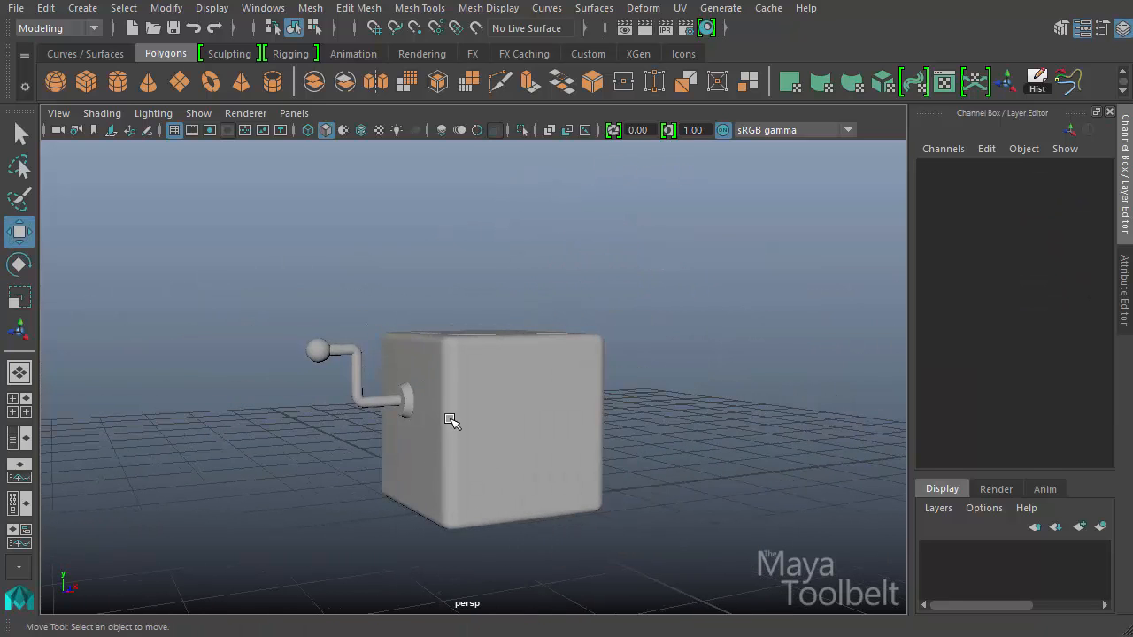
alt+drag(462, 367, 485, 410)
alt+middle_drag(506, 405, 487, 444)
alt+drag(485, 443, 525, 434)
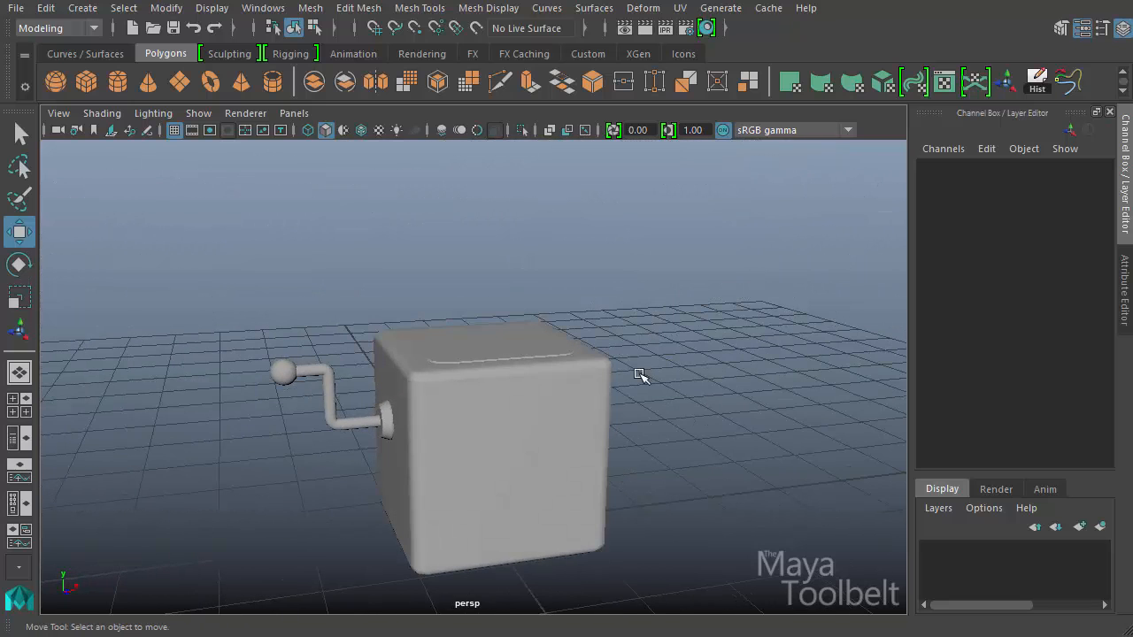
mouse_move(502, 417)
alt+mouse_down()
mouse_move(550, 398)
mouse_move(519, 431)
alt+mouse_up()
- Rotate the lid open about X around its rear hinge edge and deselect it
click(483, 346)
key(e)
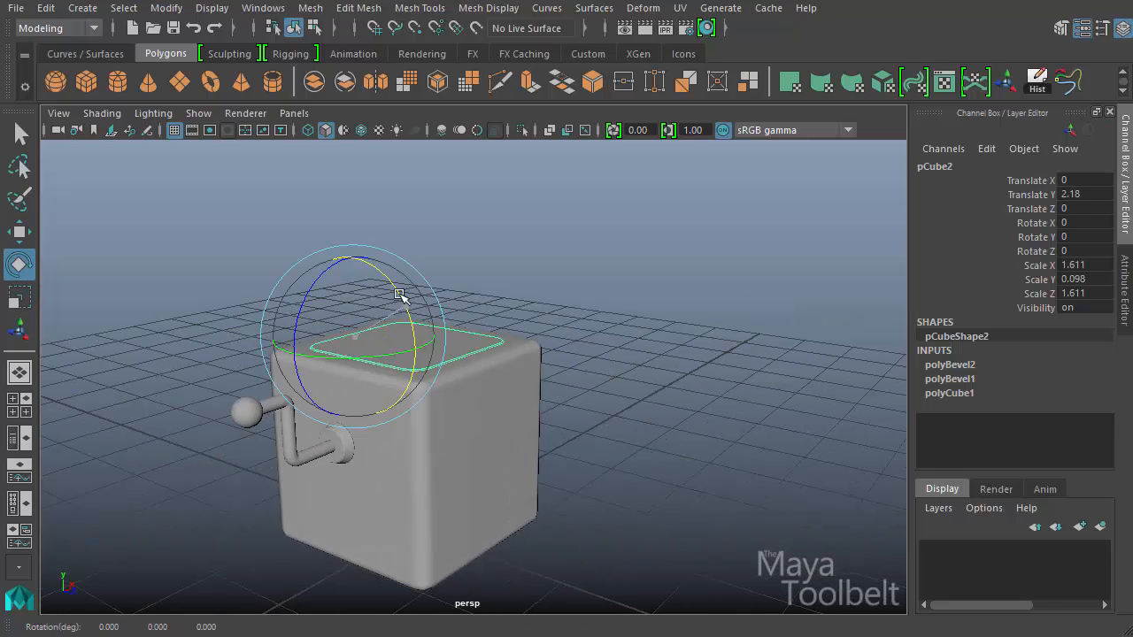
drag(399, 294, 303, 190)
alt+drag(471, 302, 575, 306)
key(w)
click(612, 363)
- Create a polygon cylinder at the box's centre and raise it to about Translate Y 1.934
mouse_move(612, 364)
alt+mouse_down()
mouse_move(466, 390)
mouse_move(515, 416)
mouse_move(487, 425)
mouse_move(508, 417)
mouse_move(508, 399)
mouse_move(566, 382)
mouse_move(552, 369)
mouse_move(628, 370)
alt+mouse_up()
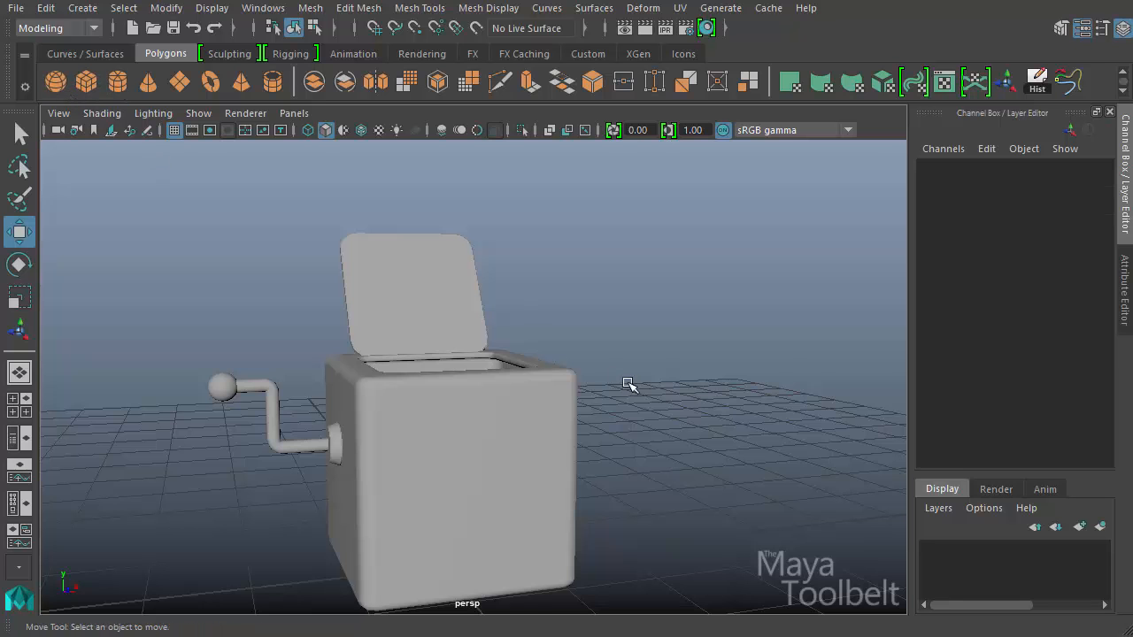
mouse_move(627, 383)
alt+mouse_down()
mouse_move(632, 460)
mouse_move(625, 403)
alt+mouse_up()
drag(447, 439, 432, 275)
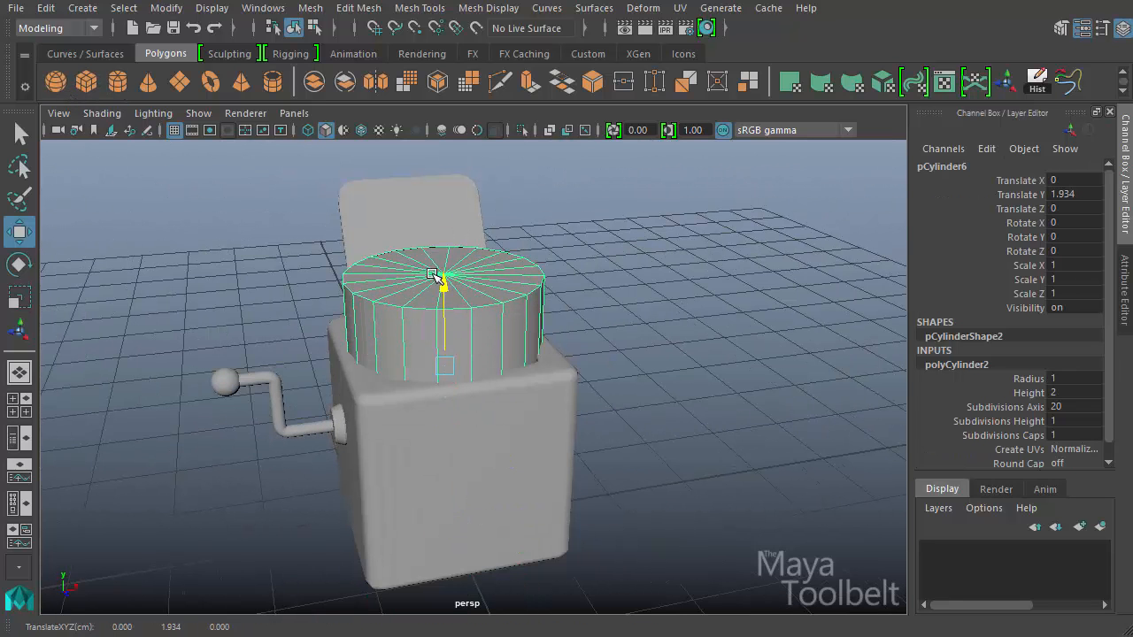
- Scale the cylinder down in X and Z to about 0.278 and set its Subdivisions Caps to 0
key(r)
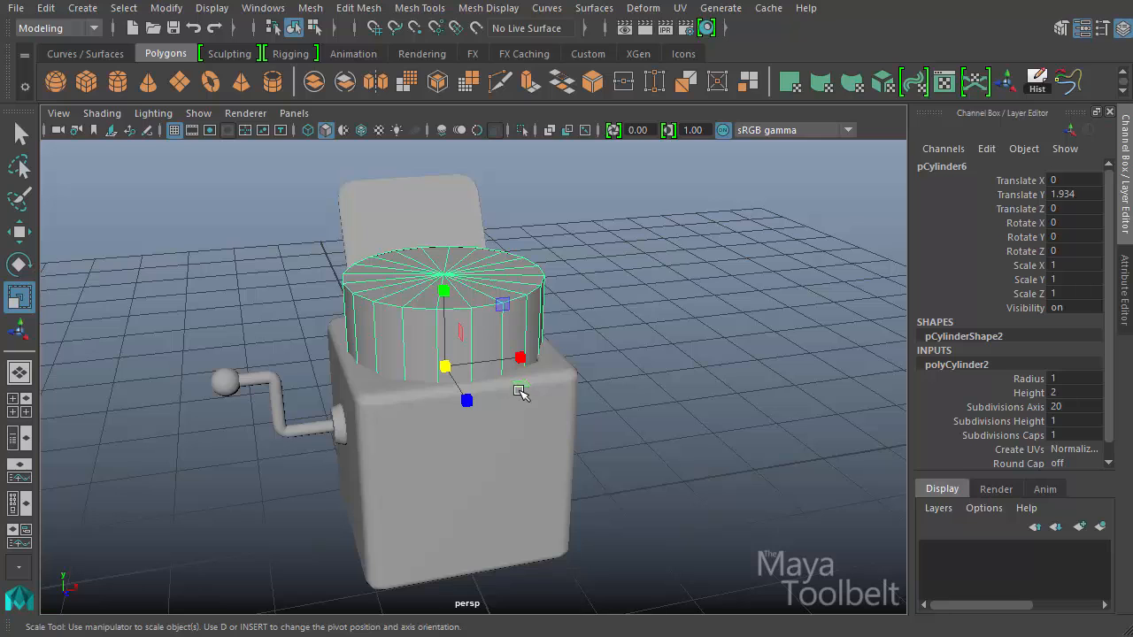
drag(518, 384, 650, 345)
key(w)
click(1000, 434)
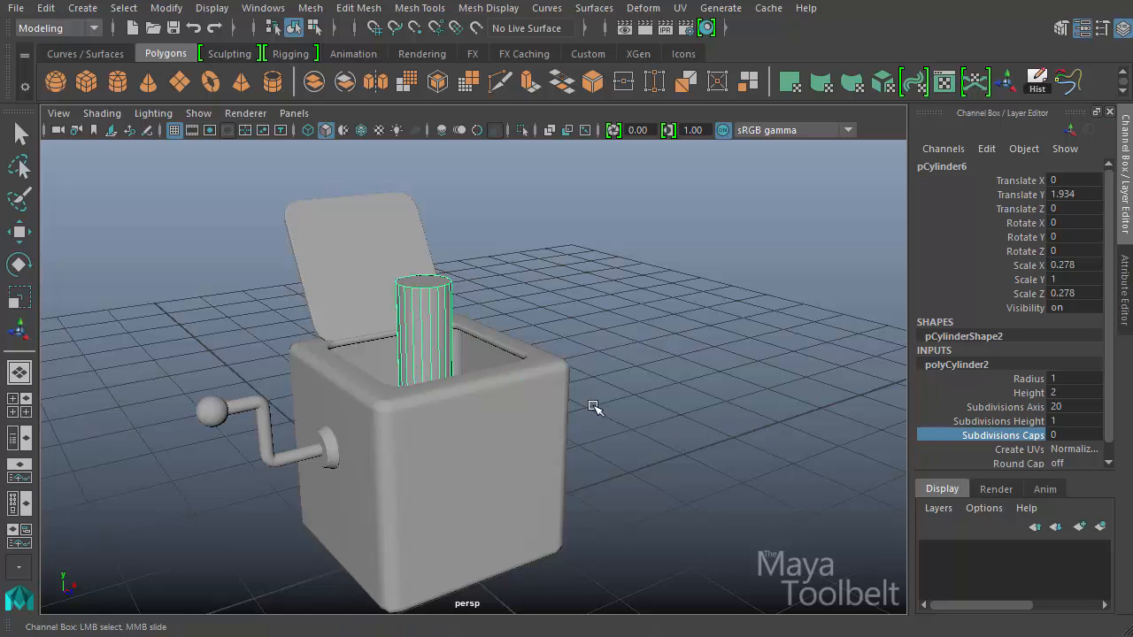
- Raise the cylinder to about Translate Y 2.694 and set its Subdivisions Height to 32
alt+drag(589, 385, 436, 224)
key(w)
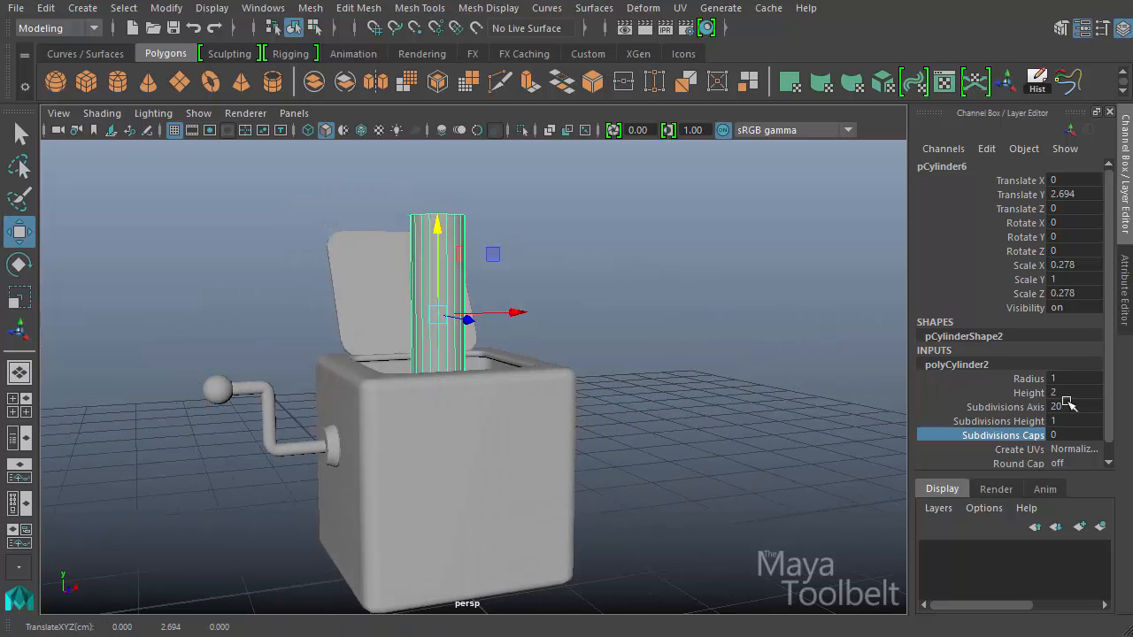
click(1006, 420)
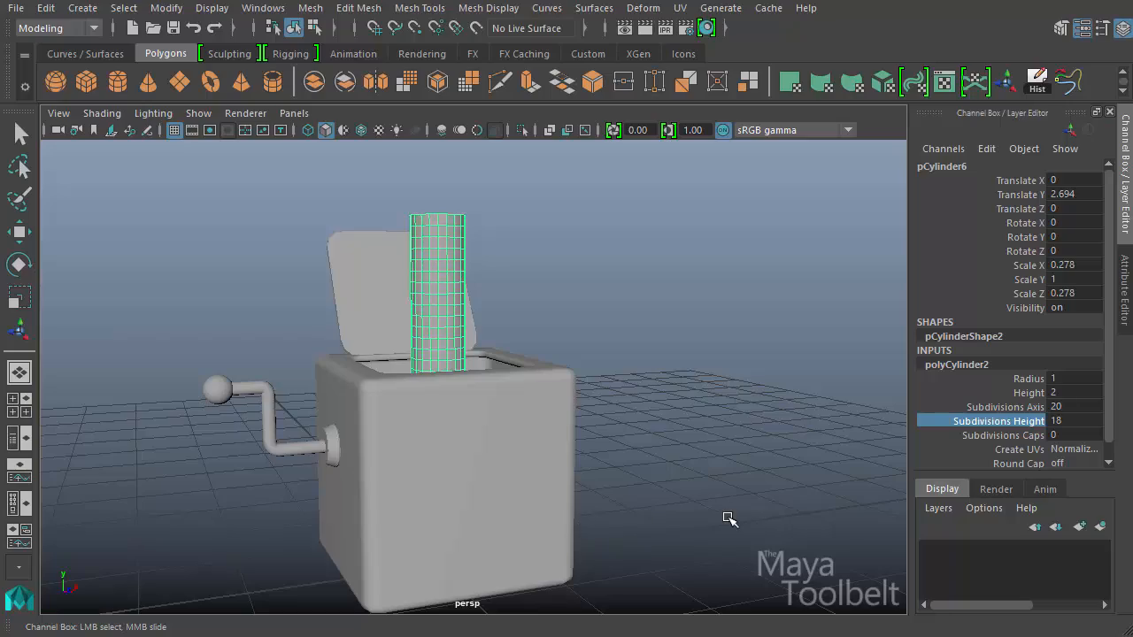
alt+drag(681, 426, 475, 442)
alt+right_drag(475, 442, 675, 458)
middle_drag(681, 460, 803, 476)
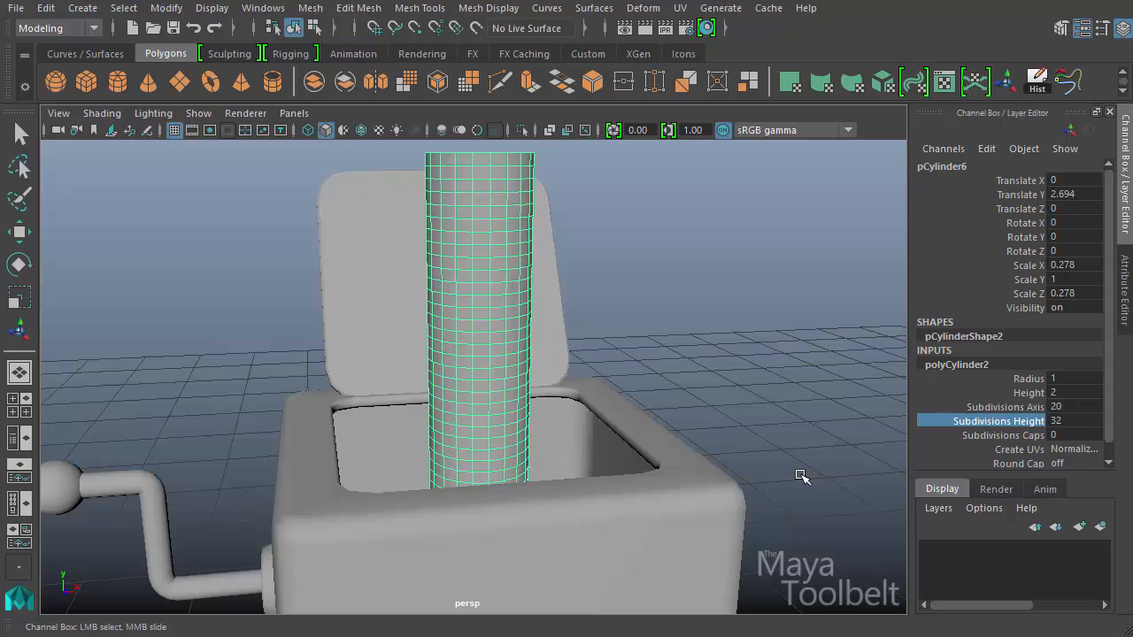
alt+drag(720, 377, 752, 387)
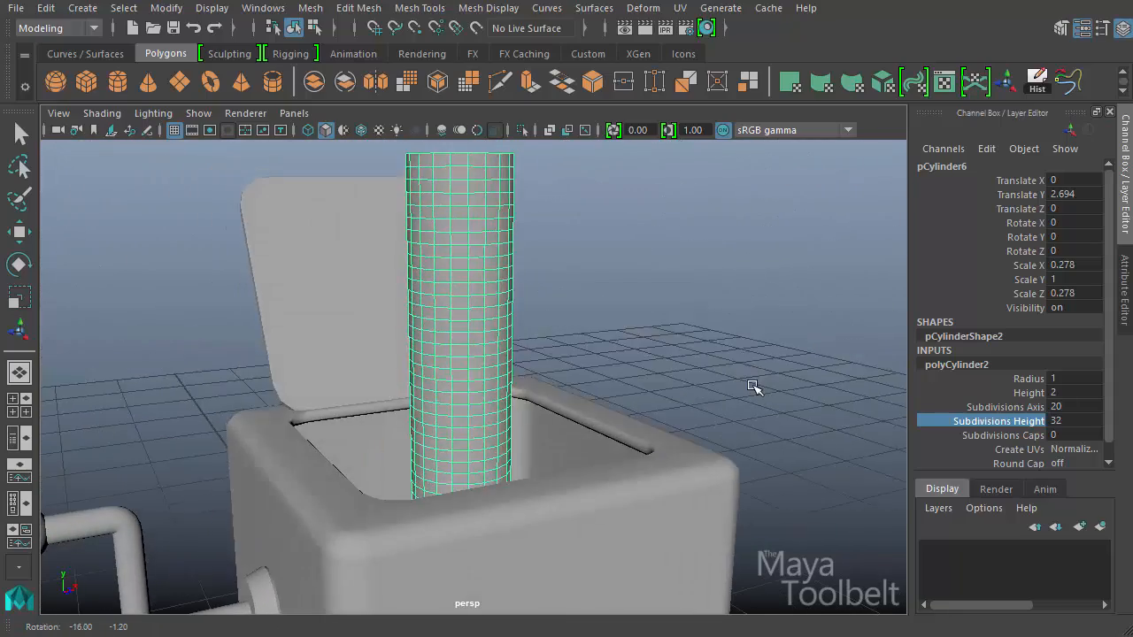
- Lower the cylinder to about Translate Y 2.332 and stretch it to about 1.692 in Scale Y
alt+right_drag(753, 386, 631, 354)
key(w)
drag(465, 277, 467, 331)
key(r)
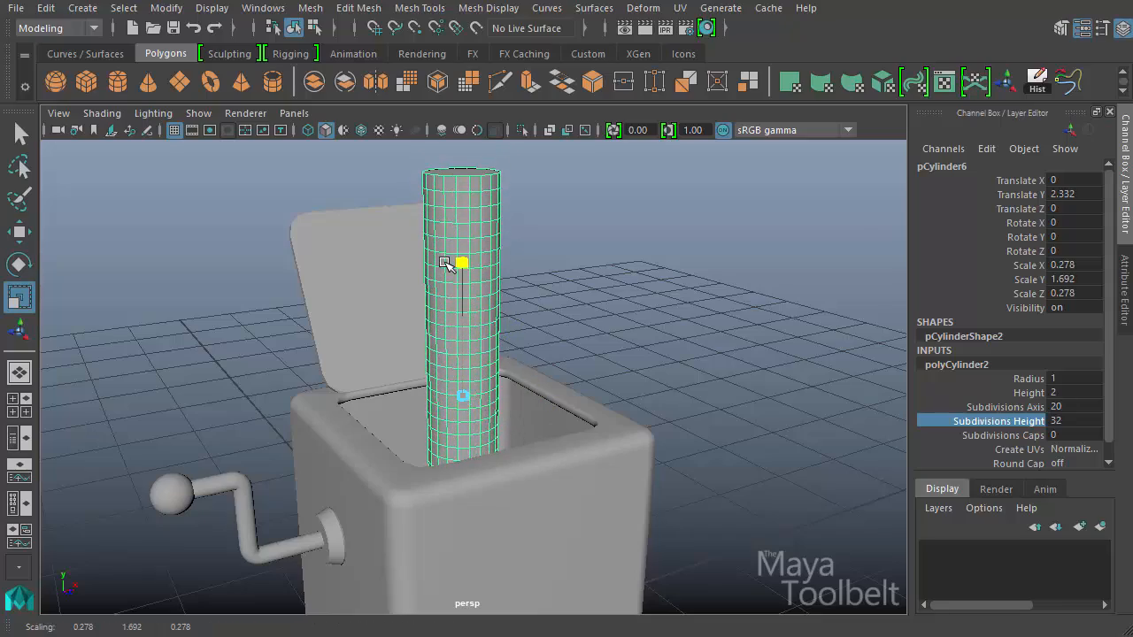
alt+drag(444, 263, 501, 253)
- Select every other horizontal edge loop down the cylinder and scale the loops inward to form accordion folds
key(e)
alt+middle_drag(501, 253, 519, 321)
key(w)
alt+drag(503, 351, 486, 304)
right_drag(483, 303, 488, 254)
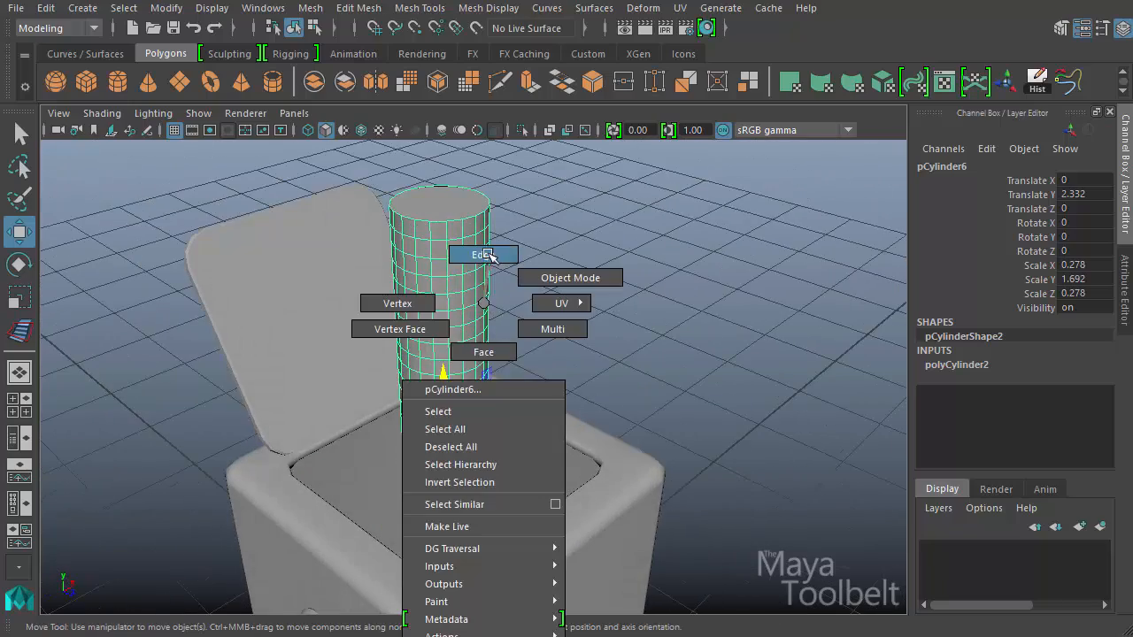
alt+drag(487, 254, 469, 222)
click(451, 221)
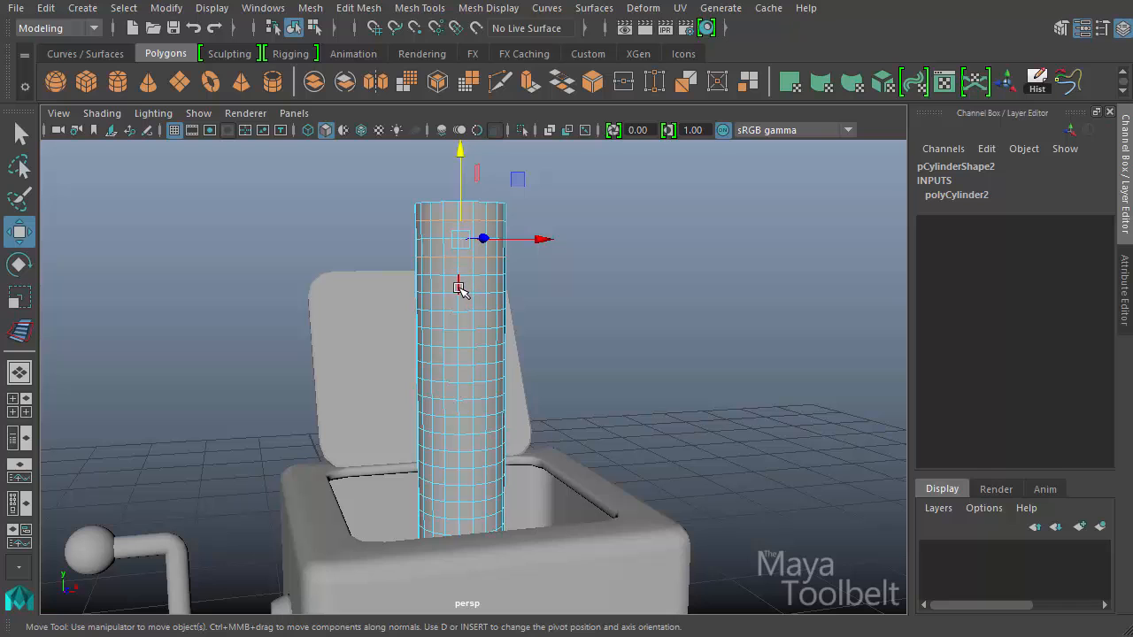
alt+drag(394, 337, 453, 320)
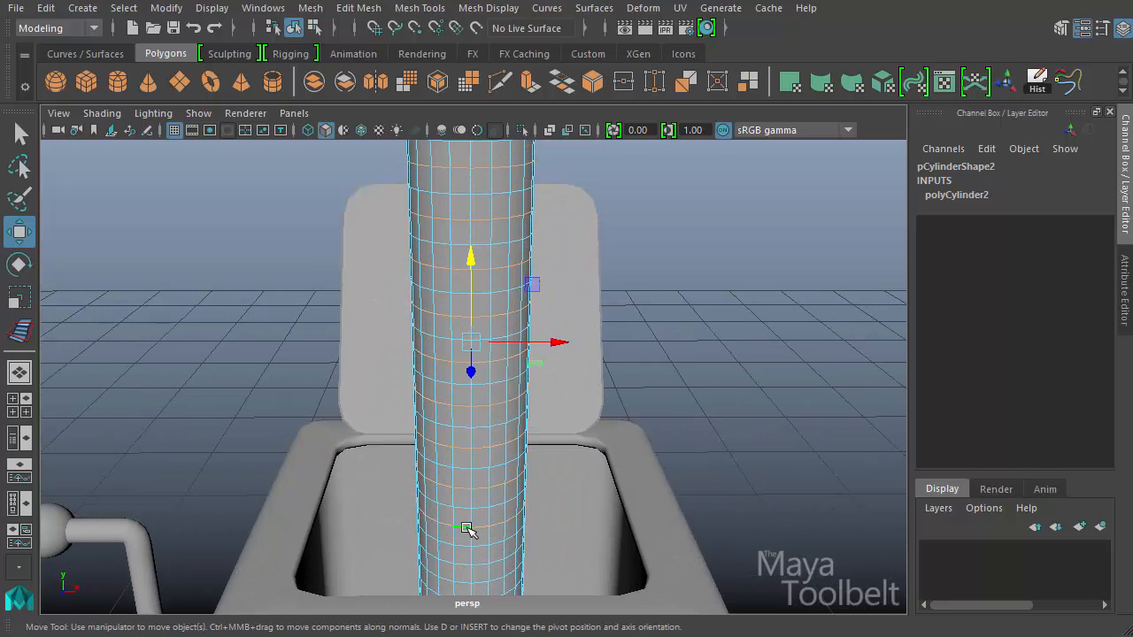
alt+drag(440, 589, 455, 534)
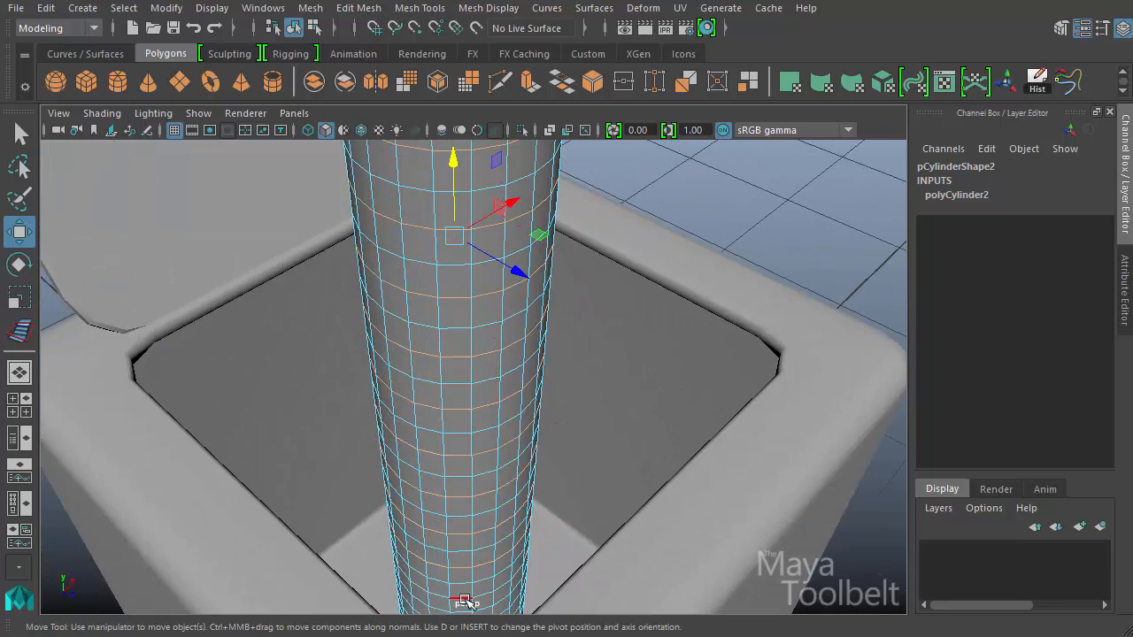
alt+drag(463, 601, 623, 403)
key(r)
middle_drag(623, 402, 600, 402)
key(w)
- Add the remaining outward edge loops along the accordion tube to the selection, down to its lower end inside the box
key(f)
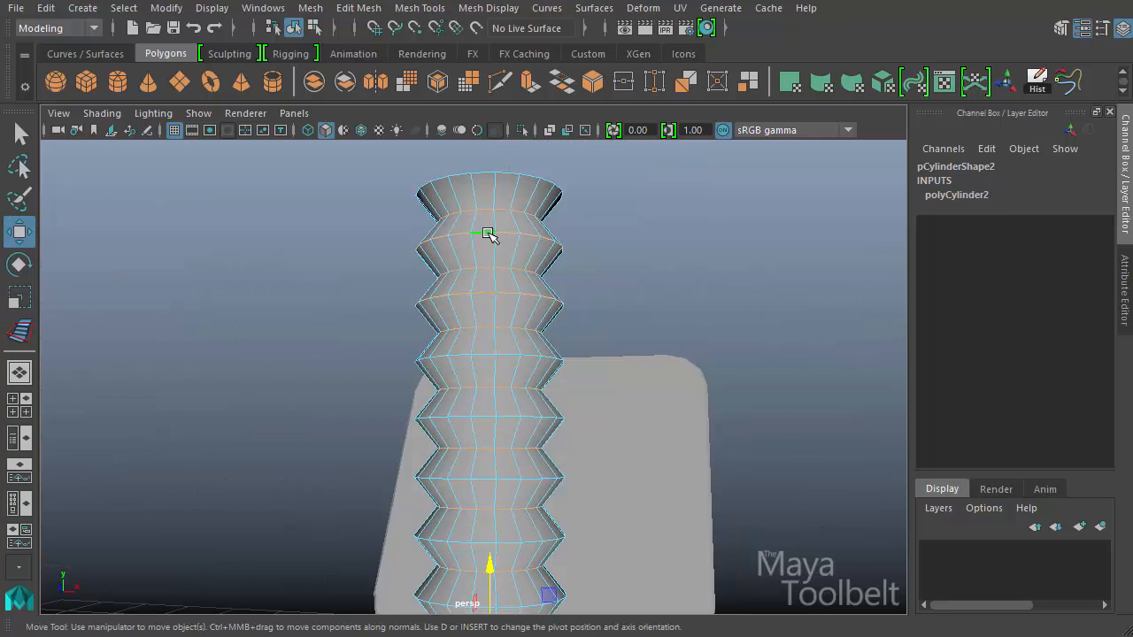
alt+drag(564, 303, 521, 228)
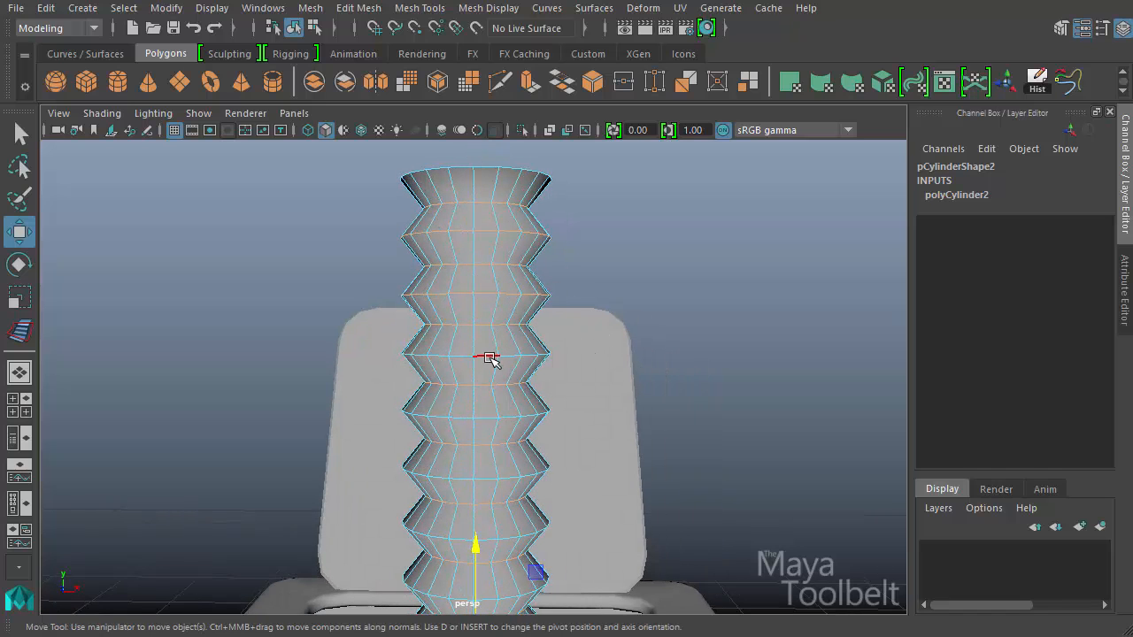
alt+drag(515, 537, 784, 334)
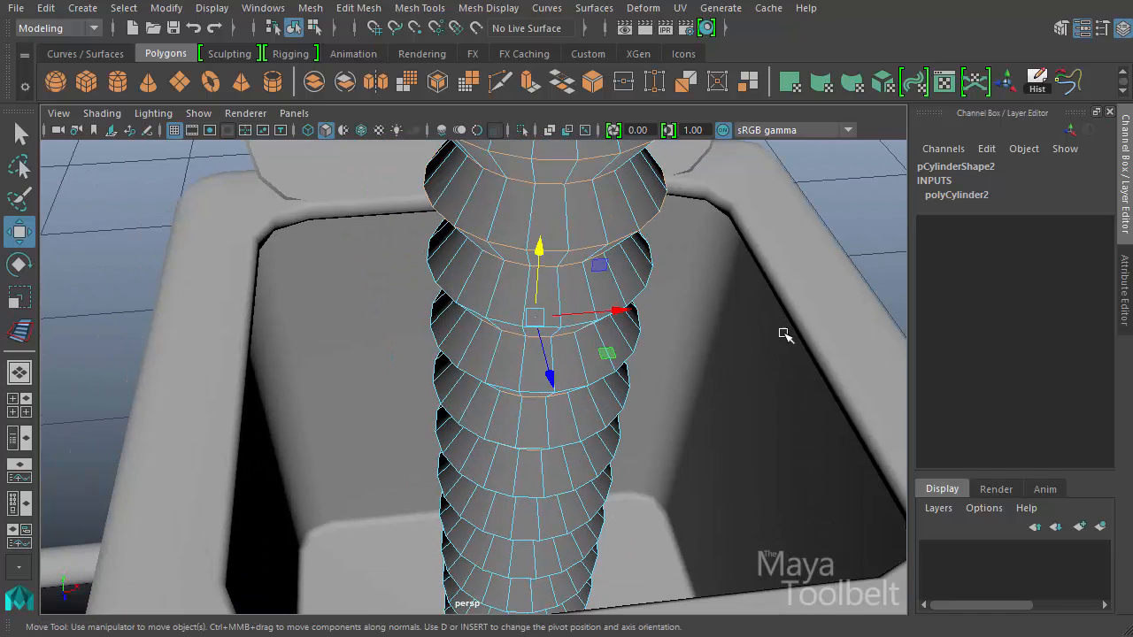
alt+middle_drag(584, 524, 596, 397)
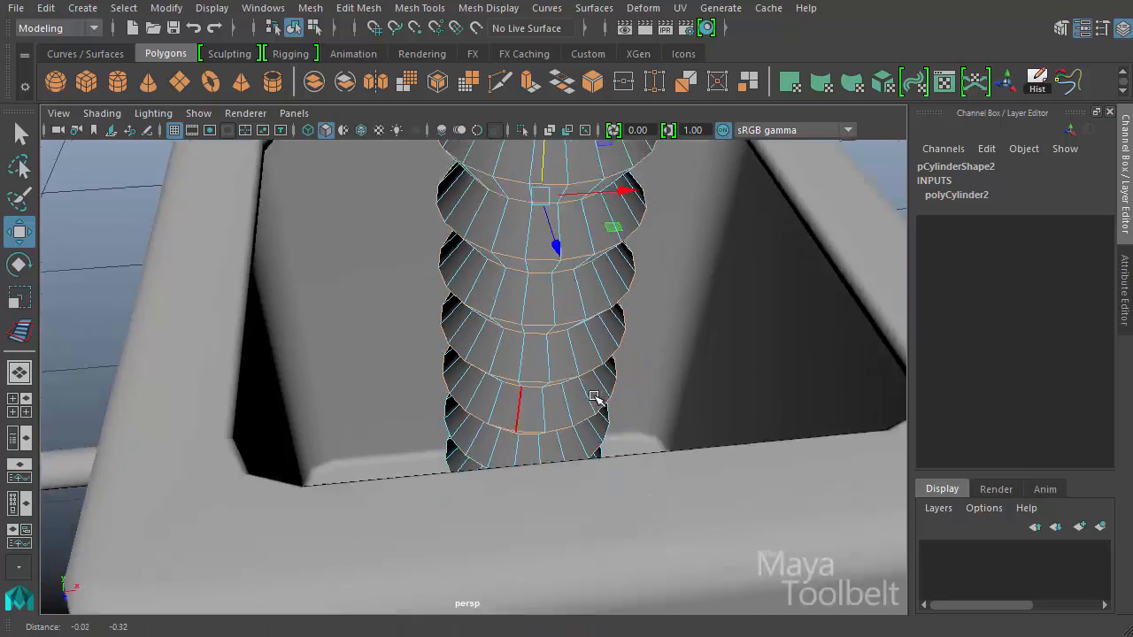
alt+drag(597, 398, 422, 416)
alt+drag(396, 463, 434, 467)
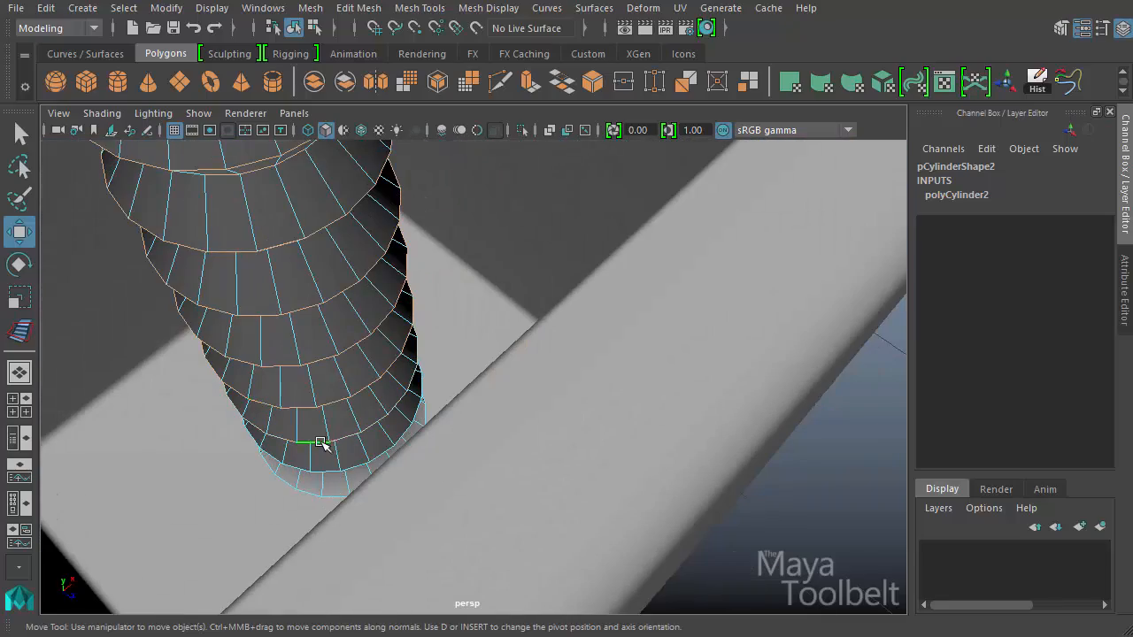
alt+drag(323, 448, 528, 420)
alt+right_drag(528, 420, 646, 372)
alt+drag(646, 373, 592, 309)
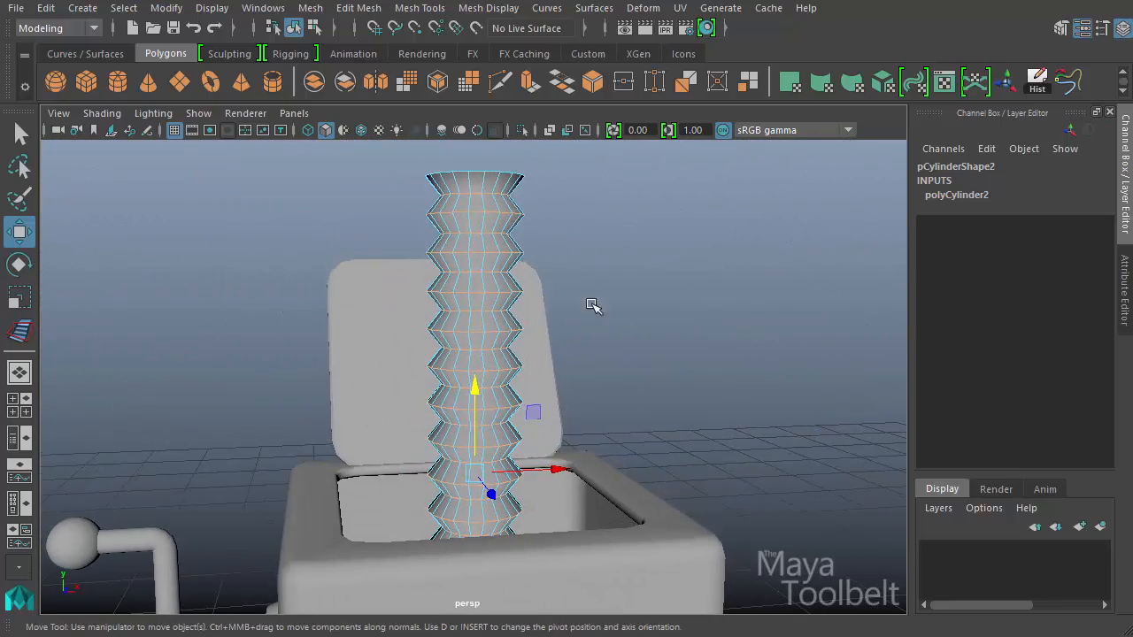
- Bevel the selected edge loops of the accordion tube with a Fraction of 0.3 and 1 segment
click(357, 7)
click(372, 66)
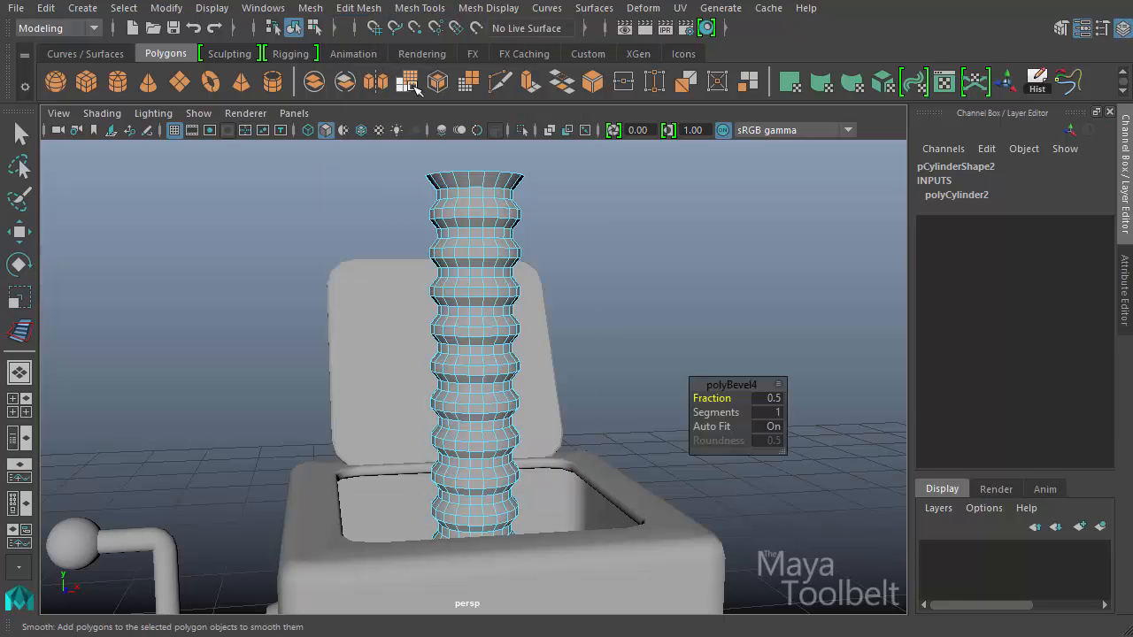
alt+drag(543, 277, 566, 286)
alt+right_drag(566, 286, 690, 398)
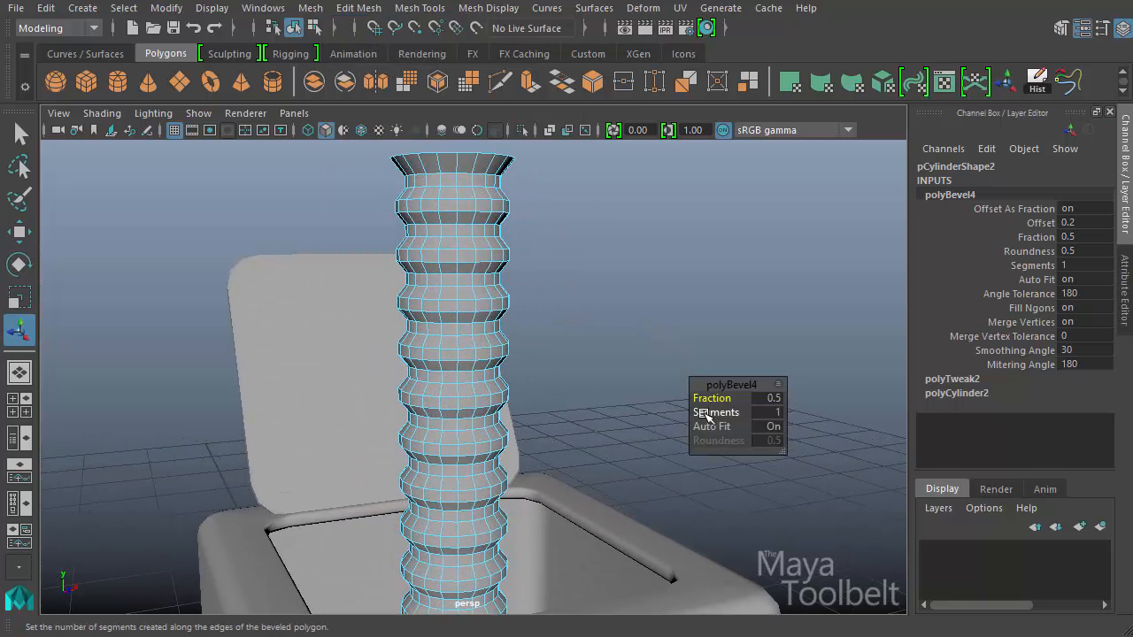
drag(711, 399, 700, 400)
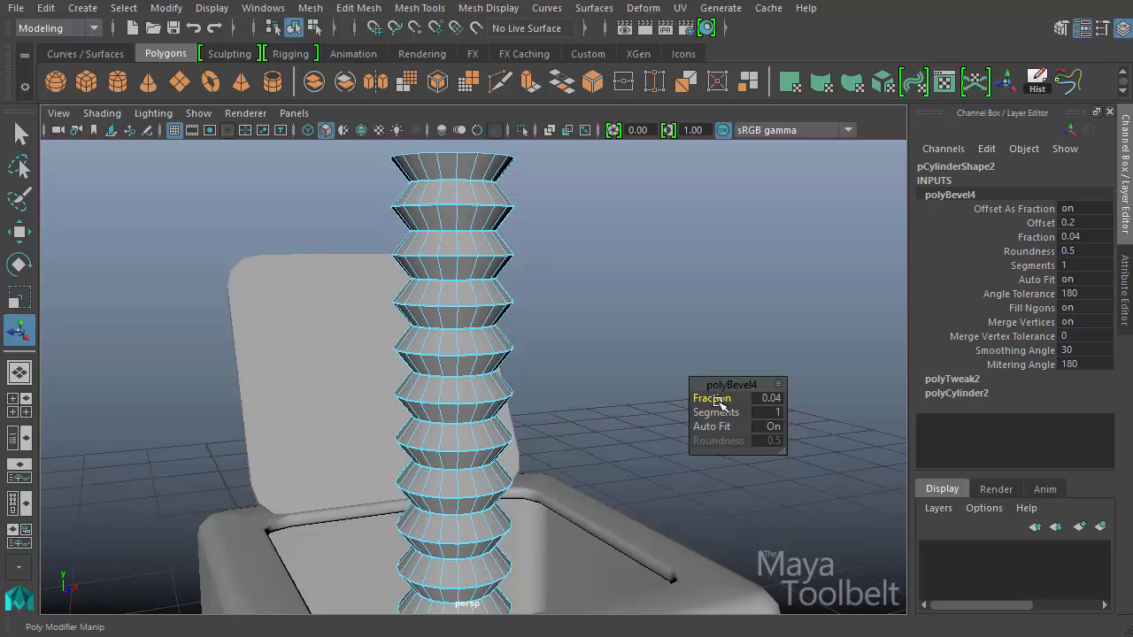
drag(716, 400, 733, 400)
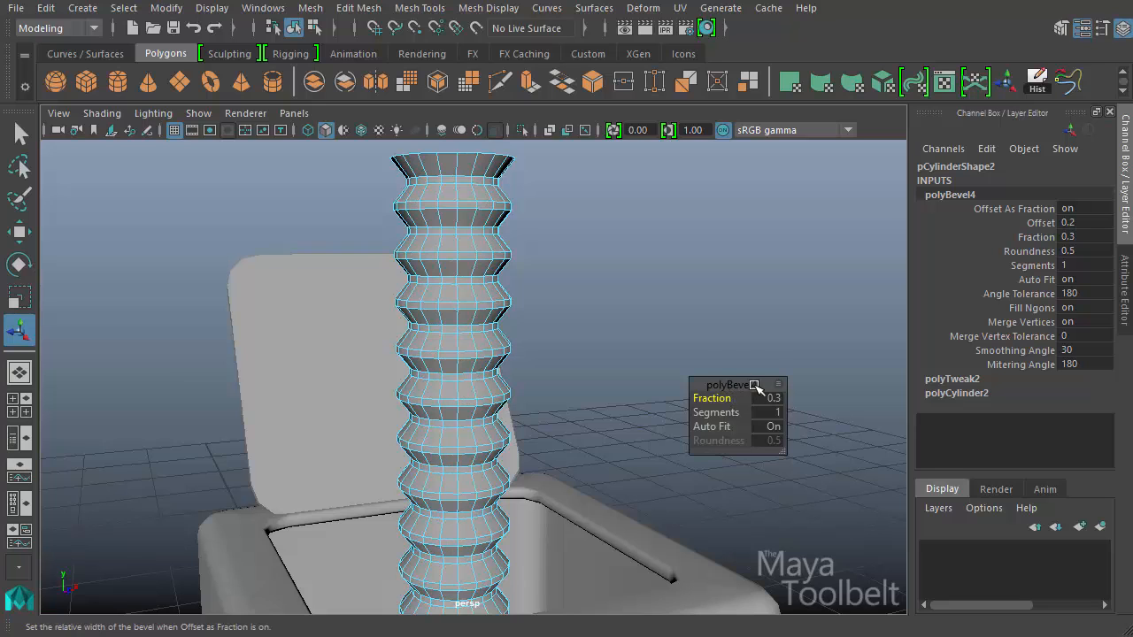
alt+drag(690, 324, 611, 288)
key(w)
alt+drag(680, 296, 745, 328)
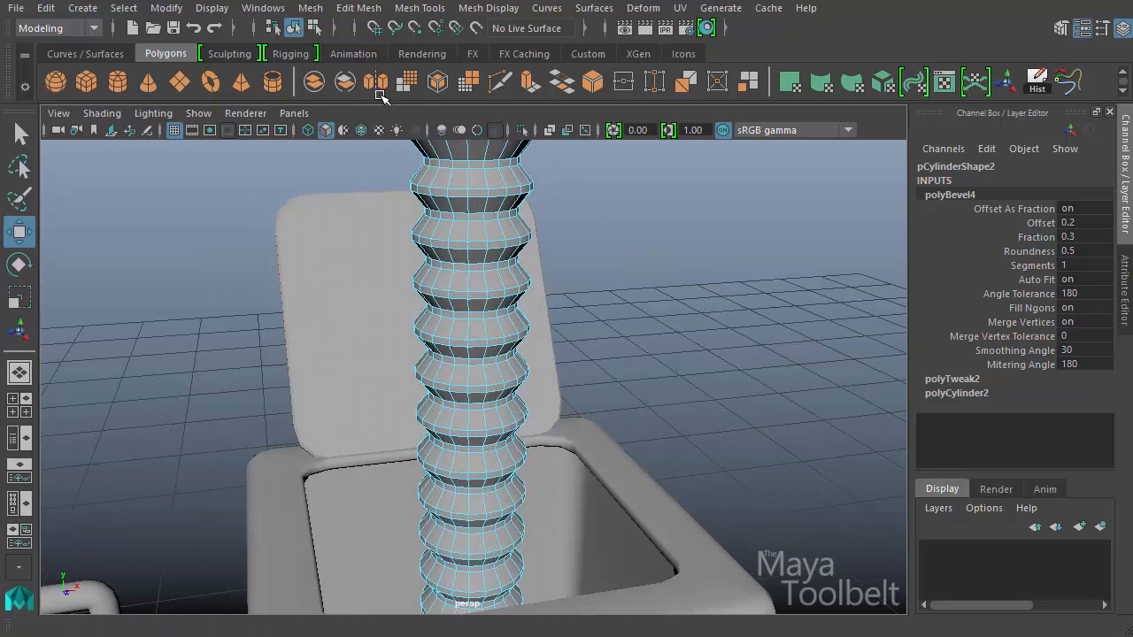
- Return to object selection and soften all edges of the accordion tube
click(295, 28)
click(753, 348)
alt+right_drag(753, 349, 460, 319)
alt+drag(461, 319, 519, 341)
click(484, 327)
click(482, 8)
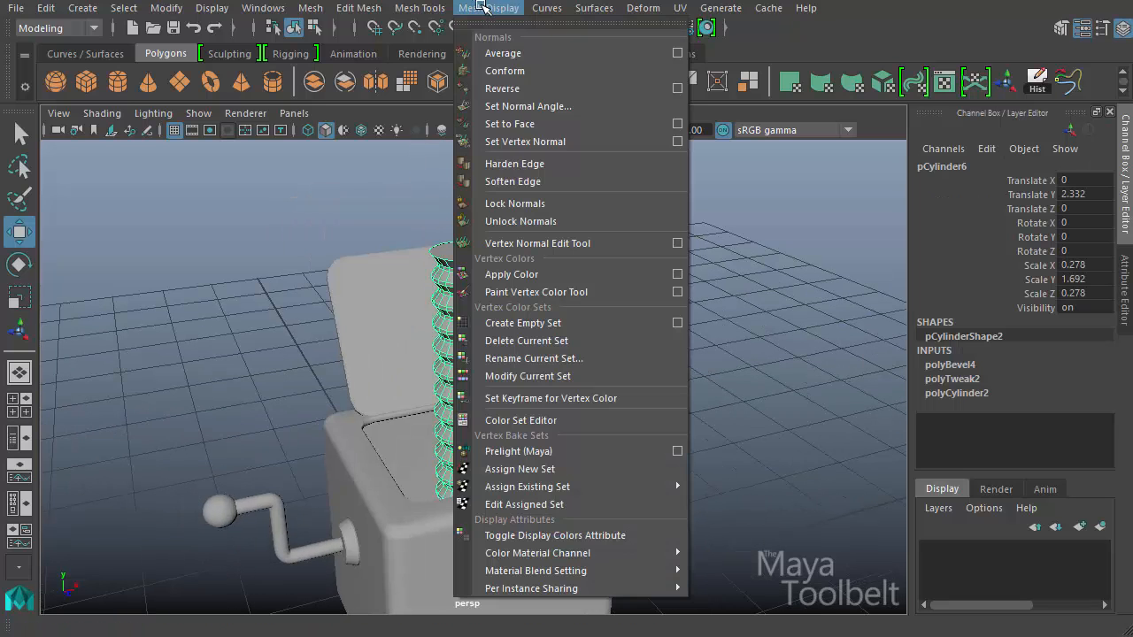
click(513, 182)
click(531, 278)
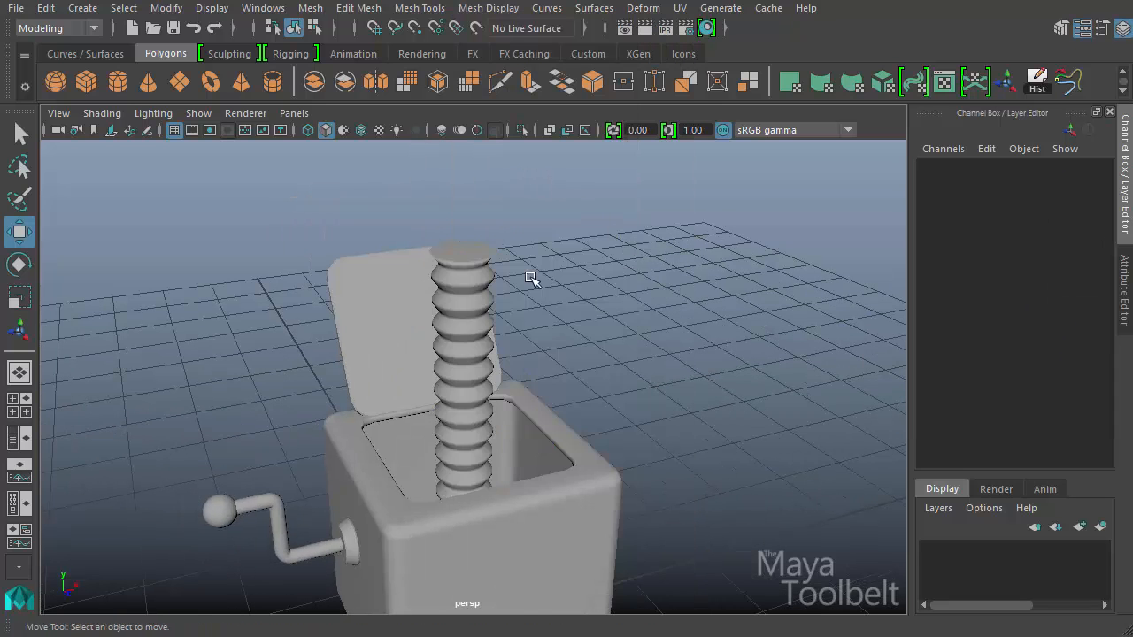
- Move the accordion tube's pivot point down to near its base inside the box
alt+drag(531, 278, 481, 303)
click(481, 306)
alt+drag(561, 374, 615, 364)
key(d)
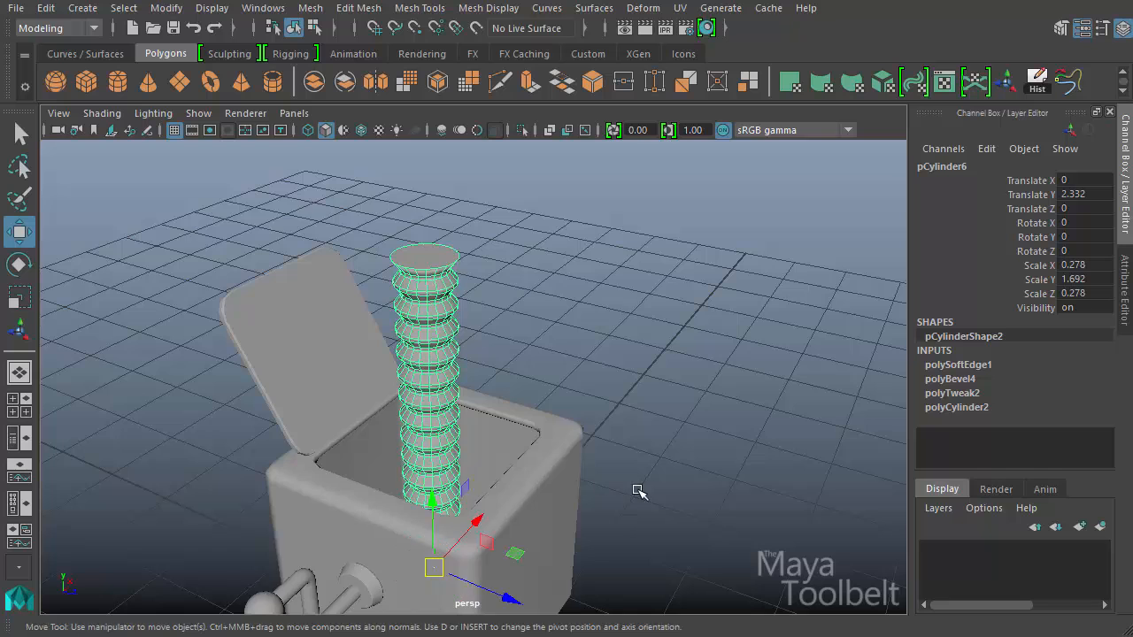
alt+drag(637, 493, 519, 493)
- Try scaling the accordion tube from its pivot near the base
key(r)
alt+drag(650, 481, 482, 507)
alt+drag(482, 507, 715, 403)
key(ctrl+z)
alt+drag(684, 340, 665, 306)
alt+middle_drag(666, 306, 754, 482)
alt+drag(754, 482, 705, 412)
alt+middle_drag(706, 412, 643, 354)
alt+drag(643, 354, 740, 392)
alt+middle_drag(740, 392, 734, 402)
key(w)
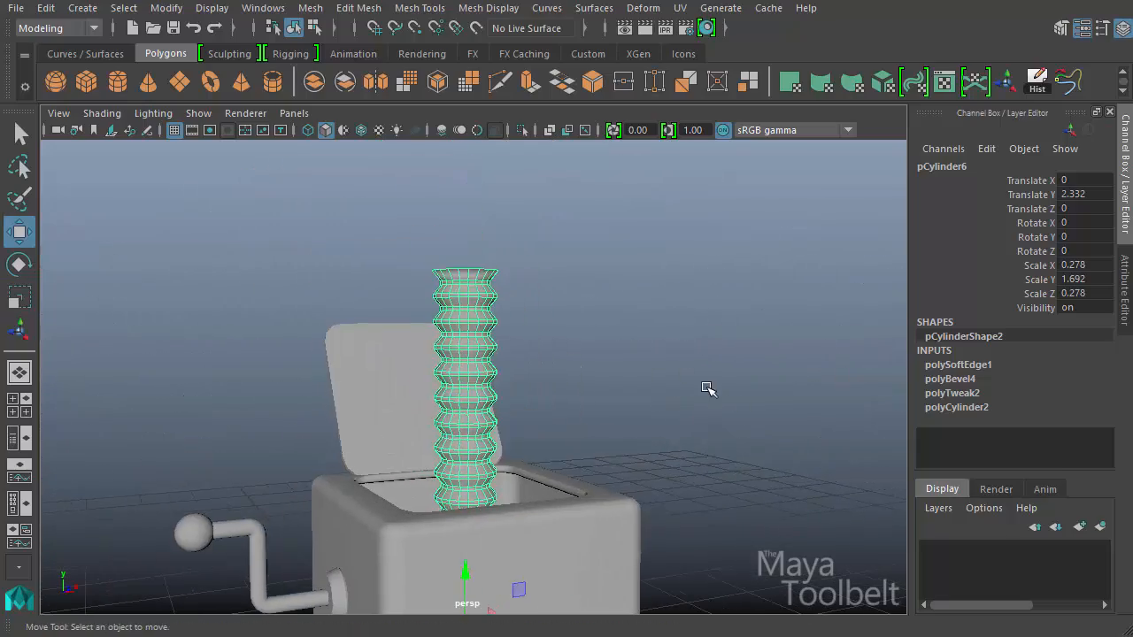
click(708, 387)
alt+drag(707, 387, 771, 440)
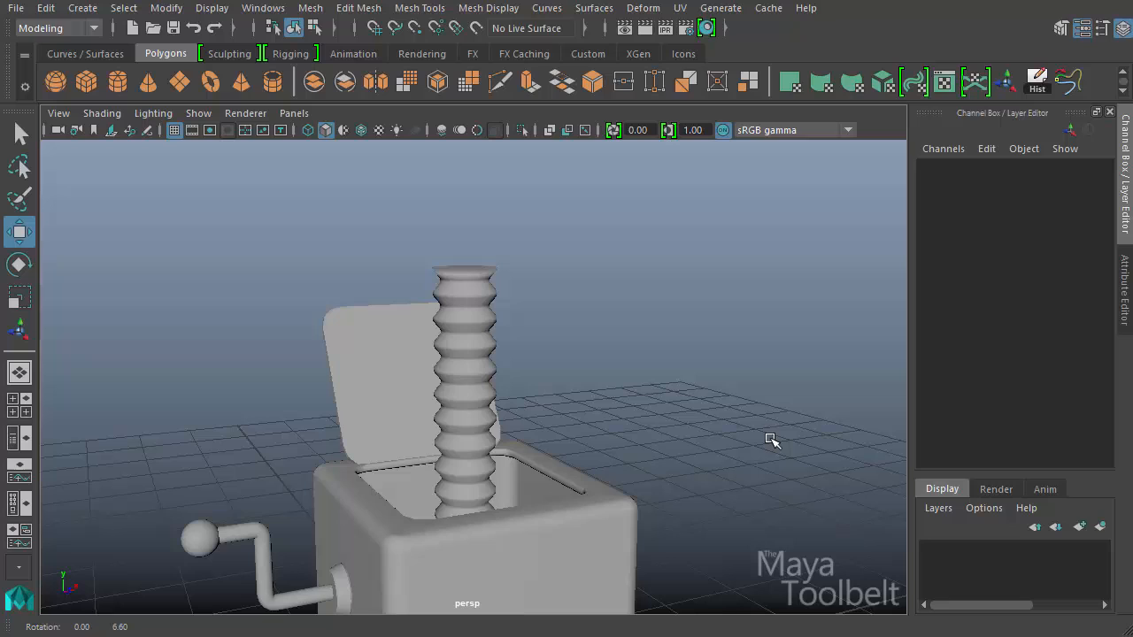
- Create a polygon sphere and raise it above the accordion tube to about Translate Y 4.648
click(57, 81)
alt+middle_drag(675, 481, 670, 381)
alt+right_drag(670, 382, 495, 411)
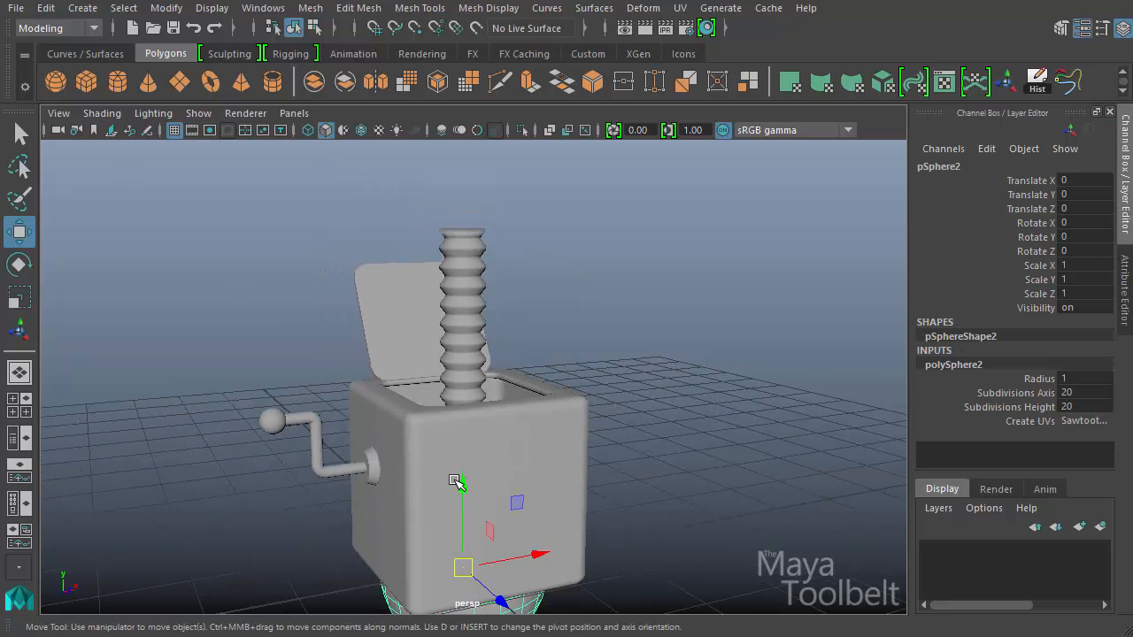
drag(457, 482, 466, 70)
key(r)
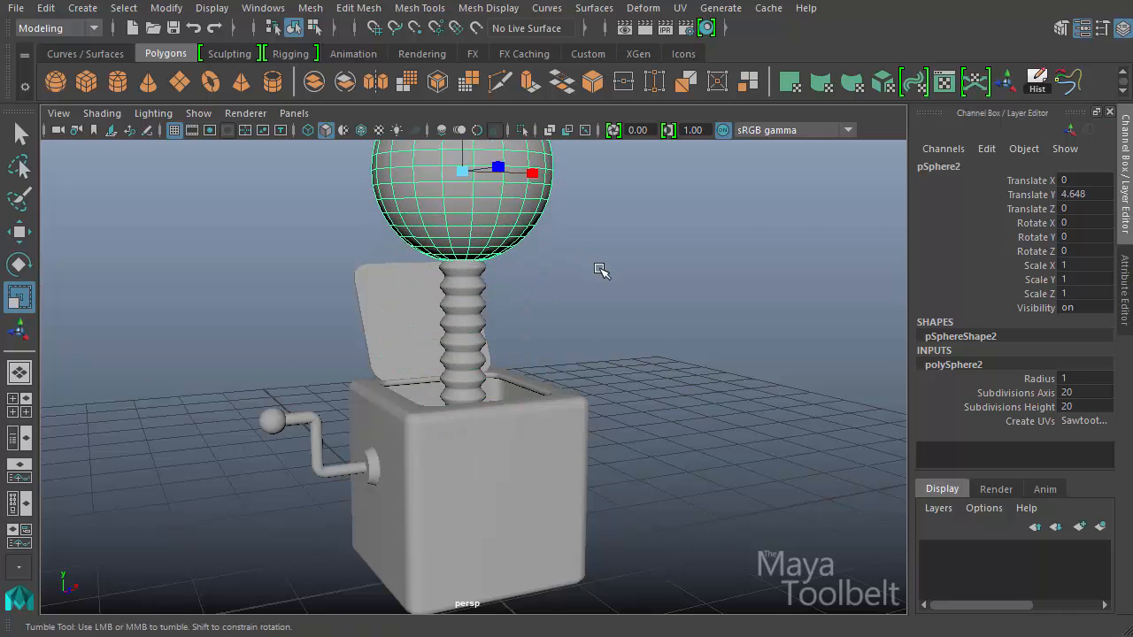
- Scale the sphere down uniformly to about 0.663 and lower it to about Translate Y 4.505
alt+drag(602, 270, 627, 317)
middle_drag(627, 318, 551, 334)
key(ctrl+z)
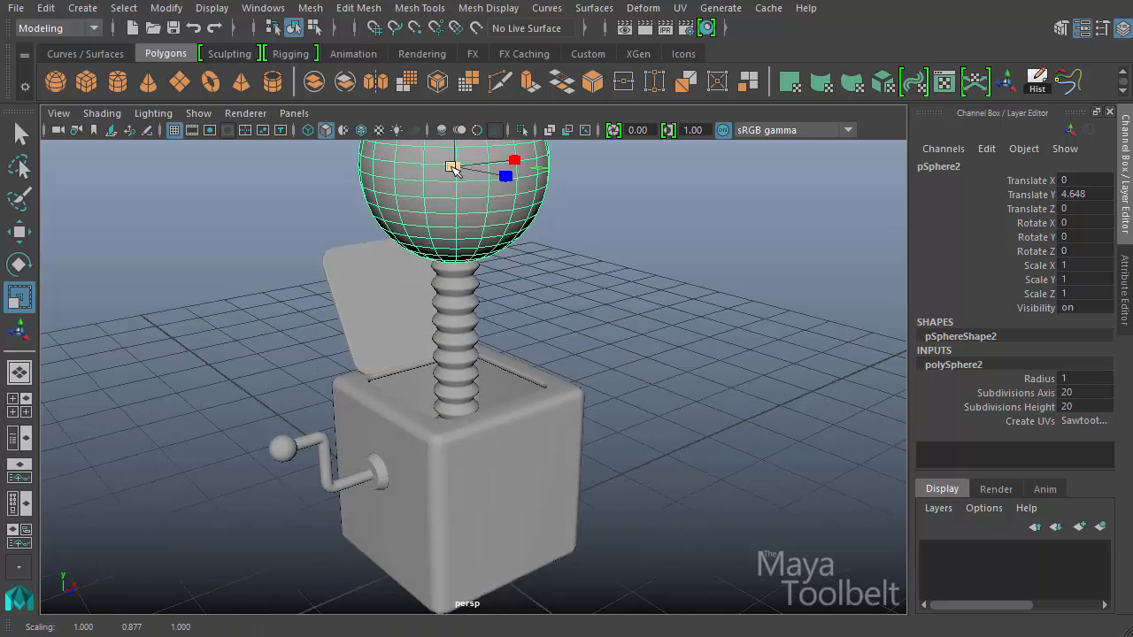
mouse_move(452, 168)
mouse_down()
mouse_move(429, 168)
mouse_move(458, 163)
mouse_move(469, 404)
mouse_move(459, 126)
mouse_move(463, 156)
mouse_up()
key(w)
alt+drag(589, 281, 525, 257)
alt+middle_drag(536, 285, 547, 376)
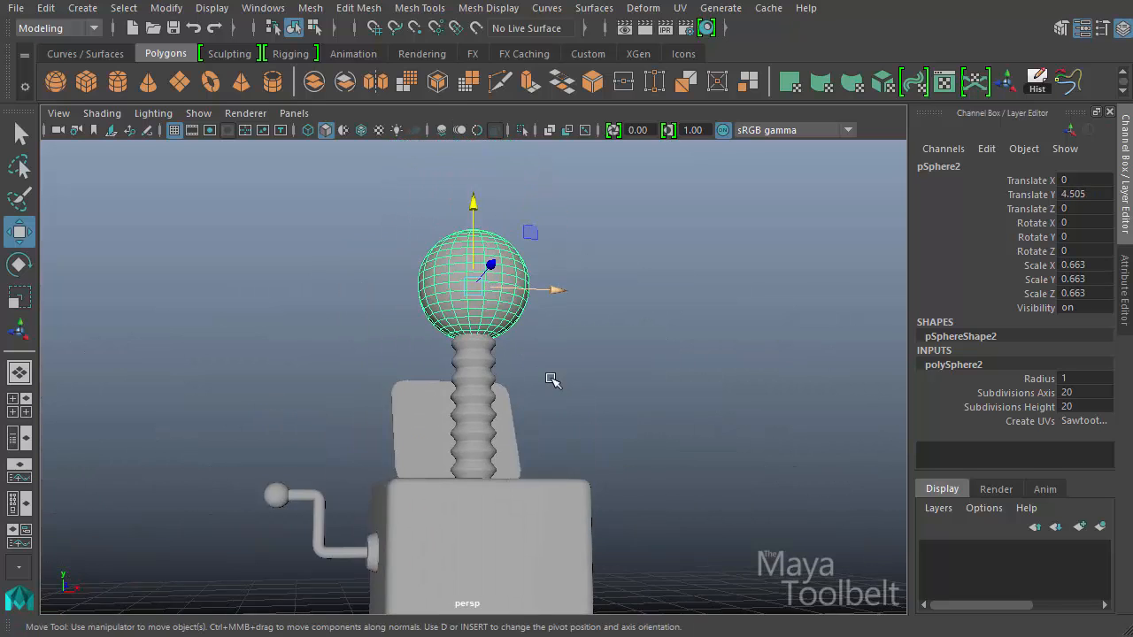
- Scale the sphere to about 0.612 uniformly and seat it on the tube at about Translate Y 4.487
key(r)
alt+drag(552, 380, 693, 398)
key(w)
alt+drag(622, 386, 414, 349)
alt+right_drag(522, 376, 748, 440)
alt+middle_drag(644, 372, 737, 589)
alt+right_drag(699, 531, 611, 434)
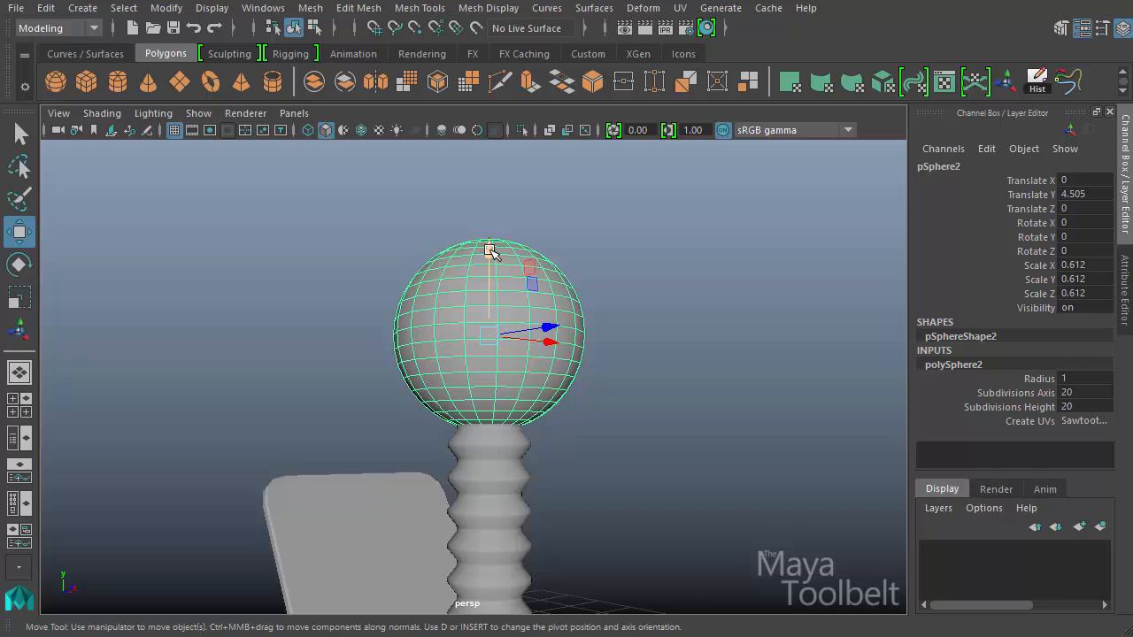
drag(491, 252, 557, 388)
click(715, 414)
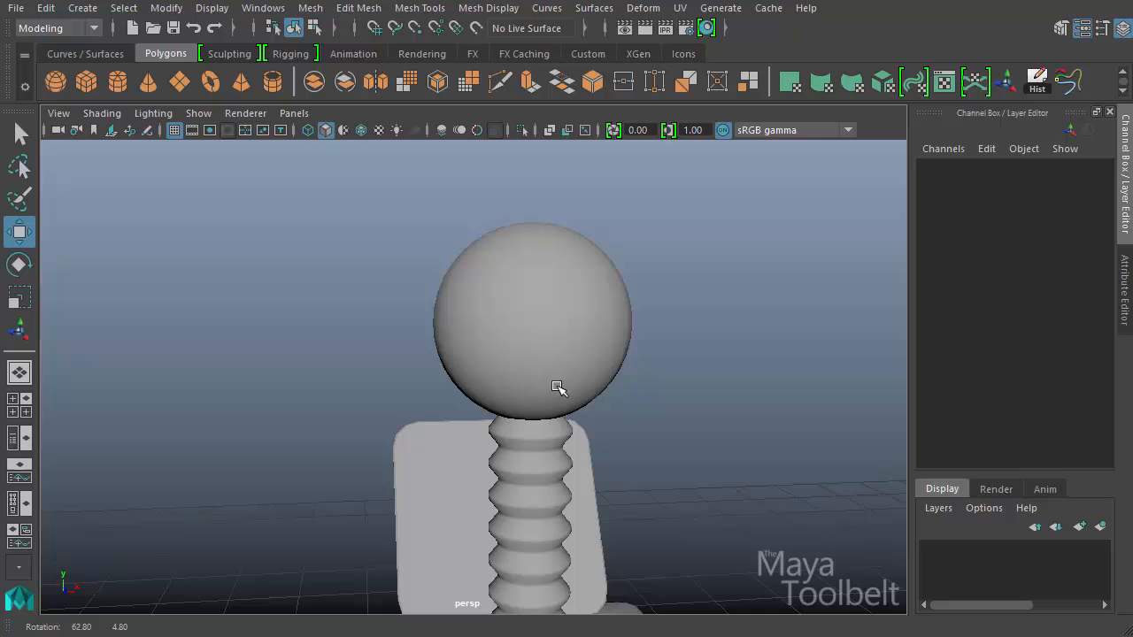
- Create a polygon cone, raise it to about Translate Y 4.581 and rotate it 90 degrees in X
alt+drag(571, 341, 564, 311)
click(564, 310)
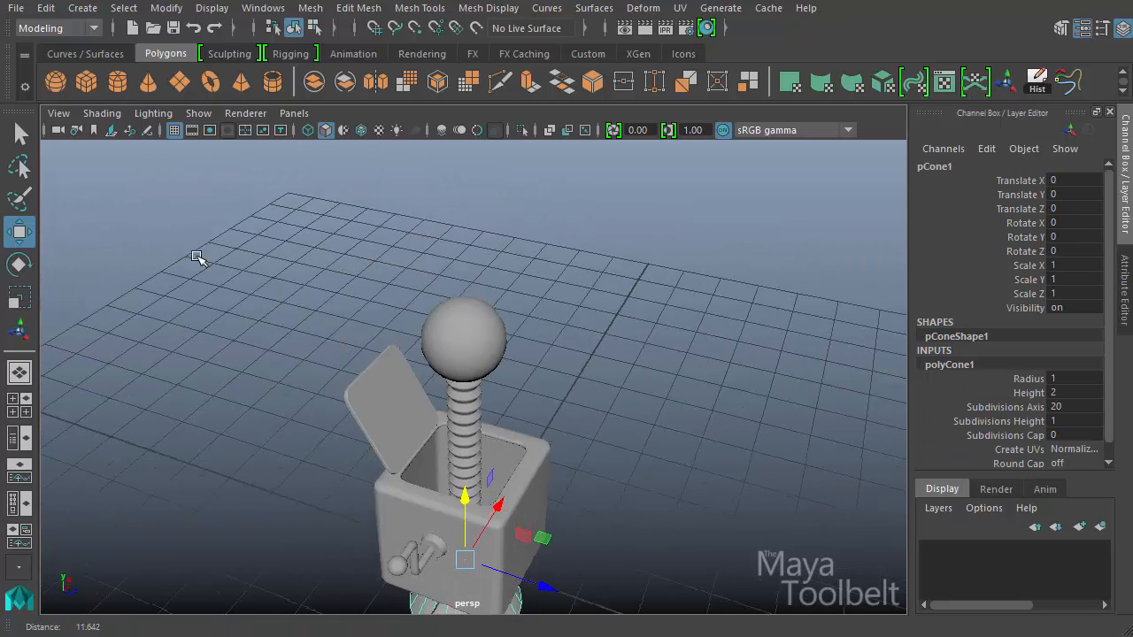
alt+drag(198, 253, 435, 122)
alt+middle_drag(442, 301, 447, 380)
alt+right_drag(448, 381, 715, 356)
alt+middle_drag(602, 330, 685, 433)
key(e)
drag(477, 250, 566, 305)
key(r)
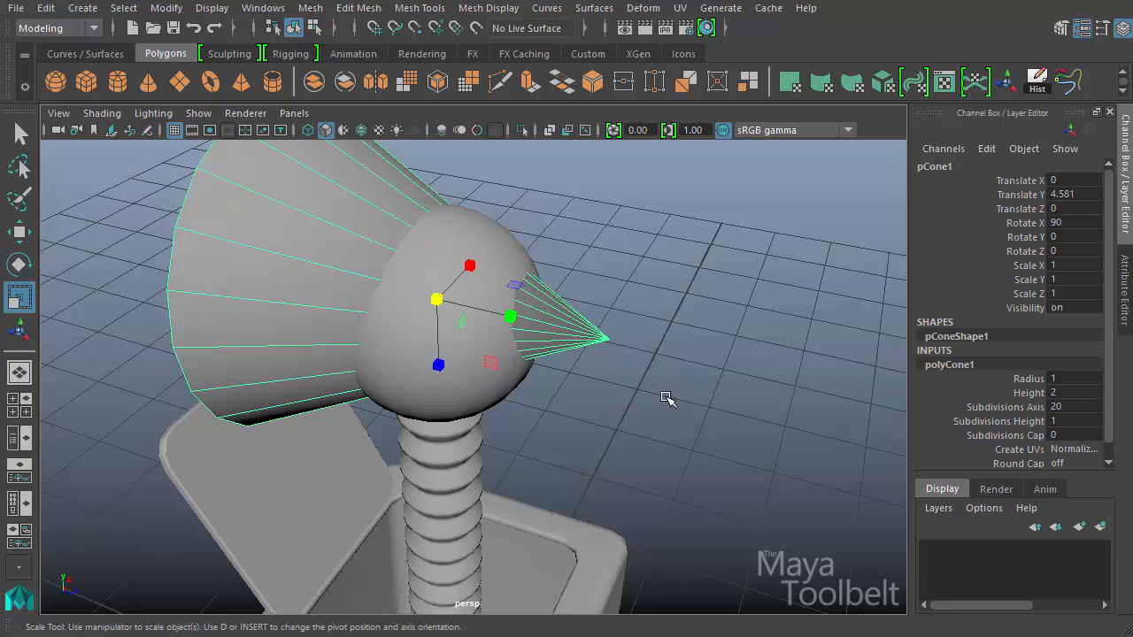
- Scale the cone uniformly to about 0.172 and move it to the sphere's front at about Translate Y 4.467, Z 0.748
middle_drag(668, 397, 457, 427)
key(w)
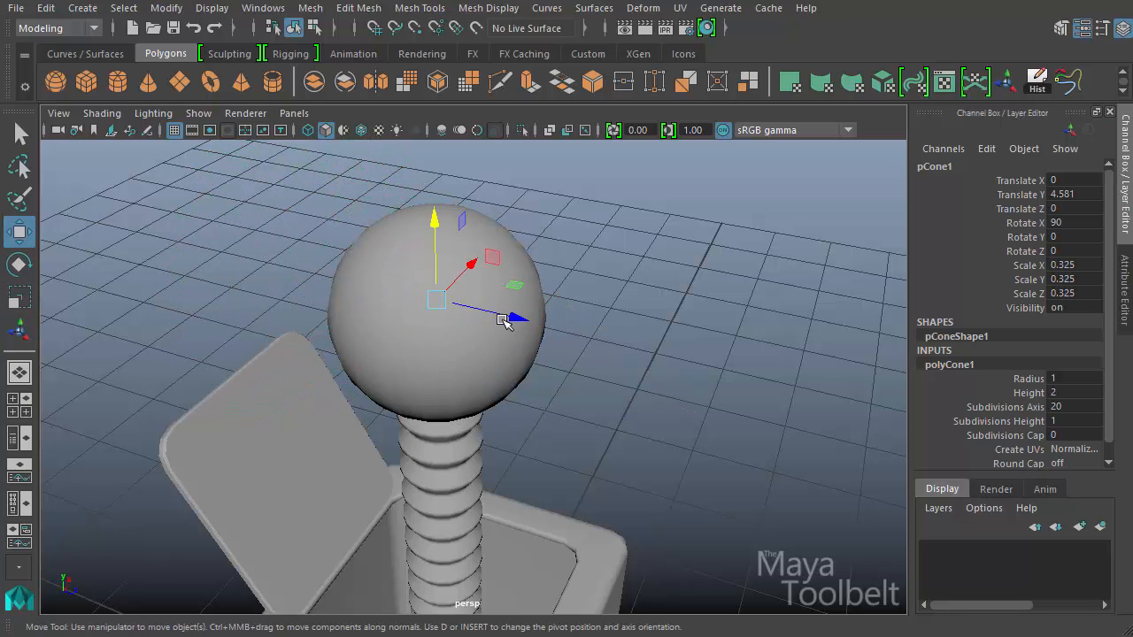
middle_drag(531, 389, 623, 371)
key(r)
key(w)
drag(569, 251, 516, 214)
drag(576, 300, 617, 303)
alt+drag(532, 309, 535, 341)
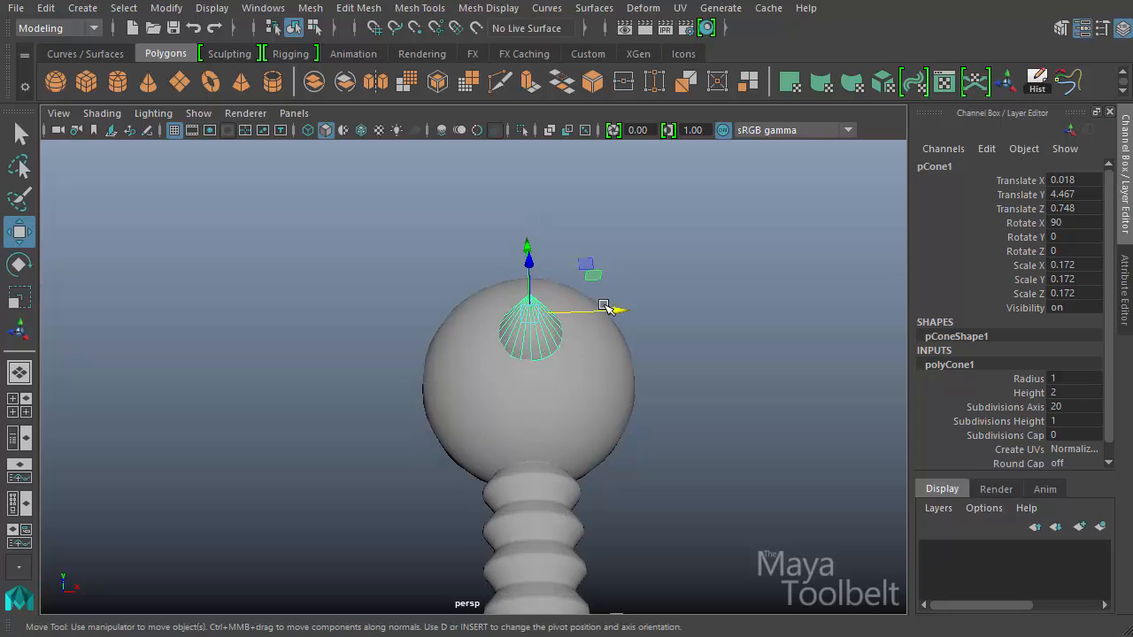
- Snap the cone nose to Translate X 0 and set it against the sphere at about Translate Z 0.735
key(v)
drag(613, 308, 615, 307)
alt+drag(534, 270, 633, 321)
alt+drag(727, 340, 539, 286)
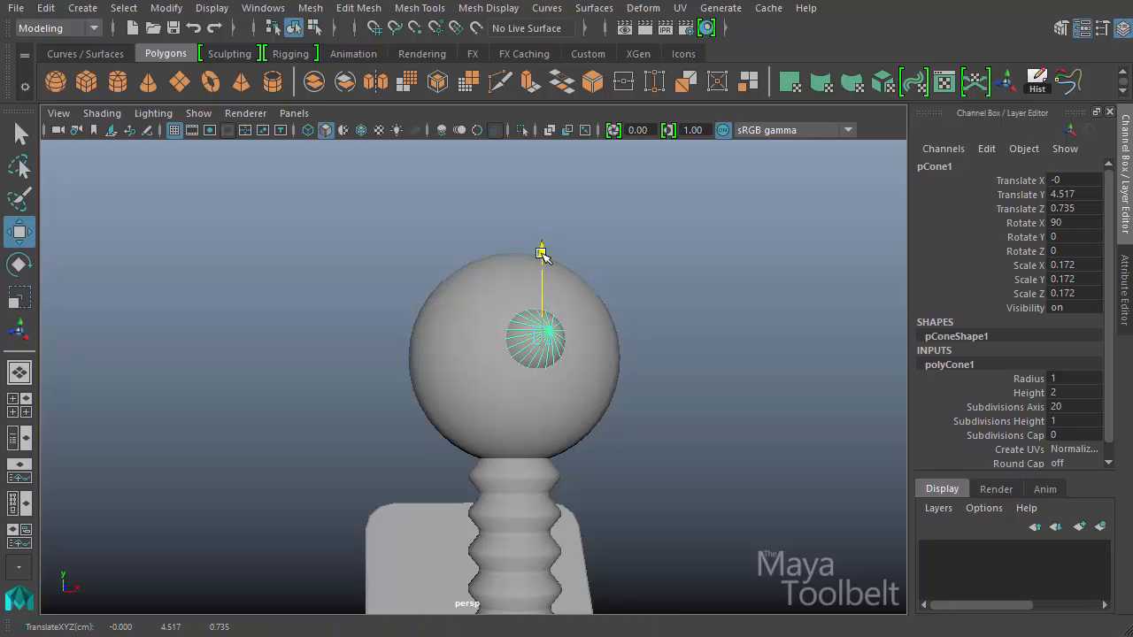
alt+drag(593, 372, 753, 407)
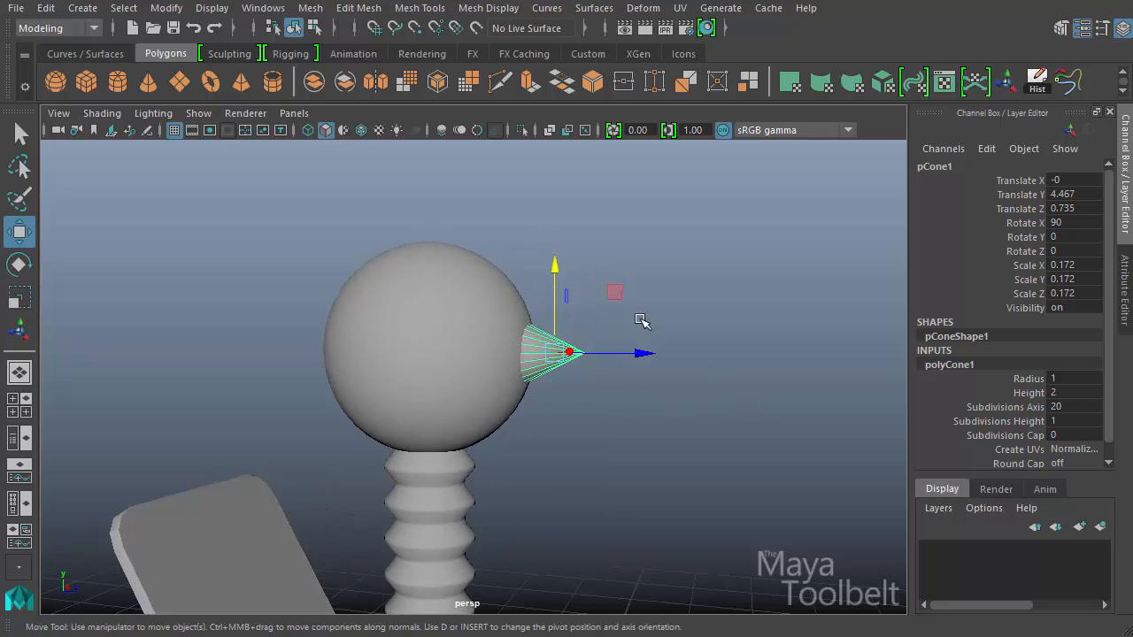
- Check the cone nose's placement against the spherical head from several angles
alt+drag(676, 347, 531, 397)
click(713, 411)
click(531, 398)
alt+drag(539, 286, 535, 372)
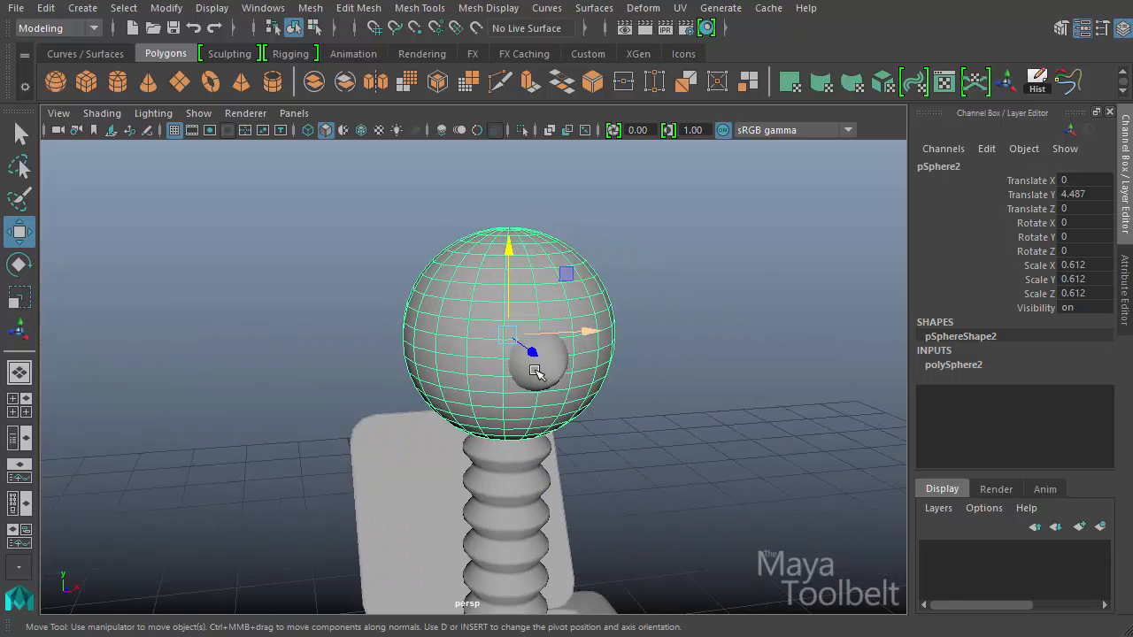
alt+drag(535, 289, 619, 362)
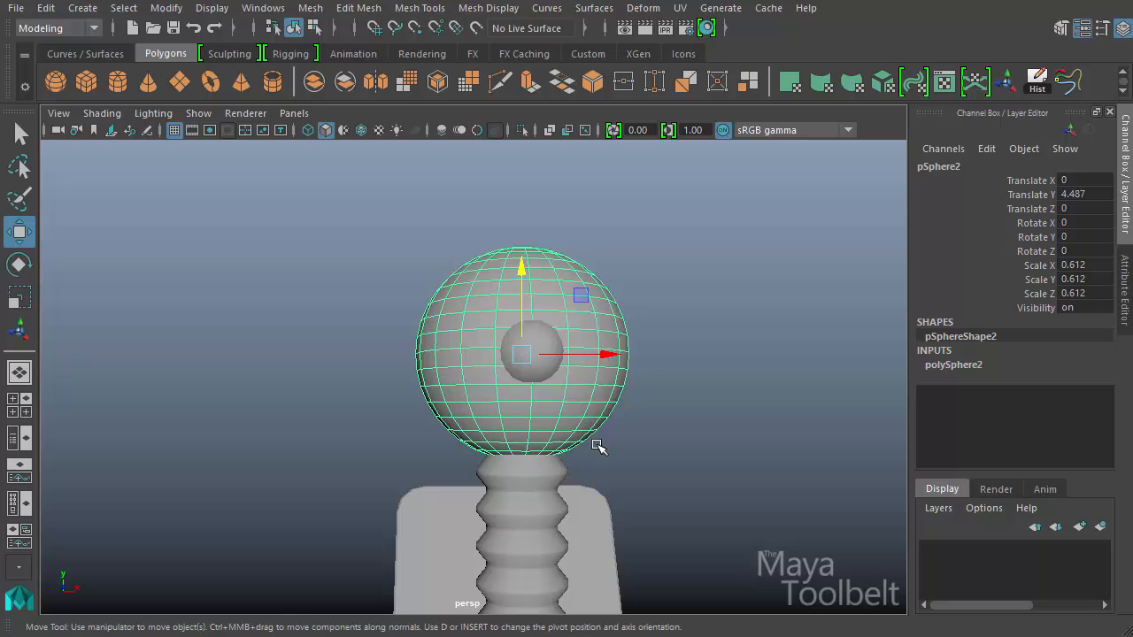
mouse_move(669, 470)
alt+mouse_down()
mouse_move(740, 486)
mouse_move(706, 485)
mouse_move(785, 468)
mouse_move(551, 435)
mouse_move(677, 473)
alt+mouse_up()
click(705, 486)
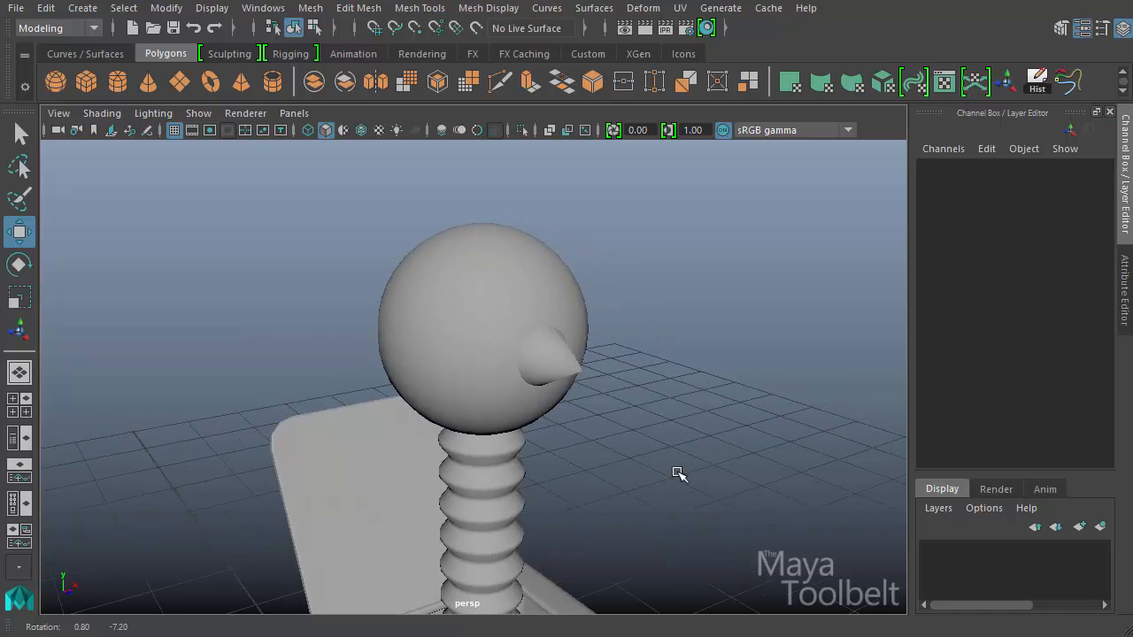
- Create a second cone, scale it uniformly to about 0.532 and place it on the head at about Translate Y 5.583
click(148, 81)
alt+drag(442, 271, 446, 409)
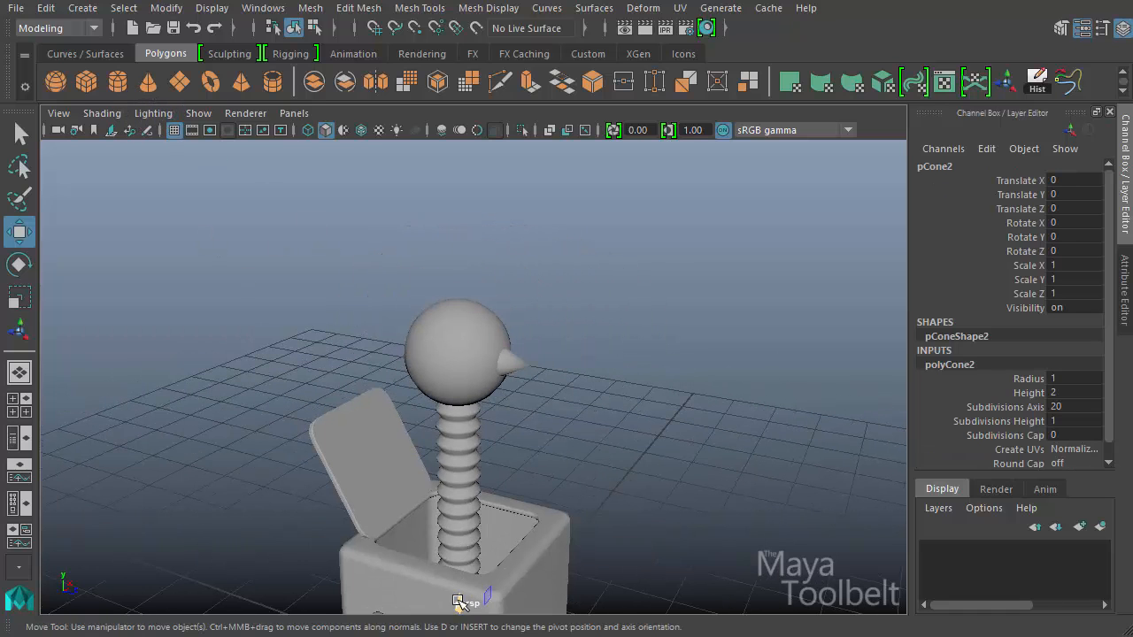
drag(459, 602, 478, 120)
key(r)
middle_drag(600, 413, 522, 446)
alt+drag(450, 392, 468, 352)
alt+middle_drag(468, 352, 503, 398)
alt+right_drag(503, 399, 648, 394)
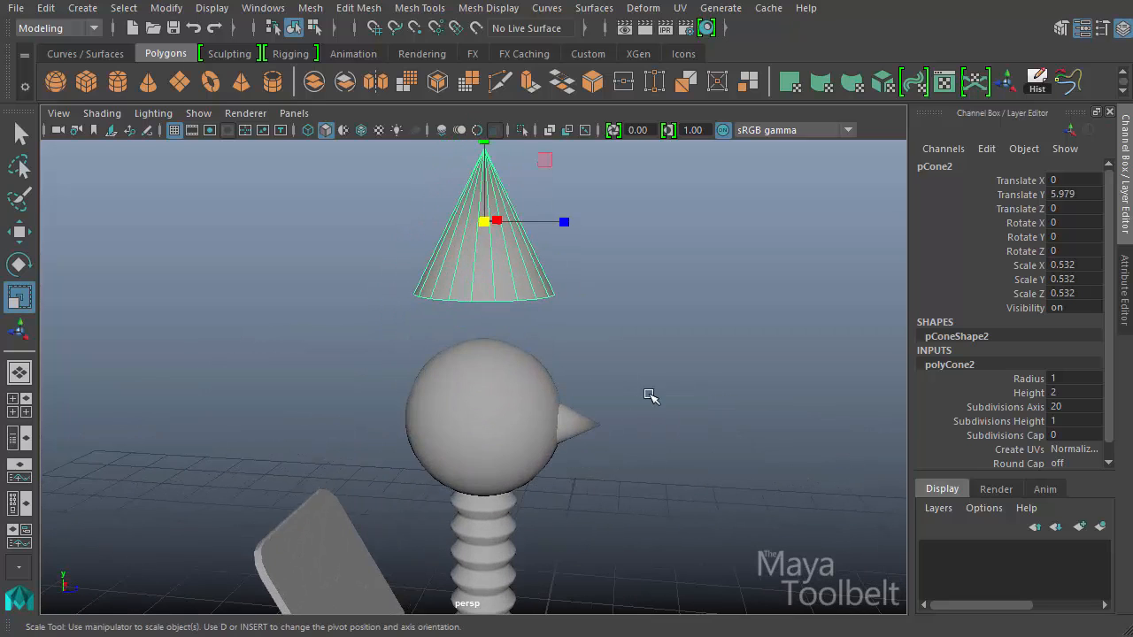
key(w)
drag(486, 176, 488, 231)
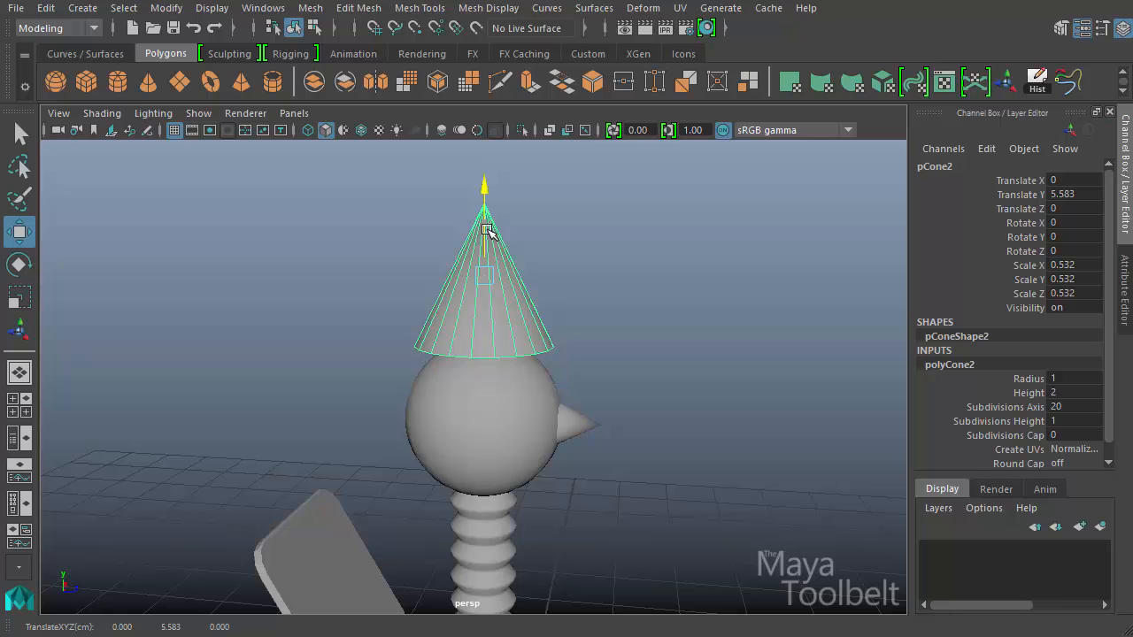
- Extrude the hat cone's bottom face to about Local Translate Z 0.079 and scale it outward into a flared brim
alt+drag(641, 390, 505, 336)
alt+right_drag(505, 337, 570, 375)
click(569, 339)
alt+drag(652, 336, 650, 390)
click(359, 8)
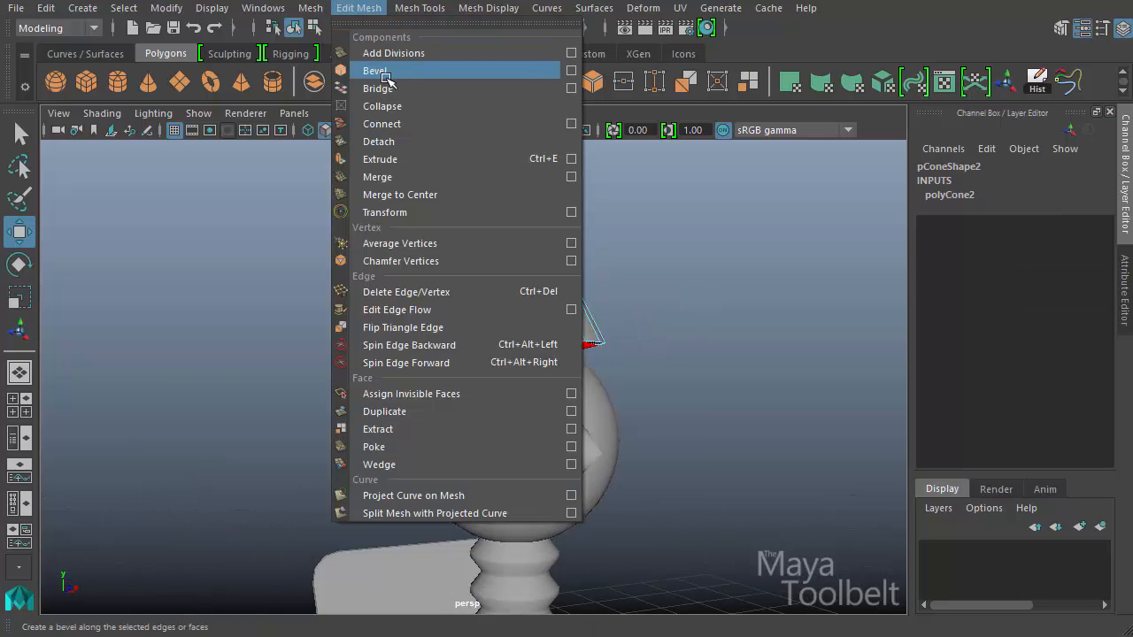
click(403, 162)
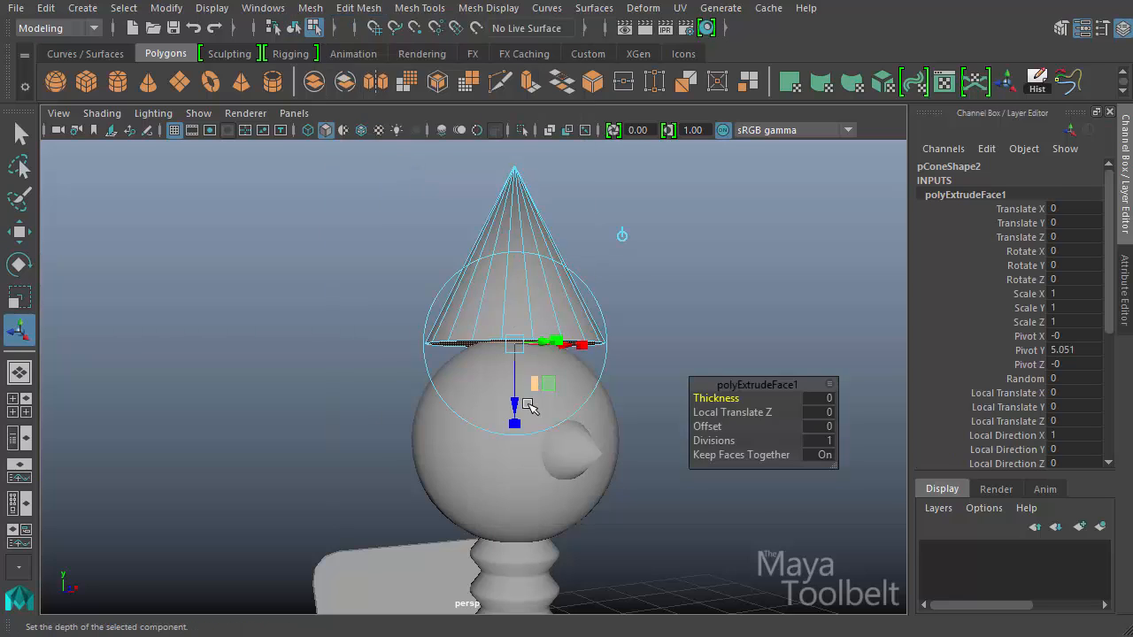
drag(516, 409, 519, 426)
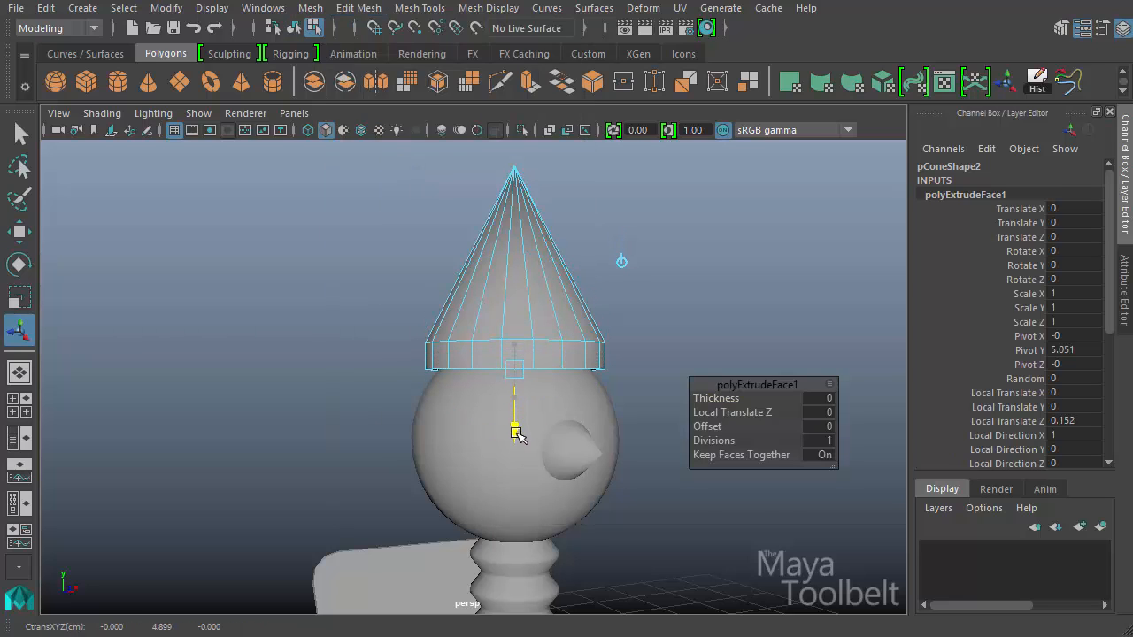
drag(516, 420, 516, 418)
key(r)
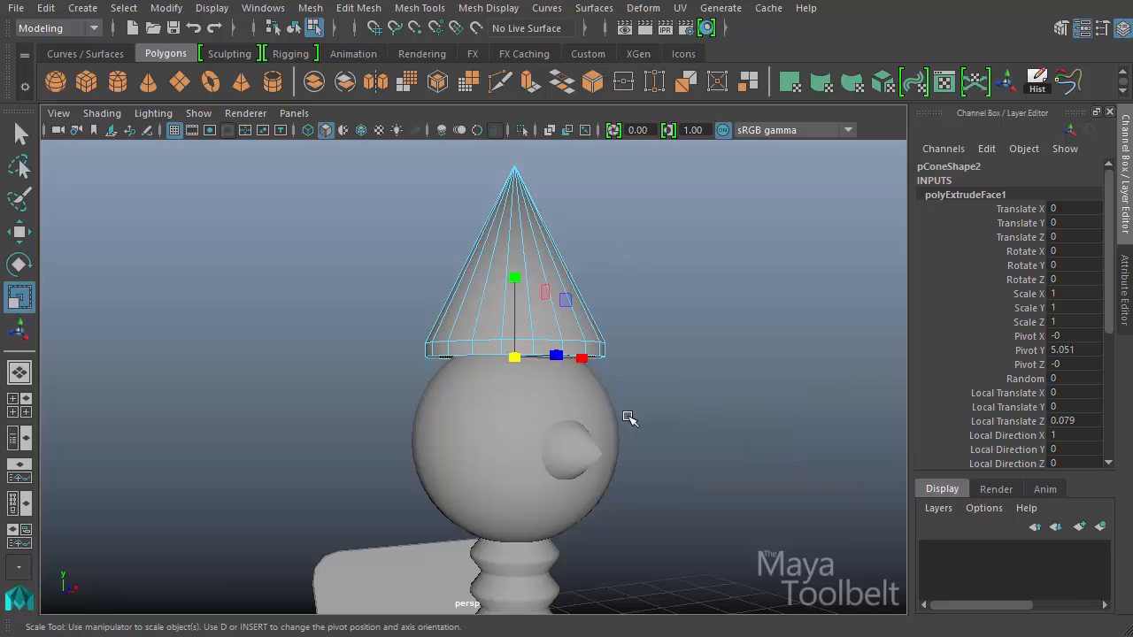
middle_drag(628, 416, 647, 423)
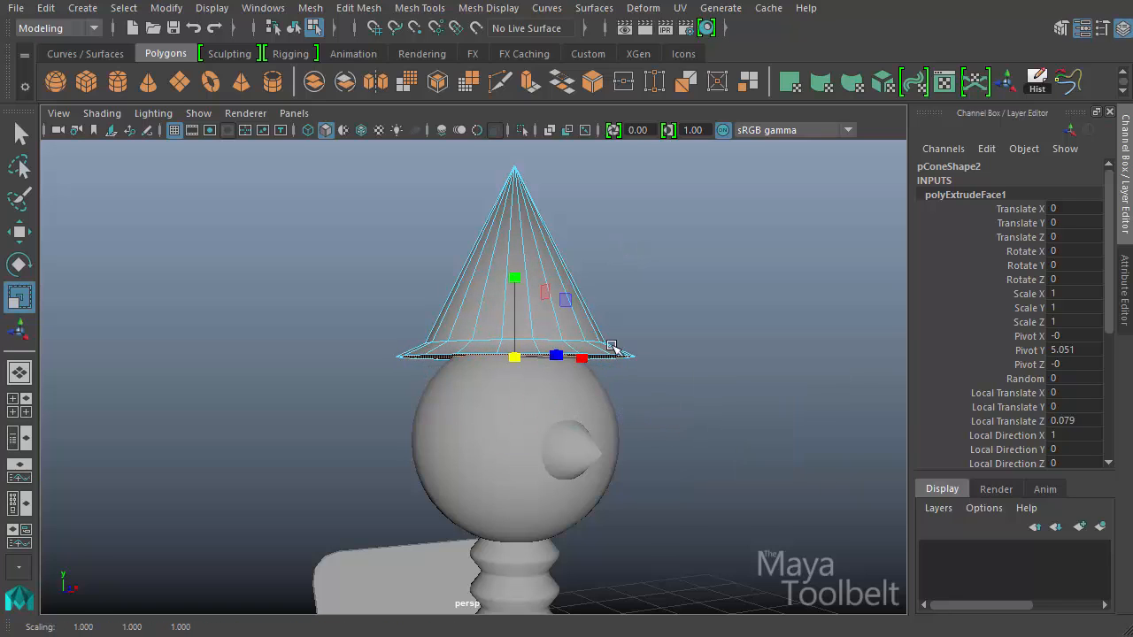
- Extrude the brim's bottom face down by about 0.1 and slightly scale the edge loop where the cone meets the brim
key(ctrl+e)
drag(513, 419, 516, 435)
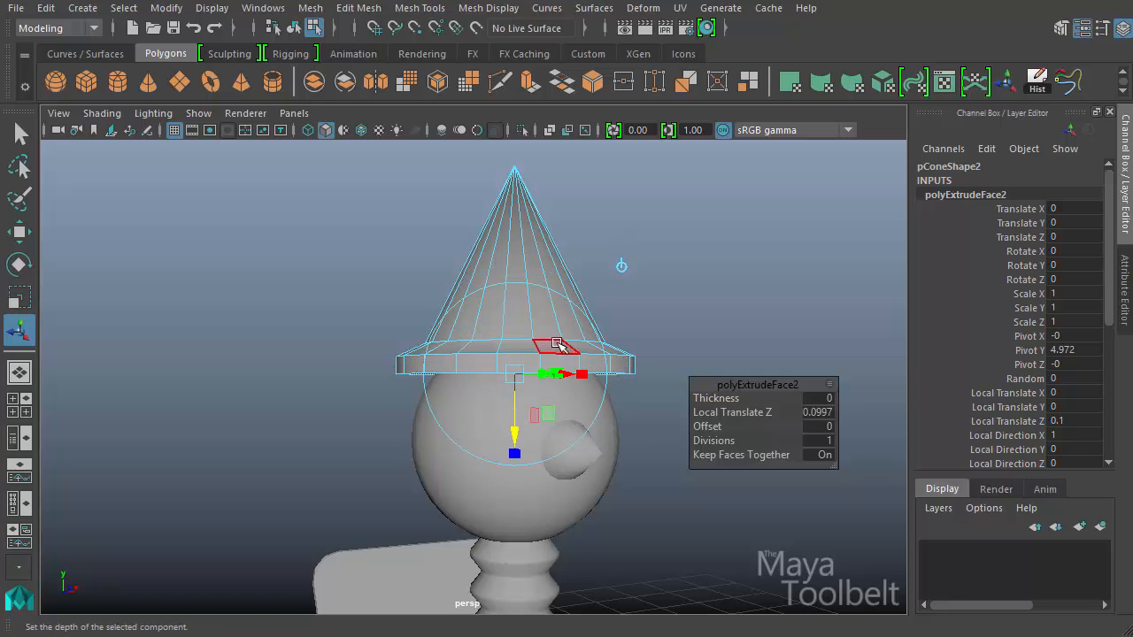
alt+drag(539, 335, 566, 355)
key(w)
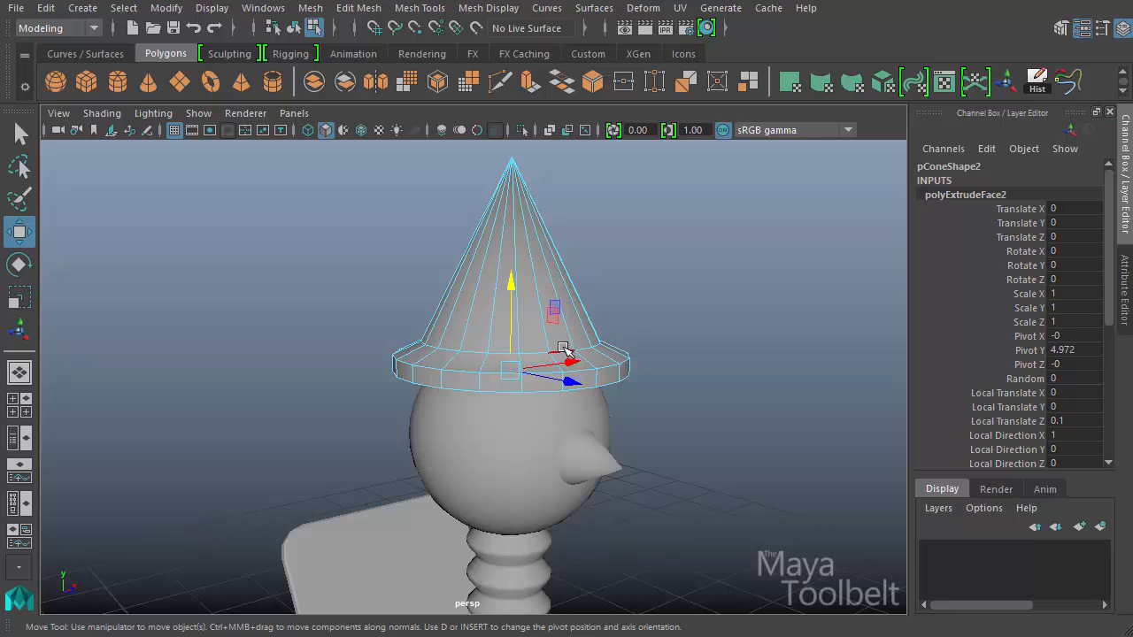
double_click(562, 348)
key(r)
mouse_move(647, 404)
middle_down()
mouse_move(629, 404)
mouse_move(643, 410)
middle_up()
alt+drag(643, 410, 627, 342)
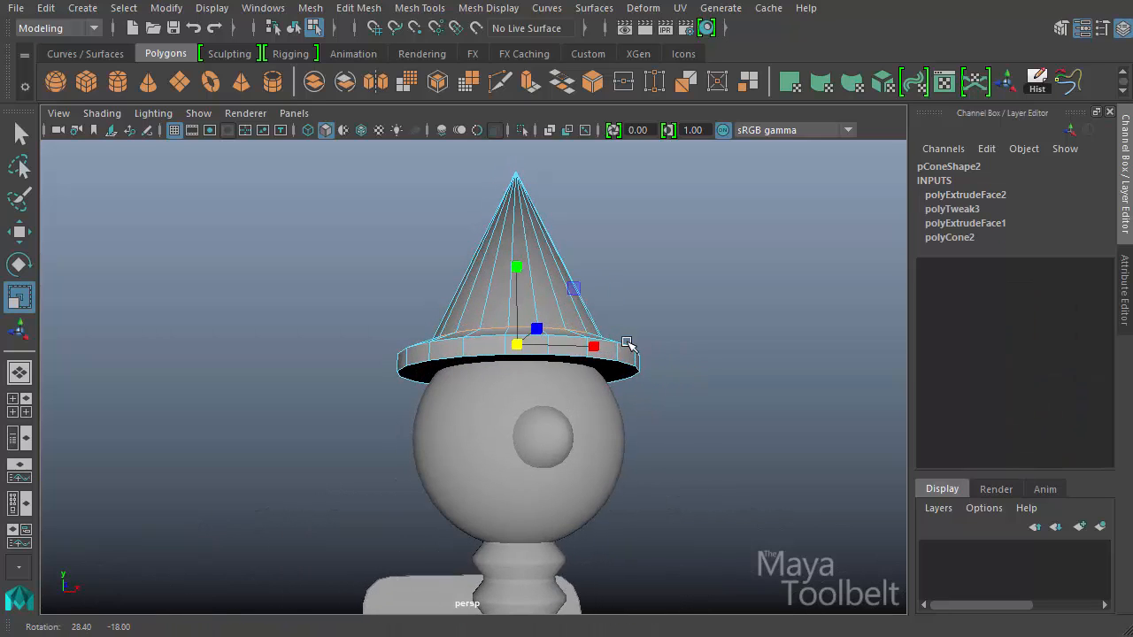
- Return to object selection and lower the hat onto the head at about Translate Y 5.528
key(w)
click(295, 27)
alt+drag(474, 251, 539, 226)
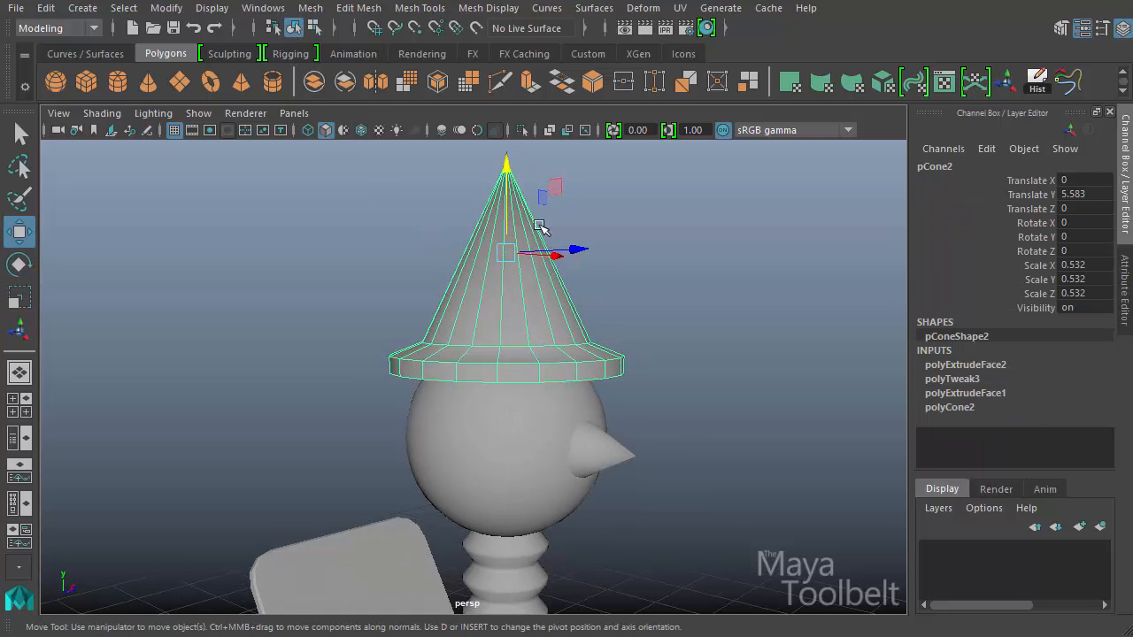
mouse_move(506, 166)
mouse_down()
mouse_move(504, 144)
mouse_move(505, 210)
mouse_move(506, 177)
mouse_up()
alt+drag(646, 297, 752, 333)
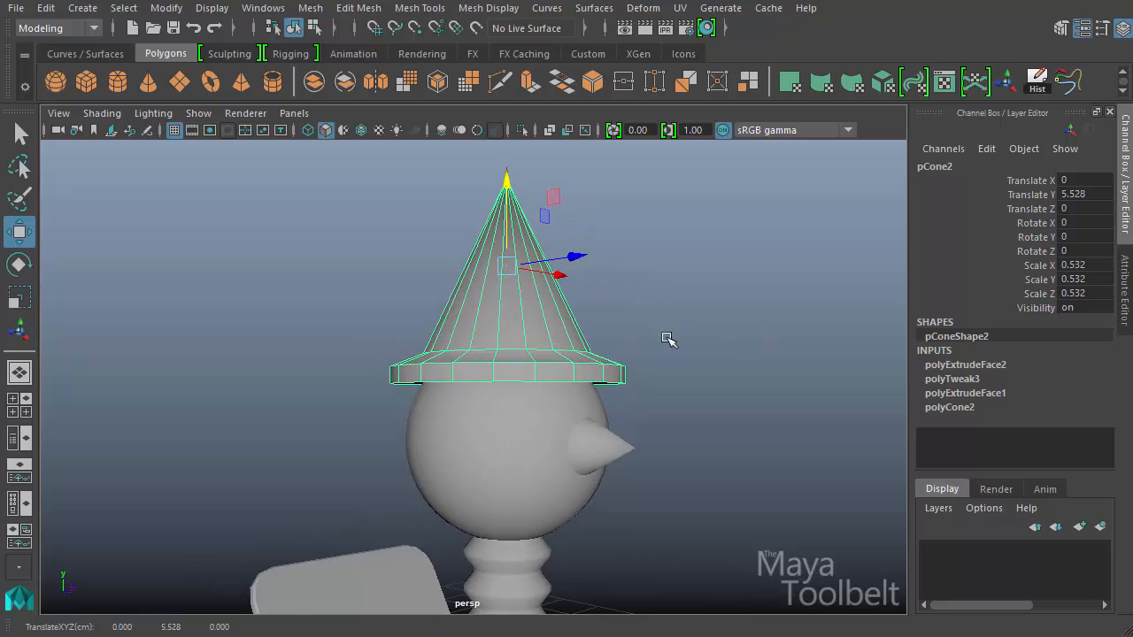
alt+drag(667, 339, 671, 331)
- Lower the hat's pivot to the brim and tilt the hat backward to Rotate X -15
key(d)
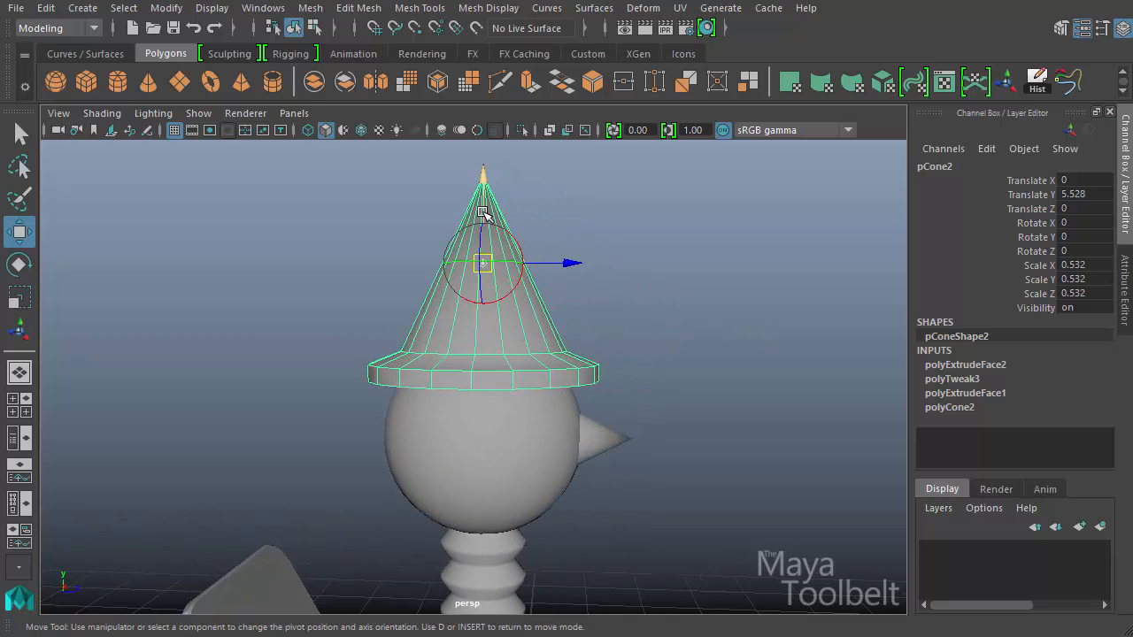
drag(483, 213, 510, 294)
key(e)
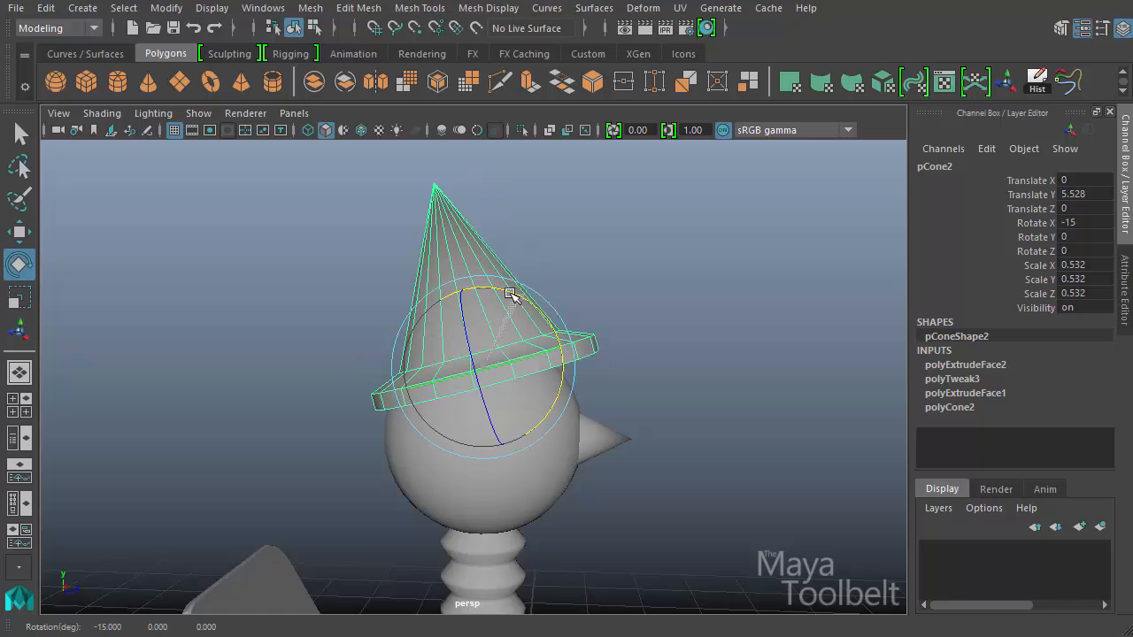
- Shift the tilted hat toward the back of the head, to about Translate Y 5.503 and Translate Z -0.092
key(w)
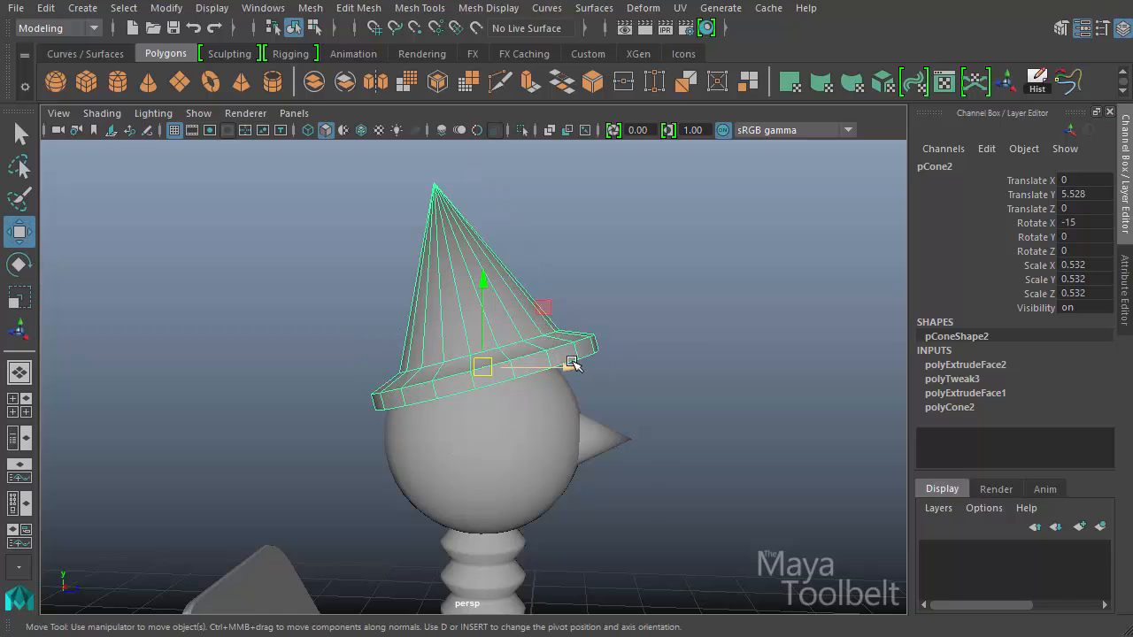
drag(572, 364, 531, 349)
click(713, 354)
- Bevel the edges of the brim's bottom face with a Fraction of 0.32
alt+drag(714, 354, 522, 336)
scroll(423, 351, up, 3)
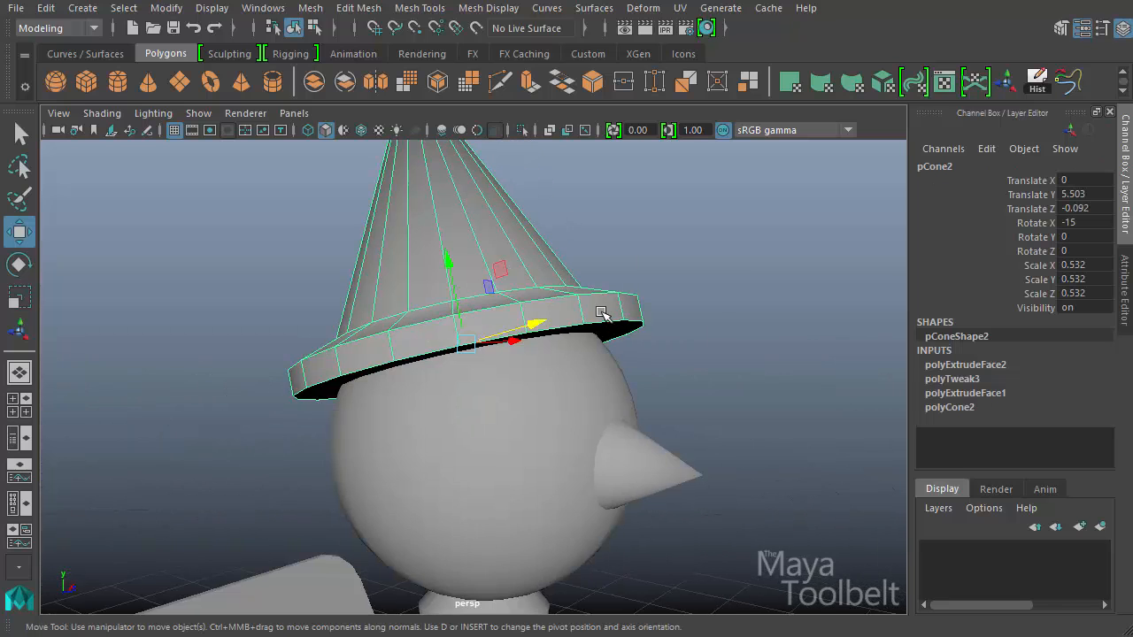
right_drag(601, 314, 622, 361)
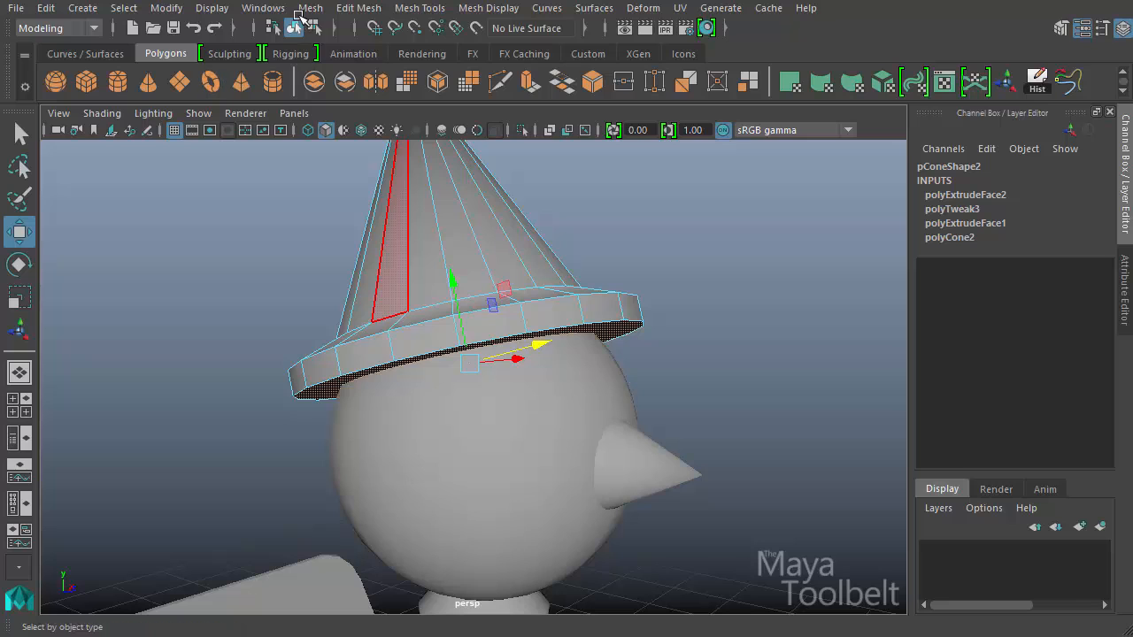
click(358, 8)
click(381, 71)
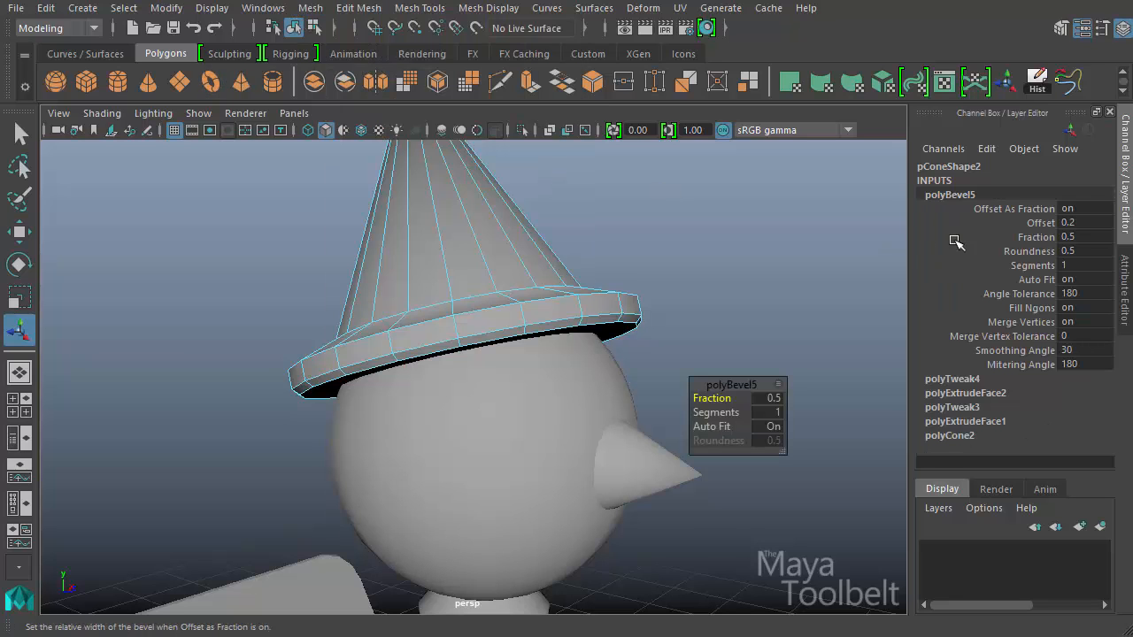
click(1036, 222)
click(1033, 237)
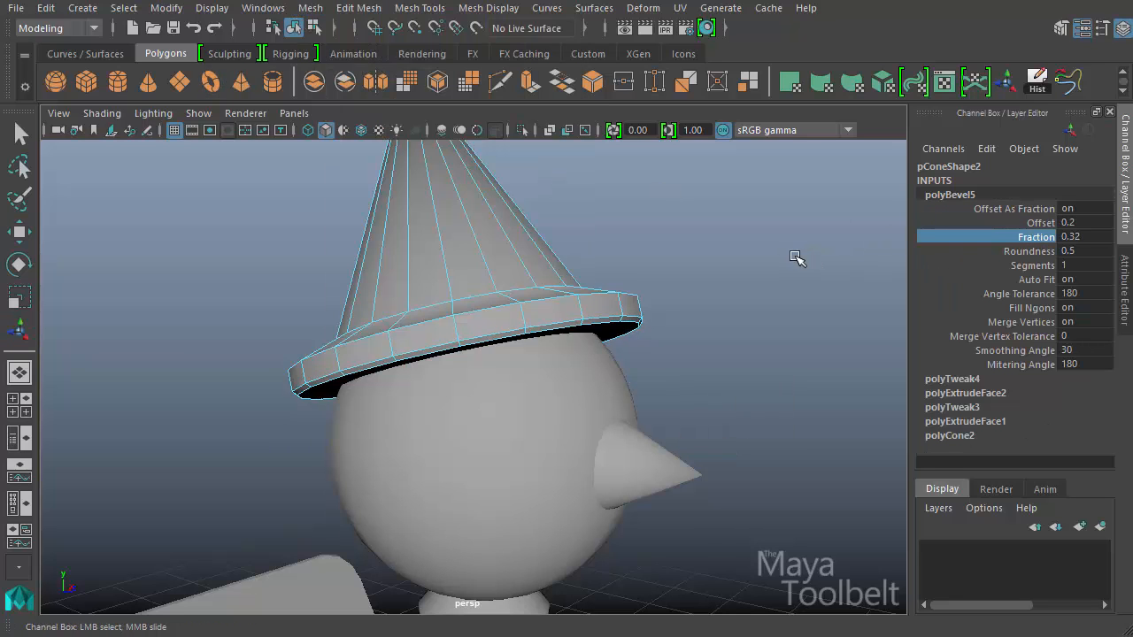
- Bevel the edge loop where the hat's cone meets the brim
alt+drag(492, 283, 436, 330)
key(w)
double_click(445, 331)
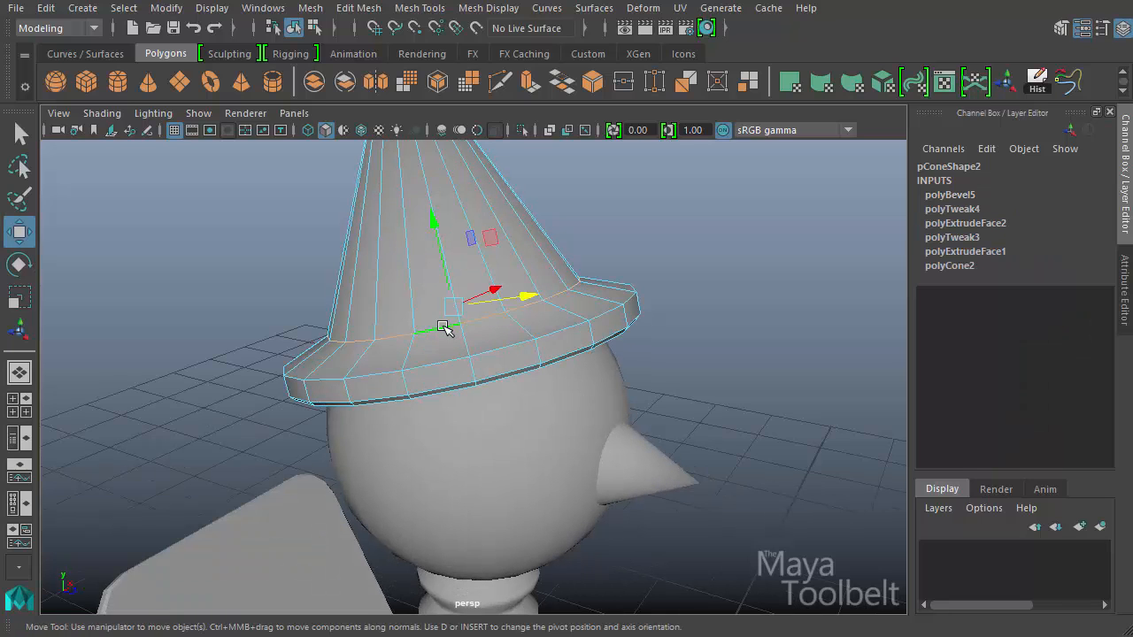
key(ctrl+b)
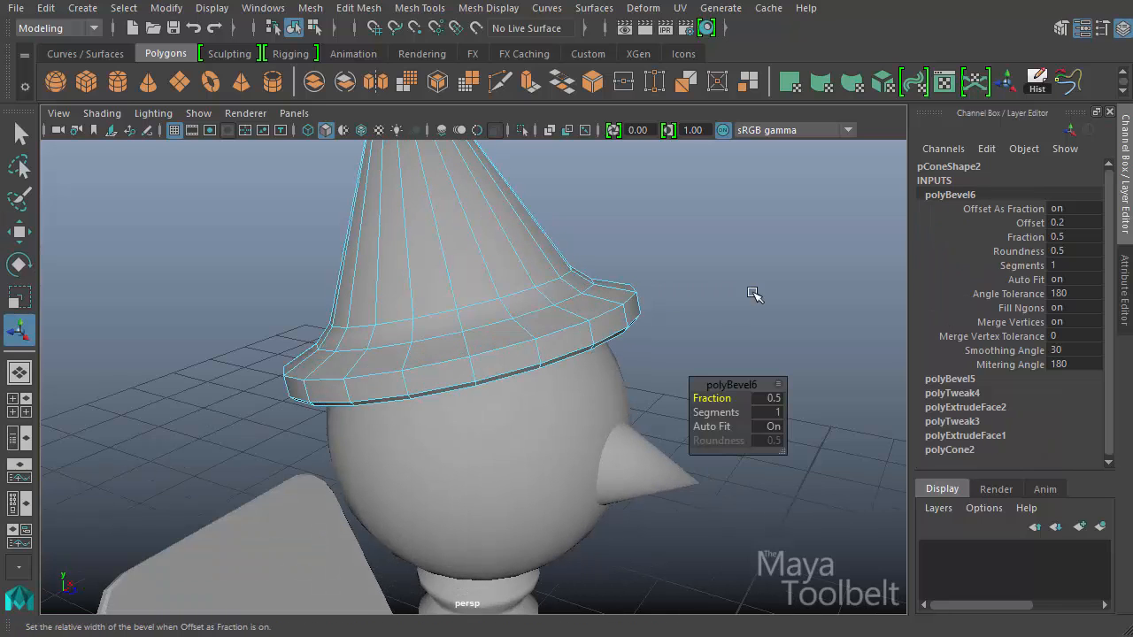
- Bevel the brim's upper outer edge loop with a Fraction of 0.35
click(596, 322)
key(ctrl+b)
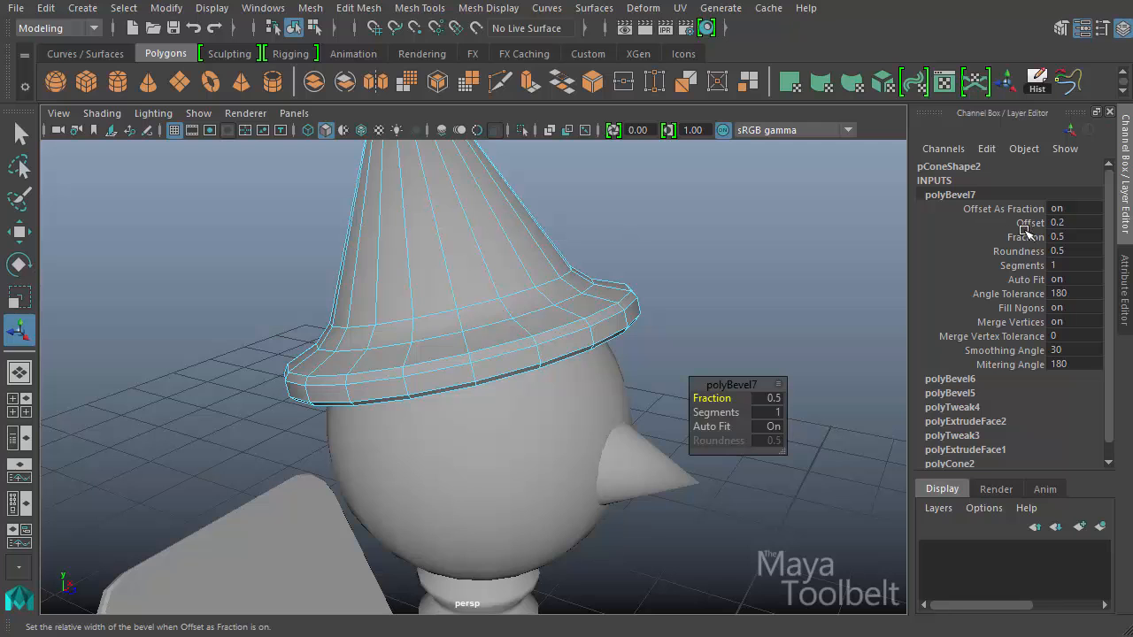
click(1022, 237)
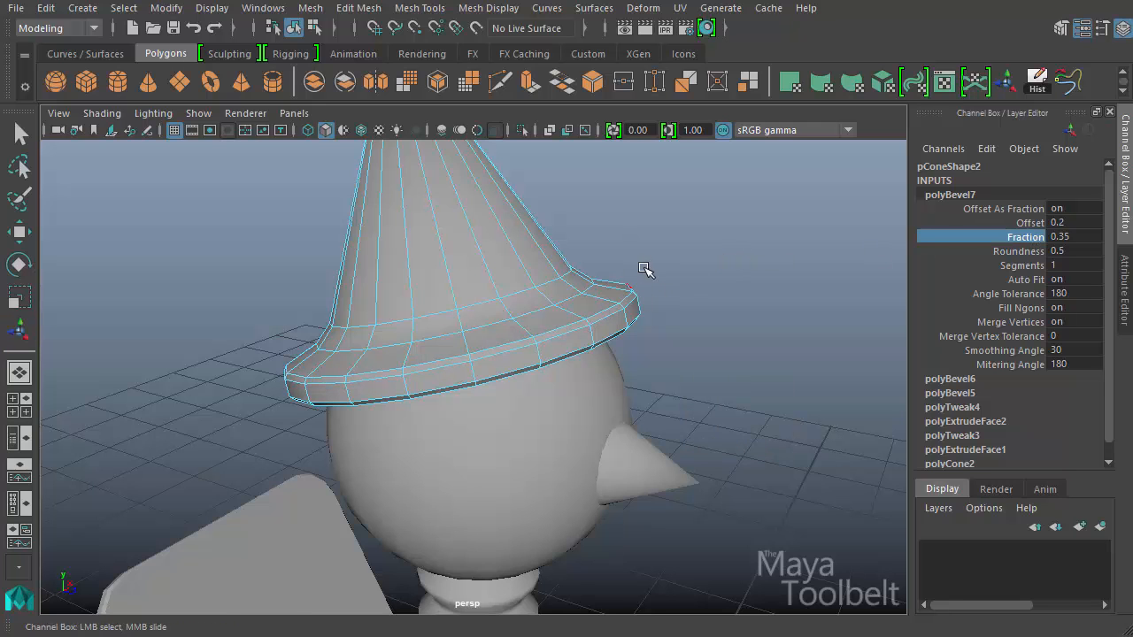
- Chamfer the hat's tip vertex with a Width of 0.25 to turn the point into a flat cap
alt+right_drag(646, 270, 592, 374)
alt+middle_drag(576, 300, 647, 470)
alt+right_drag(646, 470, 385, 310)
right_drag(502, 306, 482, 302)
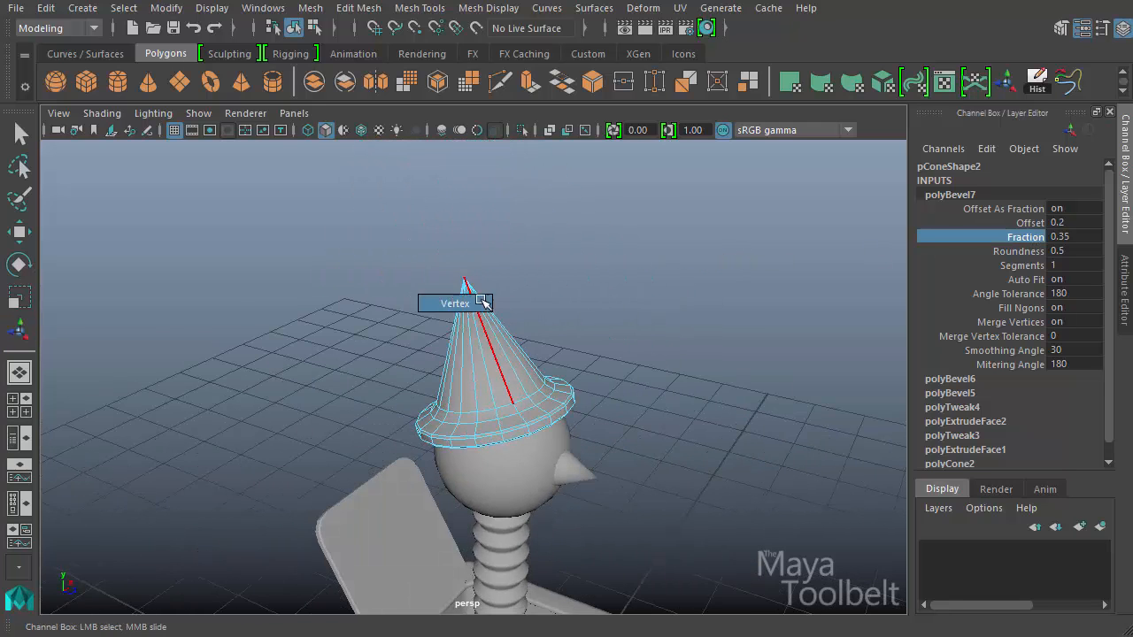
drag(482, 301, 403, 220)
alt+right_drag(362, 278, 481, 303)
alt+drag(480, 303, 549, 314)
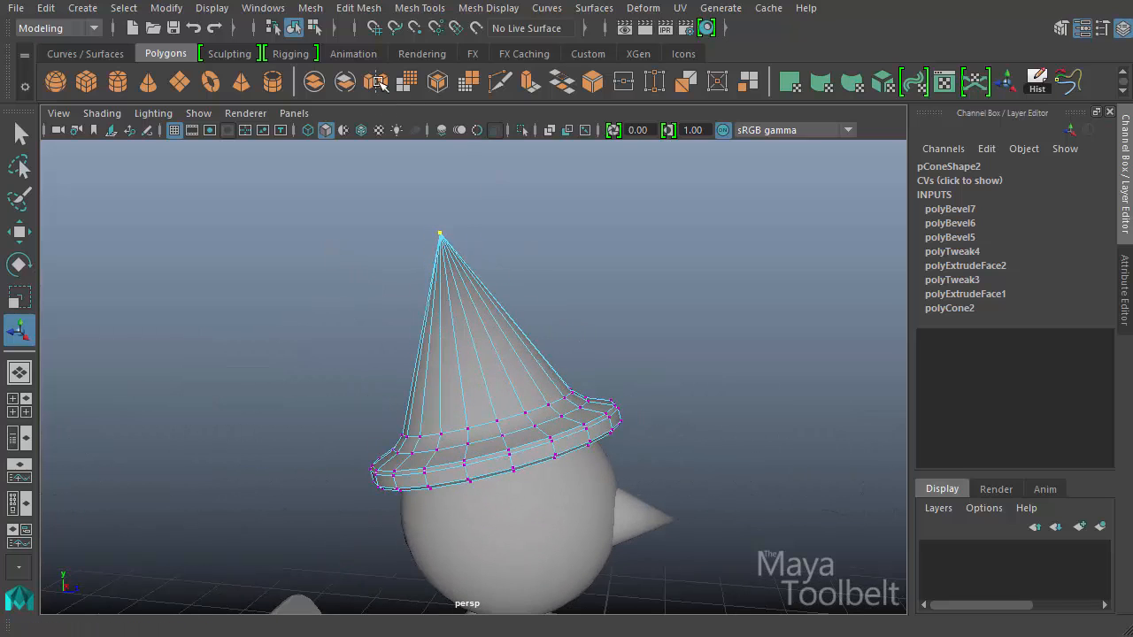
click(365, 9)
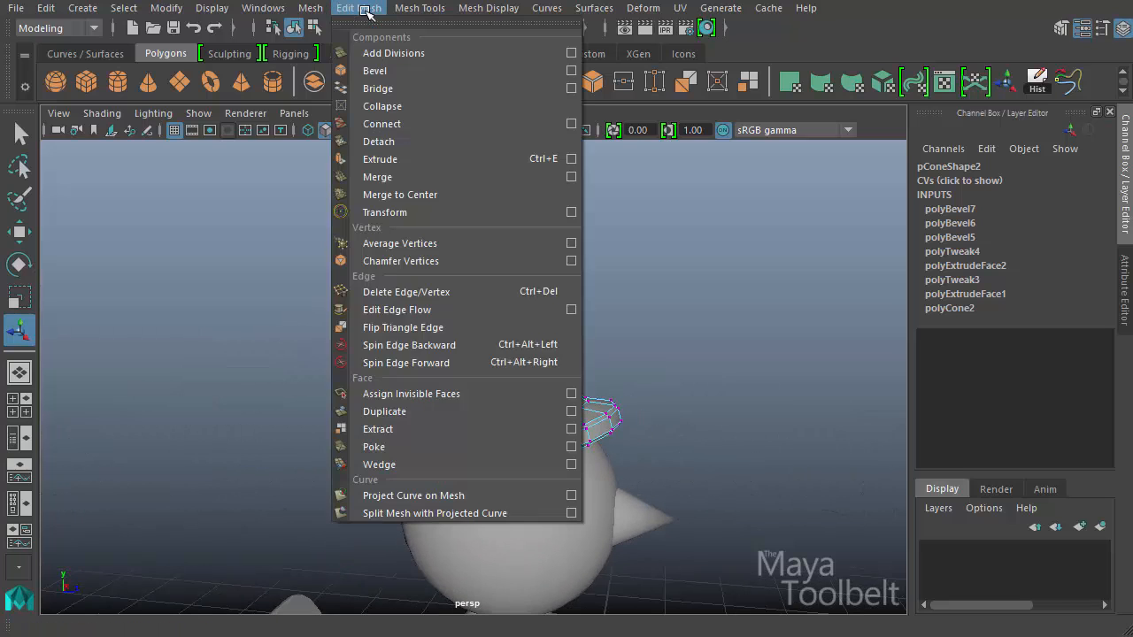
click(400, 265)
alt+drag(567, 282, 517, 333)
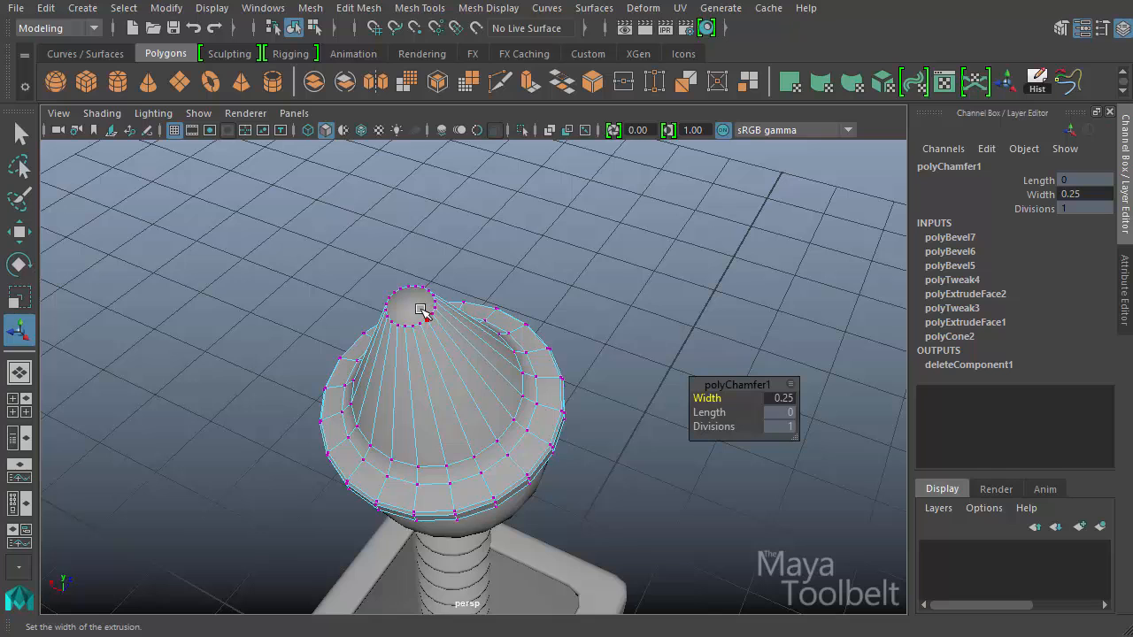
- Select the hat's flat top face, nudge it slightly upward and scale it a little larger
right_drag(421, 309, 505, 283)
alt+drag(549, 354, 469, 278)
key(w)
drag(425, 207, 424, 202)
key(r)
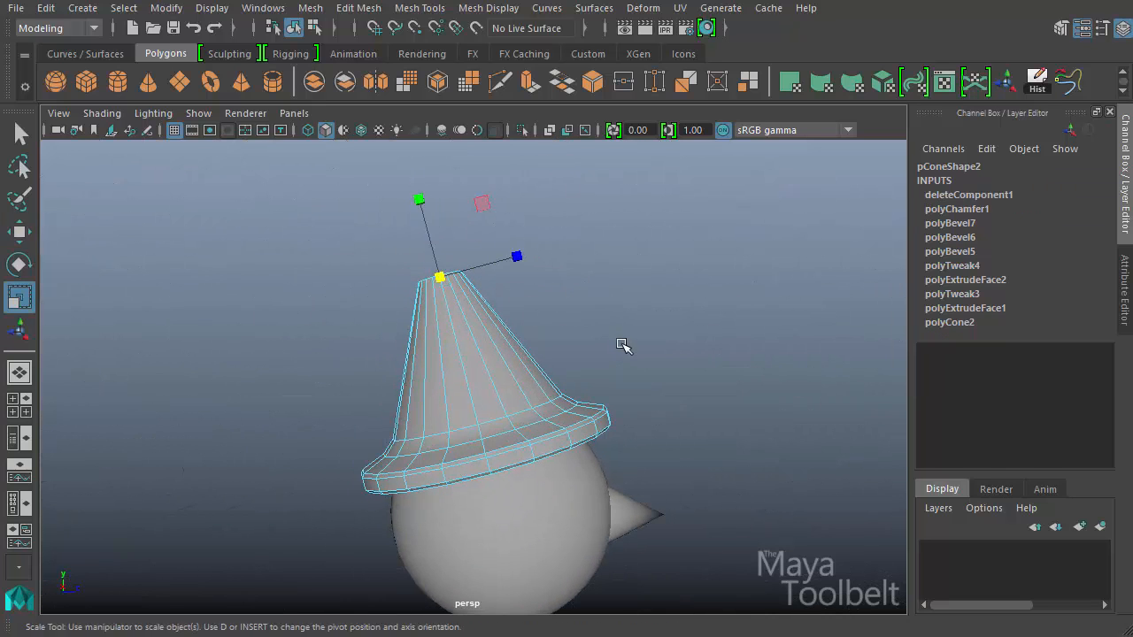
middle_drag(621, 345, 639, 352)
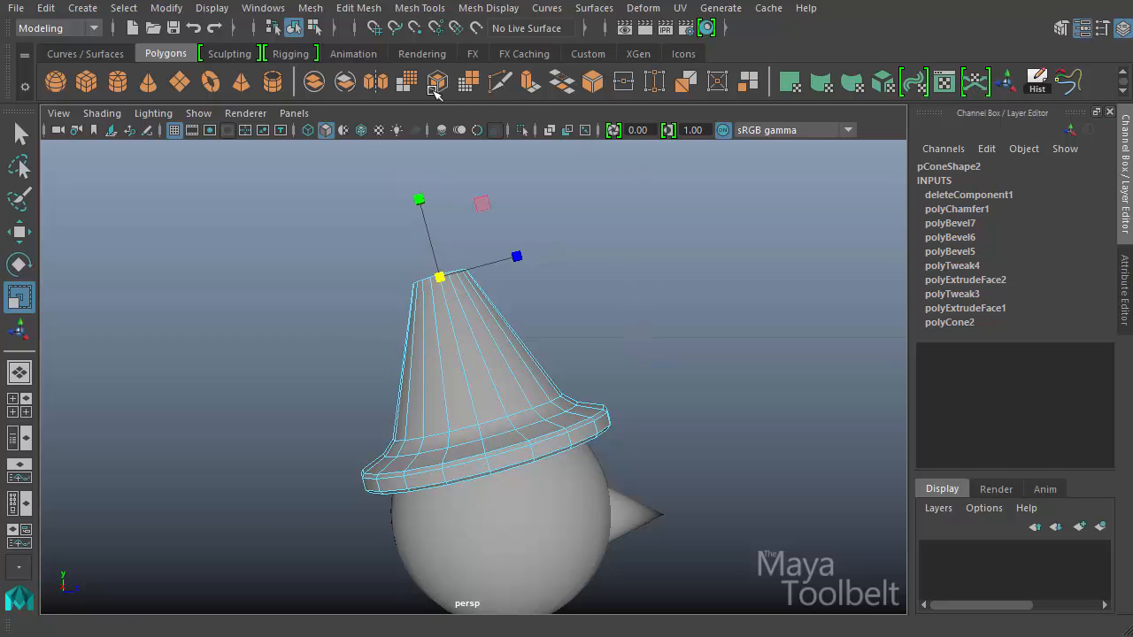
- Bevel the edges of the hat's top face with a Fraction of 0.08
click(359, 7)
click(378, 71)
alt+drag(566, 265, 630, 290)
click(998, 239)
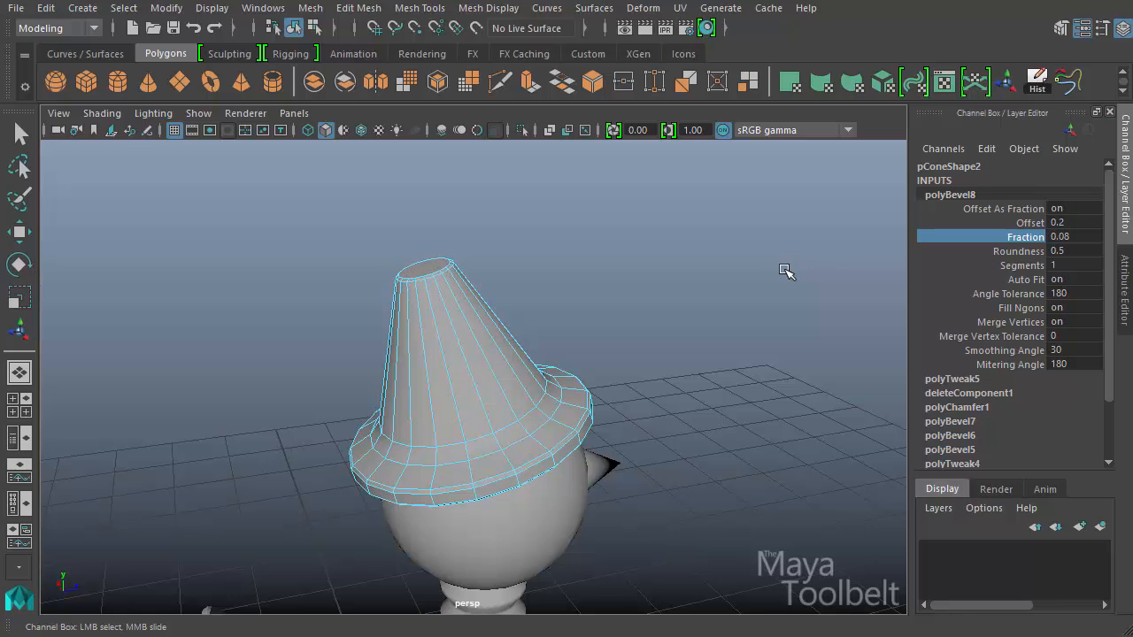
- Return to object selection and check the hat's shape and fit on the head from several angles
alt+drag(763, 319, 425, 244)
key(w)
click(293, 28)
click(680, 321)
alt+right_drag(425, 243, 398, 334)
alt+drag(398, 335, 490, 396)
click(491, 397)
alt+drag(606, 428, 354, 369)
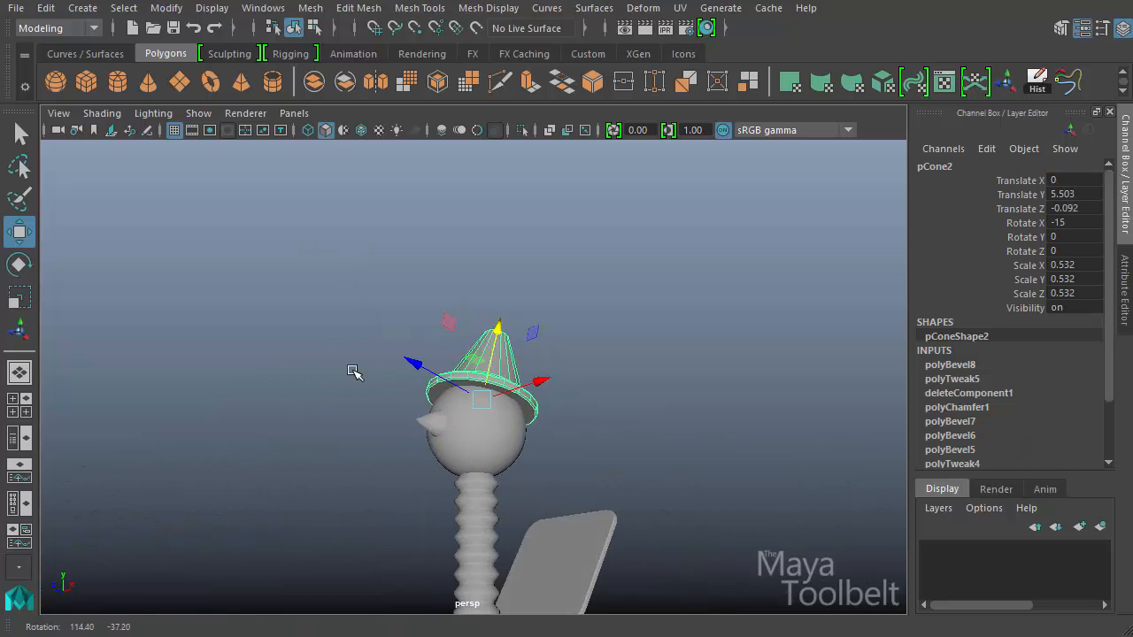
click(274, 387)
alt+drag(274, 386, 534, 475)
- Examine the overall proportions of the whole jack-in-the-box, with its box, lid, crank, tube and head, from several sides
alt+right_drag(533, 475, 278, 348)
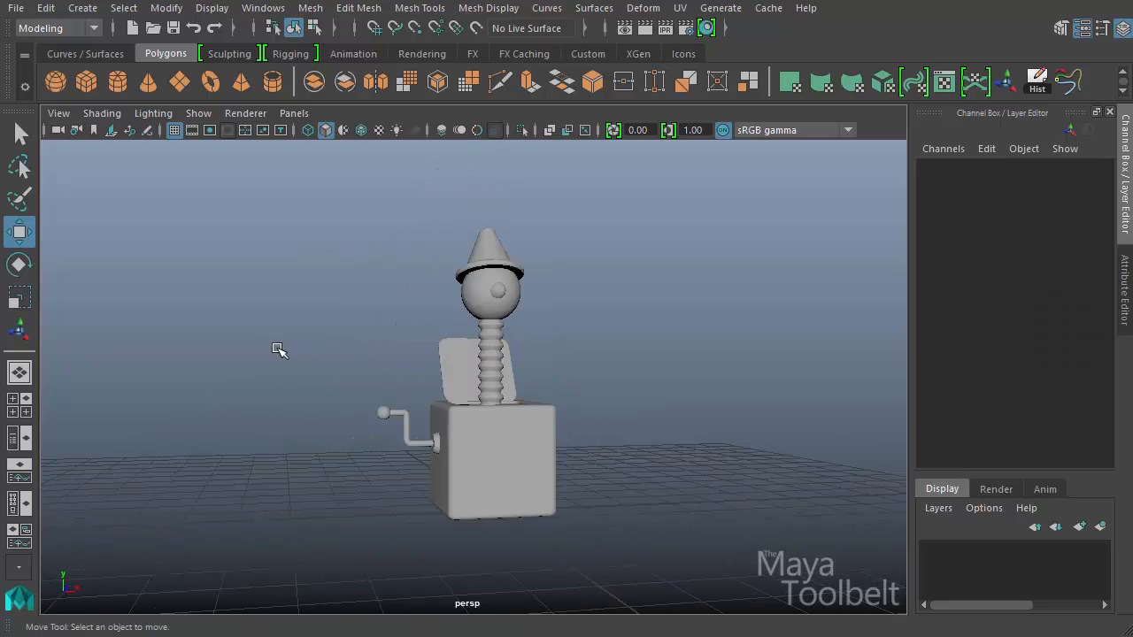
alt+drag(278, 349, 413, 342)
alt+right_drag(412, 342, 640, 366)
alt+drag(640, 366, 549, 366)
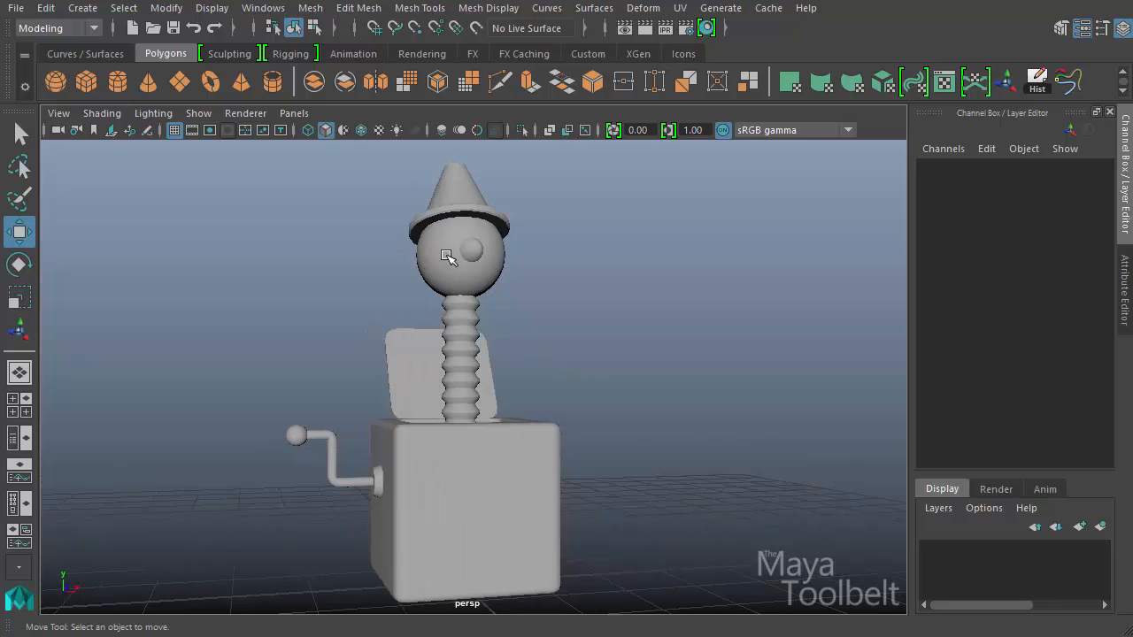
alt+drag(598, 306, 617, 333)
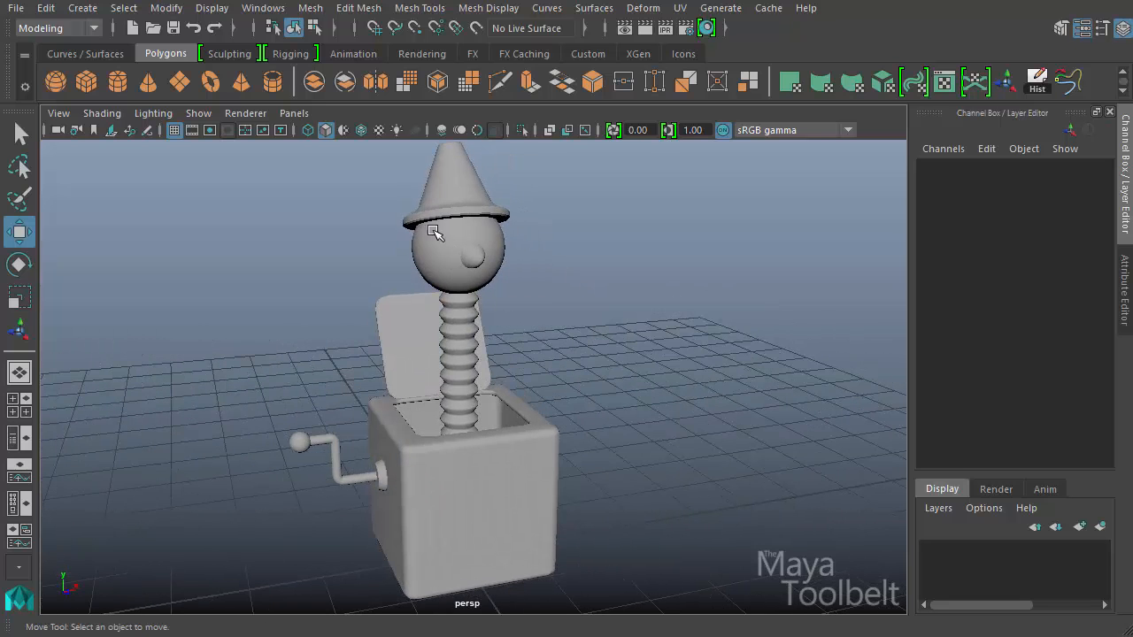
alt+drag(395, 315, 429, 242)
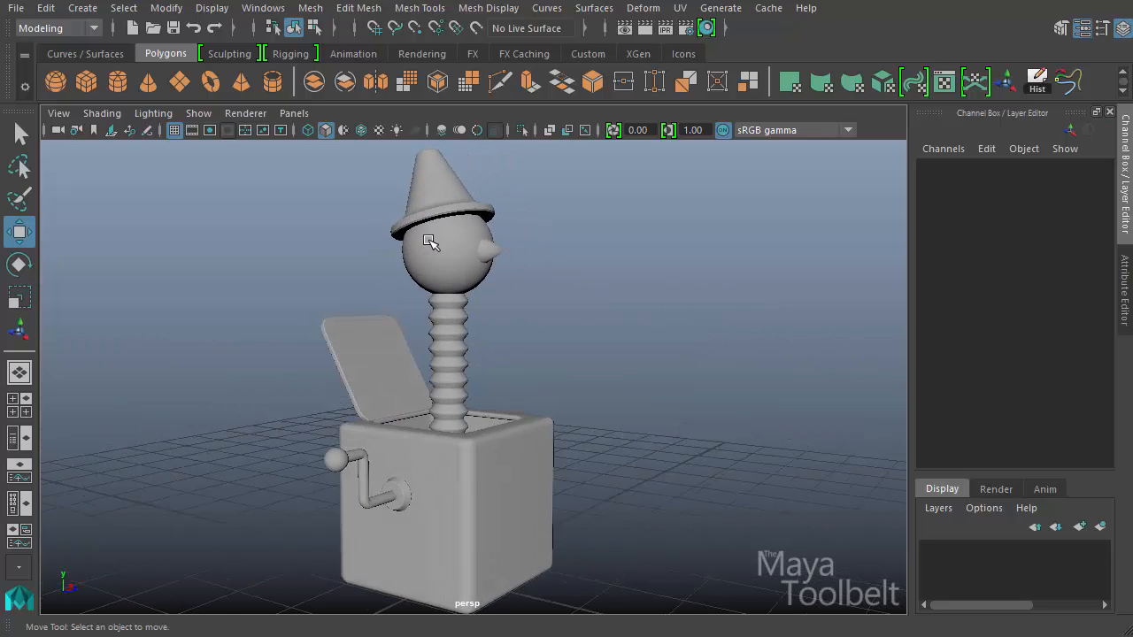
alt+drag(582, 345, 430, 330)
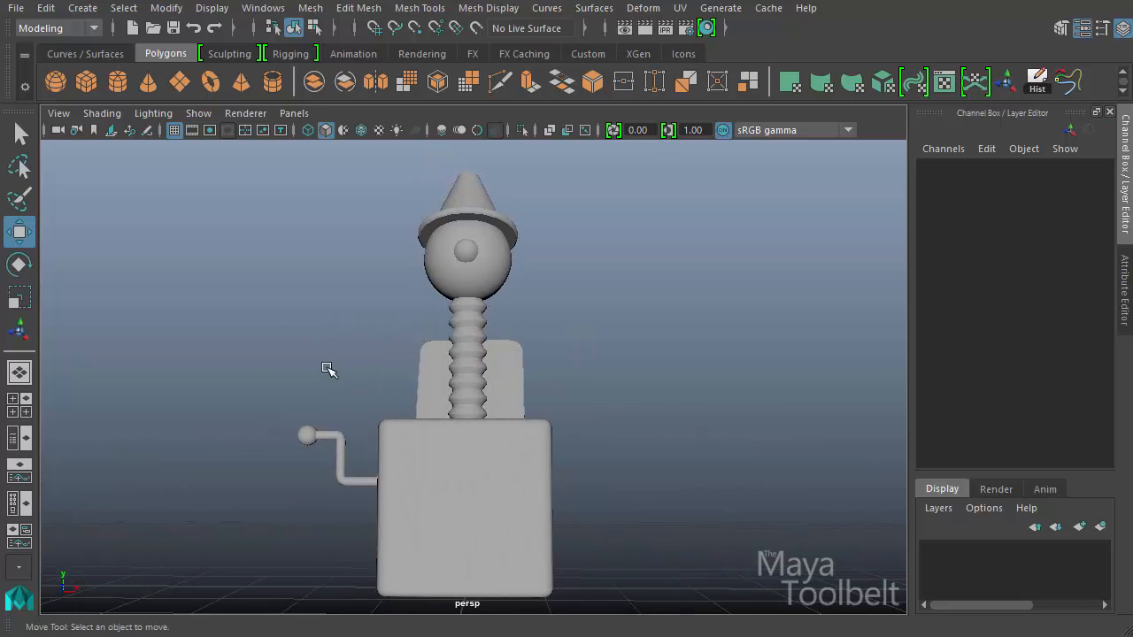
alt+drag(328, 369, 403, 411)
- Add a polygon cylinder at the origin and raise it to the neck just below the head
alt+right_drag(331, 324, 632, 401)
alt+middle_drag(632, 402, 680, 450)
alt+drag(680, 449, 545, 373)
alt+drag(409, 401, 486, 386)
alt+drag(657, 420, 610, 402)
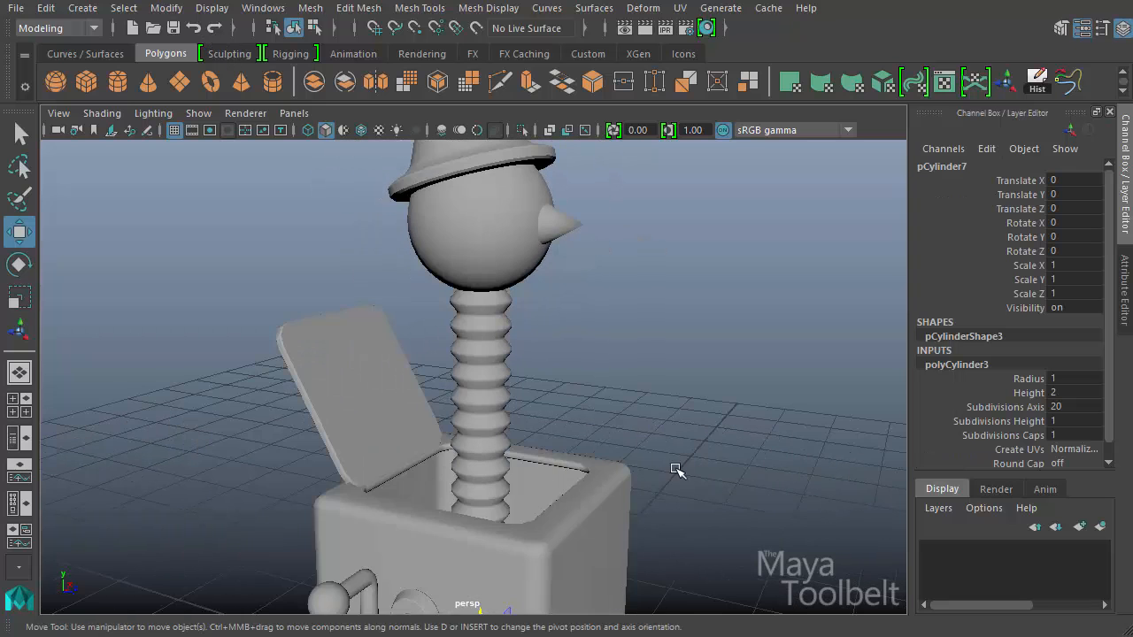
alt+drag(677, 468, 535, 448)
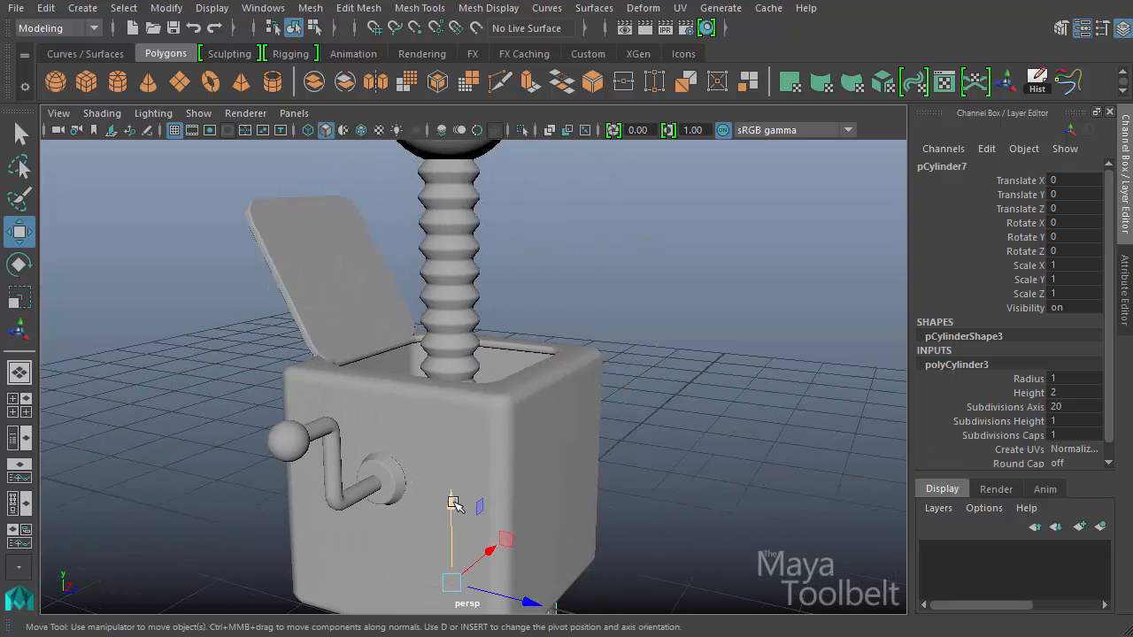
drag(453, 503, 434, 177)
- Scale the new cylinder into a flat collar of 0.609 in X and Z and 0.171 in Y, positioned at Translate Y 3.826
alt+middle_drag(548, 298, 563, 375)
key(r)
drag(466, 260, 475, 312)
ctrl+middle_drag(704, 331, 647, 403)
drag(464, 262, 461, 201)
key(w)
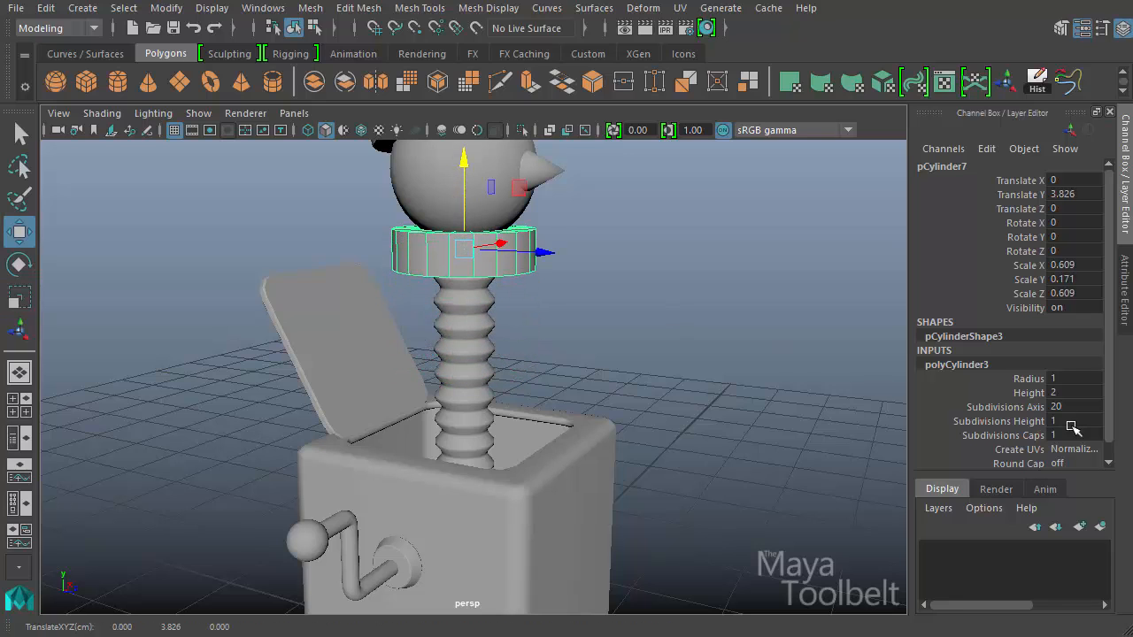
- Set the collar cylinder's Subdivisions Caps to 0
click(1008, 423)
click(997, 436)
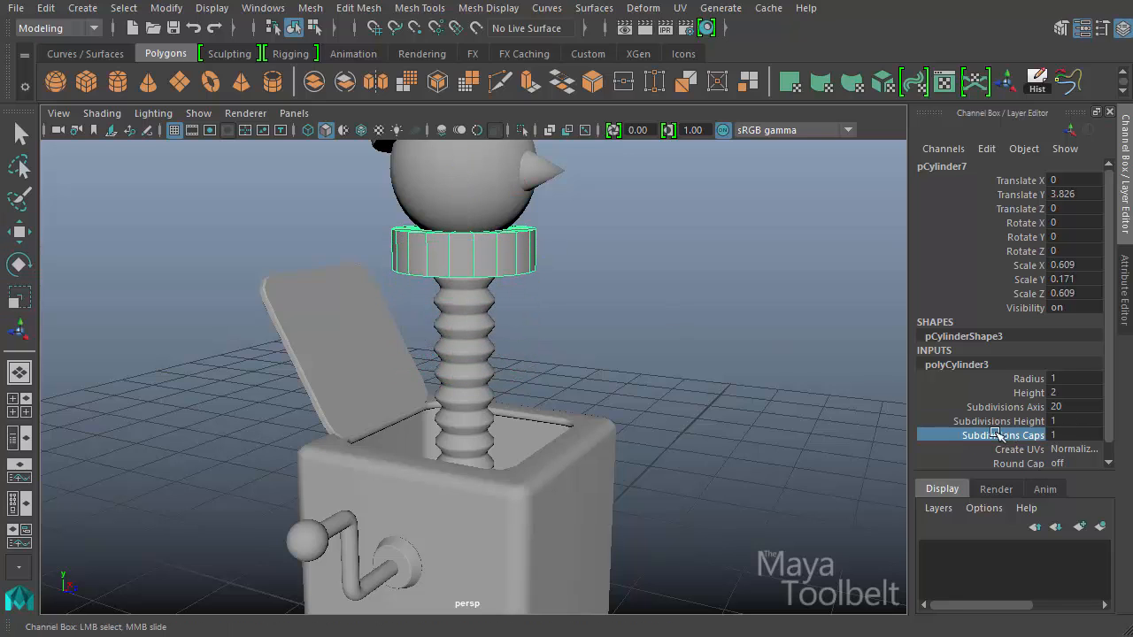
alt+drag(659, 356, 536, 357)
alt+middle_drag(537, 357, 536, 438)
alt+right_drag(537, 438, 675, 411)
alt+drag(676, 411, 743, 436)
- Shrink the collar to a scale of 0.467 in X and Z and 0.116 in Y, and raise it to Translate Y 3.84
key(r)
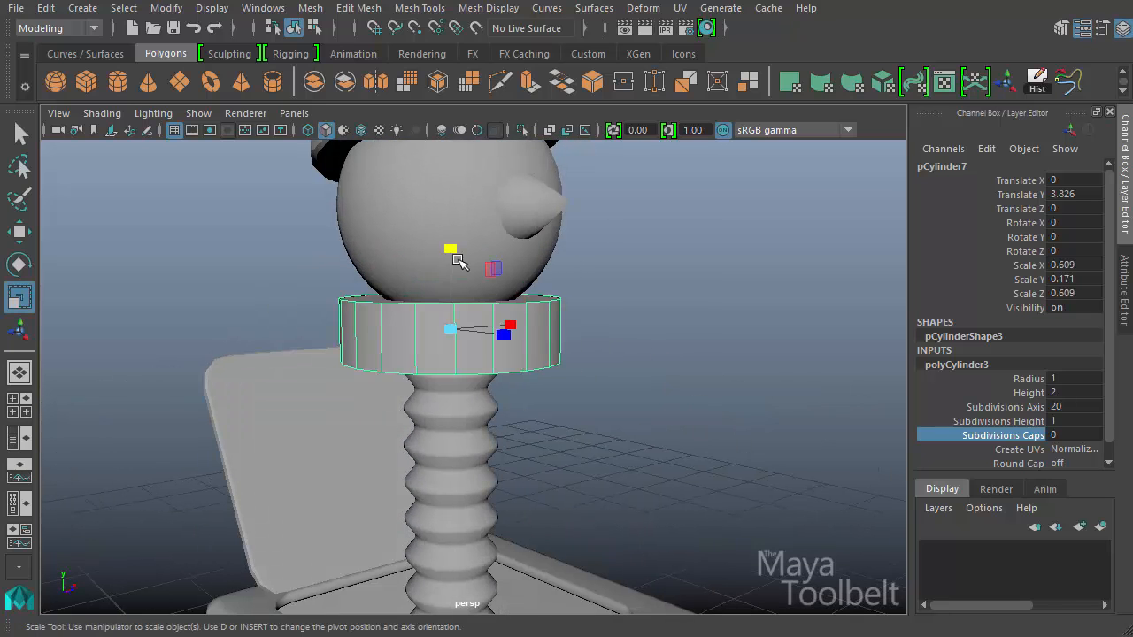
mouse_move(457, 250)
mouse_down()
mouse_move(463, 274)
mouse_move(450, 258)
mouse_up()
key(w)
key(r)
alt+drag(553, 281, 511, 302)
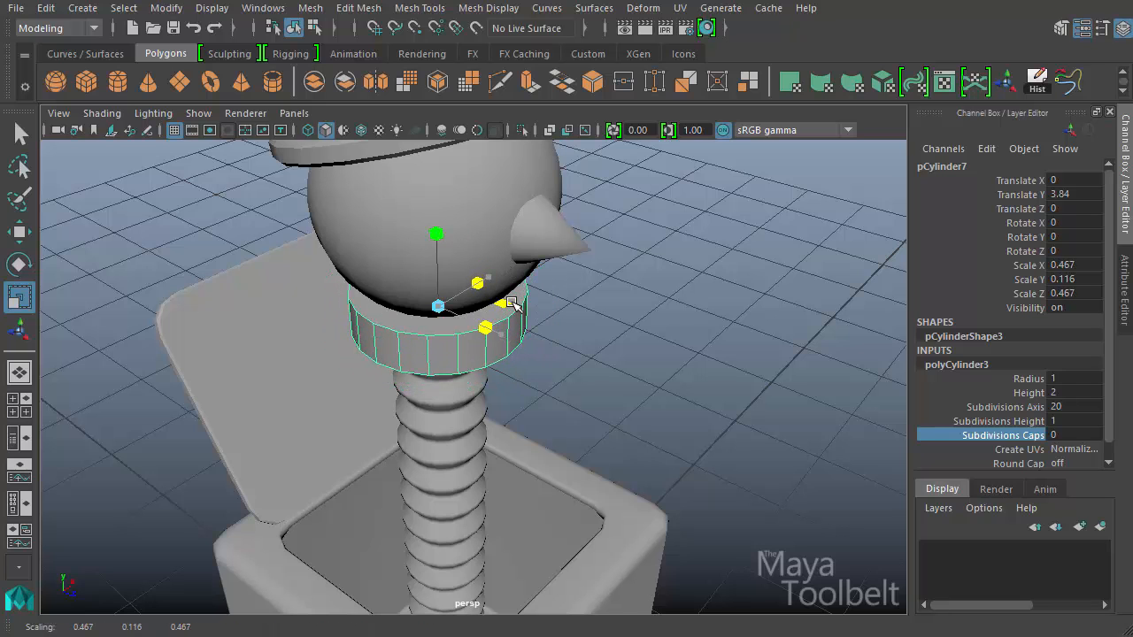
- Poke the collar's top and bottom cap faces and offset their centre points to a Local Translate Z of -0.106
alt+drag(660, 344, 543, 350)
key(w)
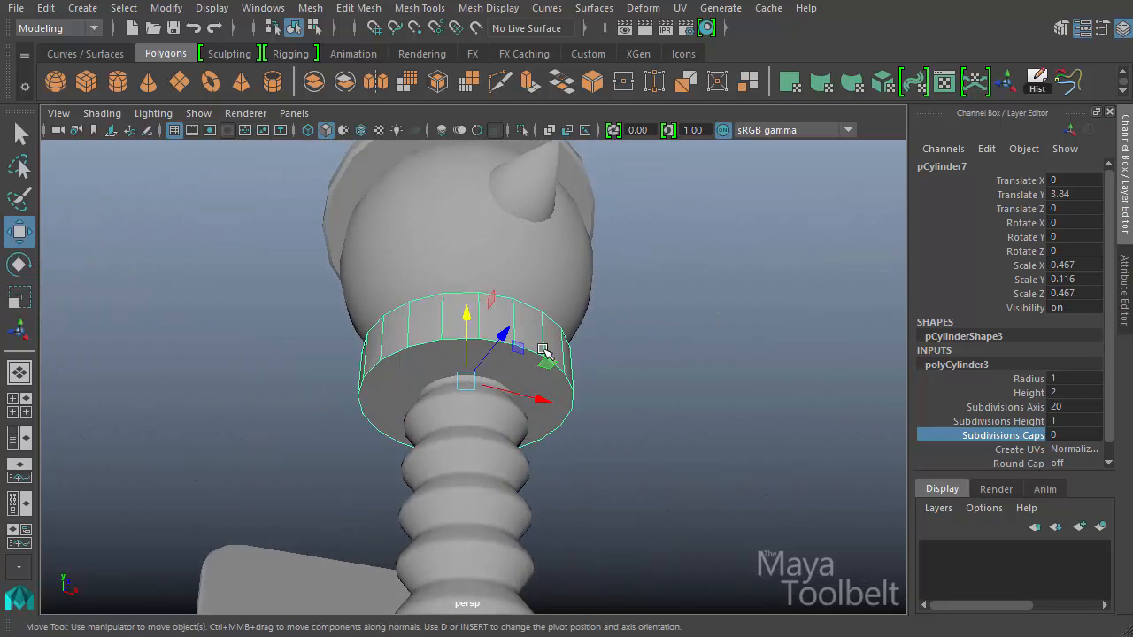
right_drag(522, 359, 522, 374)
click(522, 374)
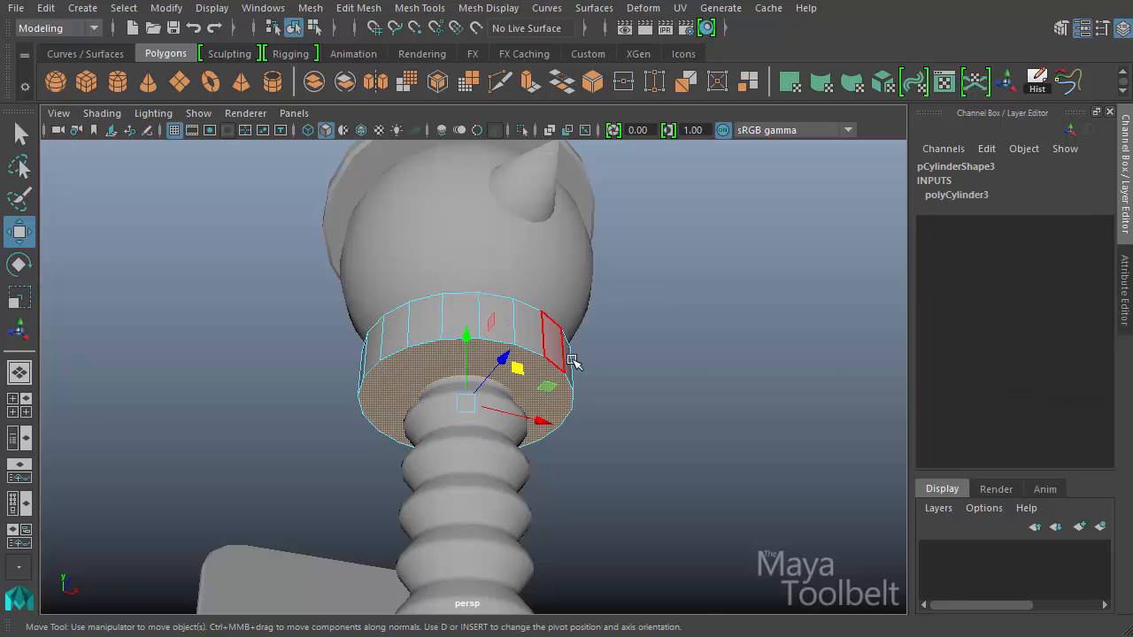
alt+drag(572, 361, 534, 306)
alt+drag(652, 316, 610, 212)
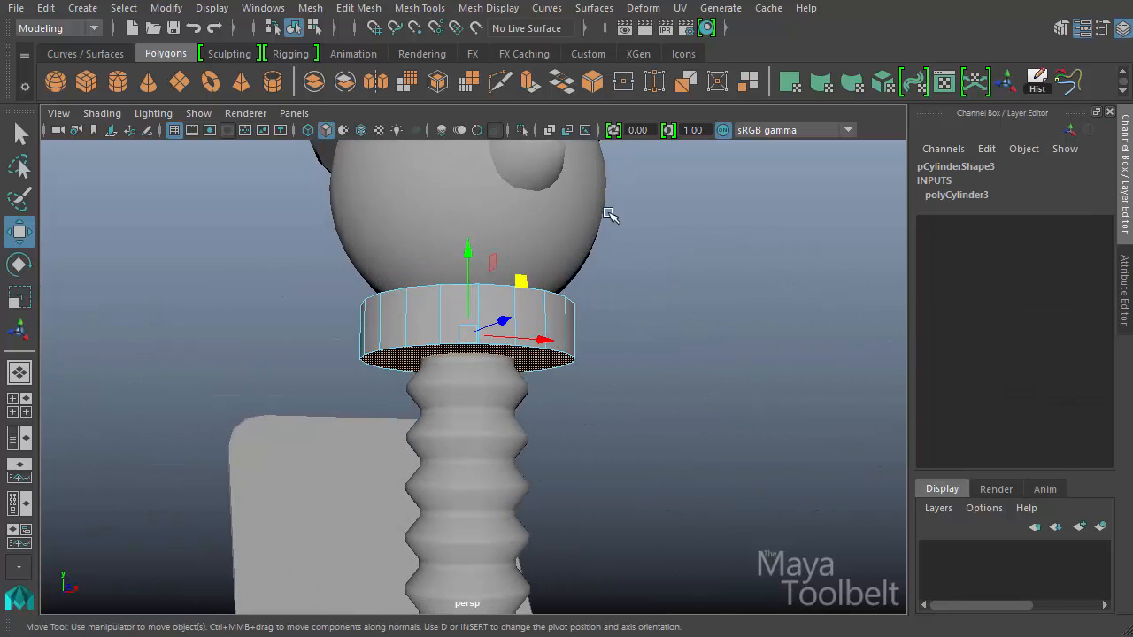
click(368, 13)
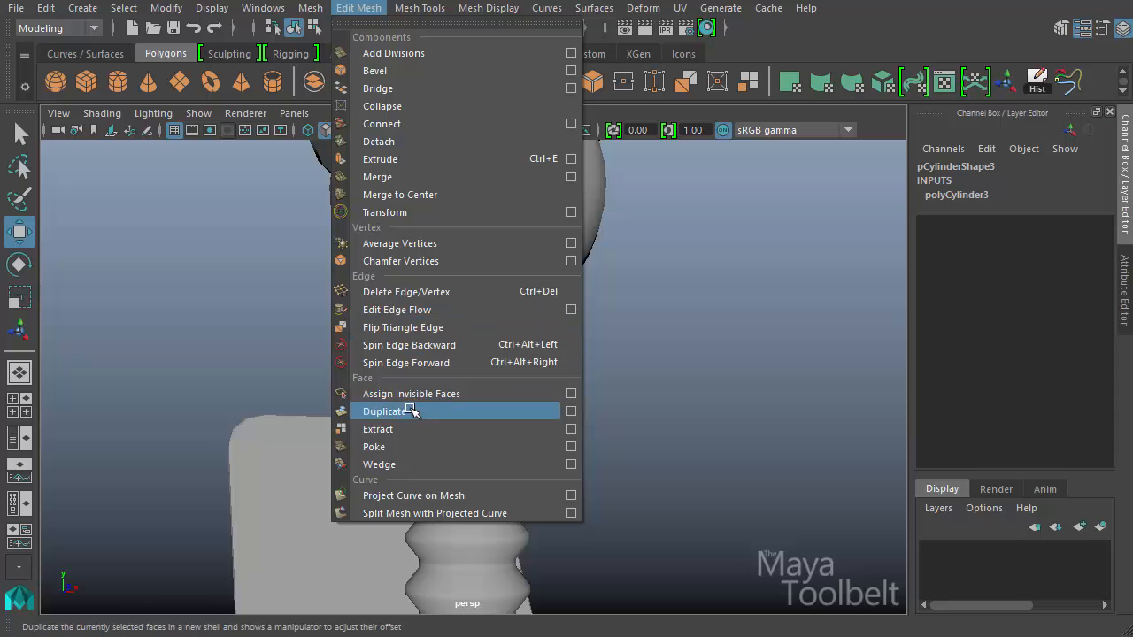
click(407, 444)
alt+drag(603, 440, 489, 431)
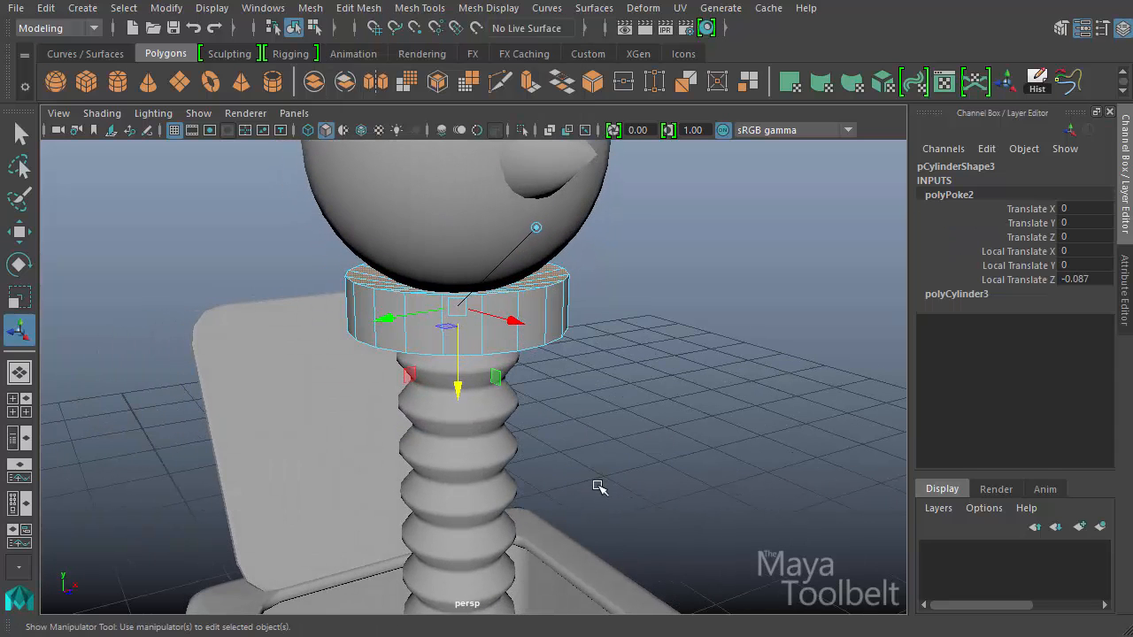
middle_drag(596, 485, 593, 474)
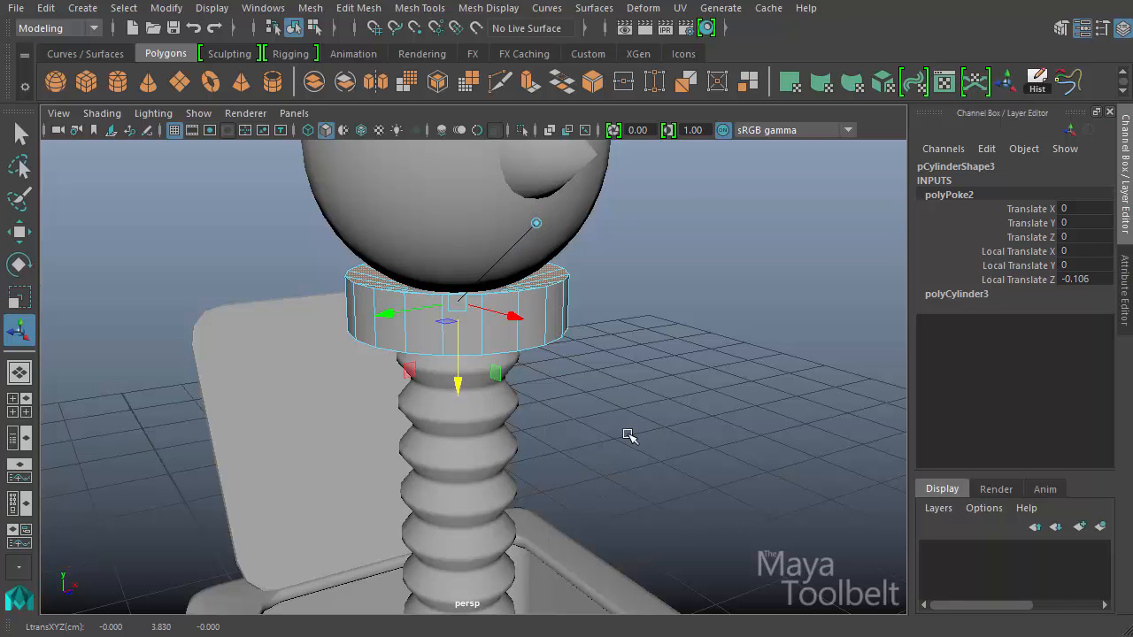
- Back in object selection, scale the collar to 0.43 in X and Z and 0.118 in Y, and raise it to Translate Y 3.855
key(w)
alt+drag(628, 435, 531, 292)
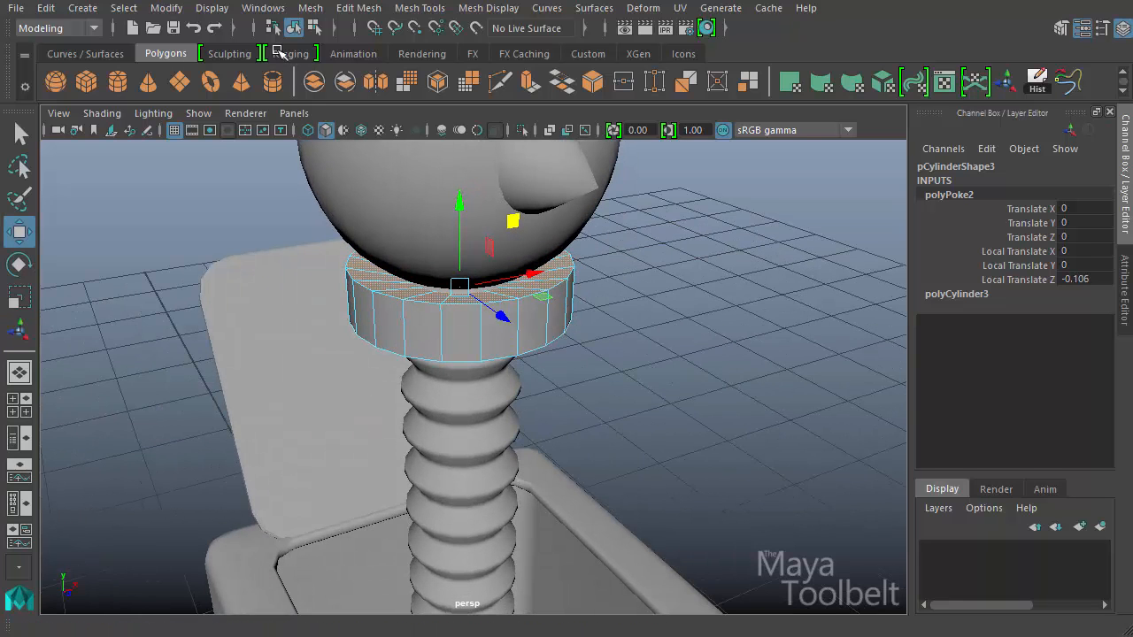
click(313, 27)
click(294, 28)
key(r)
click(461, 210)
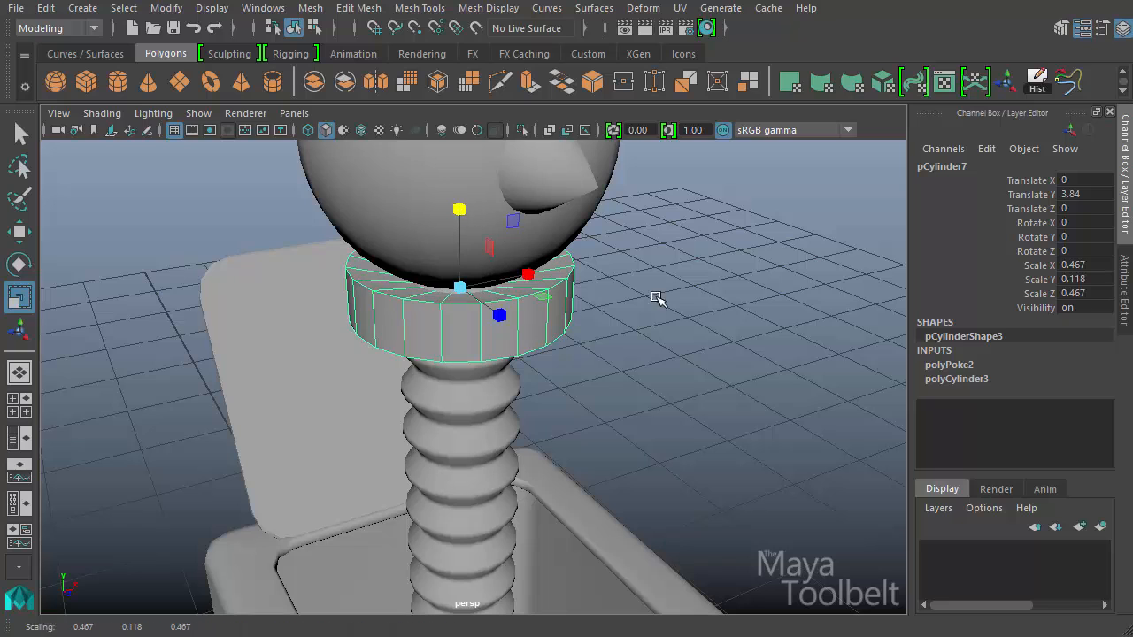
ctrl+middle_drag(657, 298, 645, 322)
alt+drag(645, 321, 627, 278)
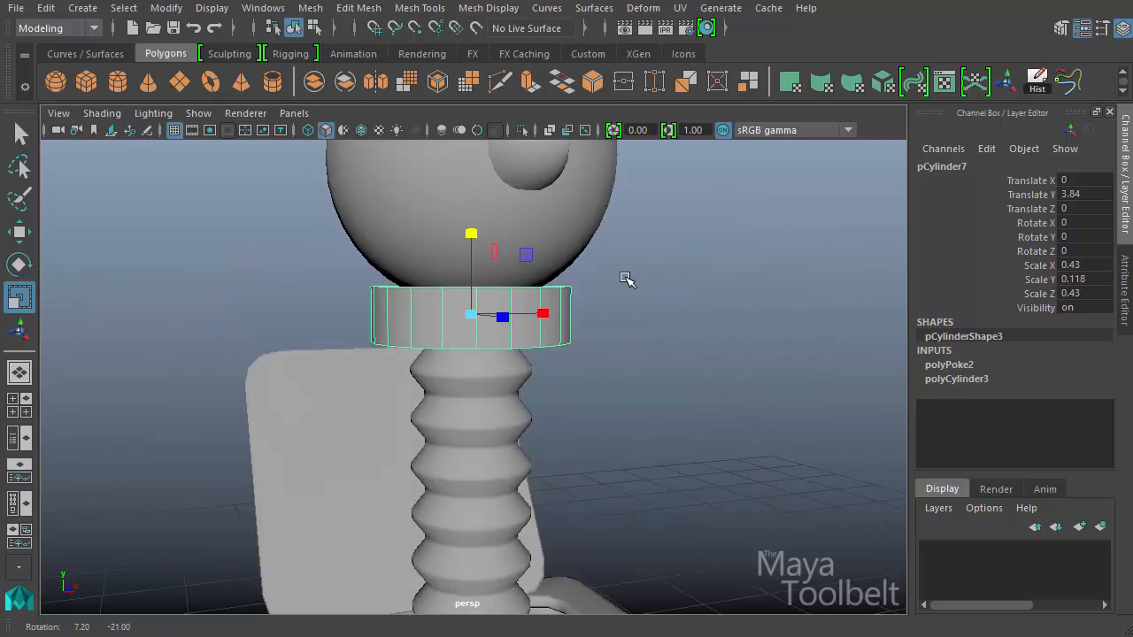
key(w)
drag(475, 239, 477, 232)
- Select the collar's top and bottom rim edge loops and scale them slightly closer together vertically
right_click(421, 314)
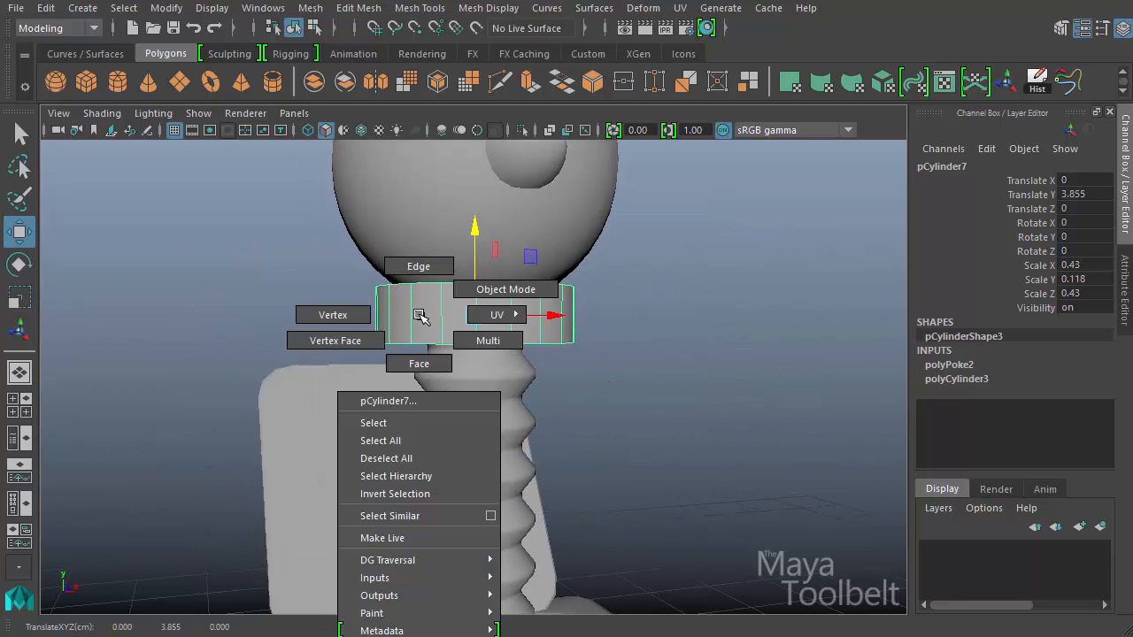
alt+drag(422, 315, 506, 341)
right_drag(538, 313, 550, 264)
click(547, 267)
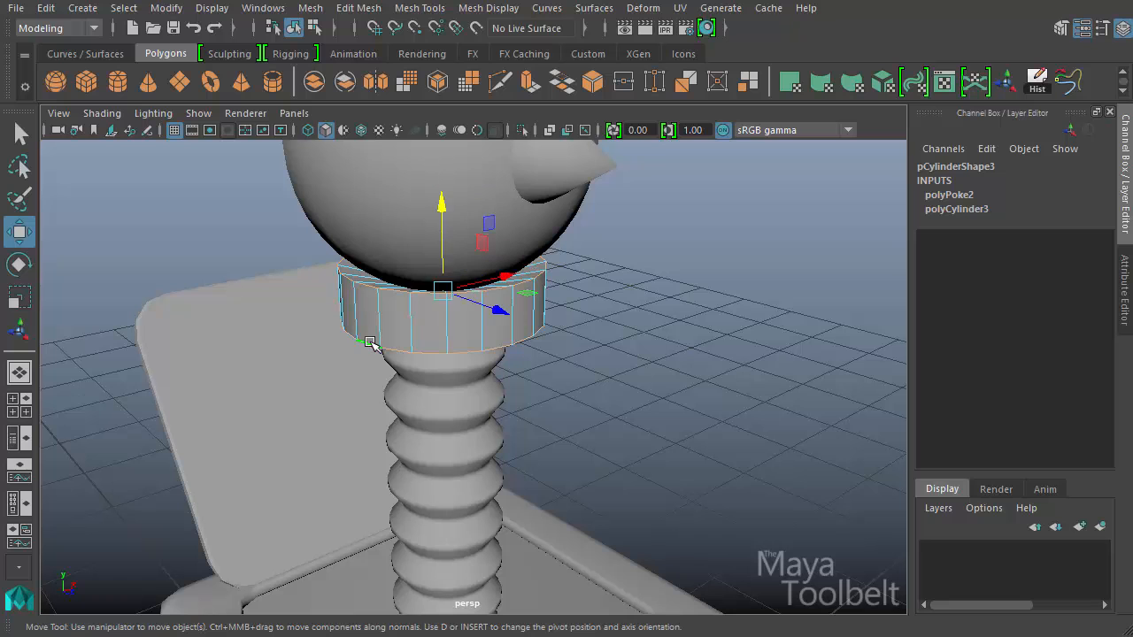
key(r)
drag(445, 208, 444, 228)
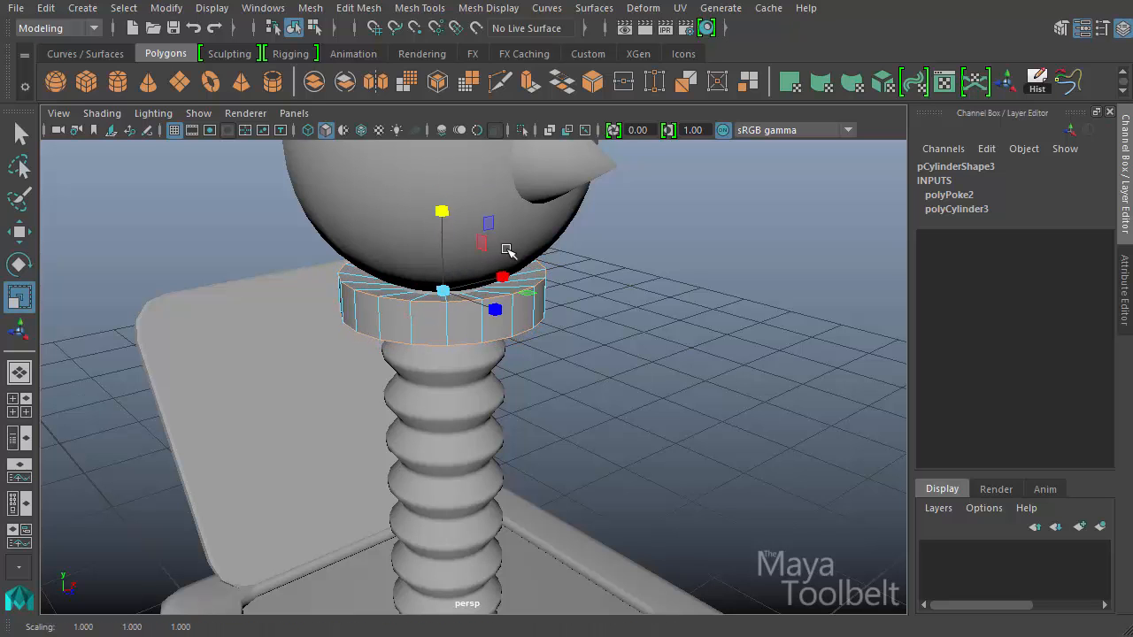
alt+drag(507, 252, 471, 239)
- Bevel the selected rim edges with a Fraction of 0.27 and return to object selection
click(358, 7)
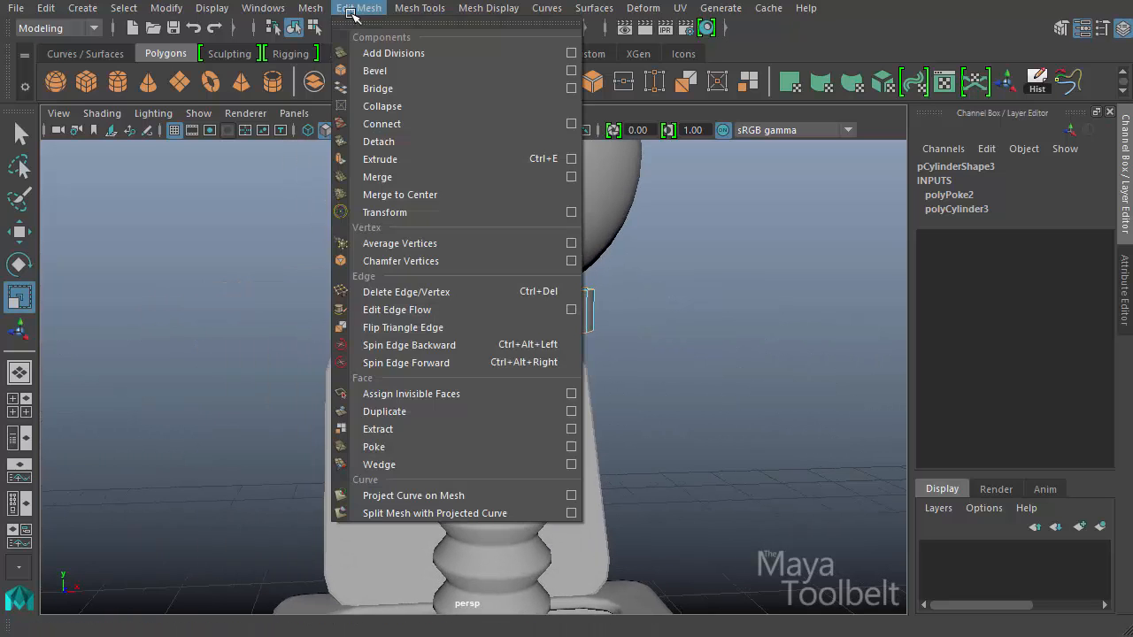
click(376, 69)
alt+drag(498, 309, 923, 296)
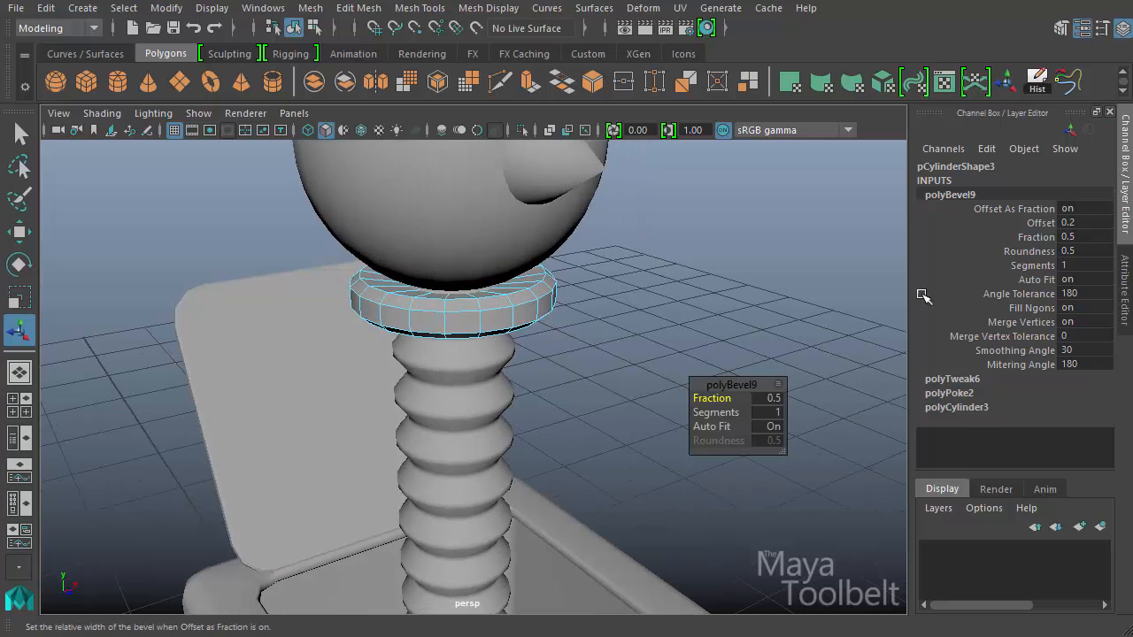
click(1042, 237)
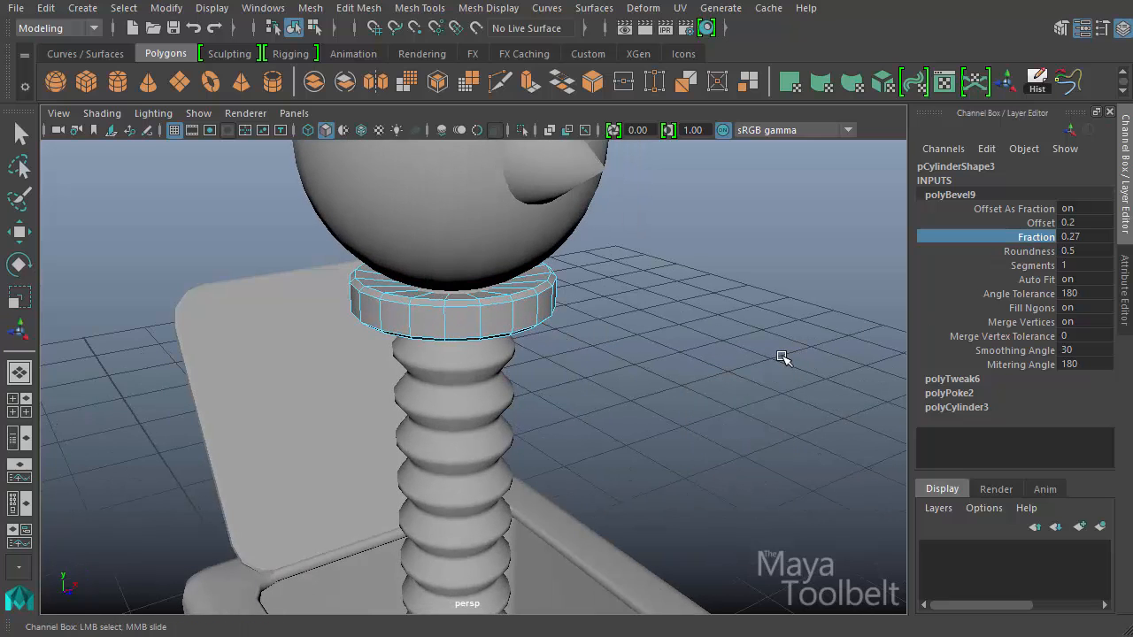
click(295, 28)
key(w)
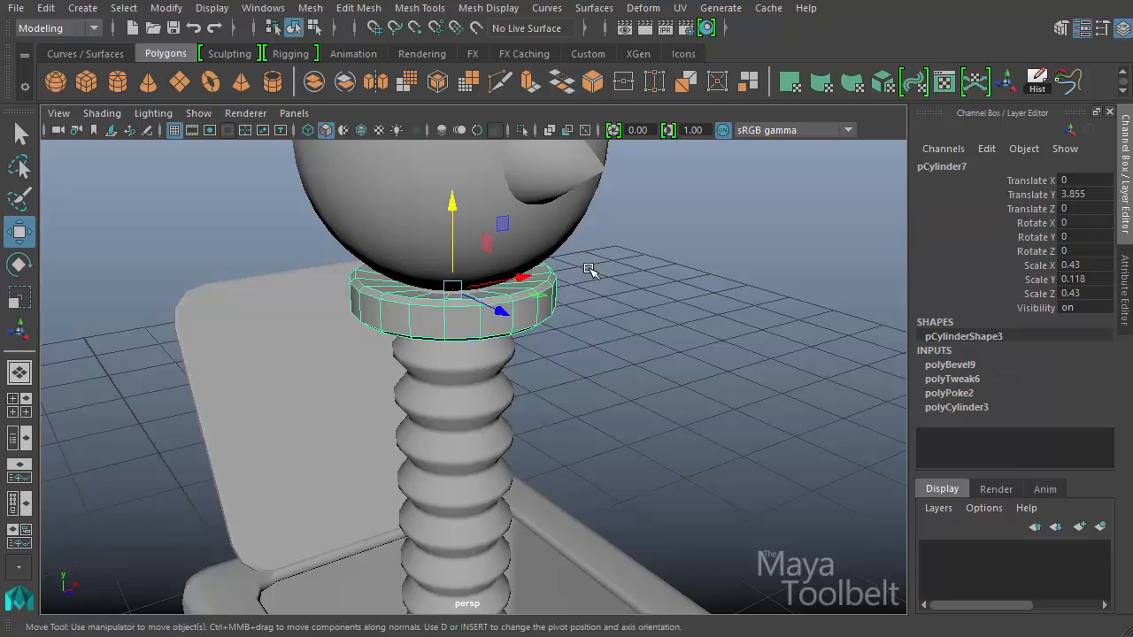
- Check the collar's fit under the head and raise it to Translate Y 3.875
click(637, 287)
alt+drag(641, 301, 548, 279)
alt+right_drag(549, 279, 293, 250)
alt+drag(293, 251, 342, 310)
alt+right_drag(342, 310, 694, 371)
click(577, 322)
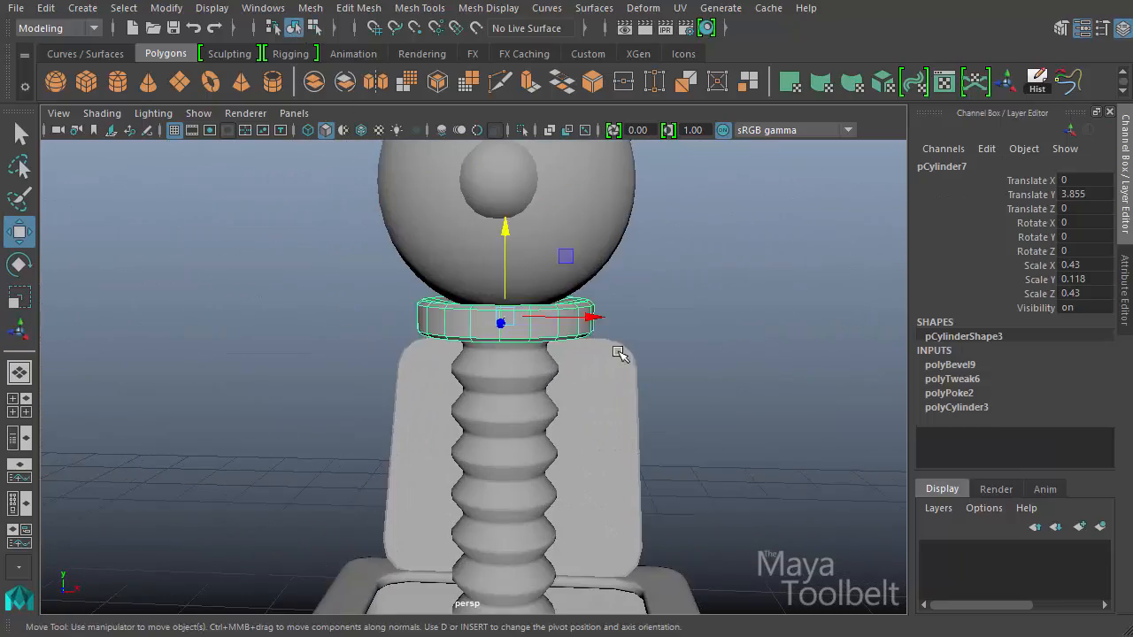
alt+drag(620, 350, 541, 410)
drag(530, 220, 530, 216)
alt+drag(557, 278, 752, 247)
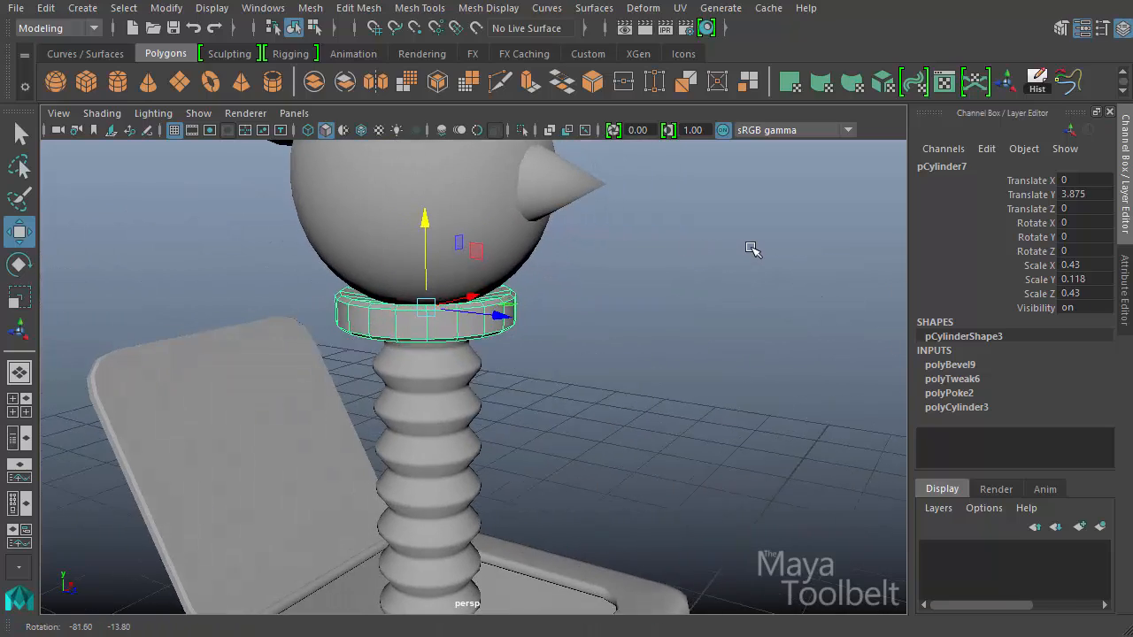
- Examine the collar's proportions against the hat, head, tube and box from several sides
click(733, 362)
alt+drag(733, 362, 690, 355)
alt+right_drag(689, 354, 392, 331)
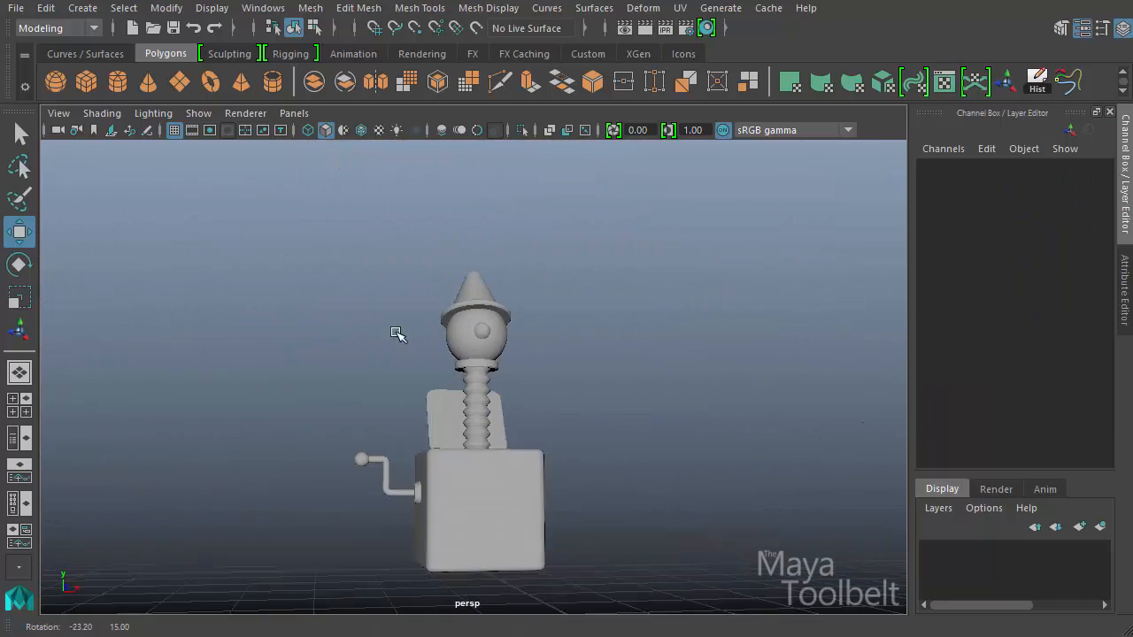
alt+drag(392, 331, 496, 324)
click(495, 324)
alt+drag(669, 381, 531, 370)
click(748, 354)
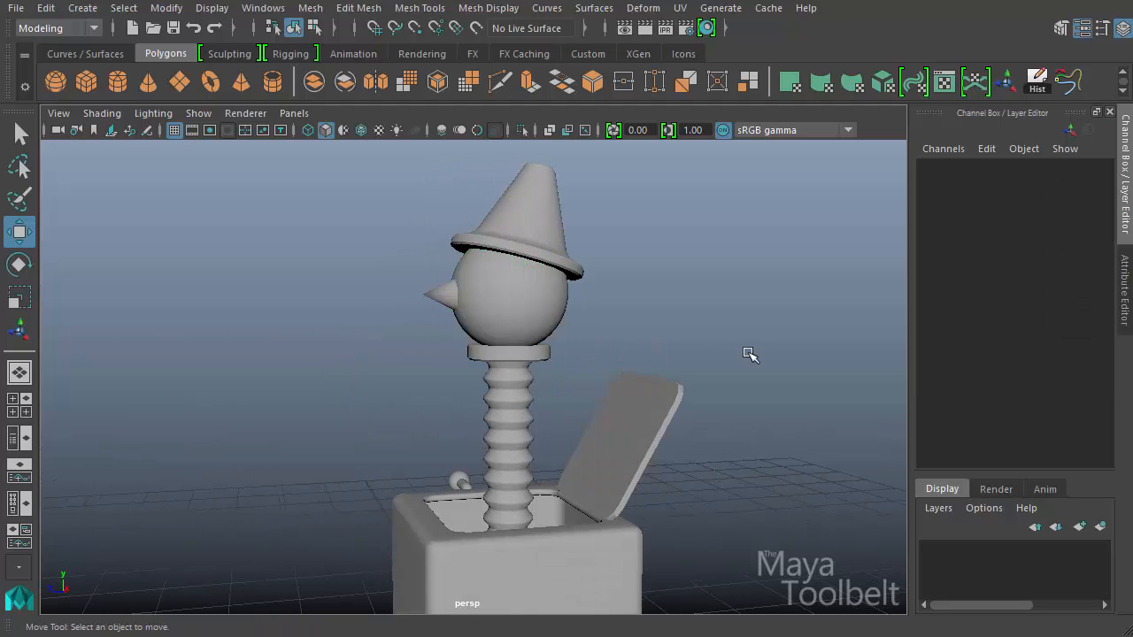
alt+drag(749, 354, 519, 356)
- Select every other vertical edge around the side of the collar
click(519, 356)
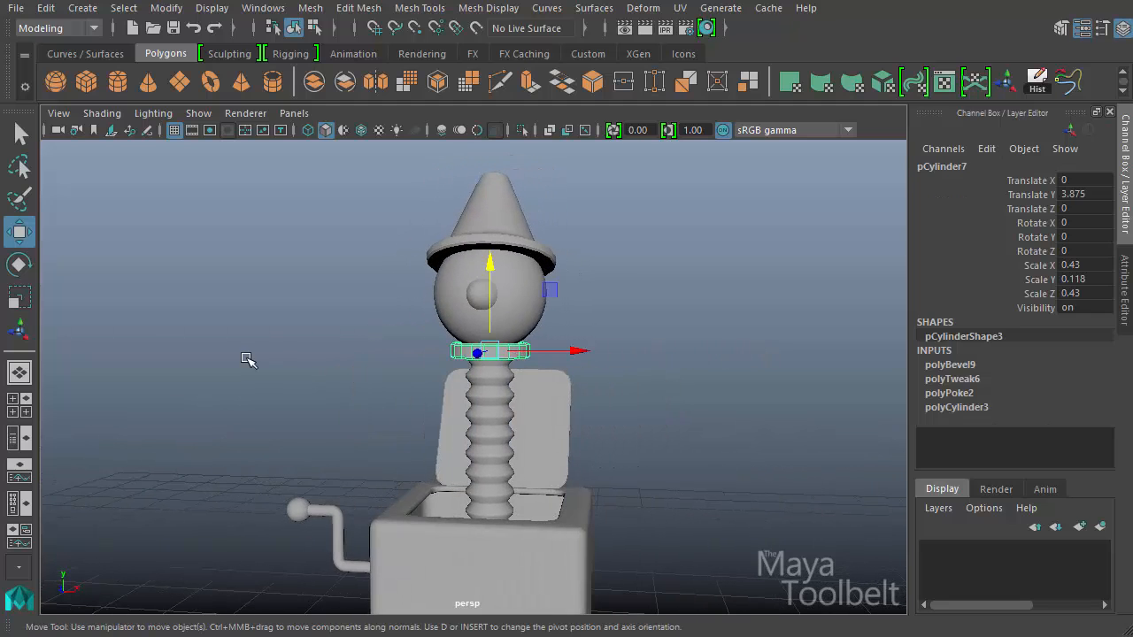
alt+right_drag(253, 354, 632, 422)
alt+drag(631, 422, 498, 319)
right_drag(498, 318, 469, 314)
click(467, 325)
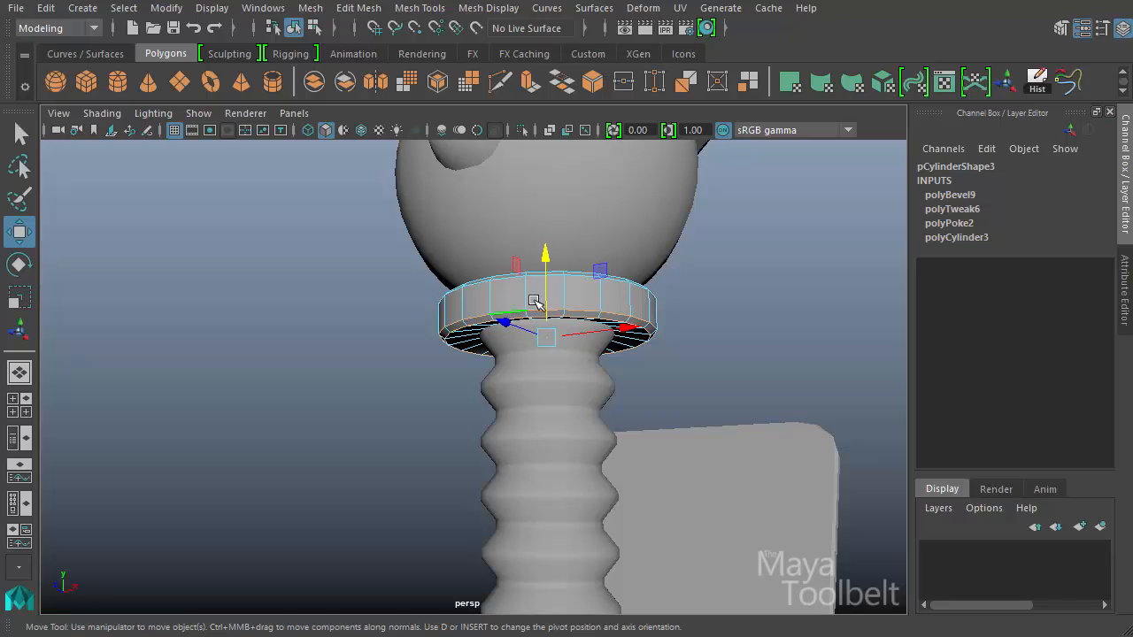
drag(545, 268, 705, 271)
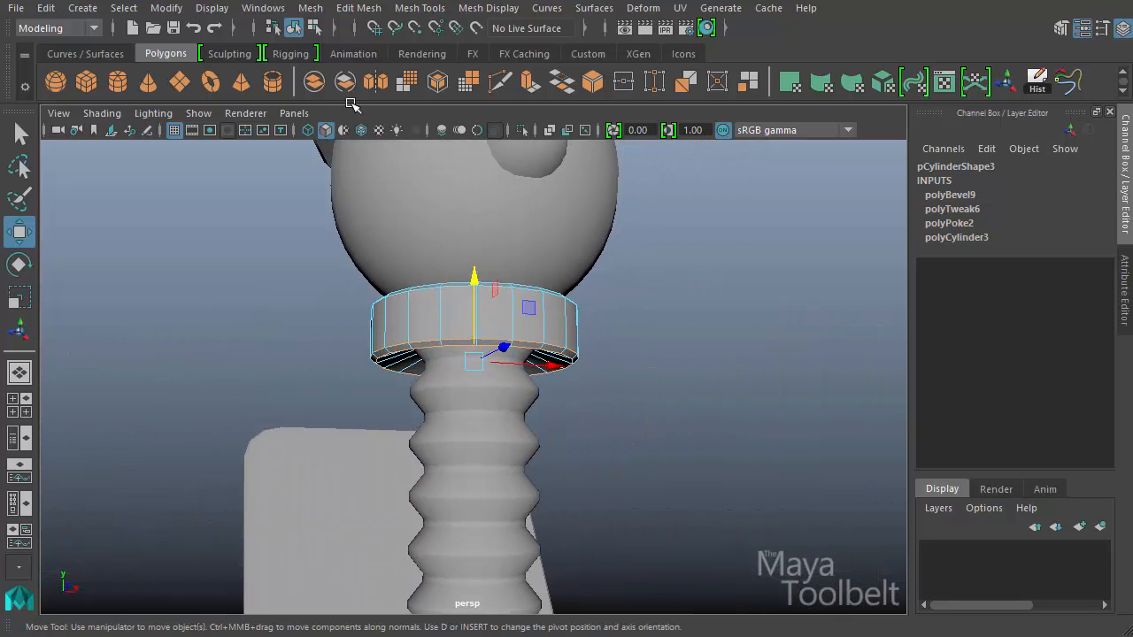
alt+drag(475, 246, 559, 275)
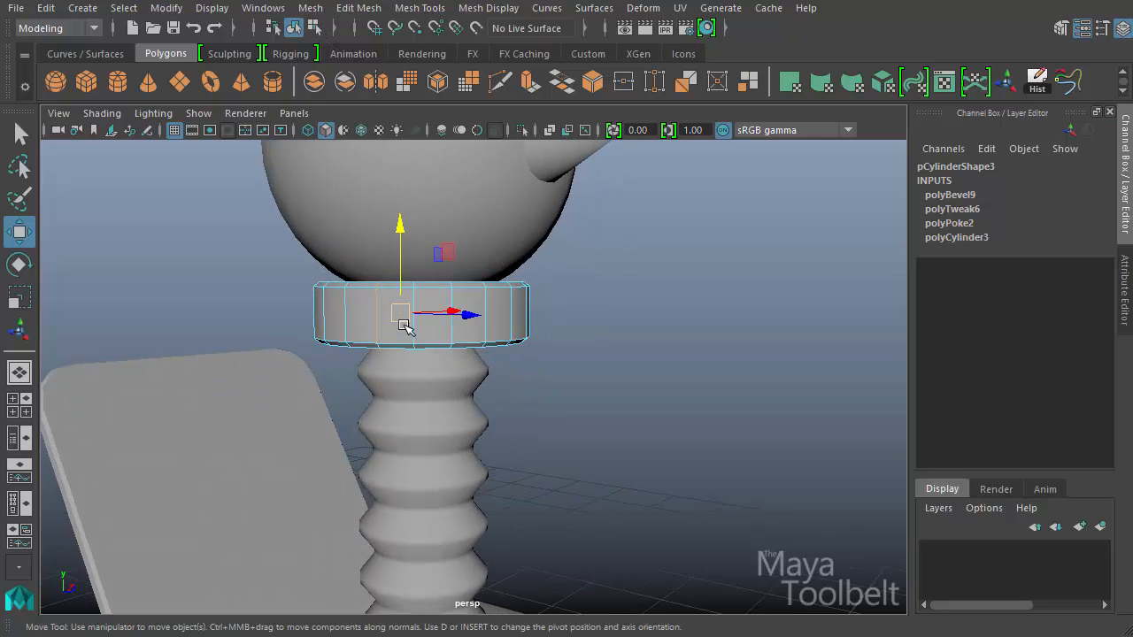
alt+drag(446, 354, 448, 345)
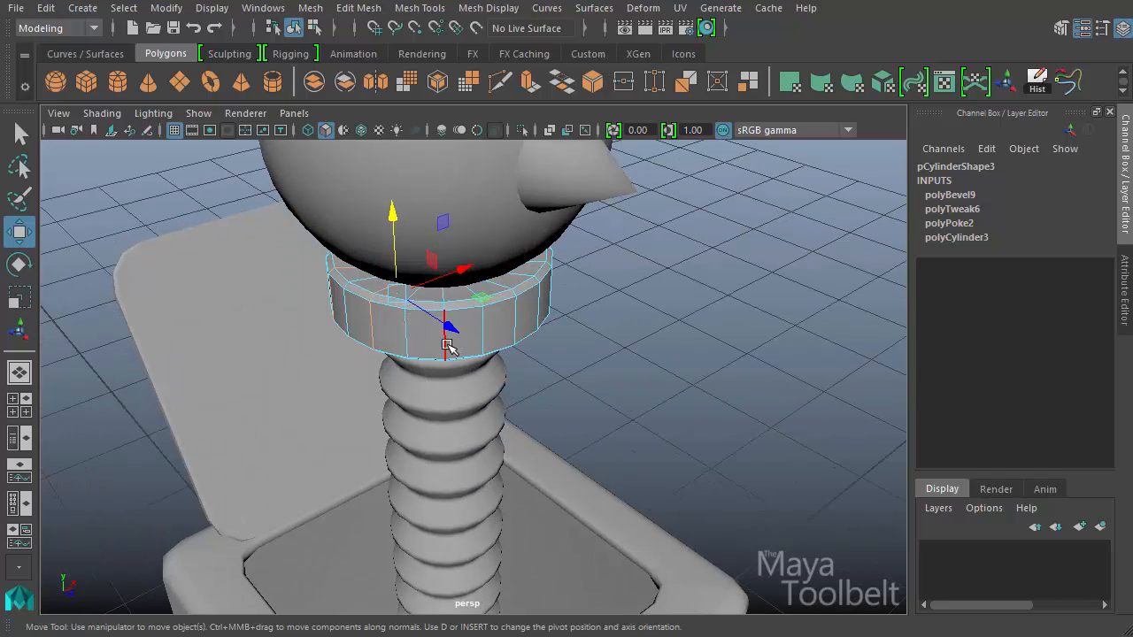
alt+drag(518, 331, 552, 366)
alt+drag(665, 378, 438, 381)
- Move the scale pivot to the collar's top rim and scale the selected edges to about 0.734 in Y for a zigzag lower rim
key(r)
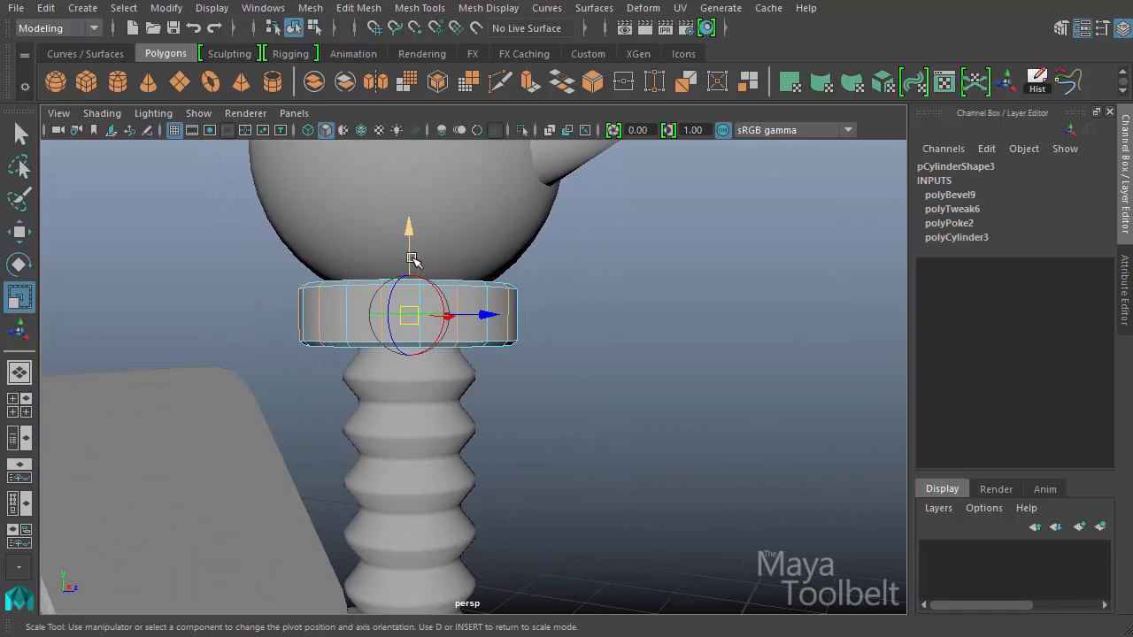
drag(412, 259, 410, 248)
key(d)
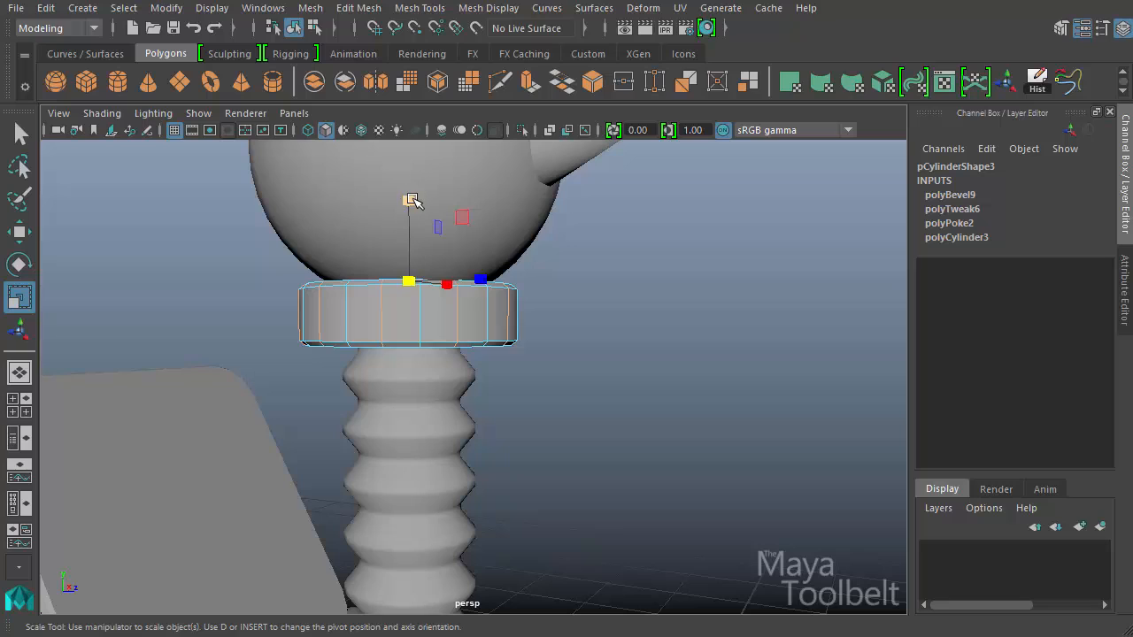
drag(411, 201, 412, 223)
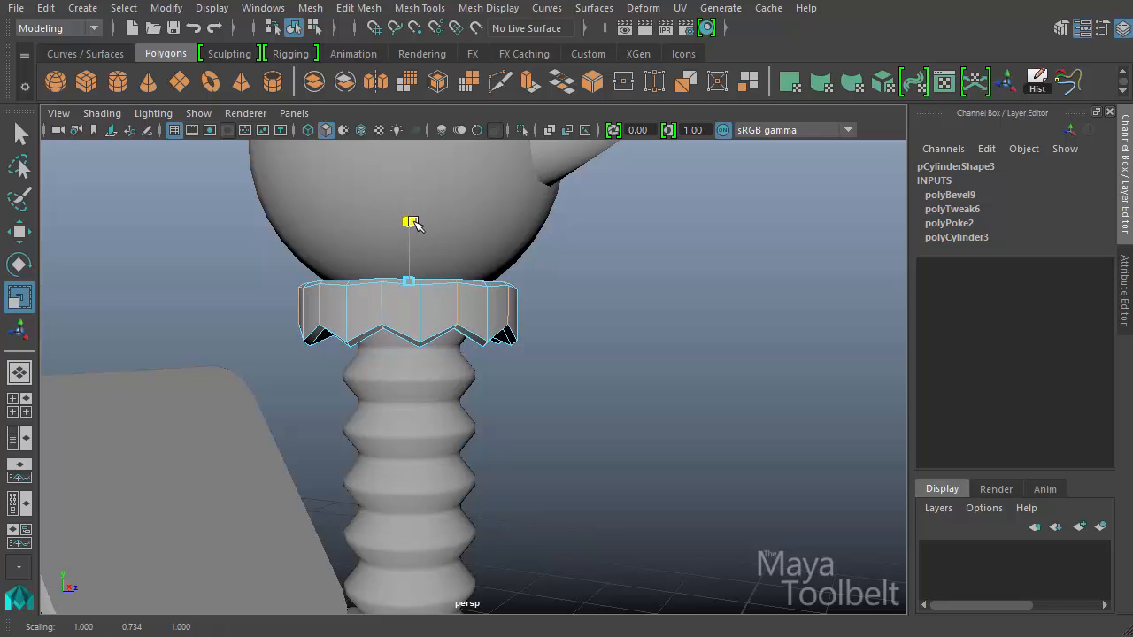
alt+drag(596, 317, 754, 312)
key(w)
alt+drag(544, 288, 562, 341)
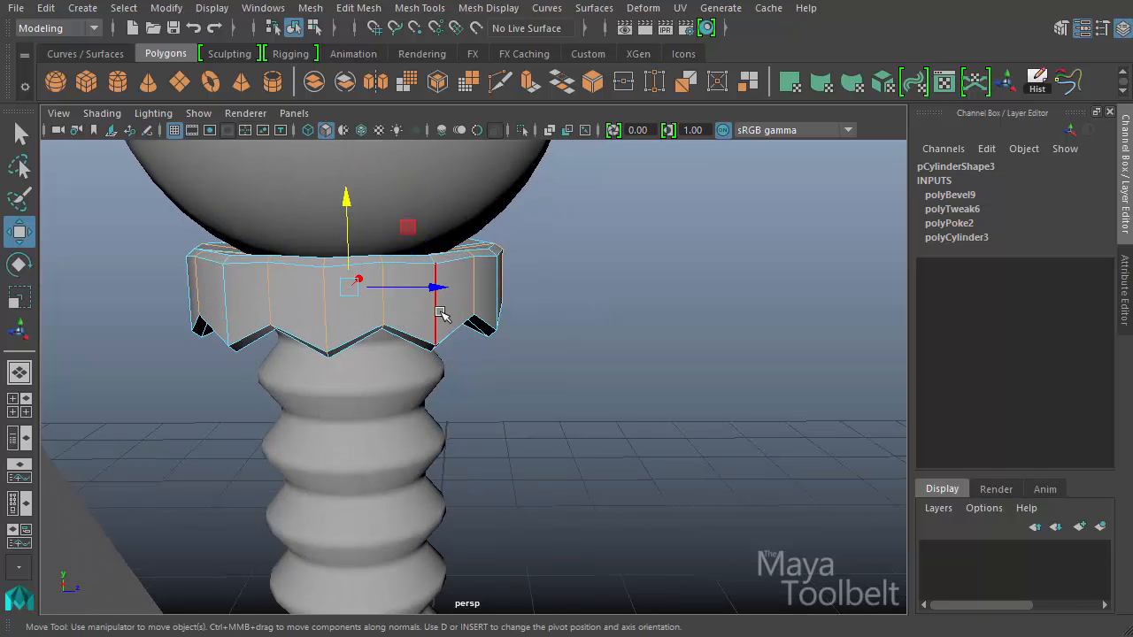
- Add the remaining vertical edges around the side of the zigzag collar to the edge selection
alt+drag(565, 332, 495, 320)
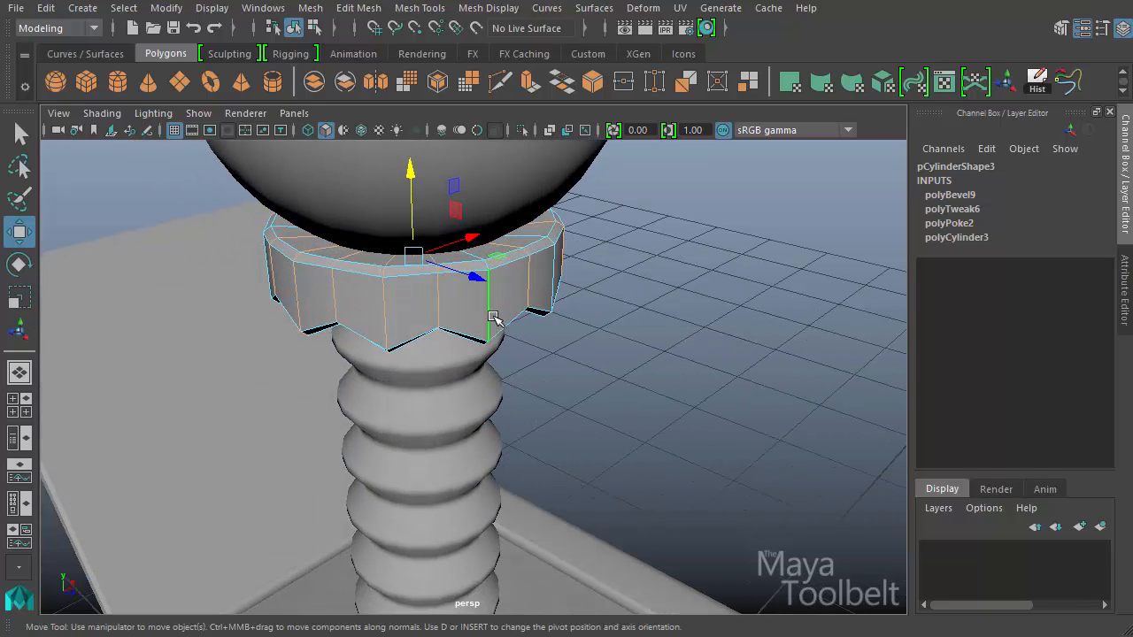
alt+drag(582, 301, 531, 329)
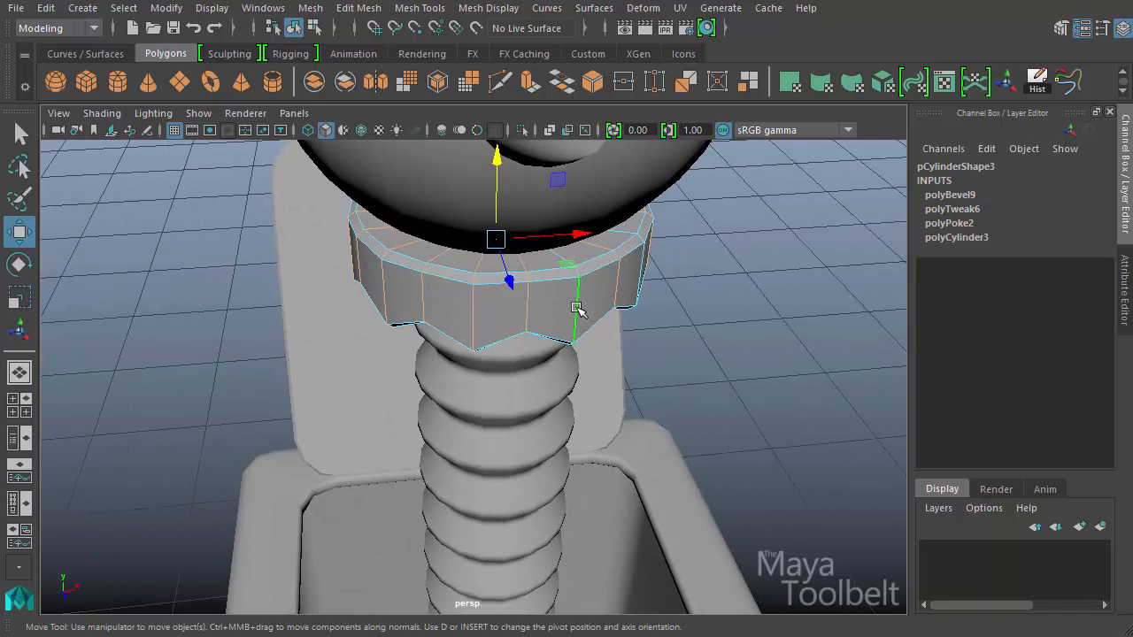
alt+drag(640, 346, 639, 376)
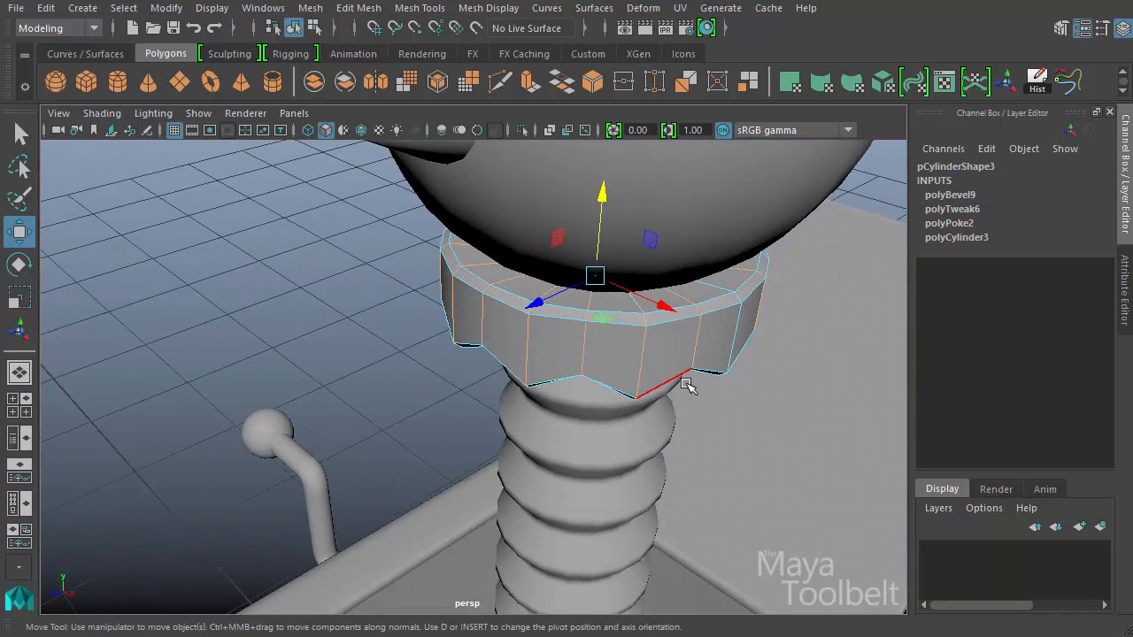
alt+middle_drag(689, 386, 493, 347)
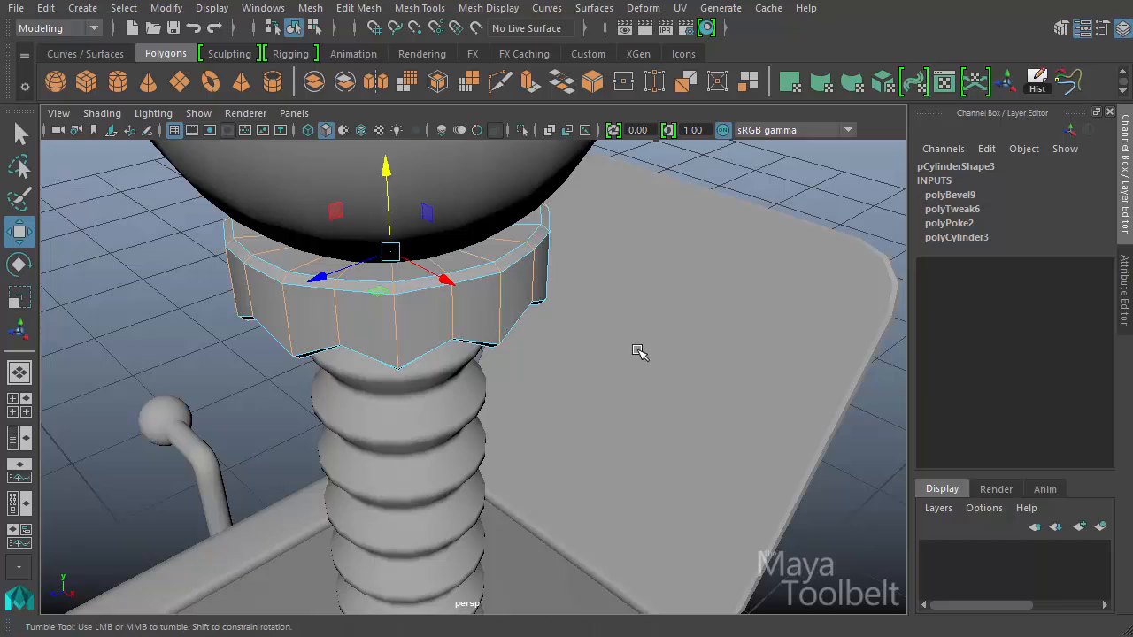
alt+drag(637, 349, 510, 344)
alt+drag(677, 310, 495, 288)
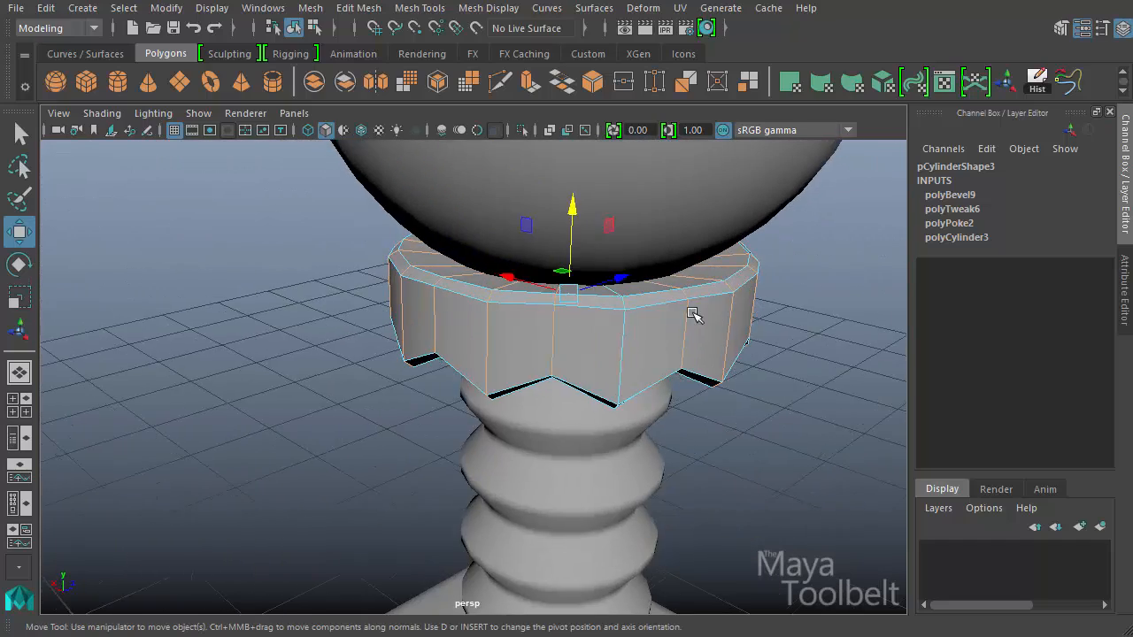
alt+drag(631, 336, 495, 334)
- Bevel the collar's selected vertical edges with a Fraction of 0.4
click(373, 9)
click(375, 71)
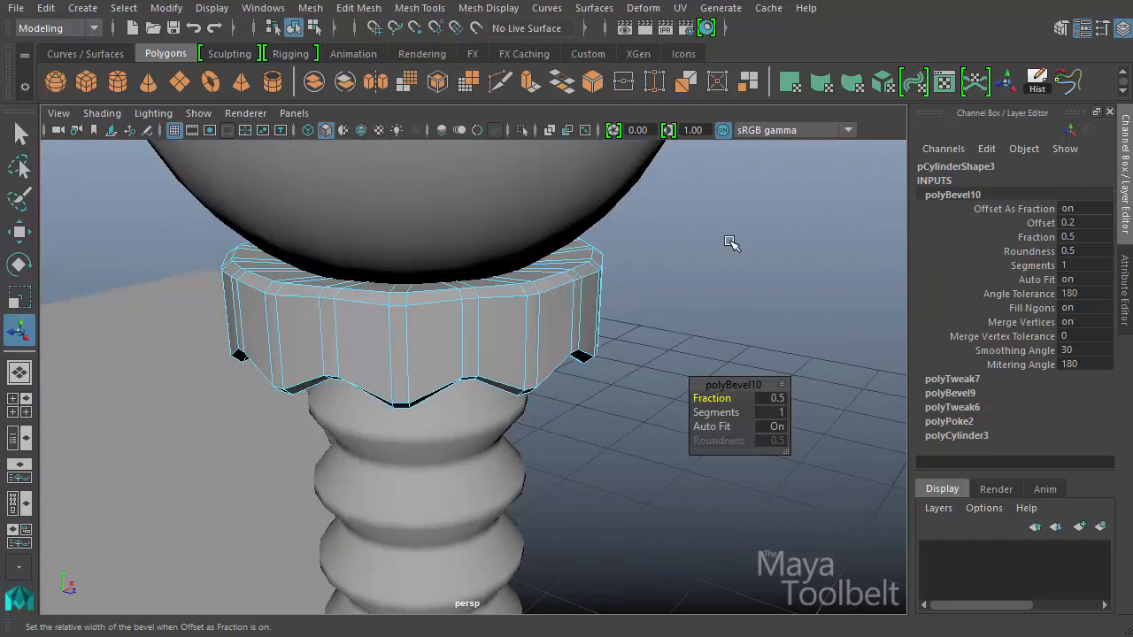
click(1026, 236)
middle_drag(721, 371, 703, 366)
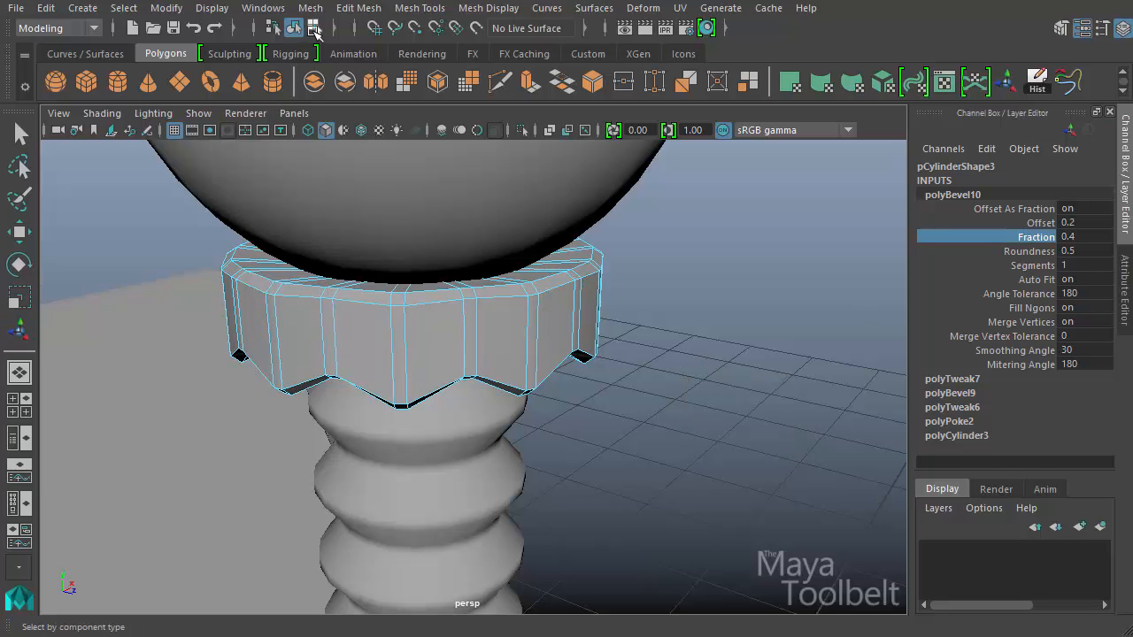
- Return to object selection and apply Soften Edge to the whole collar, leaving nothing selected
click(314, 29)
click(295, 29)
click(683, 239)
alt+drag(708, 354, 686, 283)
alt+right_drag(686, 283, 462, 313)
mouse_move(462, 314)
alt+mouse_down()
mouse_move(430, 314)
mouse_move(457, 302)
alt+mouse_up()
key(w)
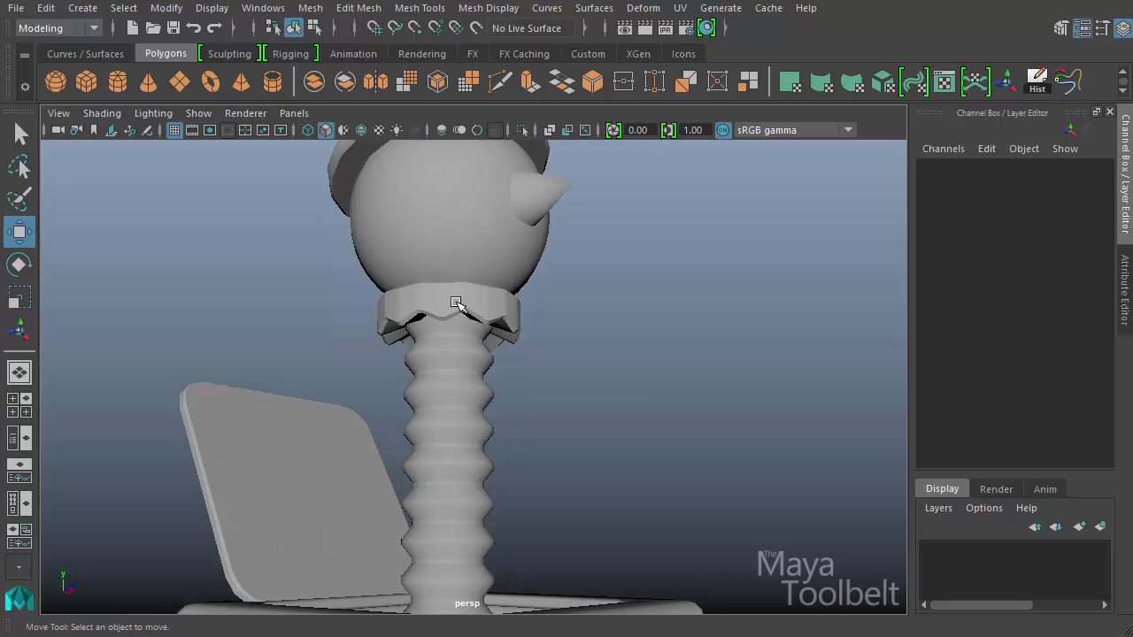
click(456, 303)
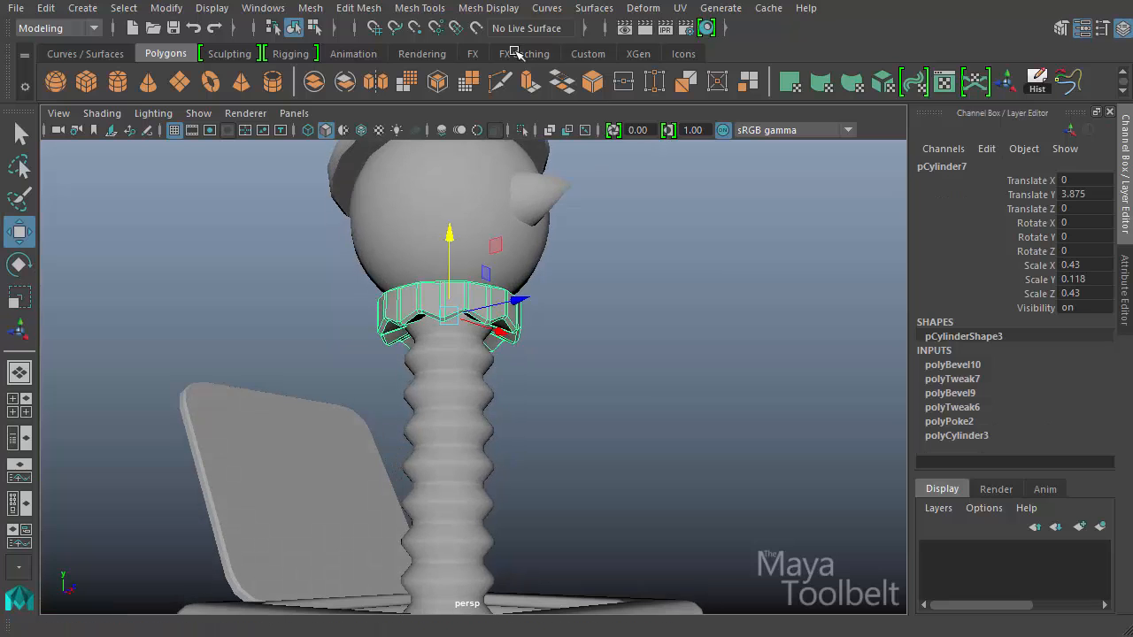
click(488, 7)
click(522, 179)
click(682, 299)
- Select the crank's base disc, bent arm and ball handle and group them
alt+right_drag(682, 299, 416, 351)
mouse_move(417, 351)
alt+mouse_down()
mouse_move(369, 428)
mouse_move(274, 346)
mouse_move(504, 351)
mouse_move(407, 341)
mouse_move(416, 347)
alt+mouse_up()
mouse_move(541, 420)
alt+mouse_down()
mouse_move(555, 443)
mouse_move(592, 417)
mouse_move(607, 431)
mouse_move(505, 470)
mouse_move(496, 425)
mouse_move(525, 418)
alt+mouse_up()
click(365, 453)
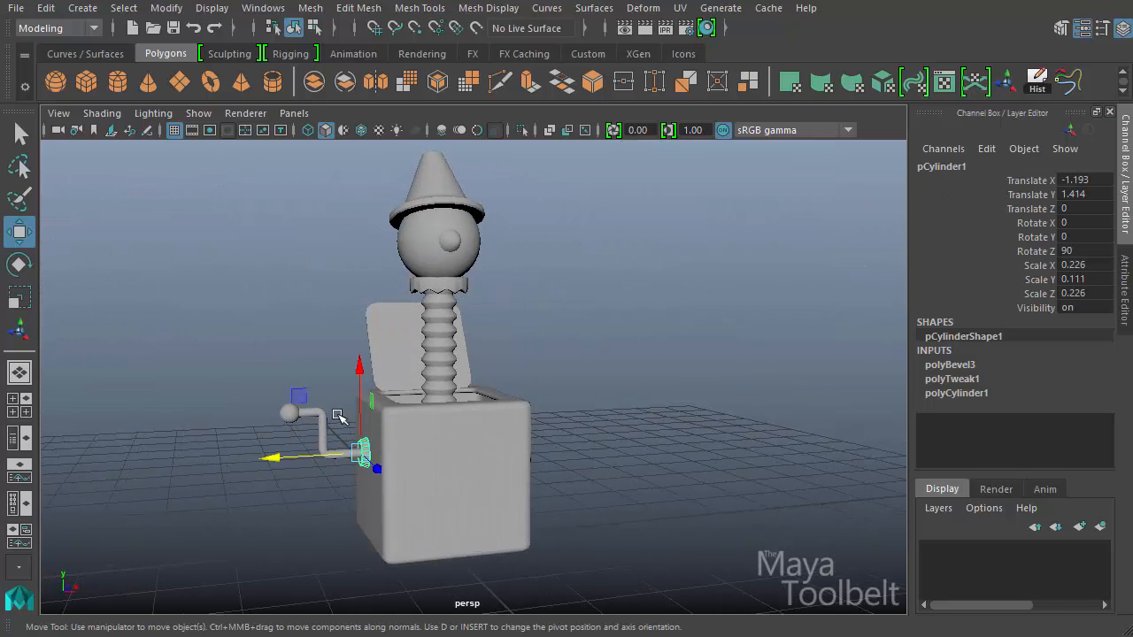
drag(281, 417, 502, 462)
key(ctrl+g)
- Move the crank group's pivot from the origin to the crank's base disc at the side of the box
key(r)
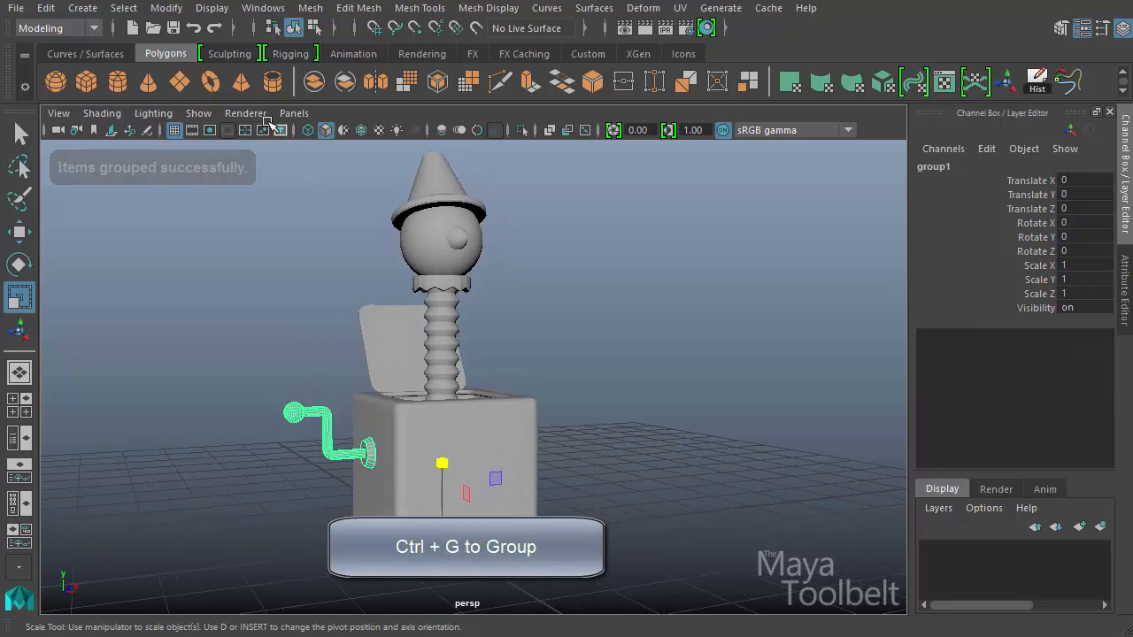
key(d)
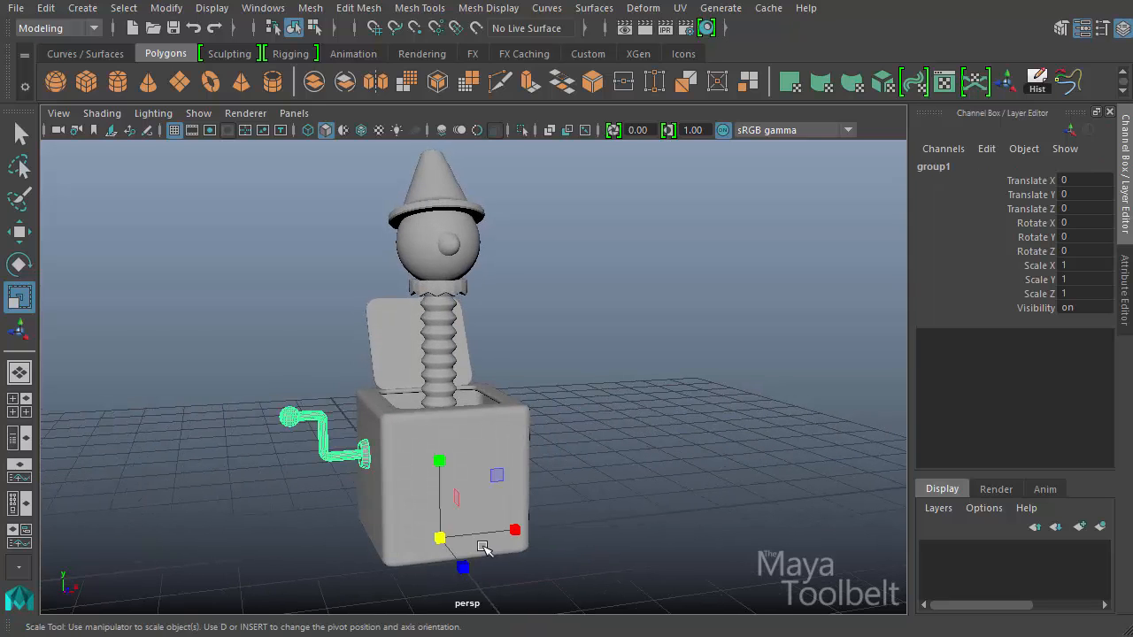
key(d)
mouse_move(450, 485)
mouse_down()
mouse_move(445, 430)
mouse_move(437, 483)
mouse_up()
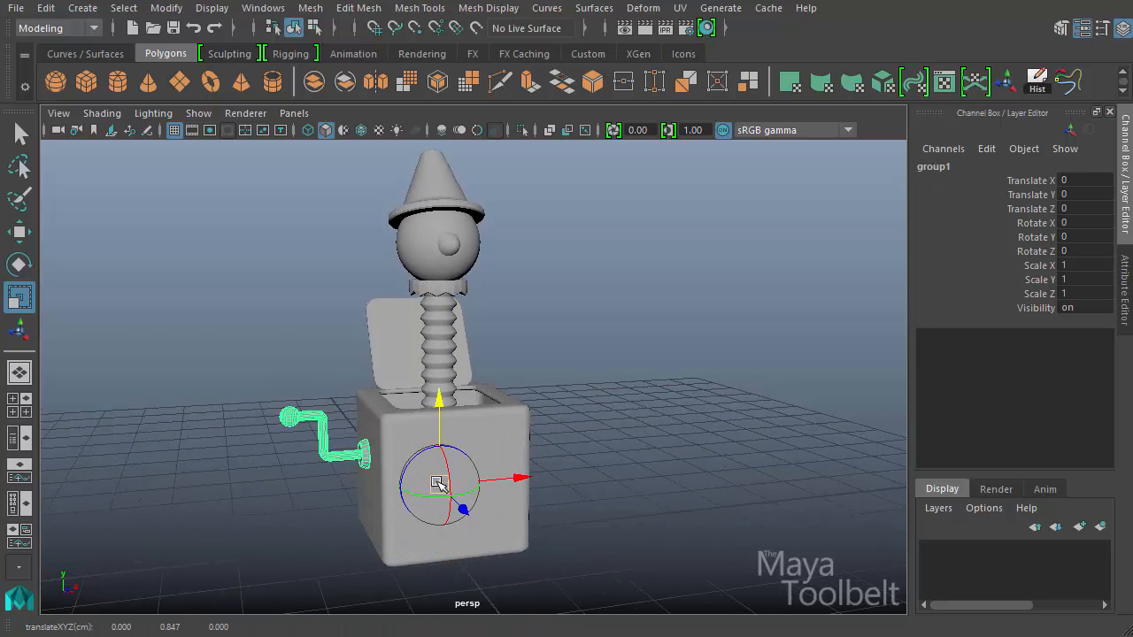
key(d)
key(d)
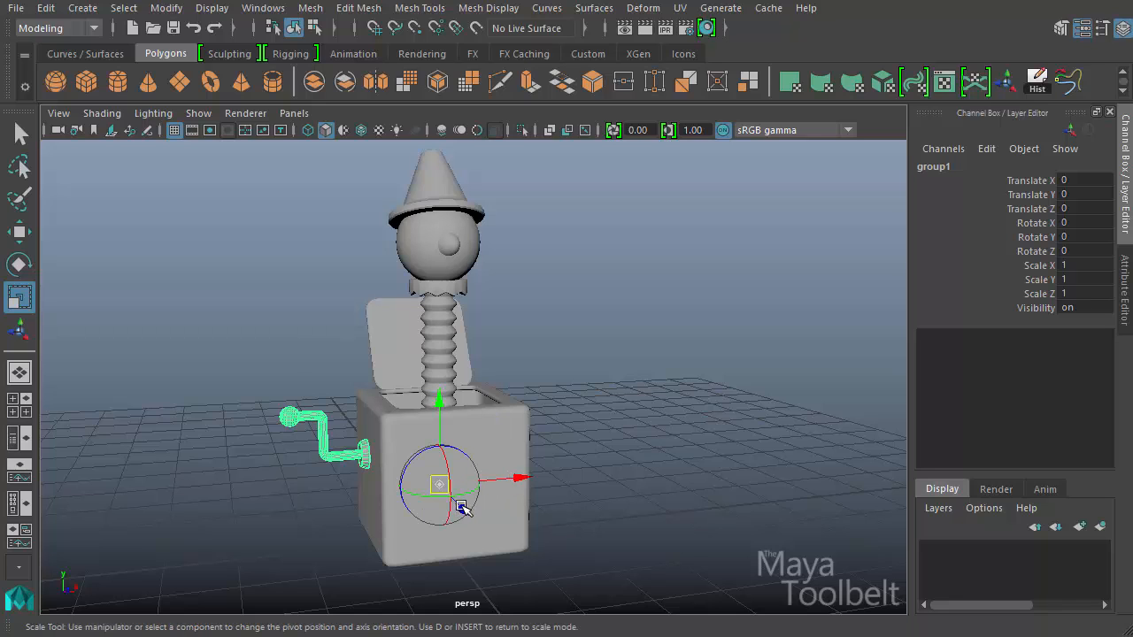
drag(461, 507, 377, 453)
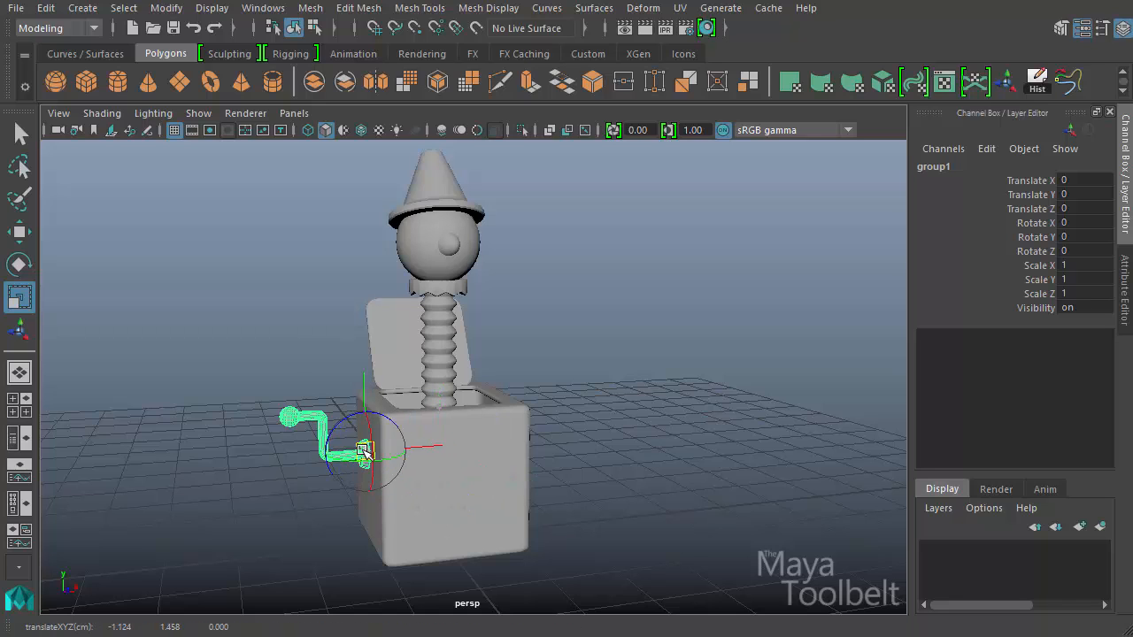
key(d)
- Scale the crank group uniformly to 1.384 and lower it to Translate Y -0.104
alt+drag(468, 510, 471, 519)
middle_drag(480, 526, 524, 554)
key(w)
drag(362, 362, 366, 371)
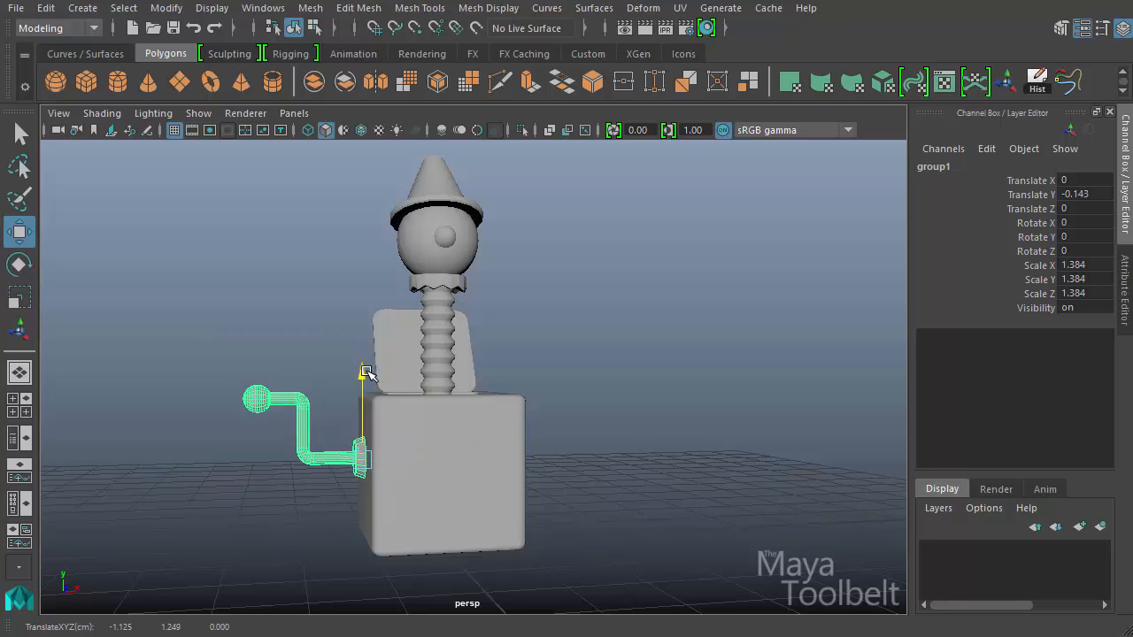
alt+drag(425, 413, 480, 438)
- Try rotating the crank group to 135 degrees about X, and undo the rotation
key(e)
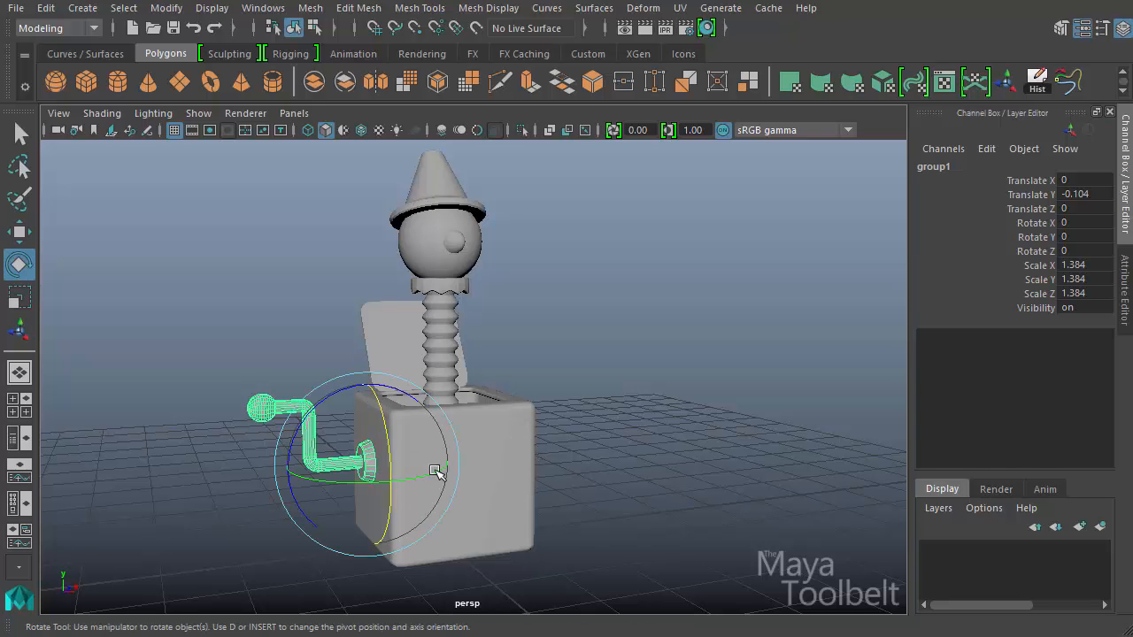
drag(376, 403, 430, 588)
alt+drag(573, 512, 610, 535)
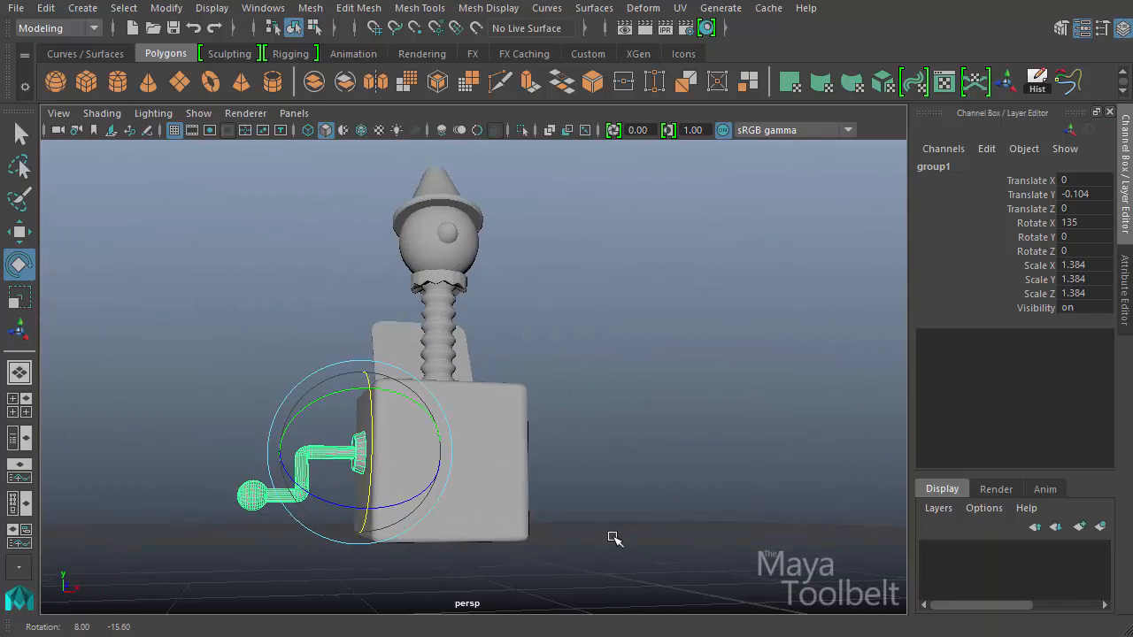
middle_drag(610, 534, 668, 594)
key(ctrl+z)
key(ctrl+z)
alt+drag(571, 444, 627, 463)
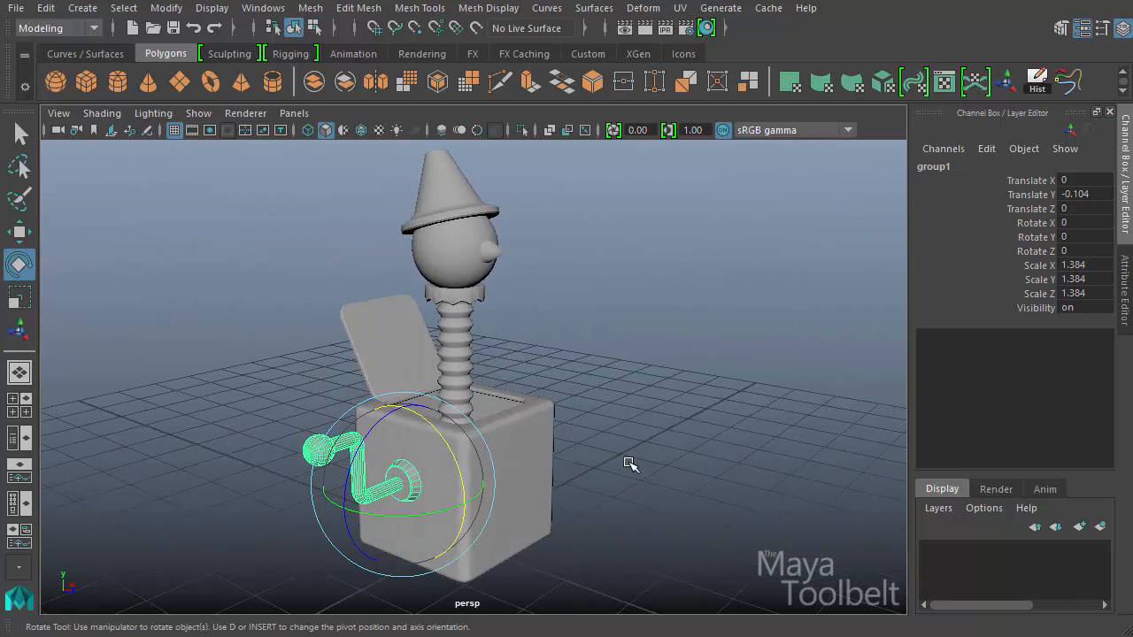
- Ungroup the crank parts and clear the selection
key(w)
click(46, 7)
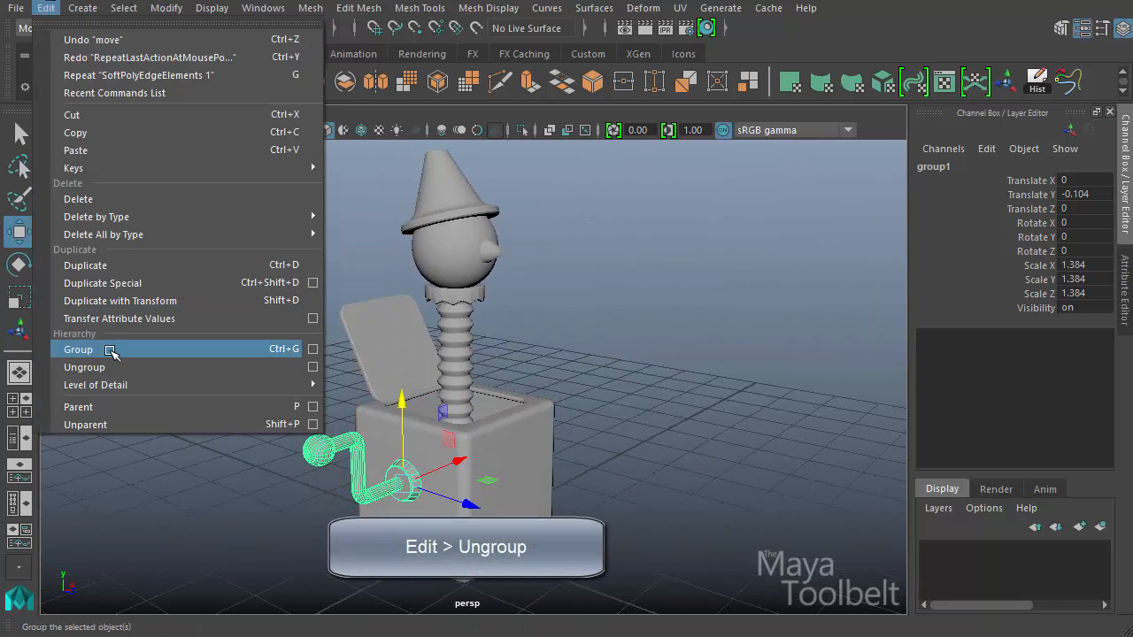
click(106, 367)
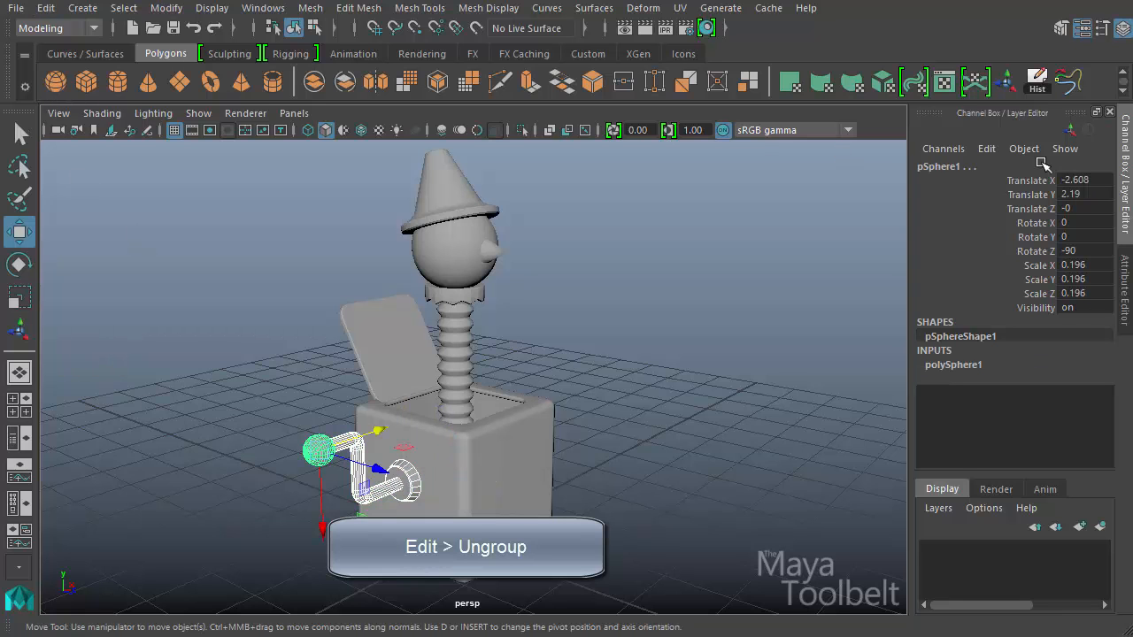
click(770, 321)
- Examine the complete jack-in-the-box from several sides, checking the crank, box, tube, collar, head and hat
alt+drag(759, 449, 597, 352)
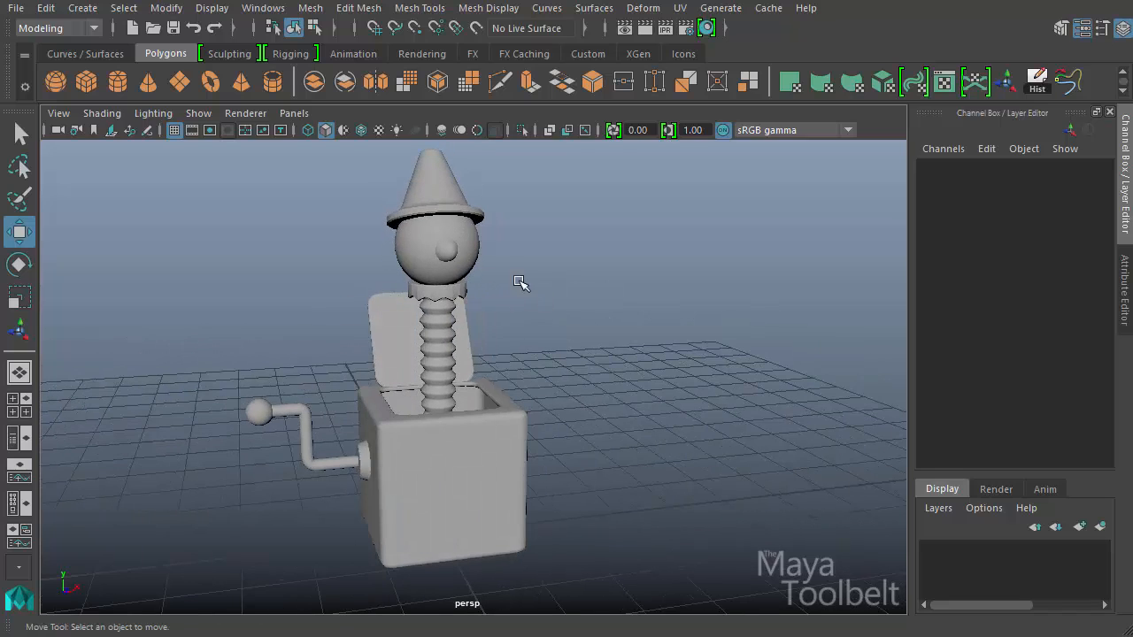
alt+drag(521, 282, 538, 266)
alt+drag(632, 309, 520, 303)
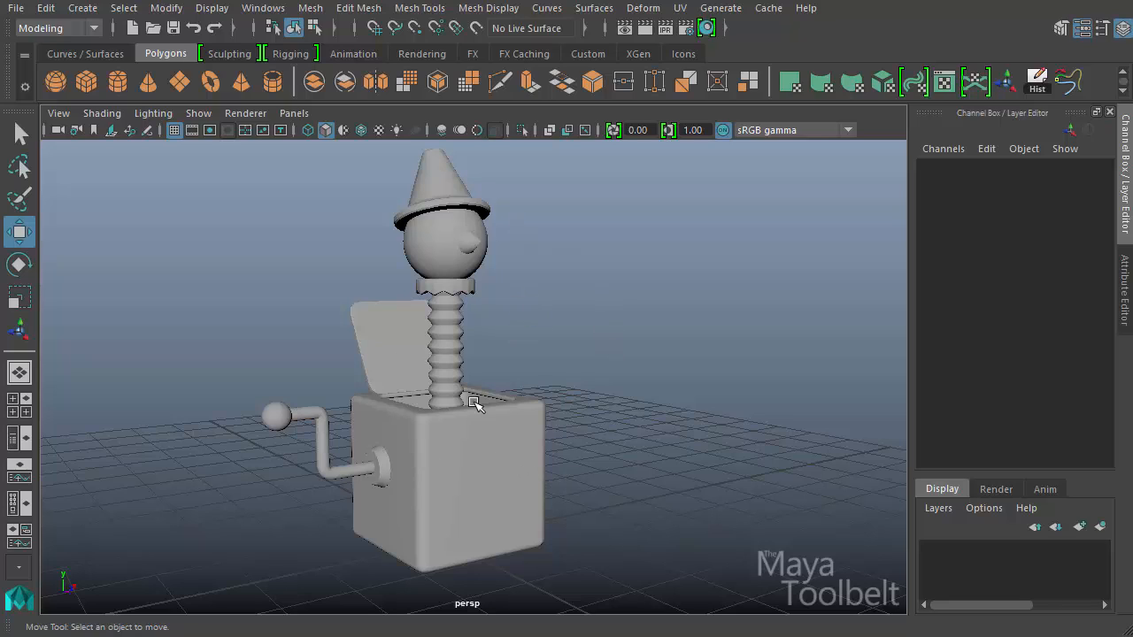
click(520, 457)
click(506, 193)
alt+drag(678, 419, 643, 430)
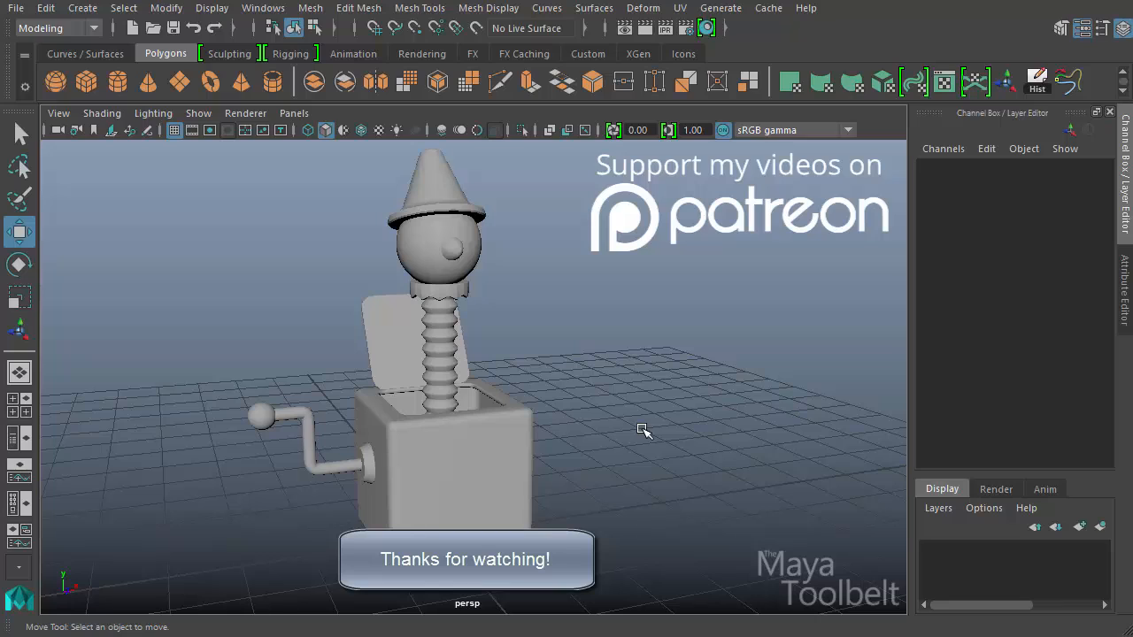